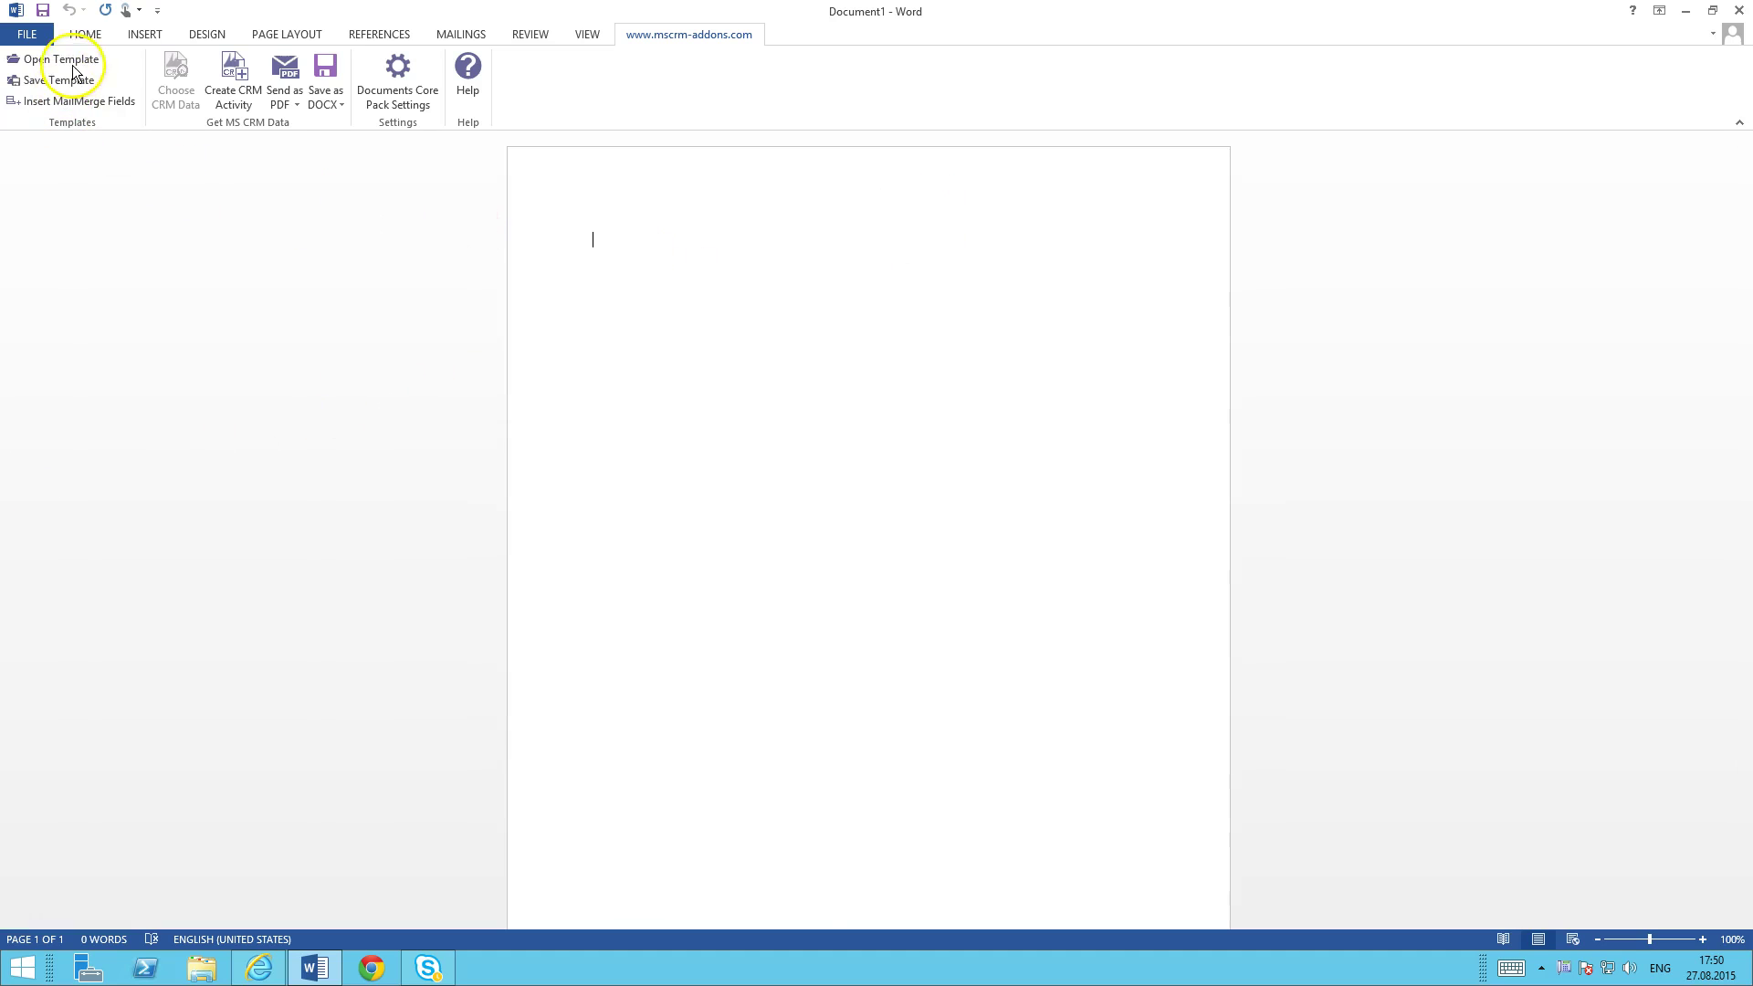
# - Open the Account-type template DocuSign NDA.docx from the DocuSign Templates group
pyautogui.click(73, 64)
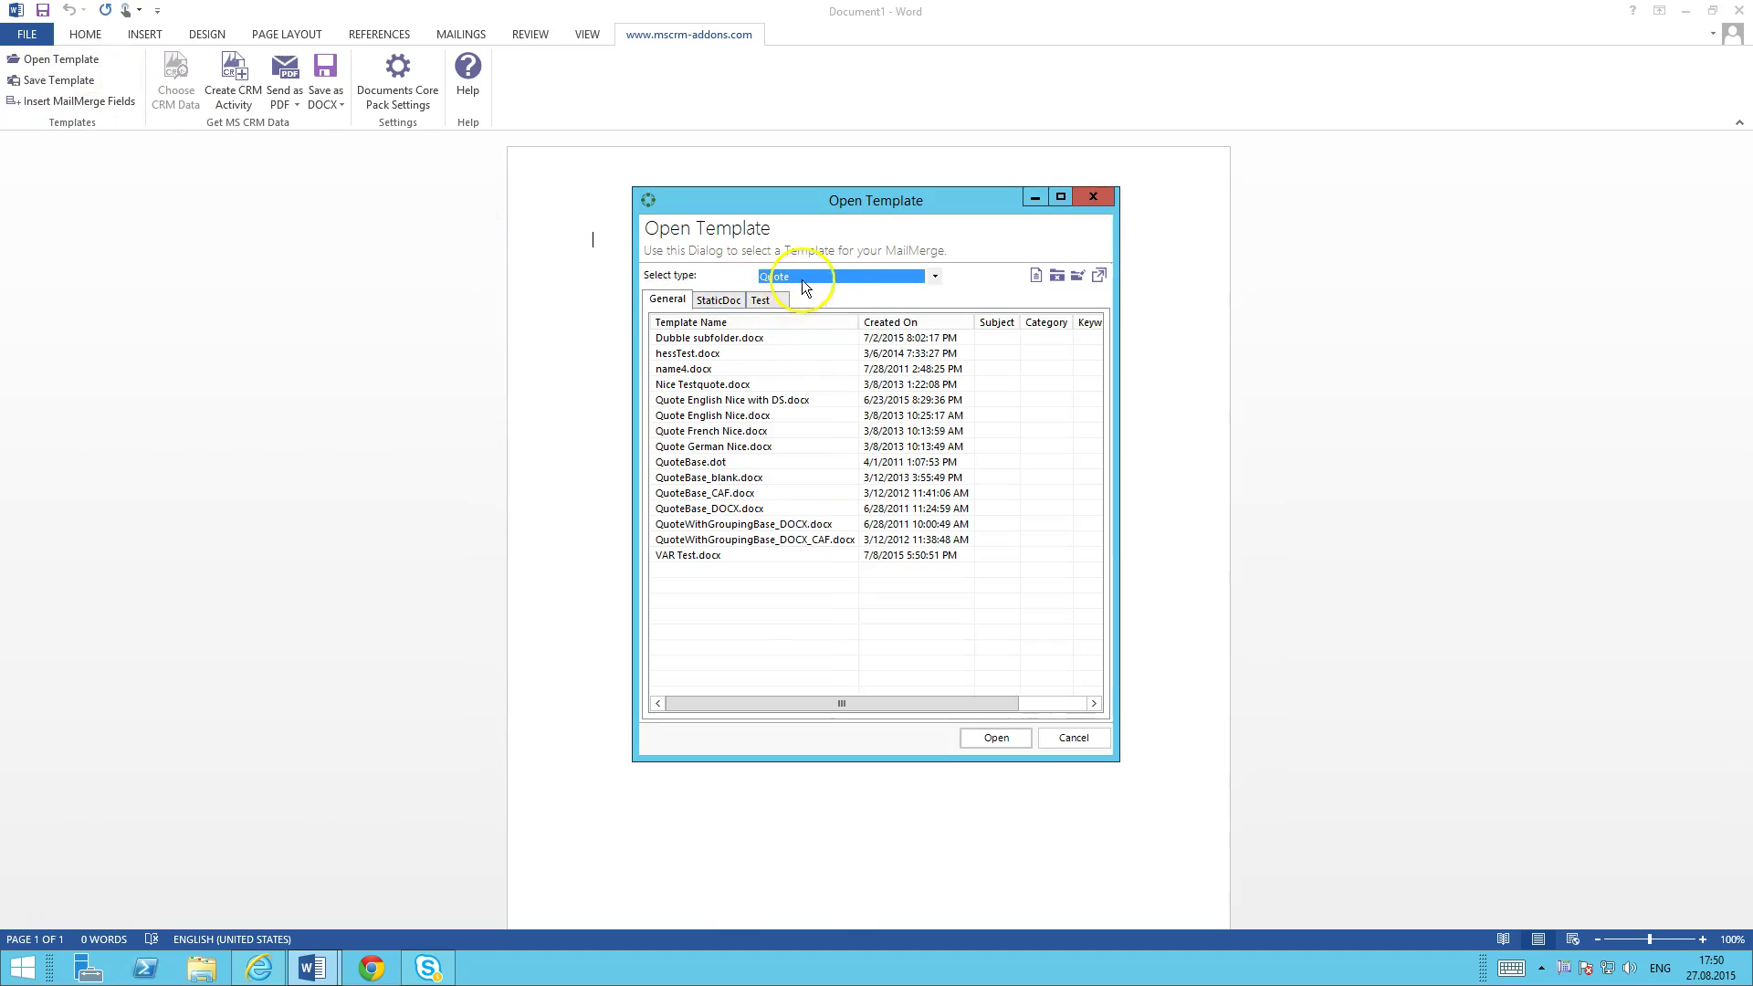
pyautogui.click(803, 277)
pyautogui.scroll(10, 835, 377)
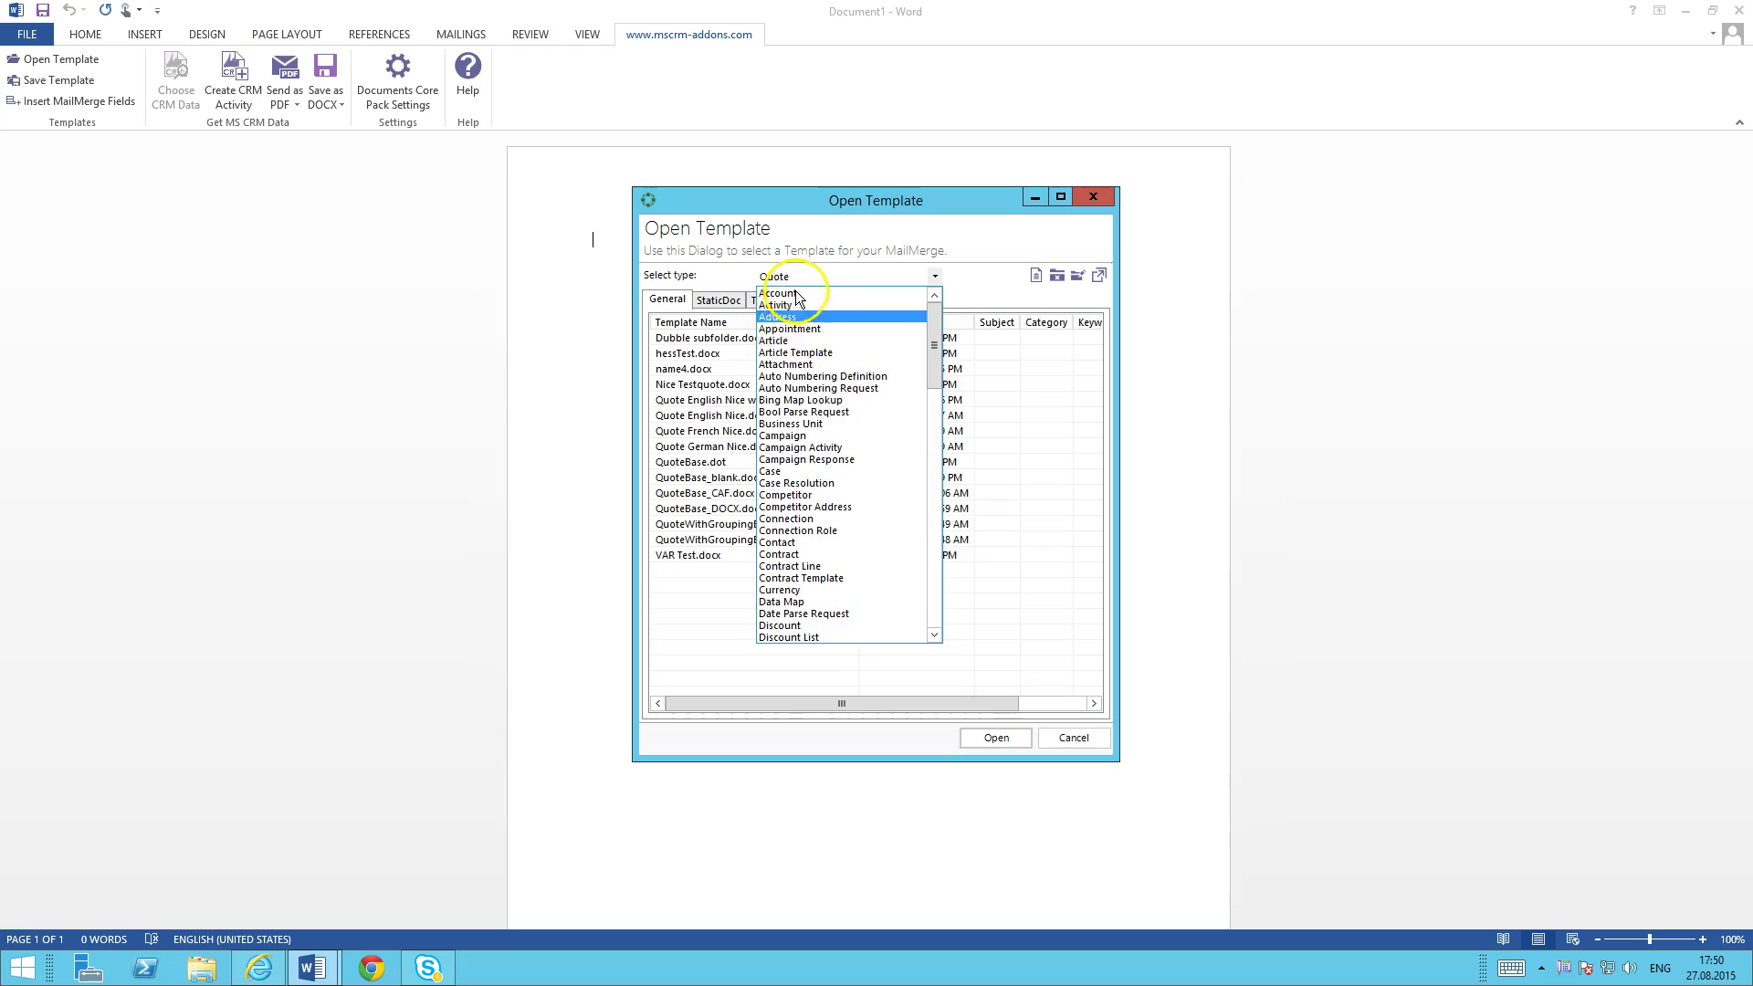
pyautogui.click(794, 293)
pyautogui.click(742, 300)
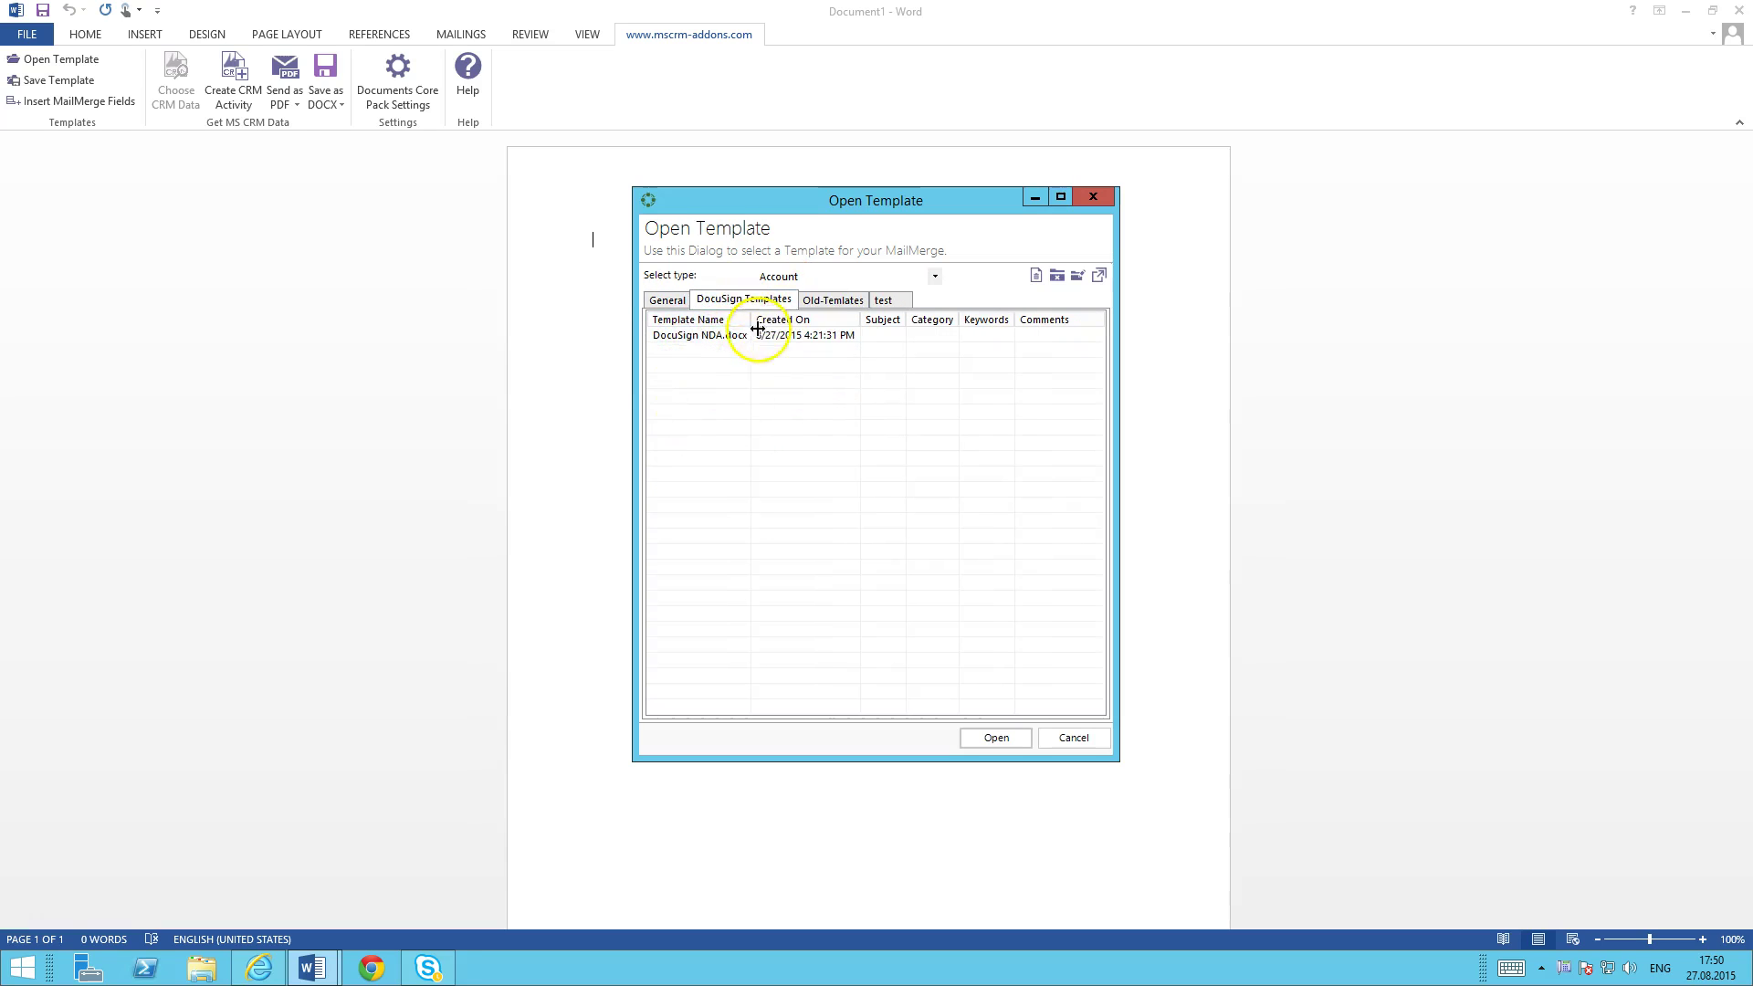
pyautogui.click(714, 336)
pyautogui.click(998, 738)
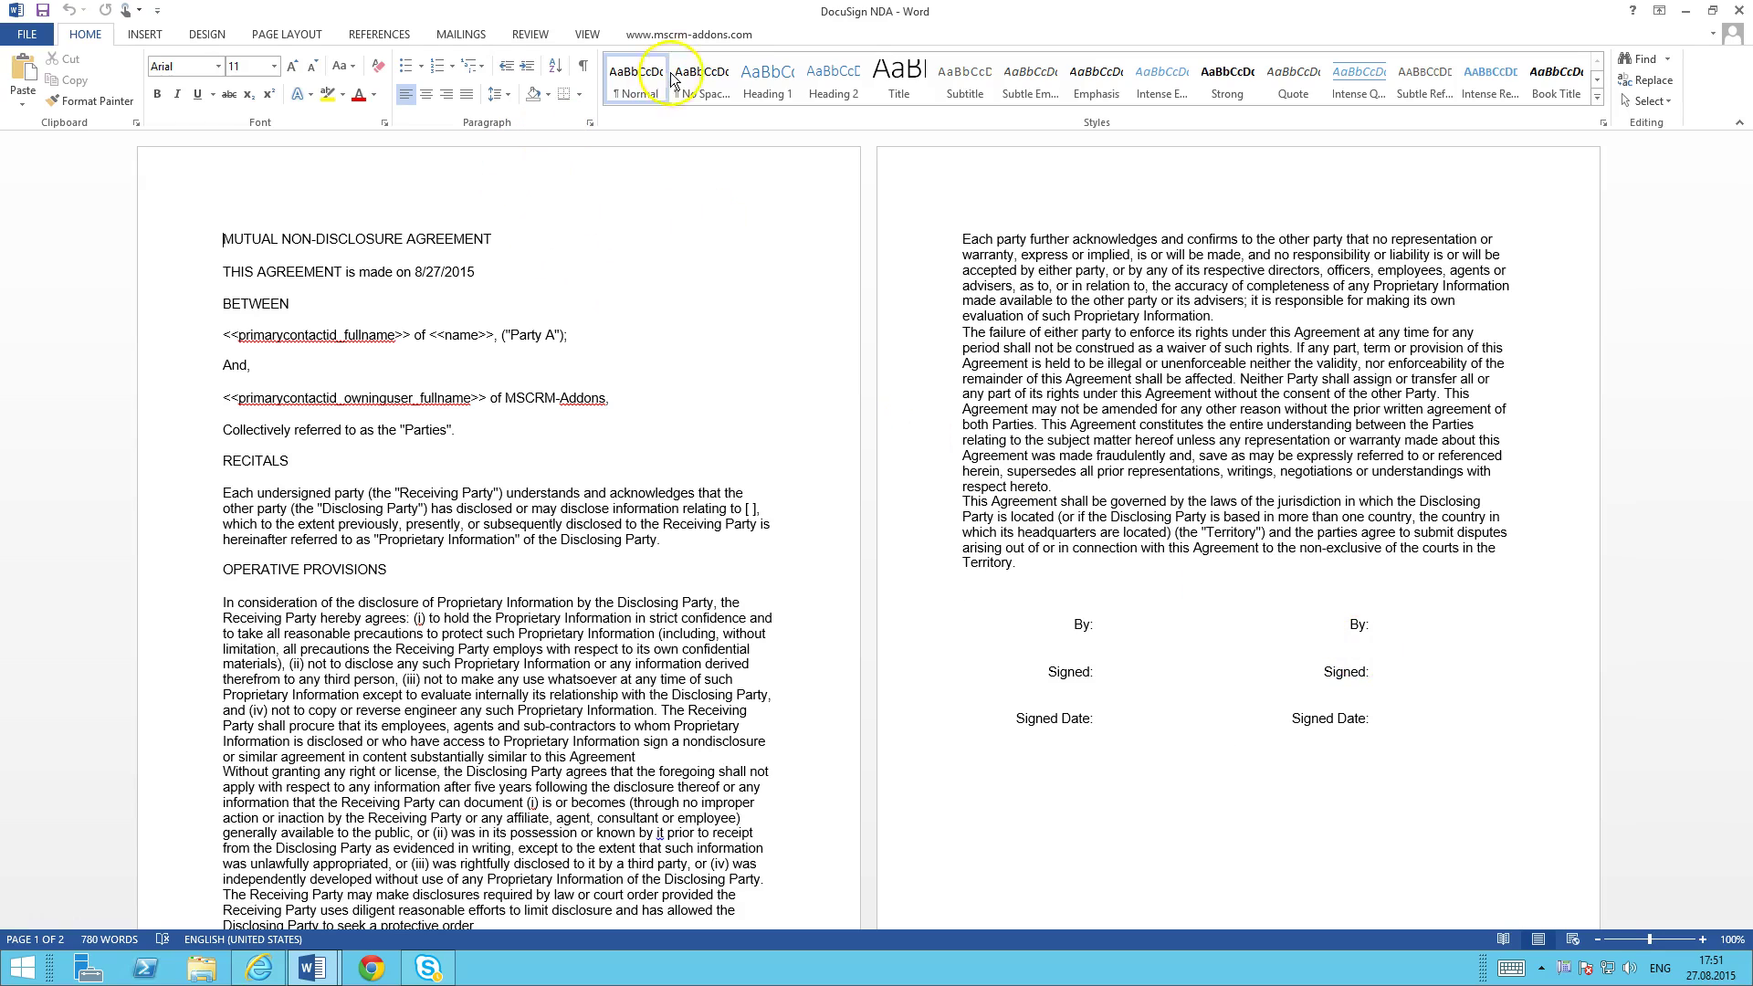
# - Show the mscrm-addons mail-merge field pane and place the cursor after the first 'Signed:' on page 2
pyautogui.click(715, 40)
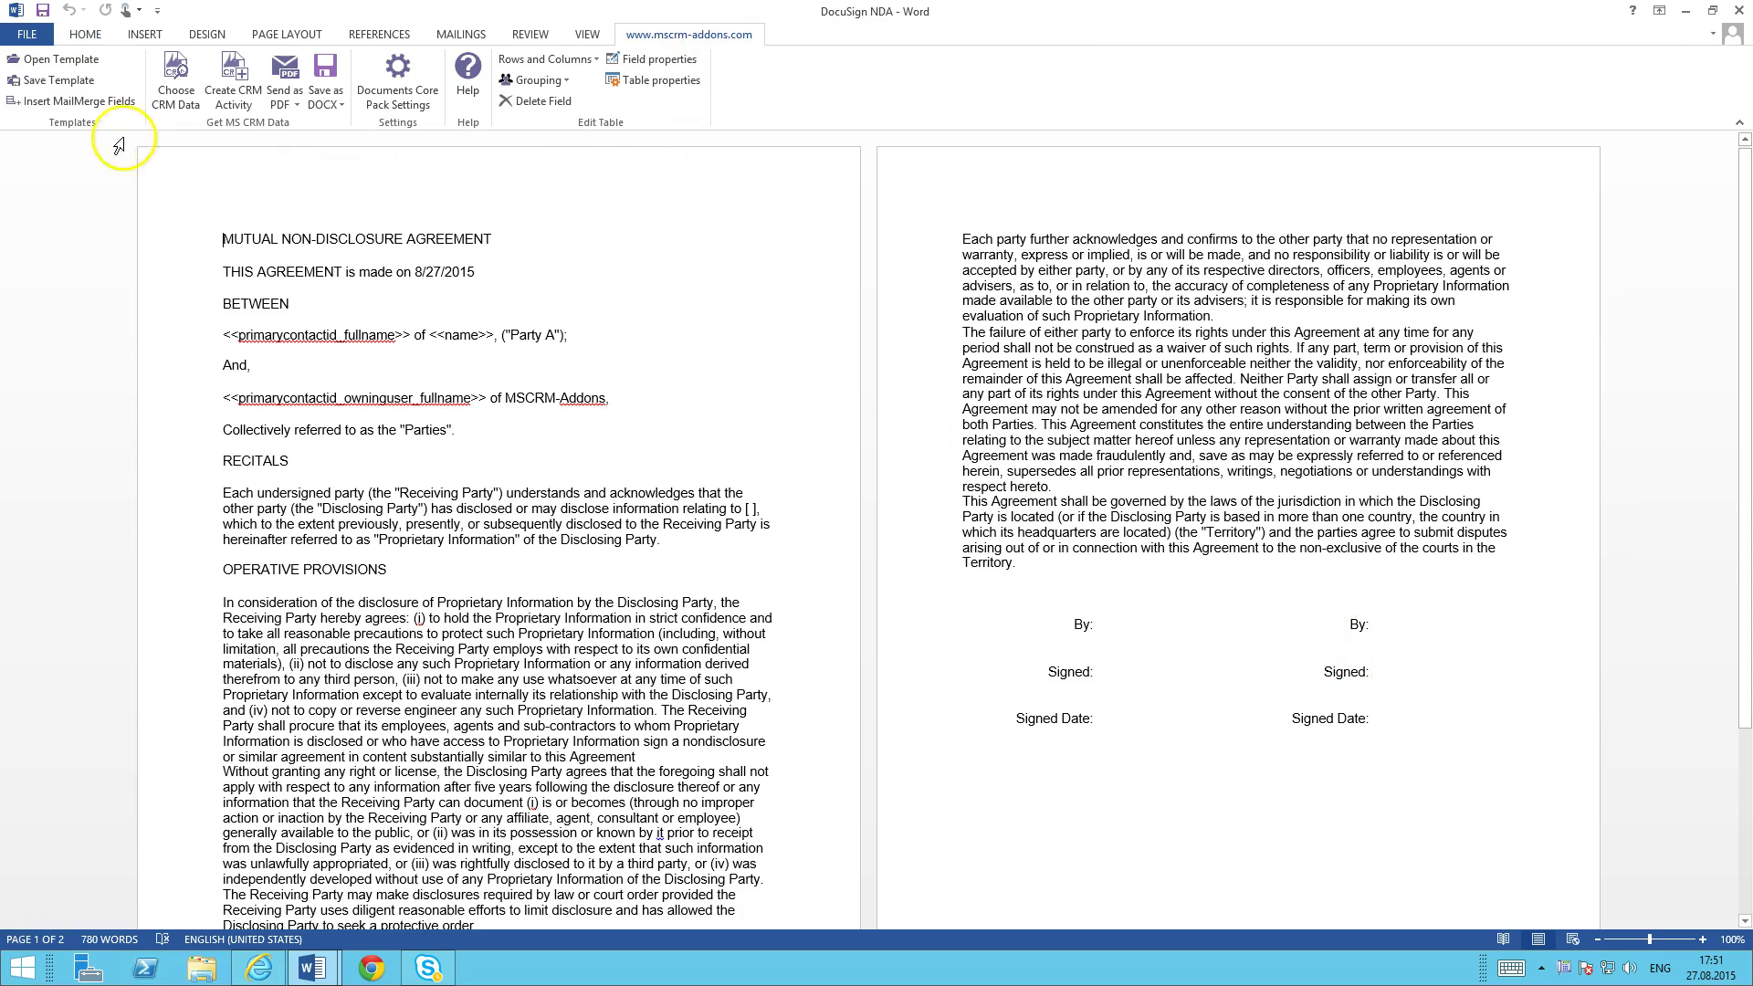
pyautogui.click(91, 100)
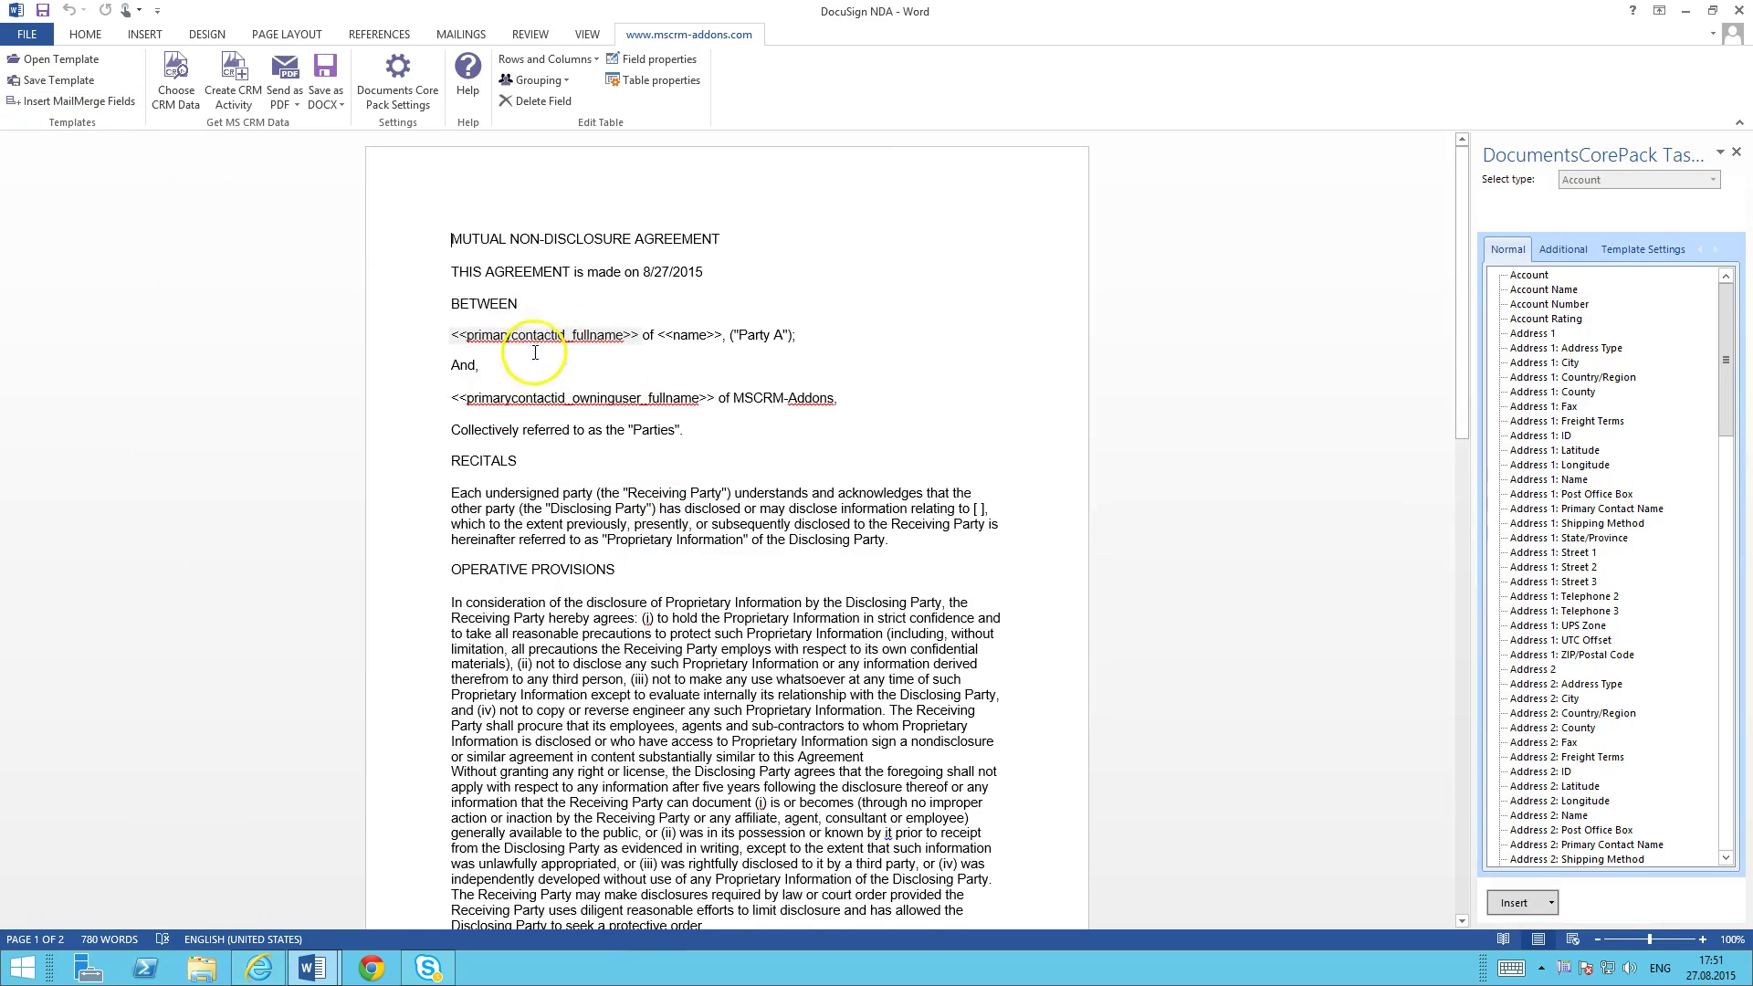
pyautogui.scroll(-15, 964, 521)
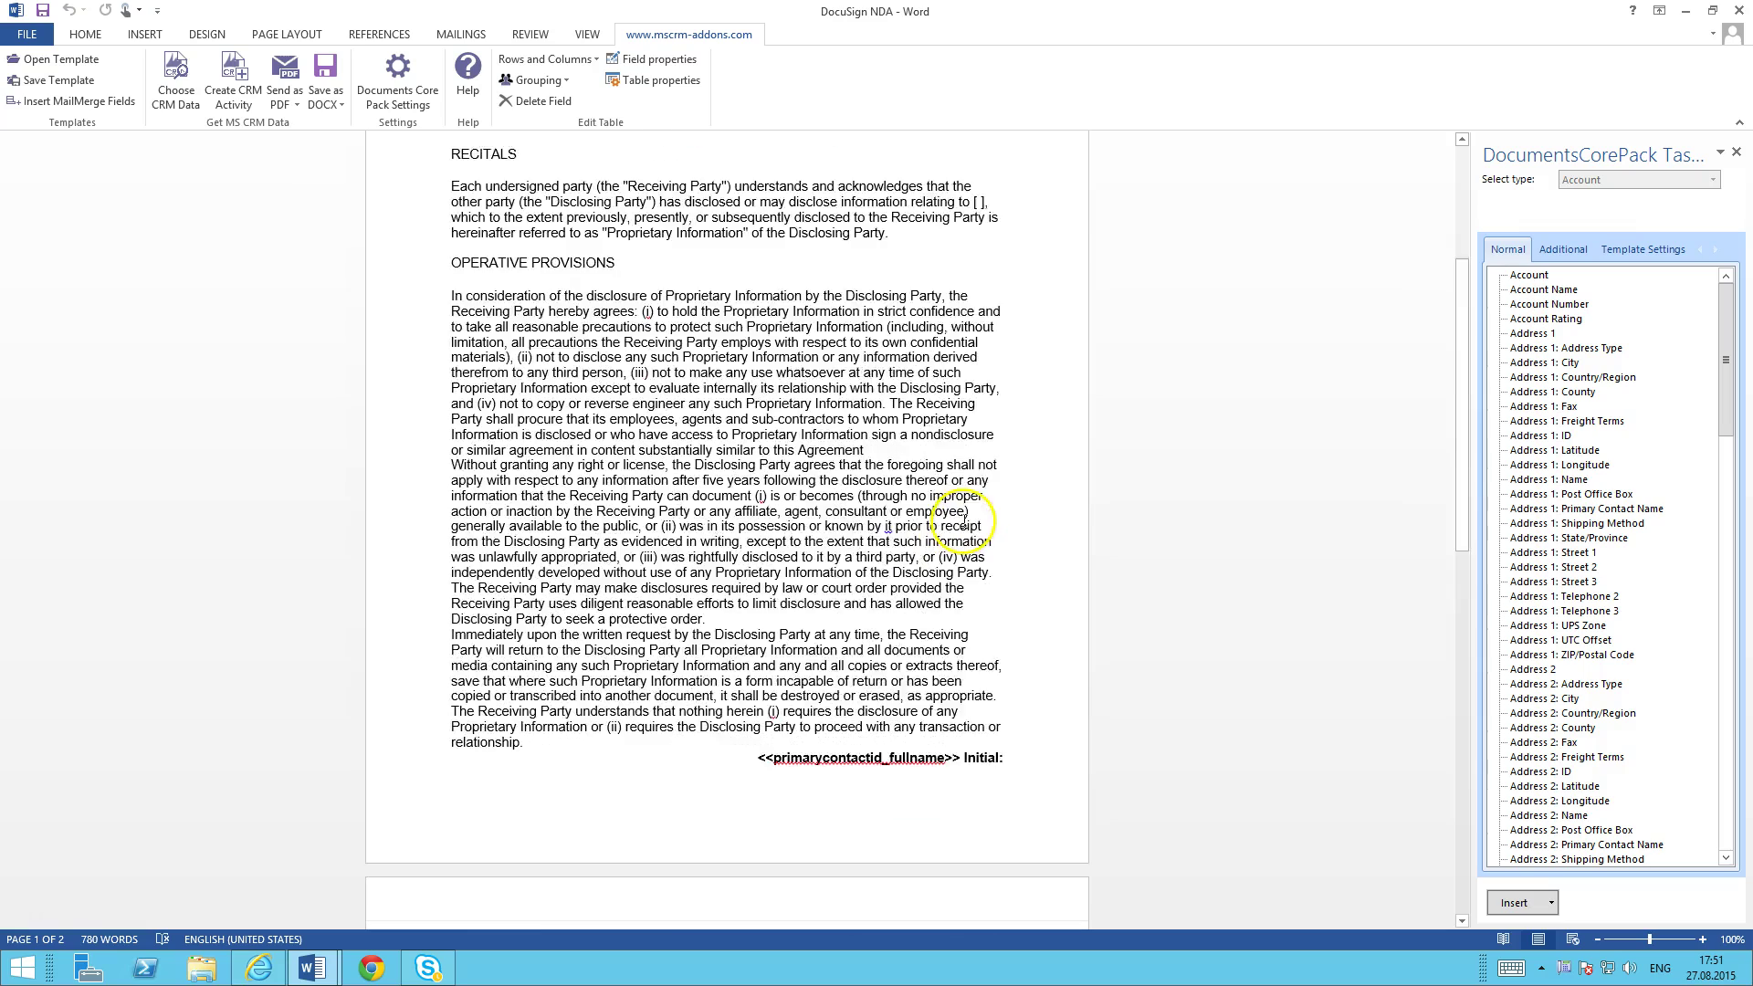
pyautogui.scroll(-5, 964, 521)
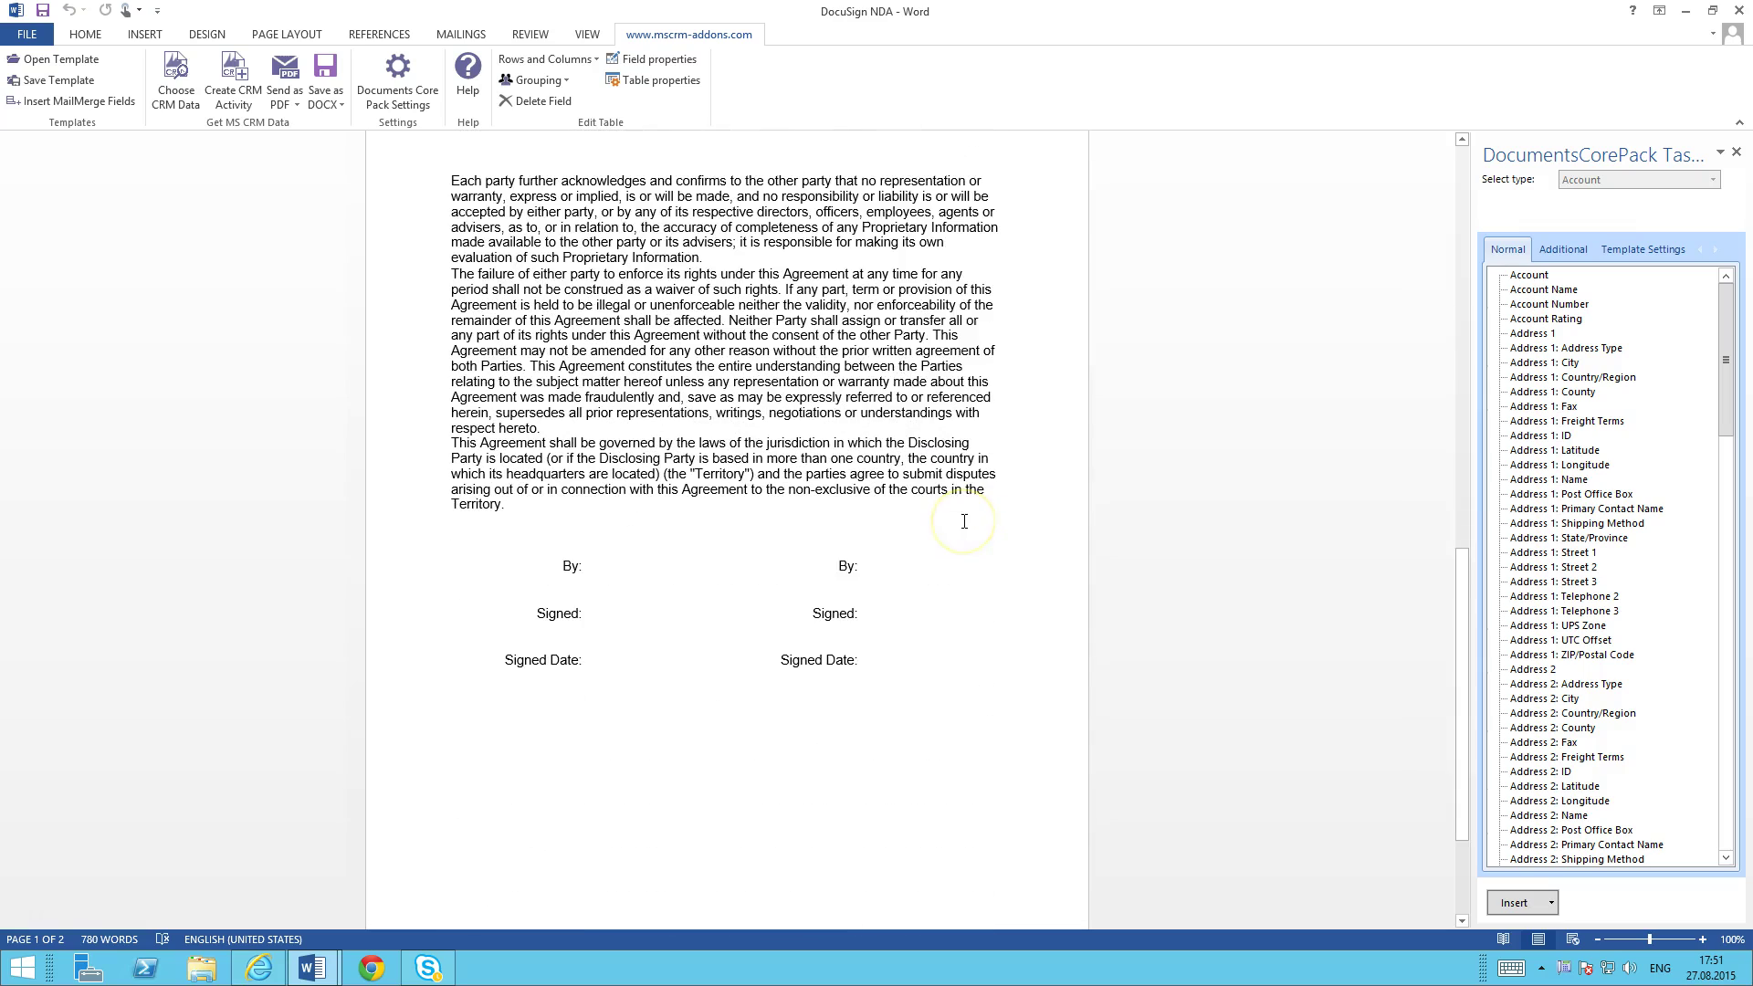
pyautogui.click(639, 622)
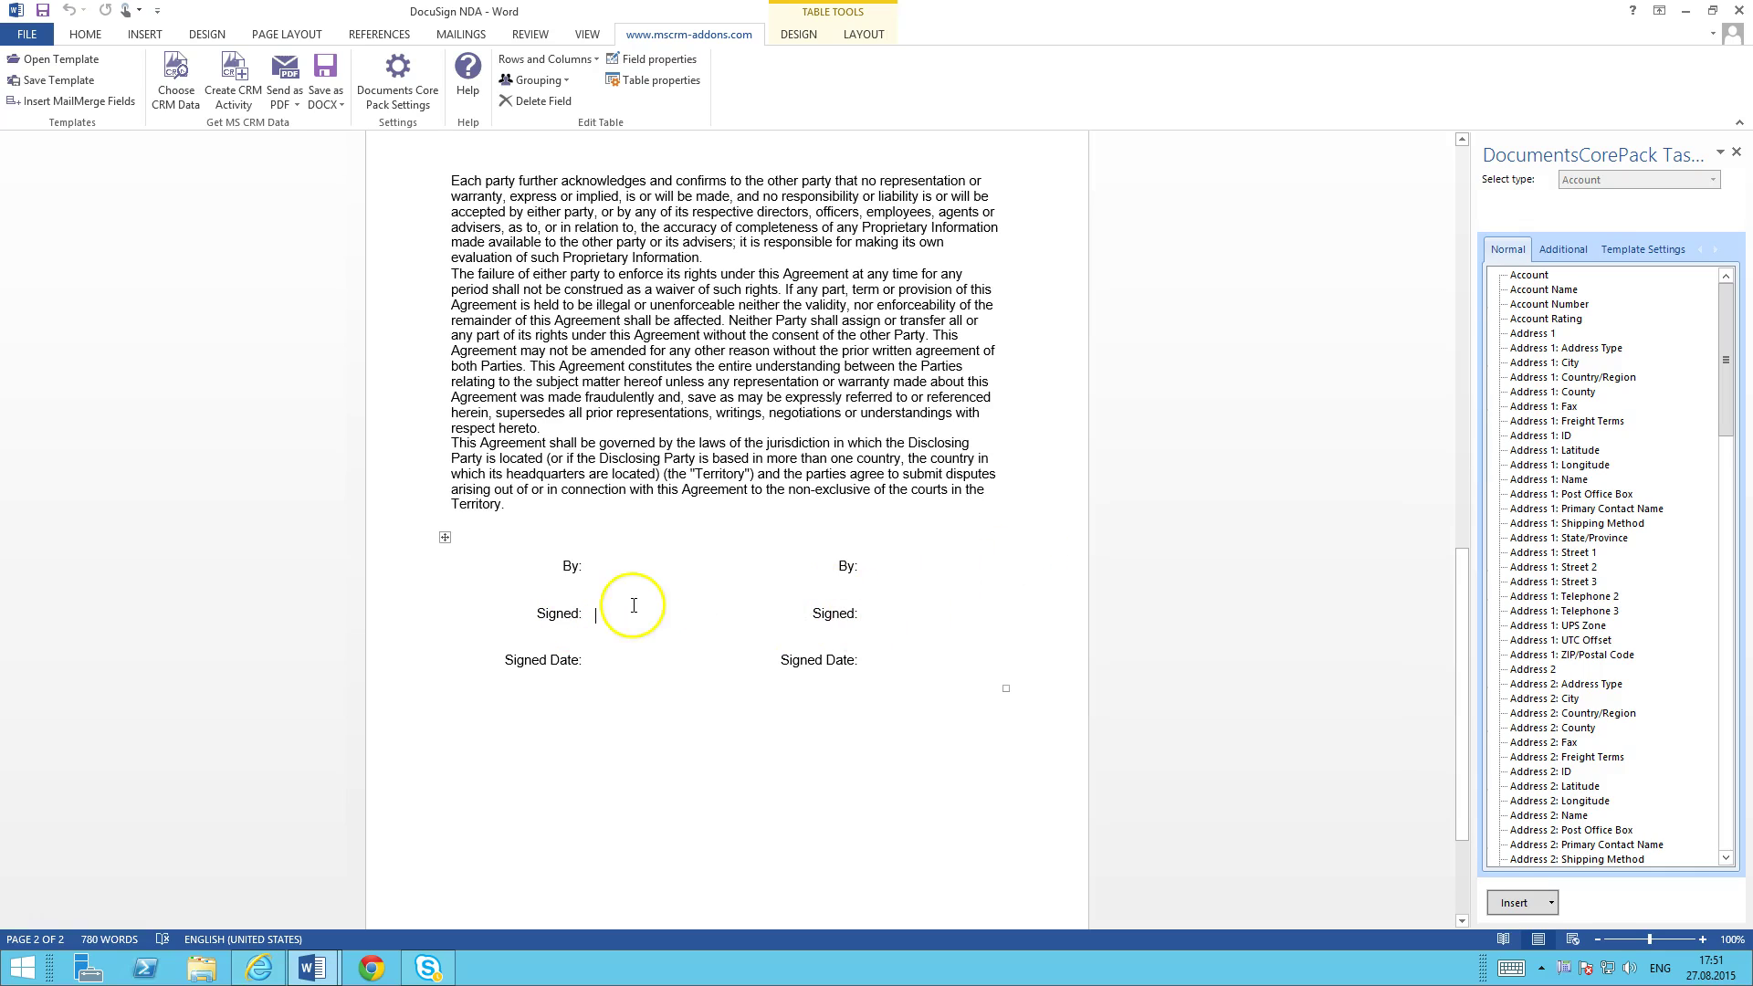
# - Insert DocuSign Signature fields <<DSSignature1>> and <<DSSignature2>> after the two 'Signed:' labels
pyautogui.click(1550, 904)
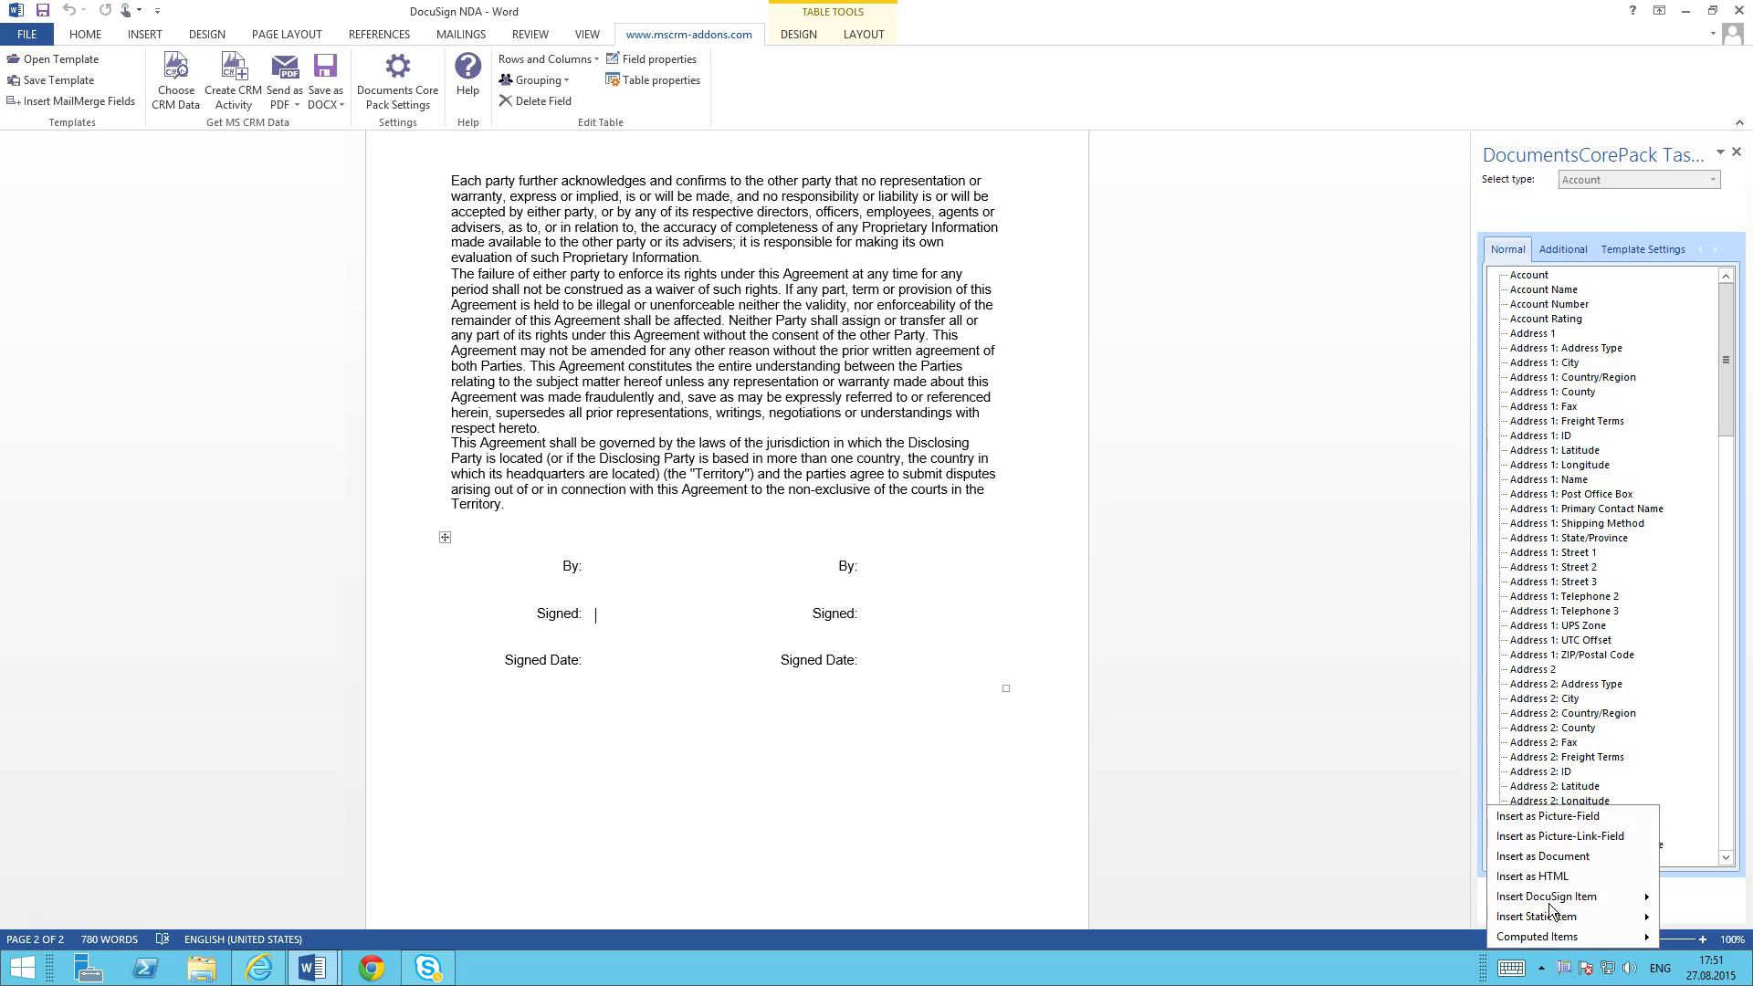
pyautogui.click(1558, 900)
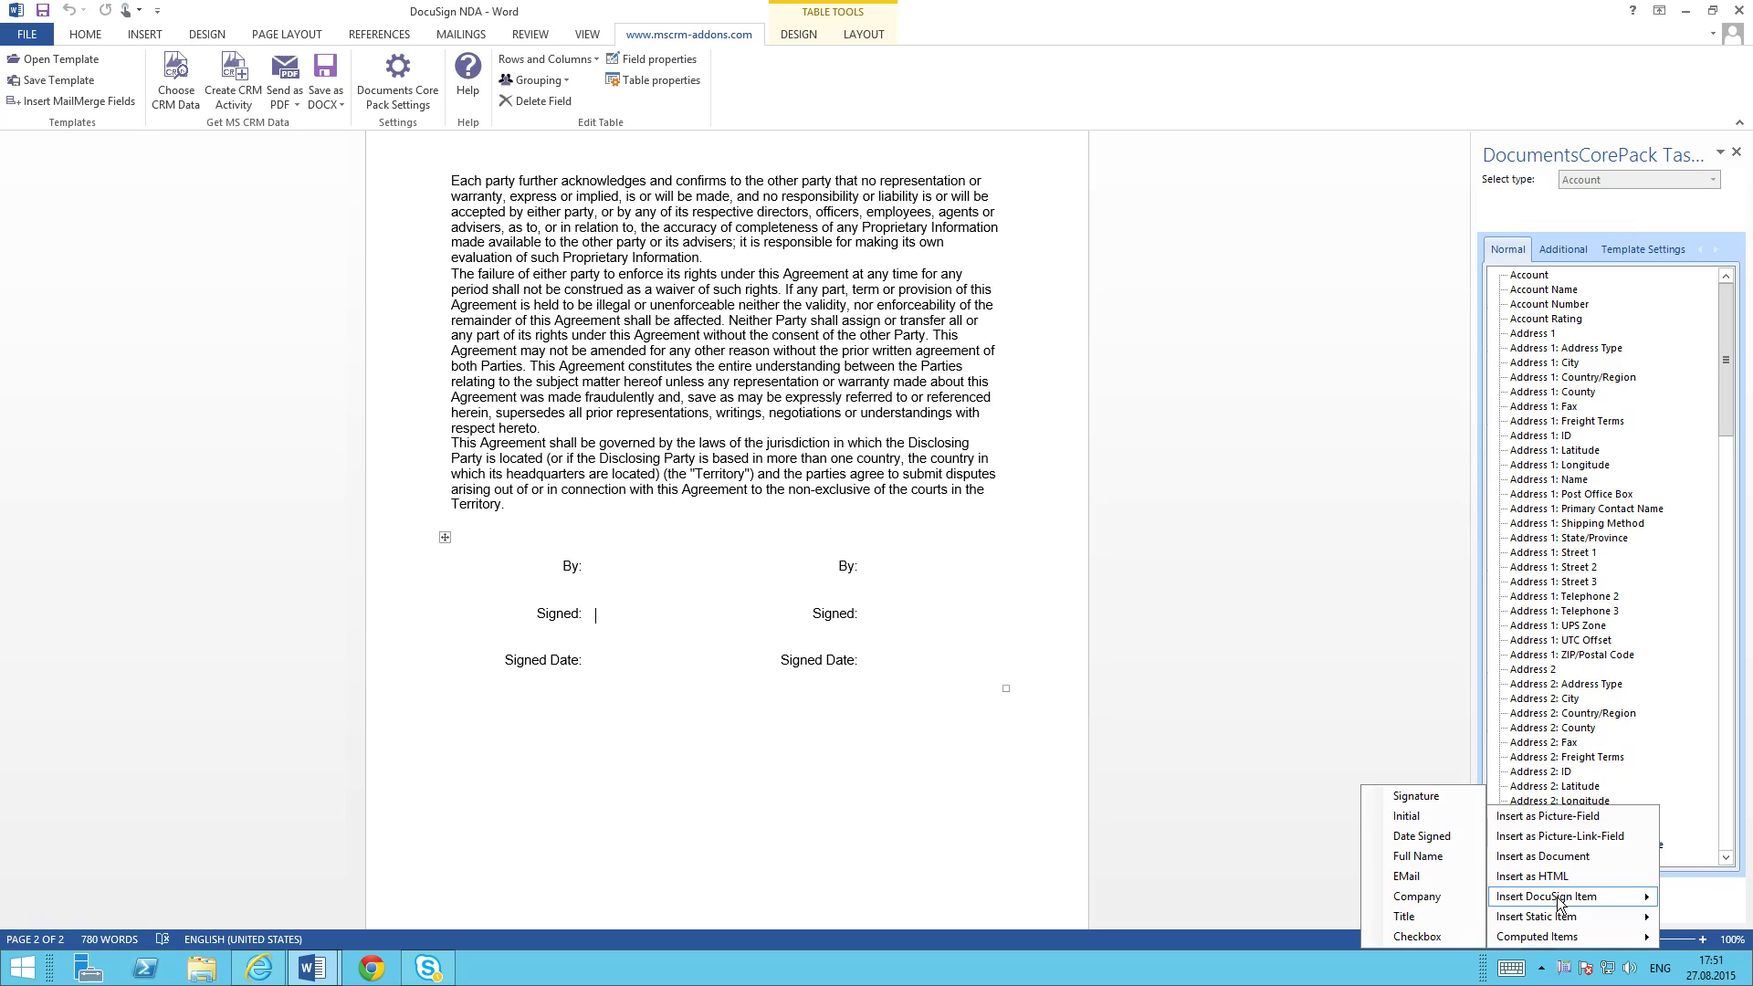
pyautogui.click(1448, 821)
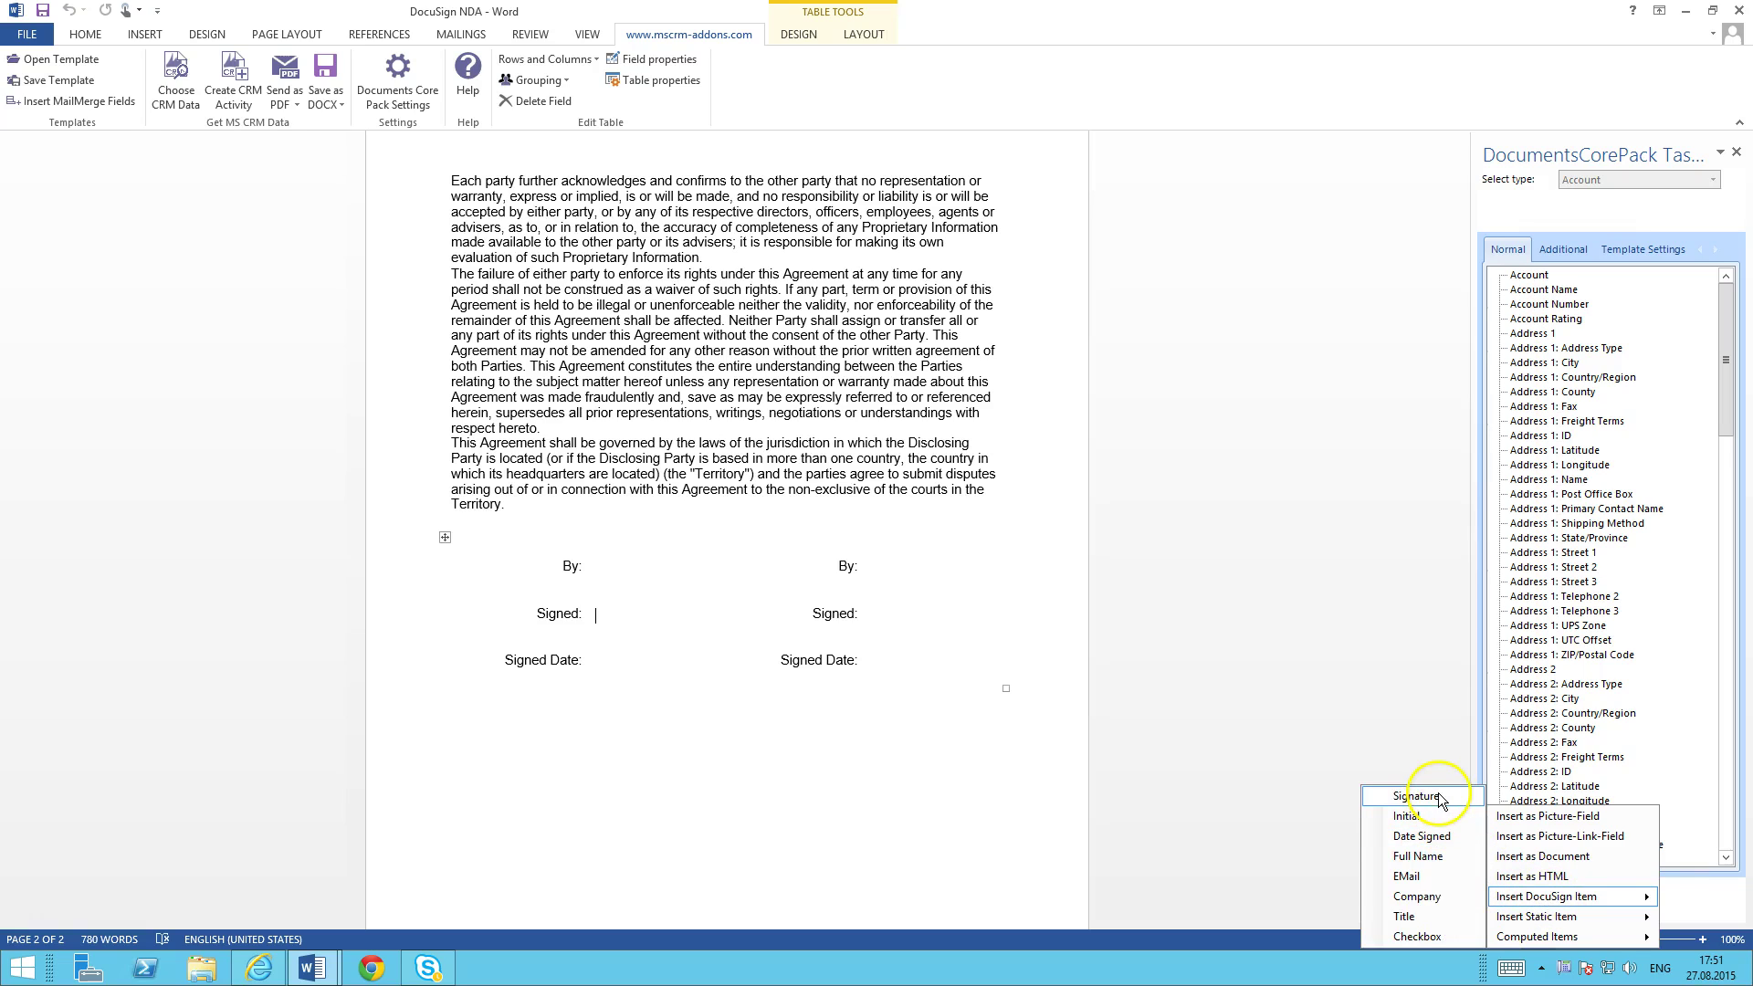
pyautogui.click(1418, 796)
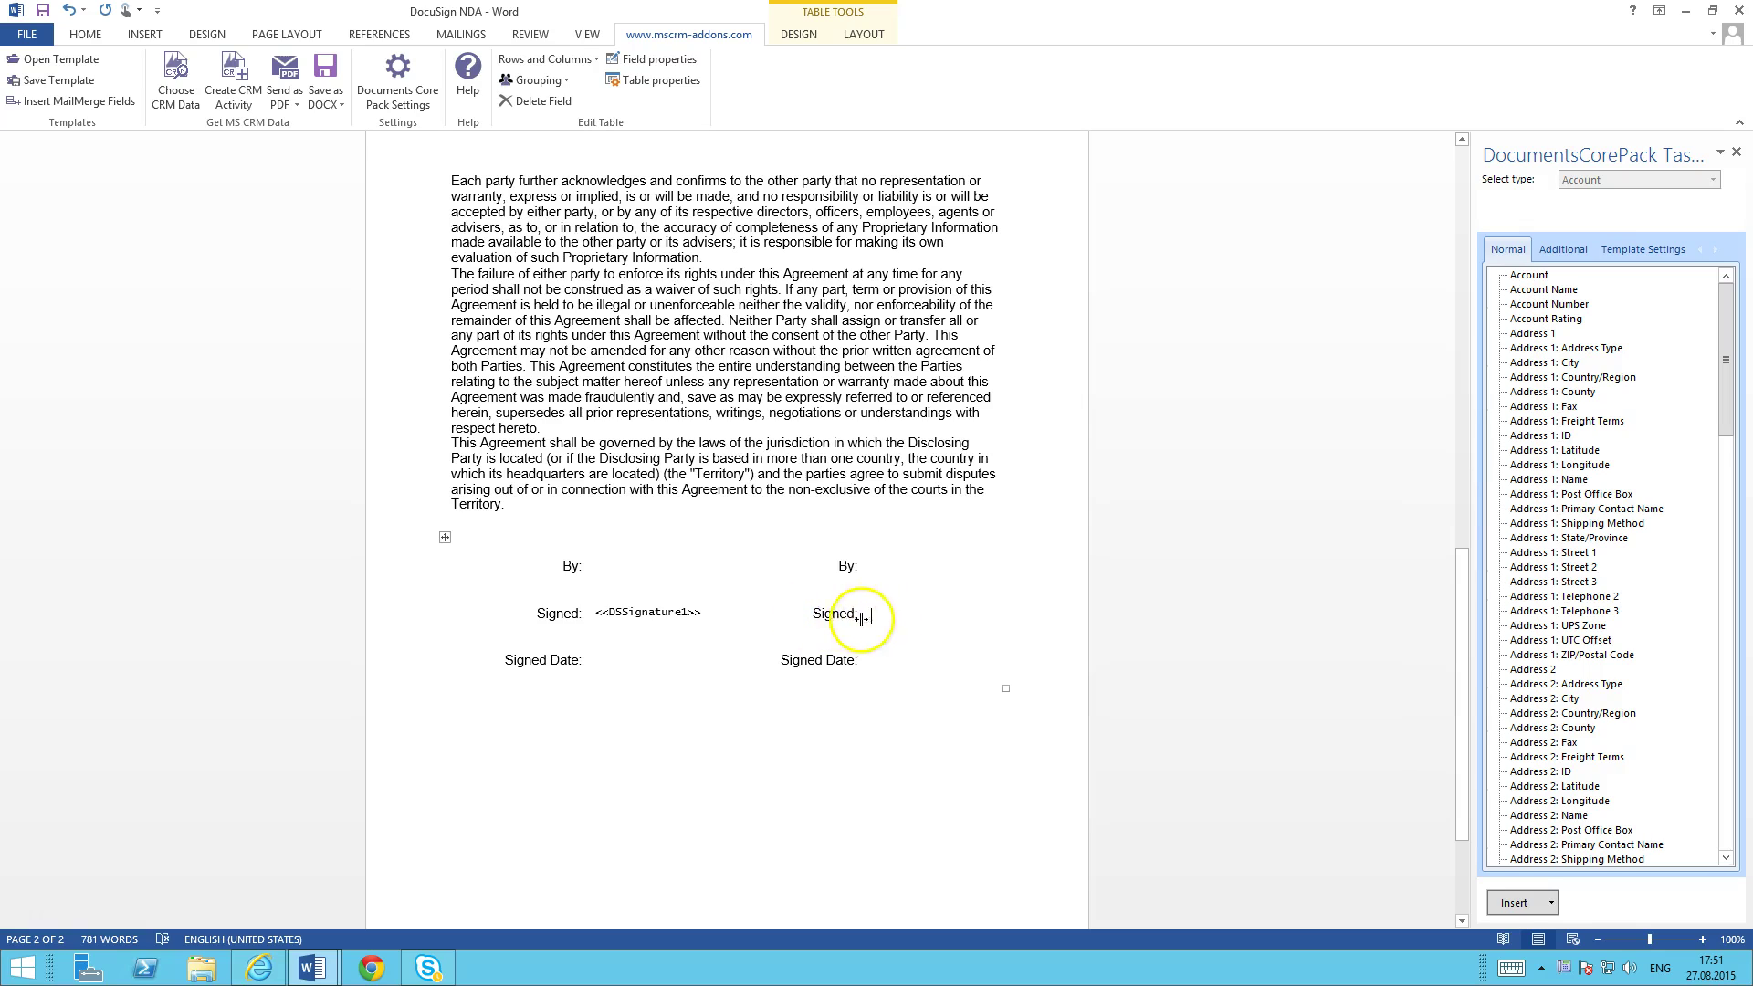
pyautogui.click(1552, 904)
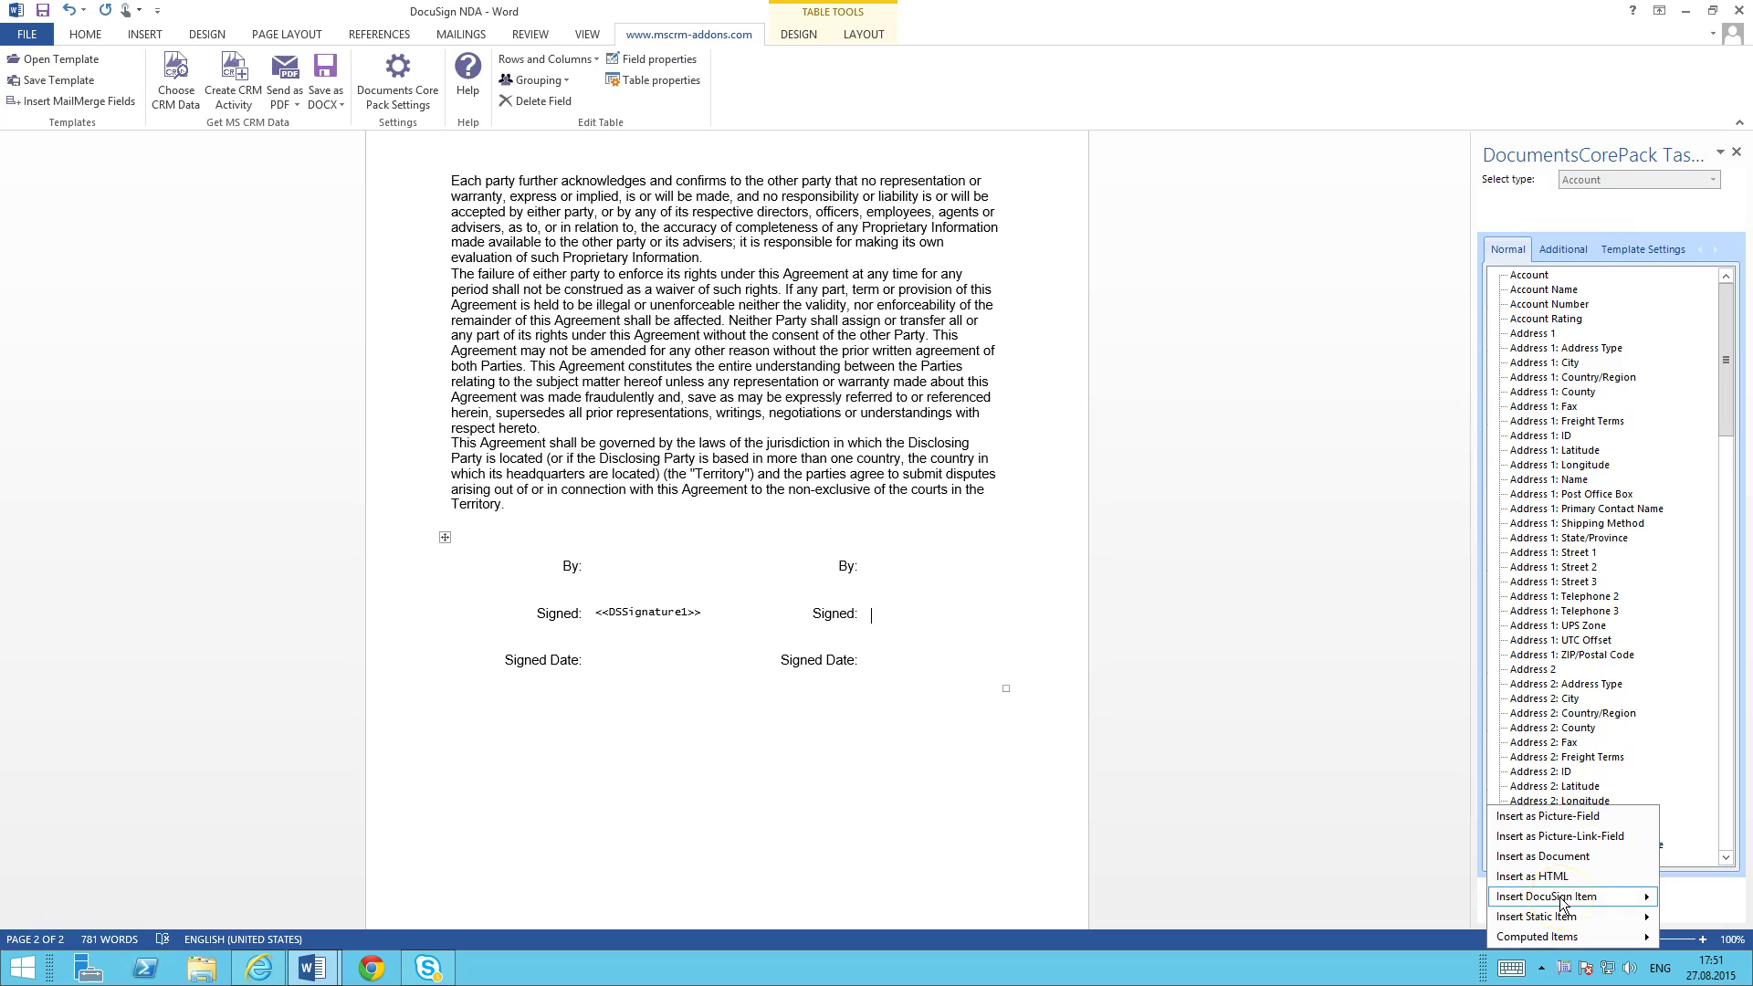
pyautogui.moveTo(1564, 902)
pyautogui.click(1421, 795)
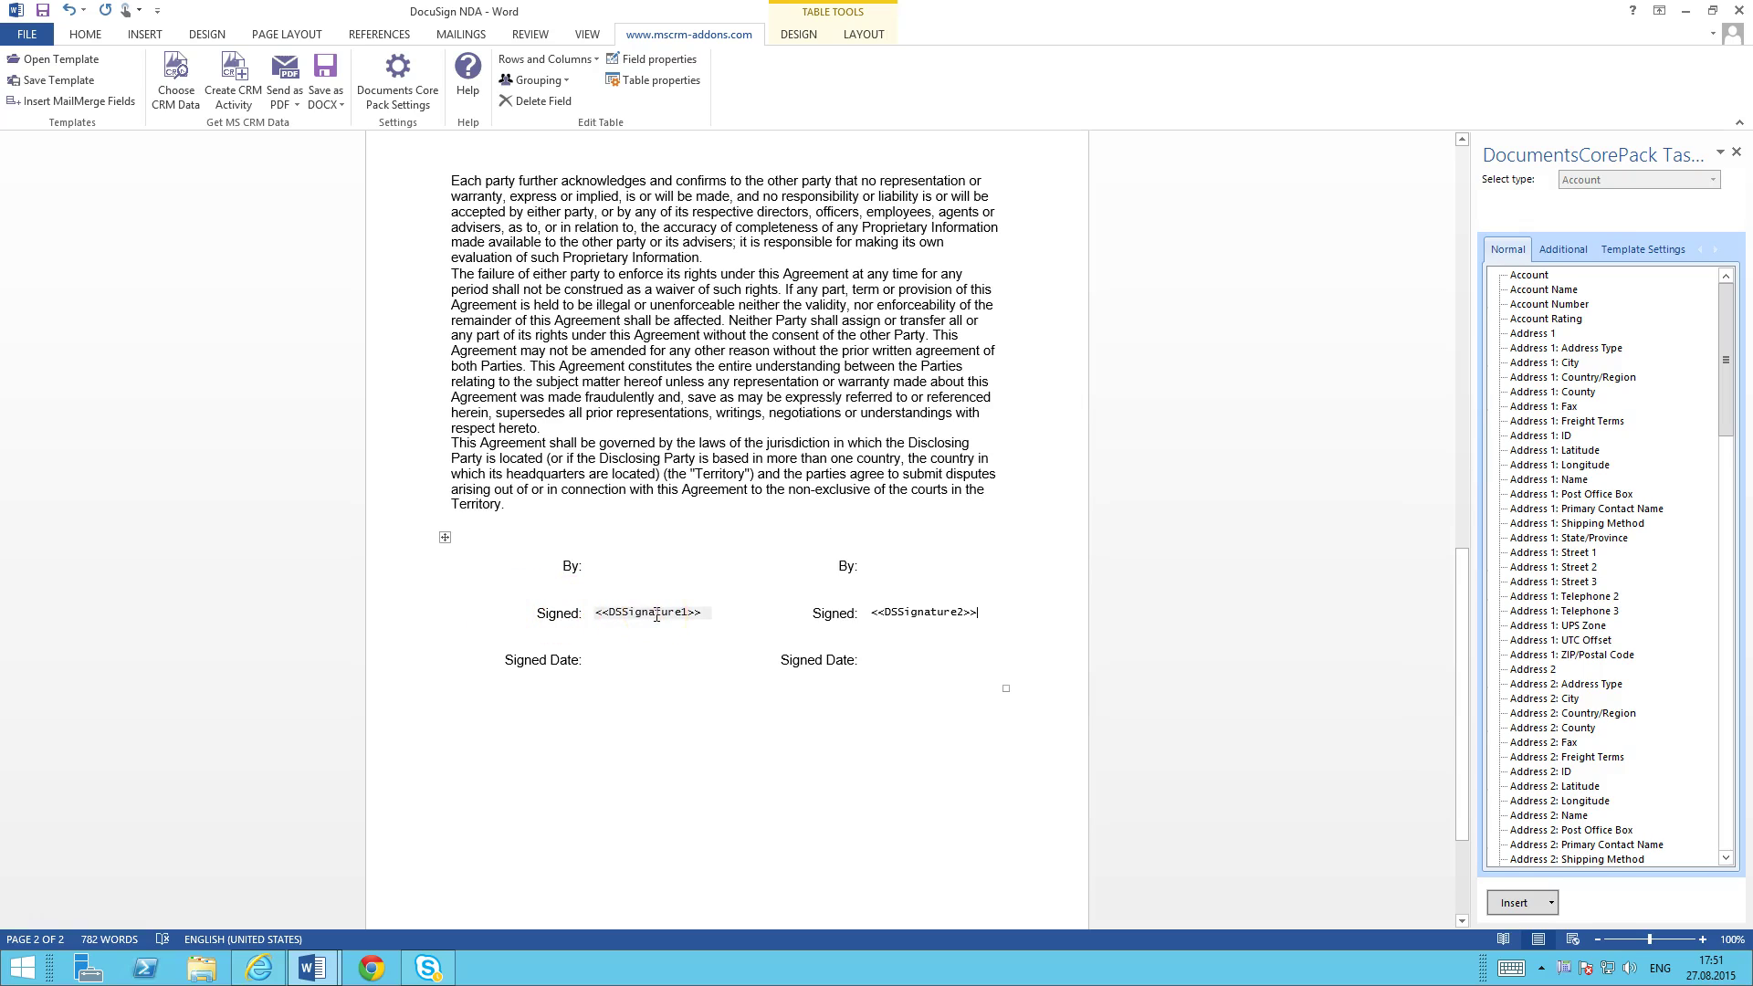
pyautogui.click(656, 614)
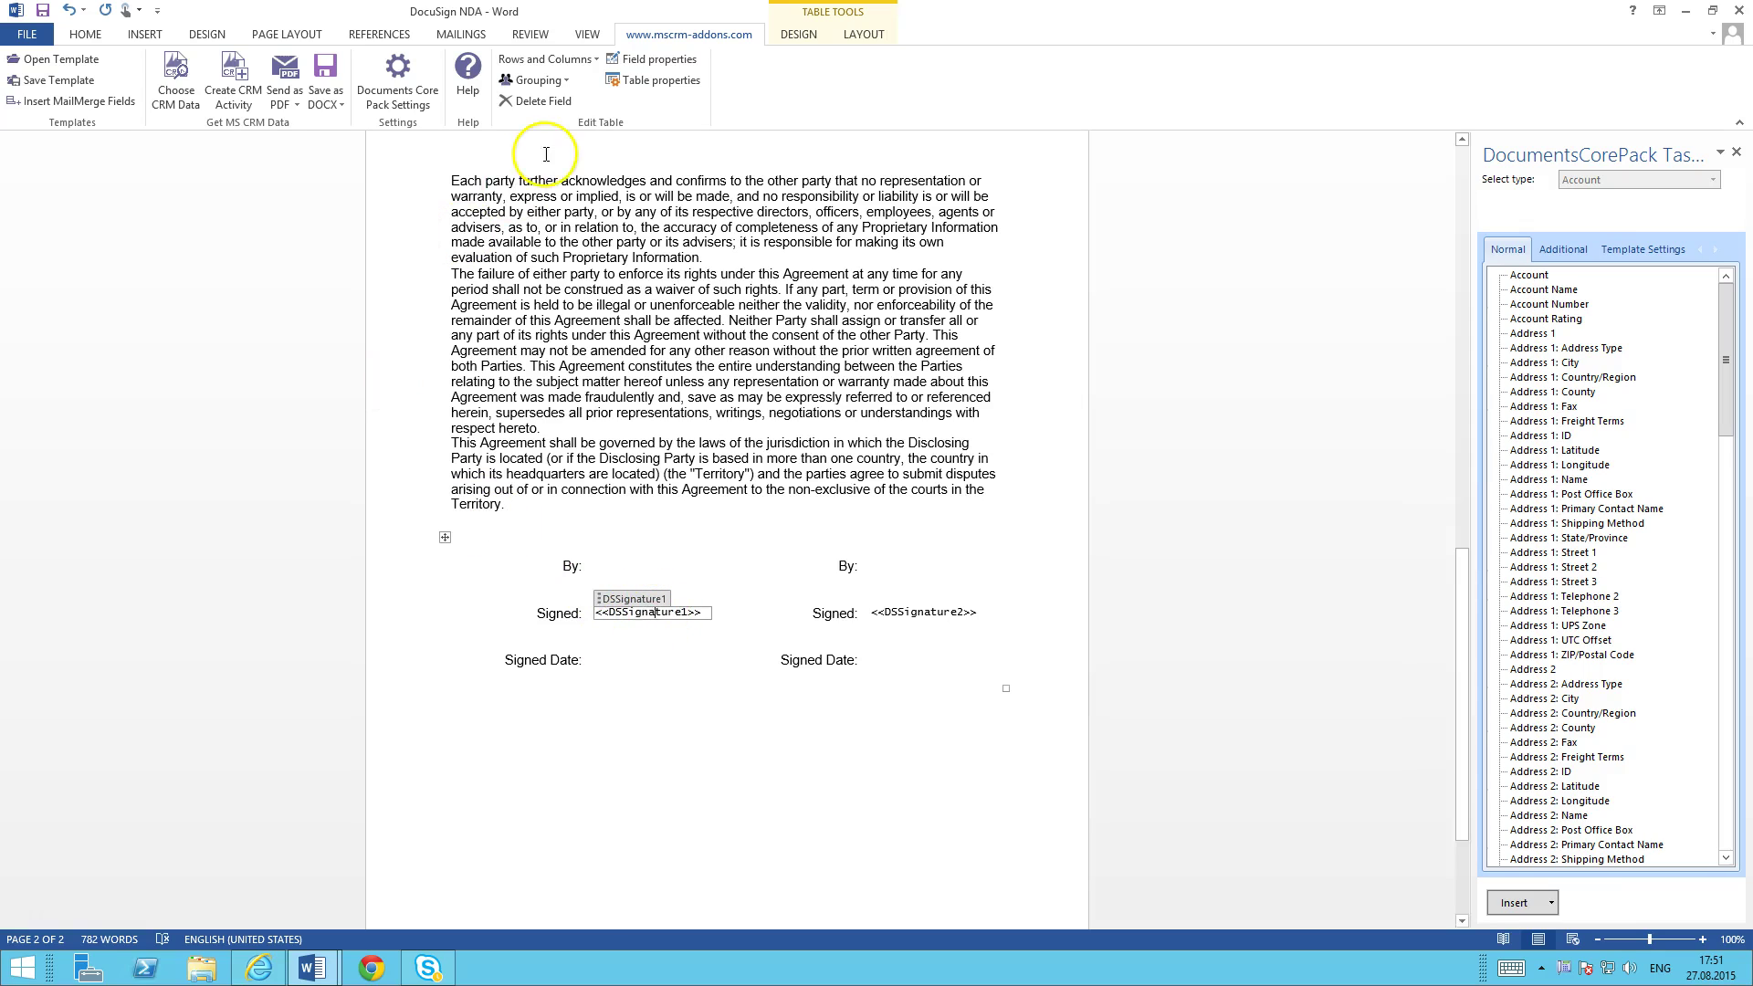
pyautogui.click(661, 58)
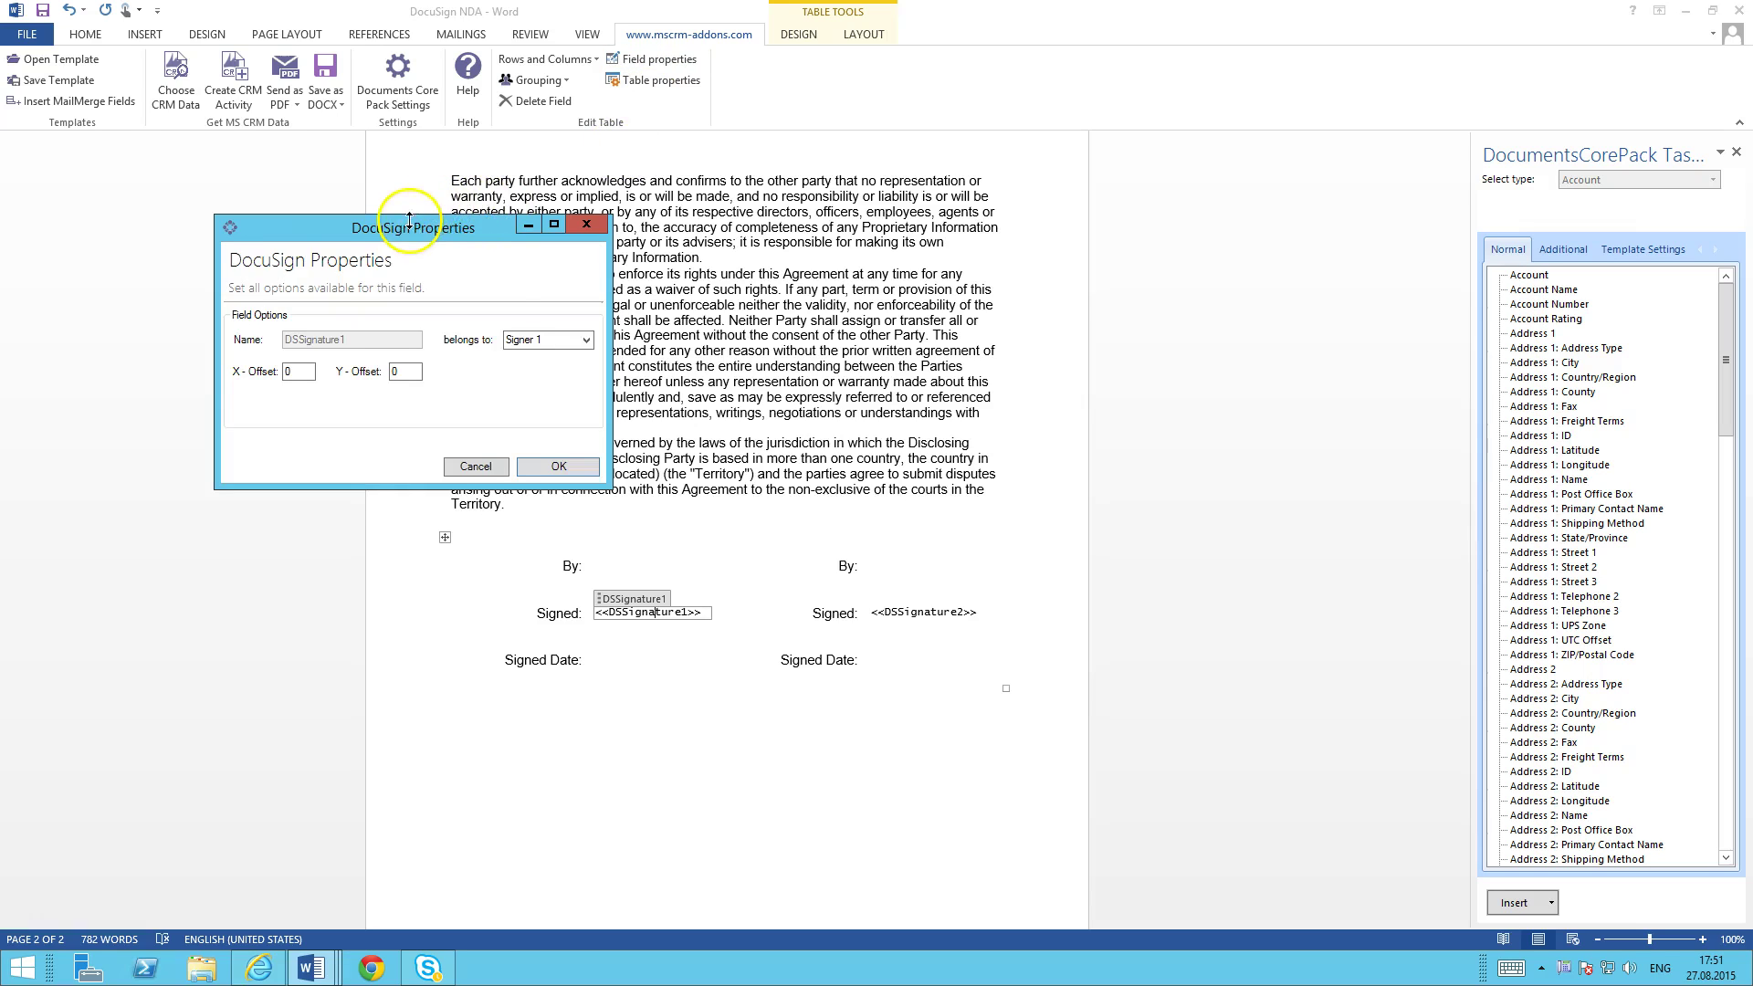
pyautogui.moveTo(409, 221); pyautogui.dragTo(815, 208)
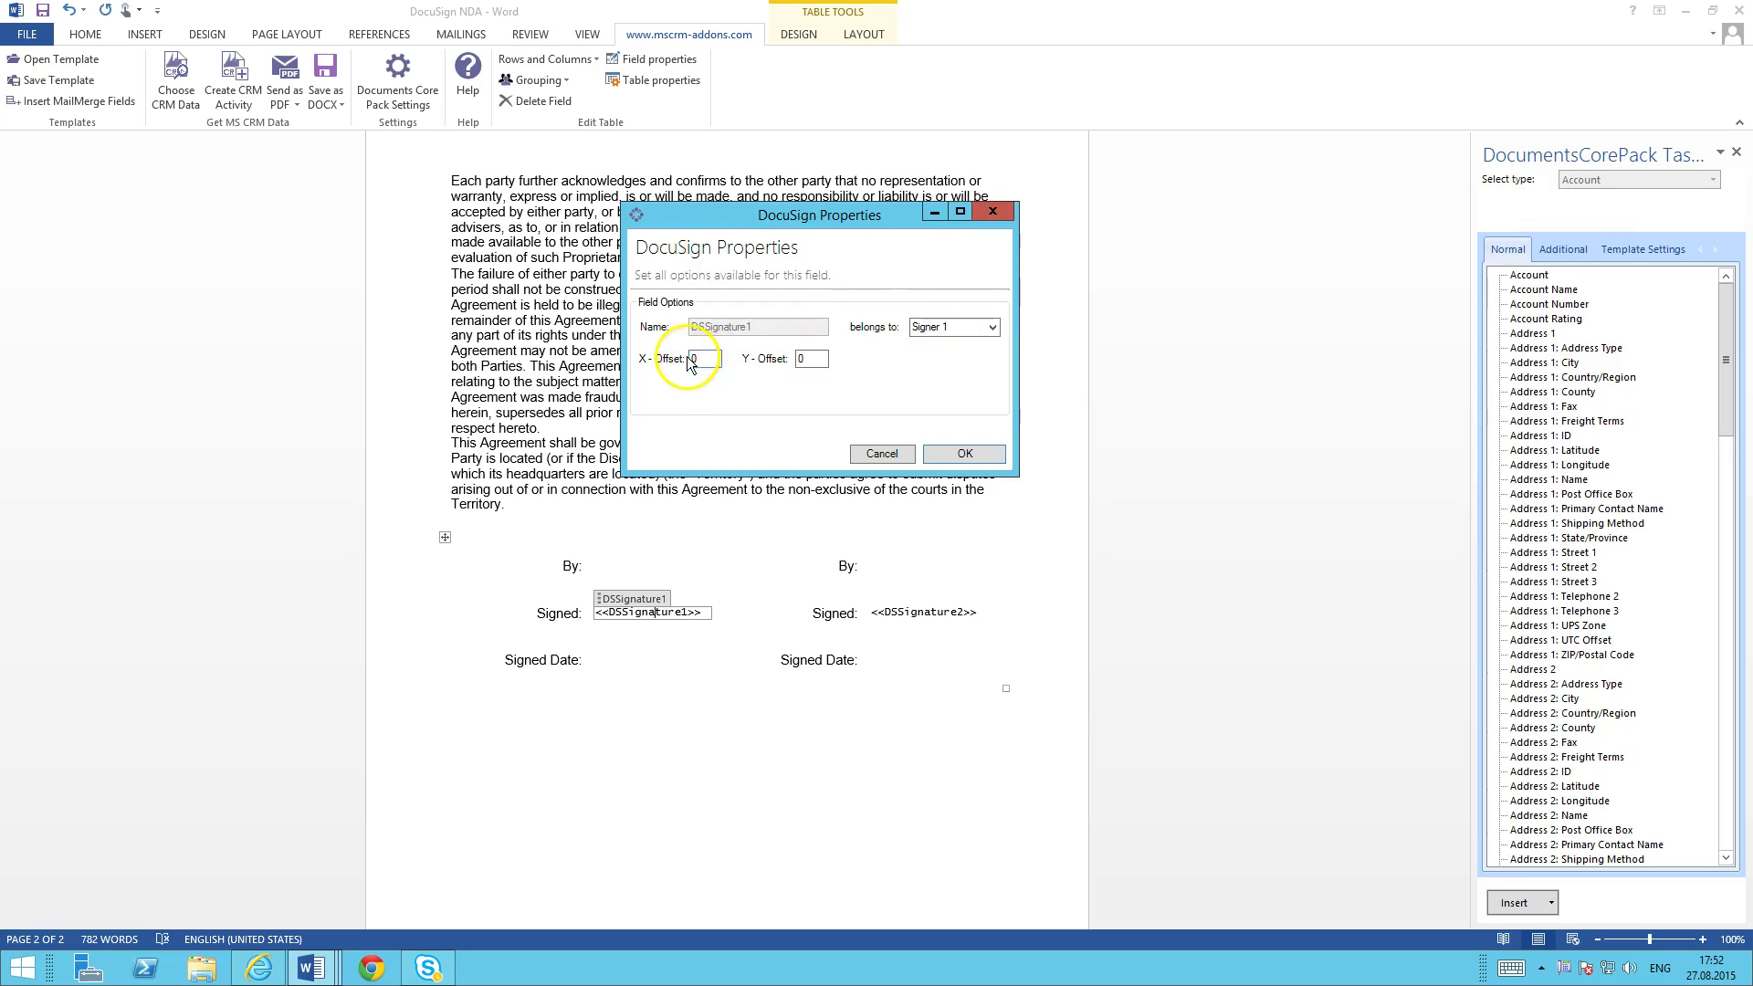
pyautogui.click(797, 360)
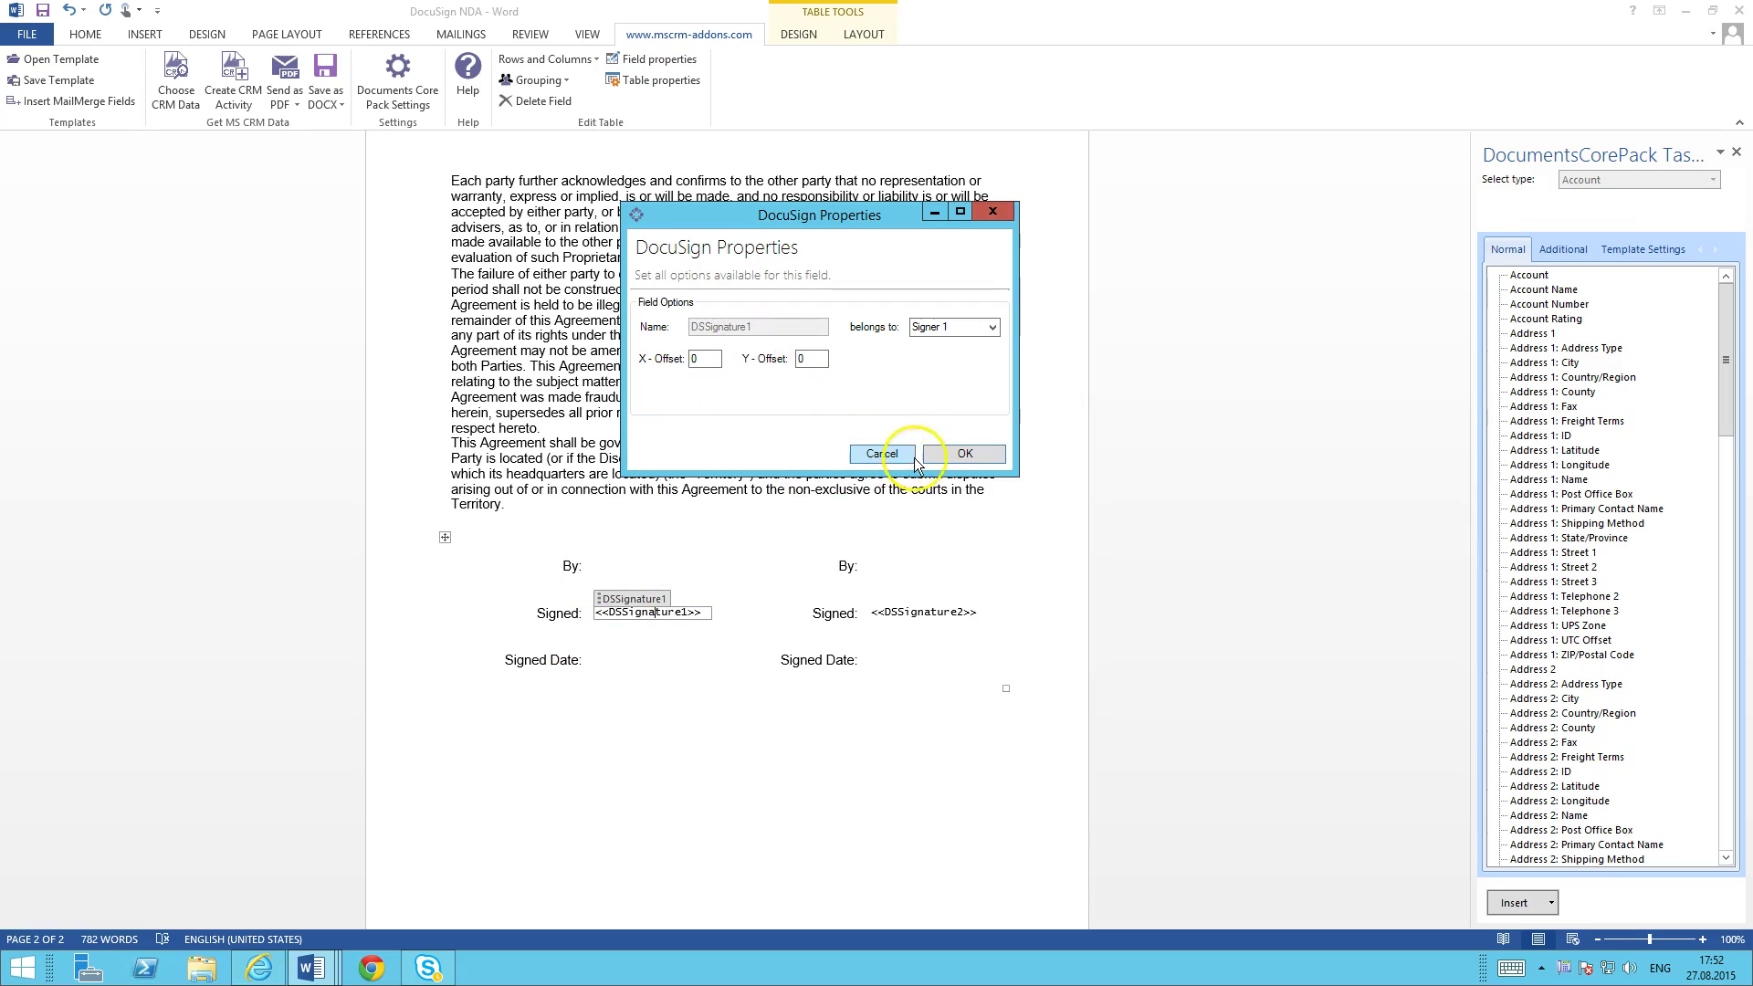
pyautogui.click(964, 455)
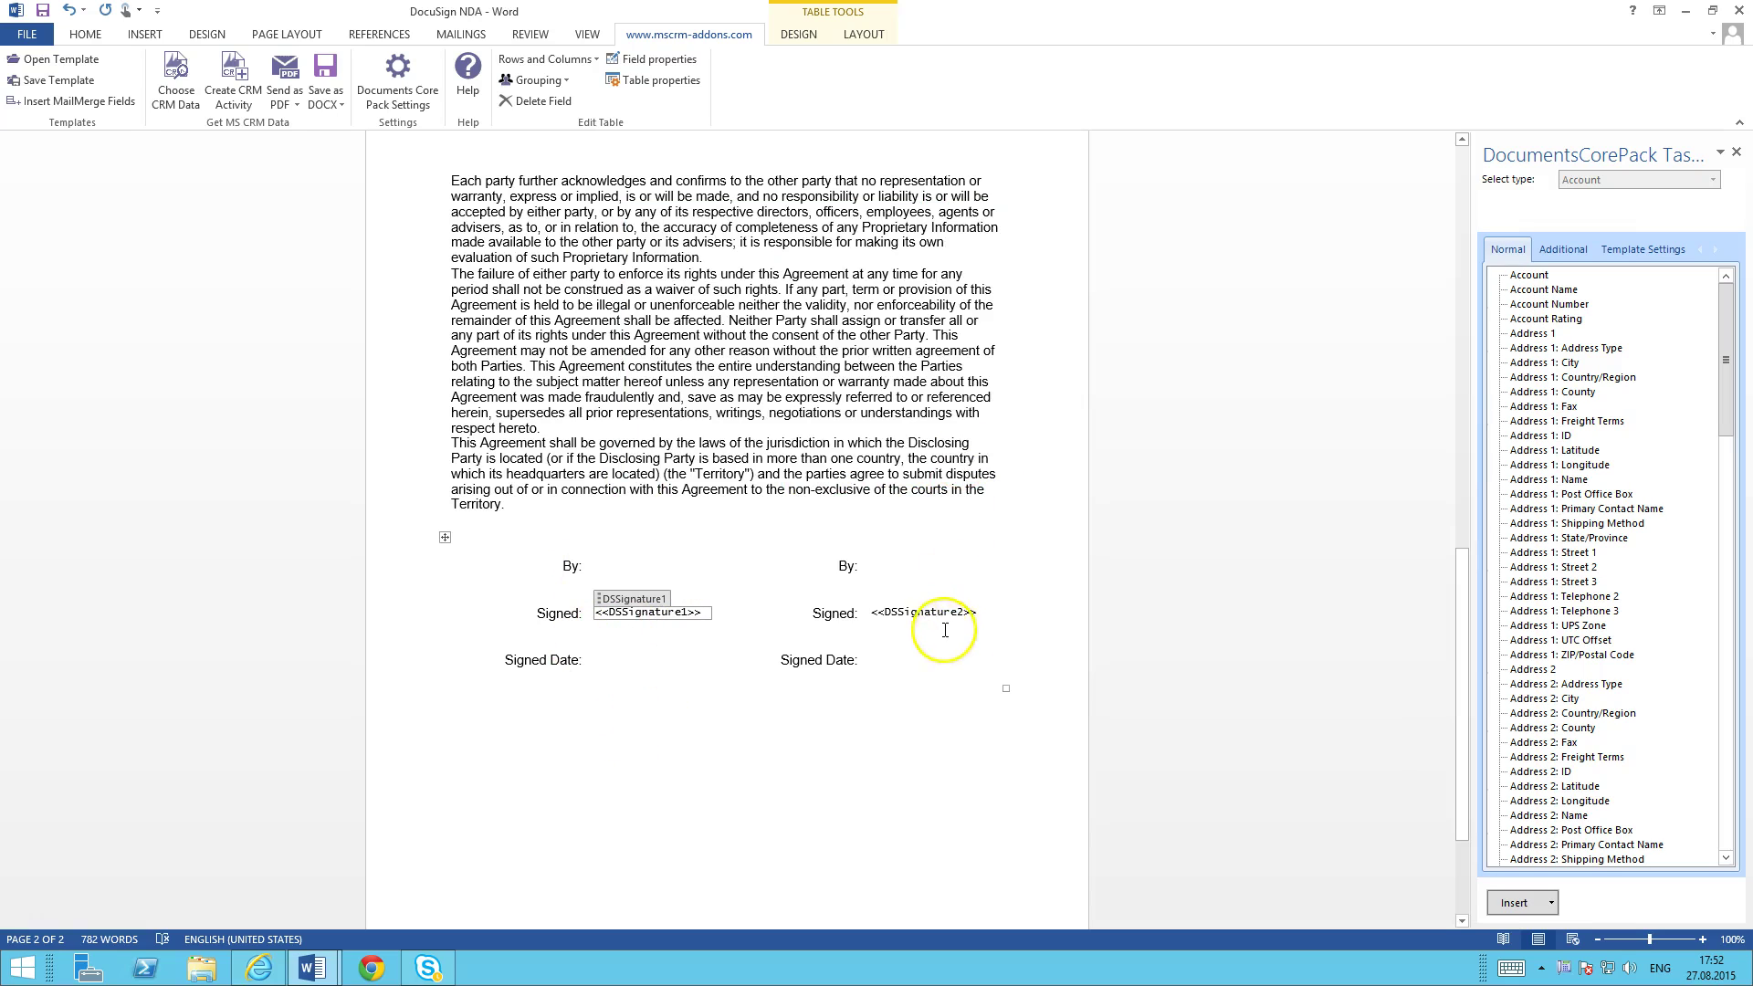
# - In <<DSSignature2>>'s field properties, add a new signer so the field belongs to Signer 2
pyautogui.click(917, 613)
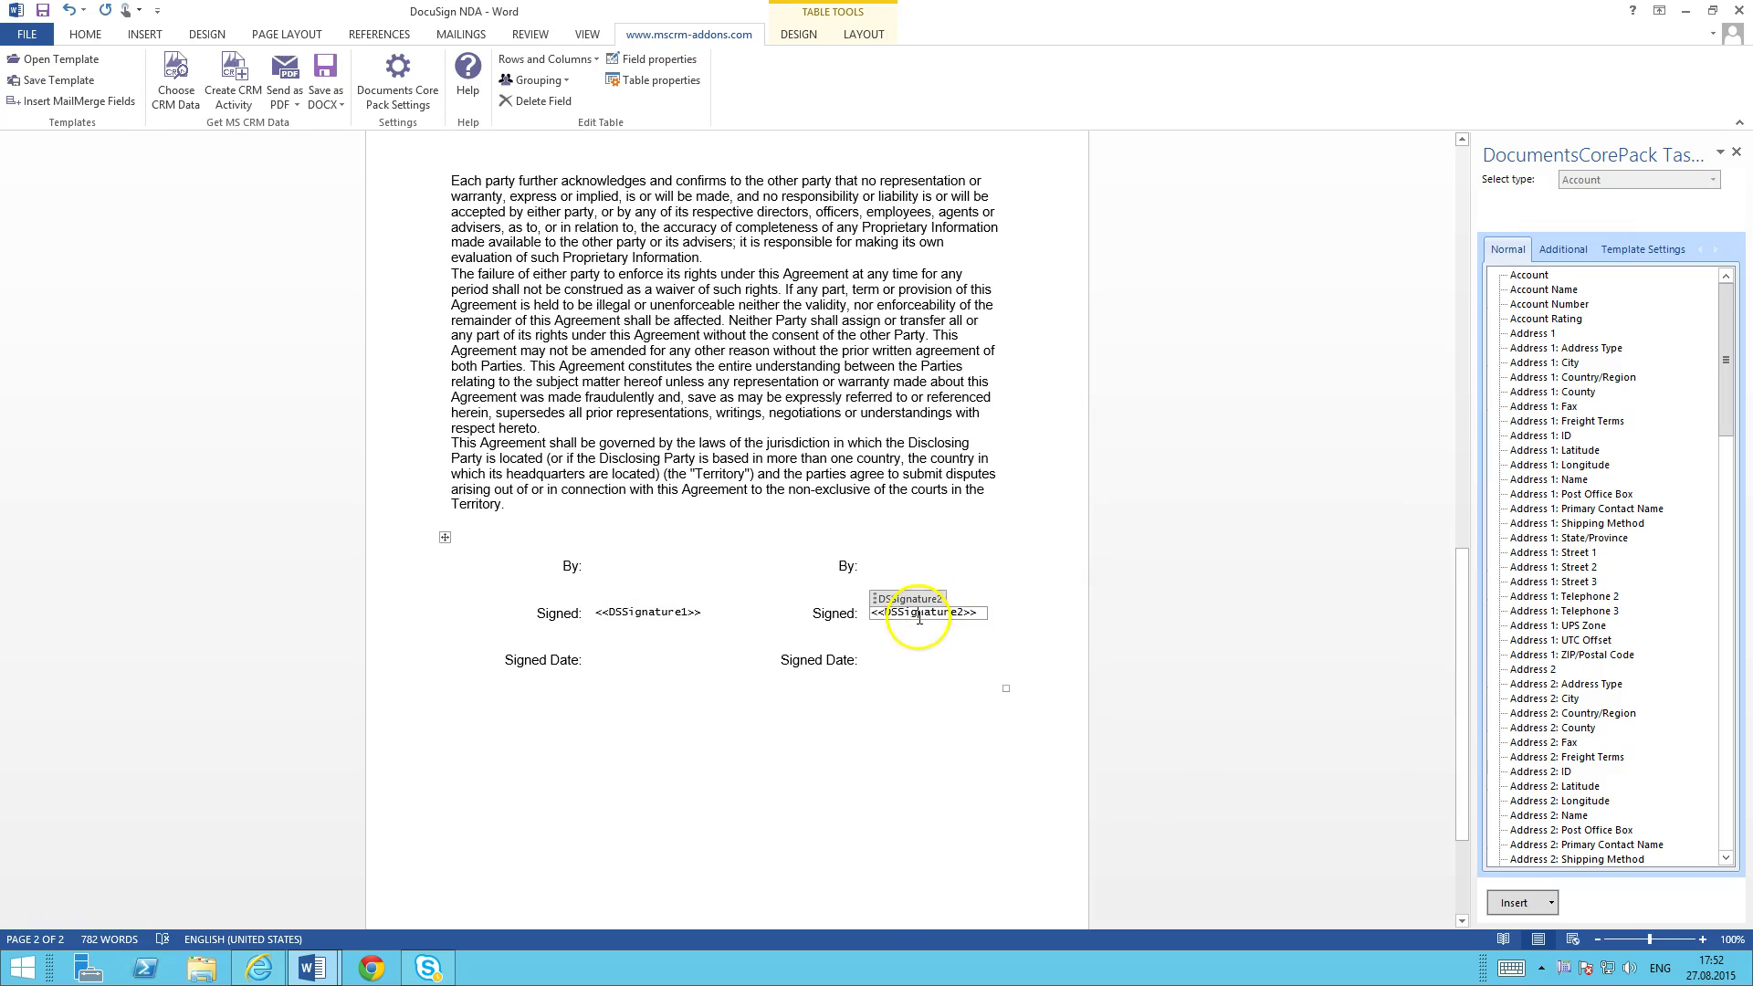
pyautogui.click(650, 59)
pyautogui.moveTo(281, 37); pyautogui.dragTo(943, 204)
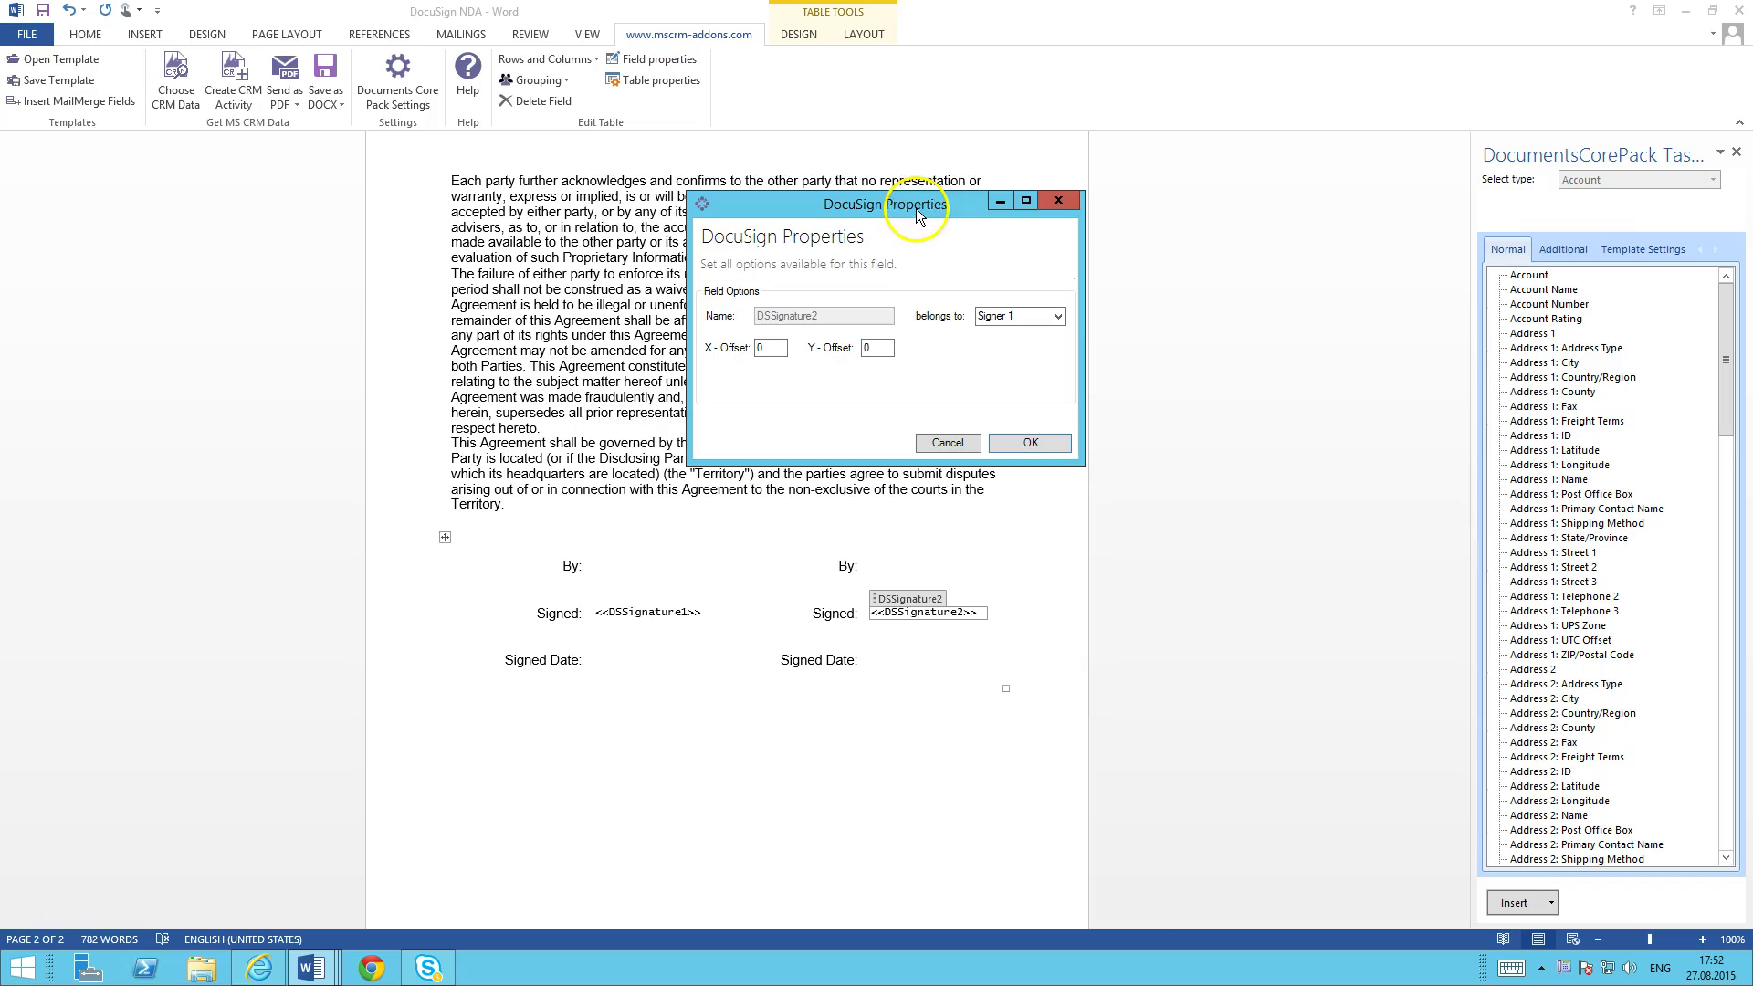
pyautogui.click(1057, 317)
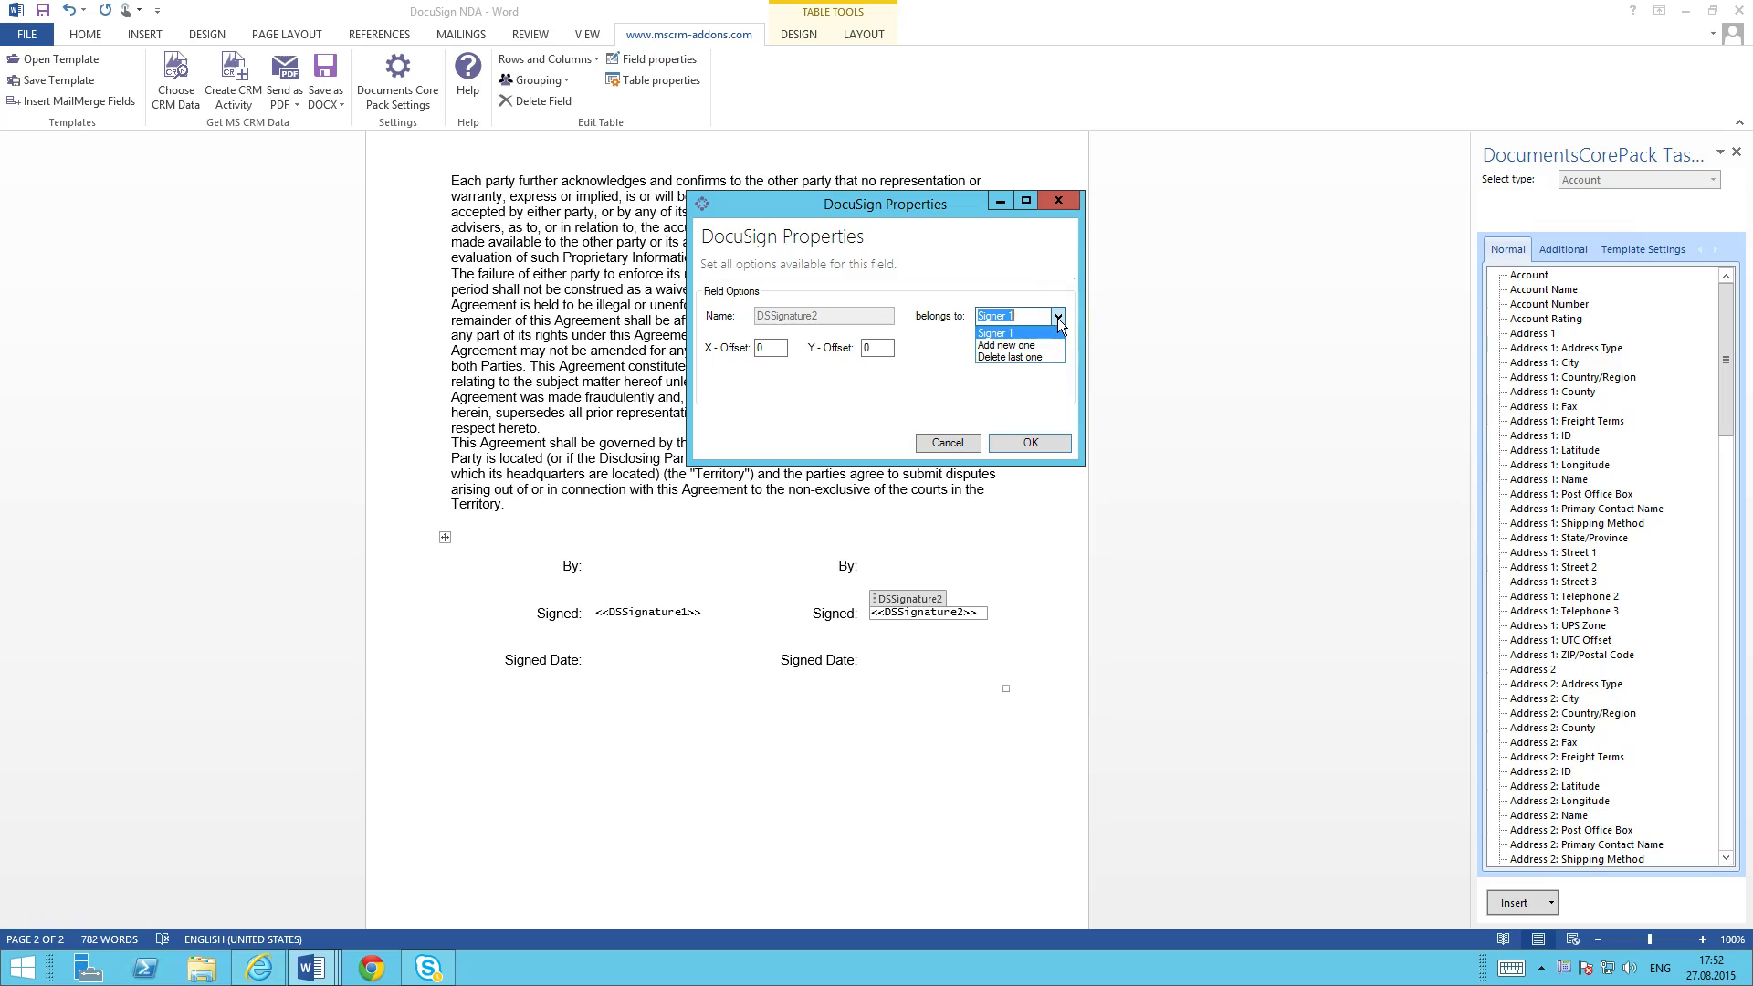
pyautogui.click(1006, 347)
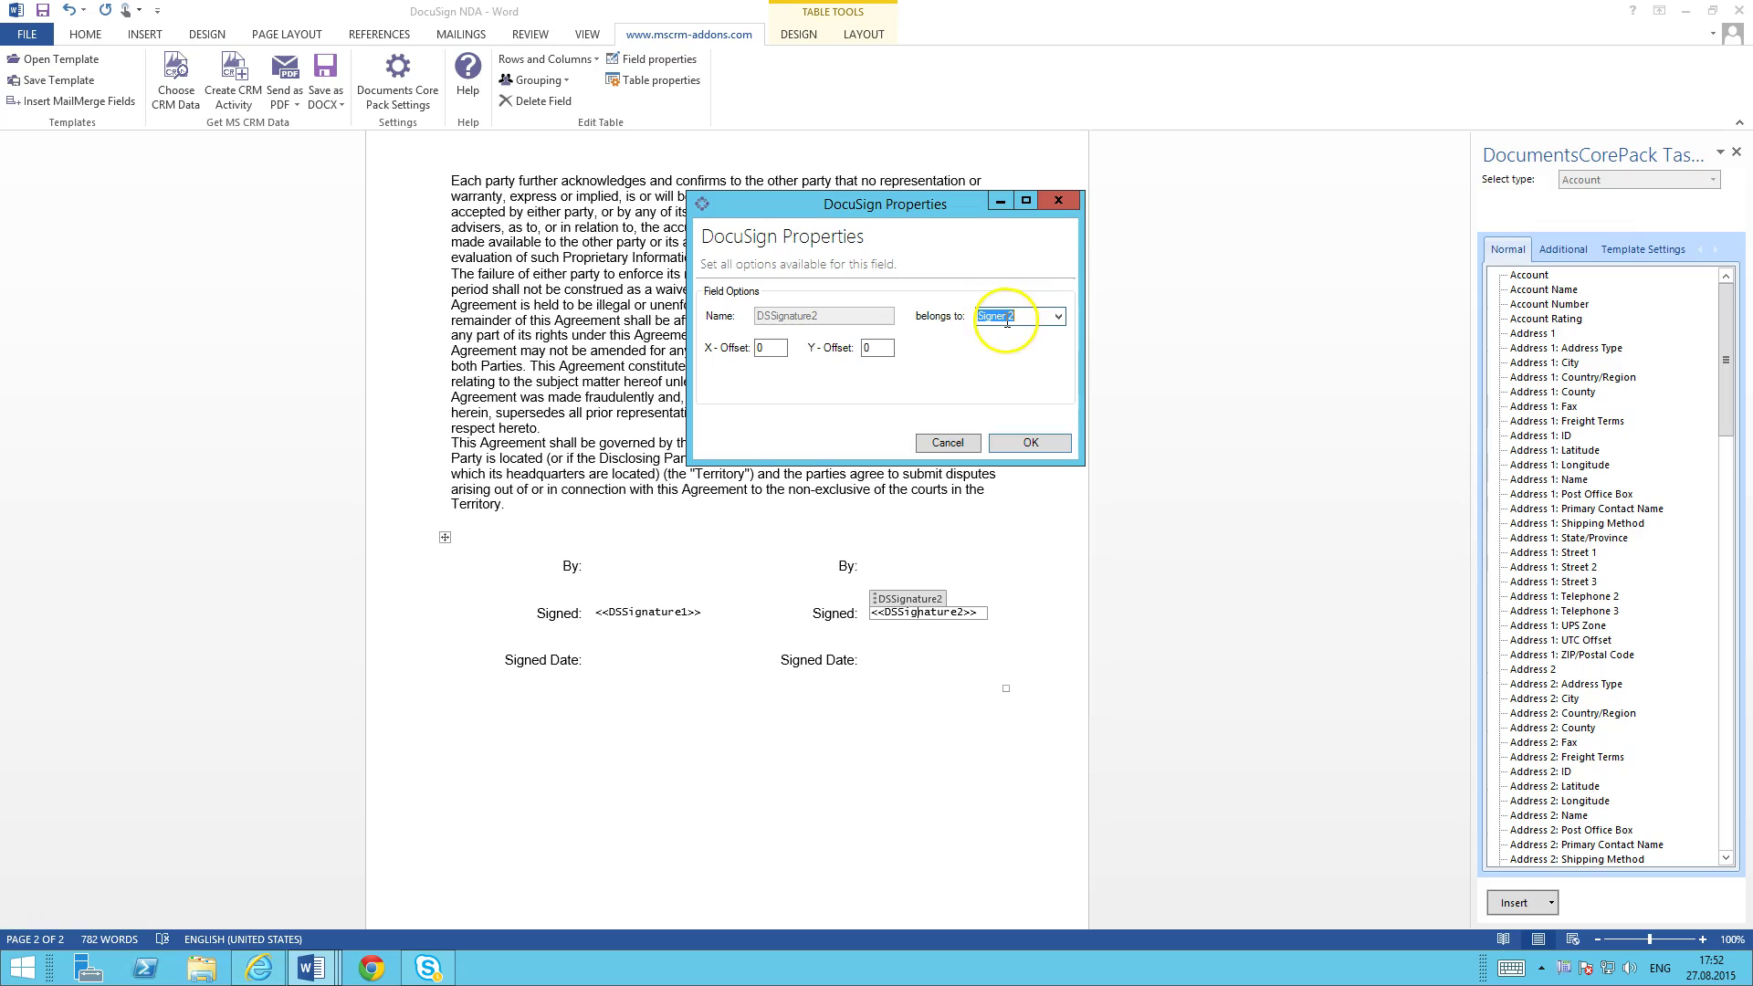
pyautogui.click(1059, 317)
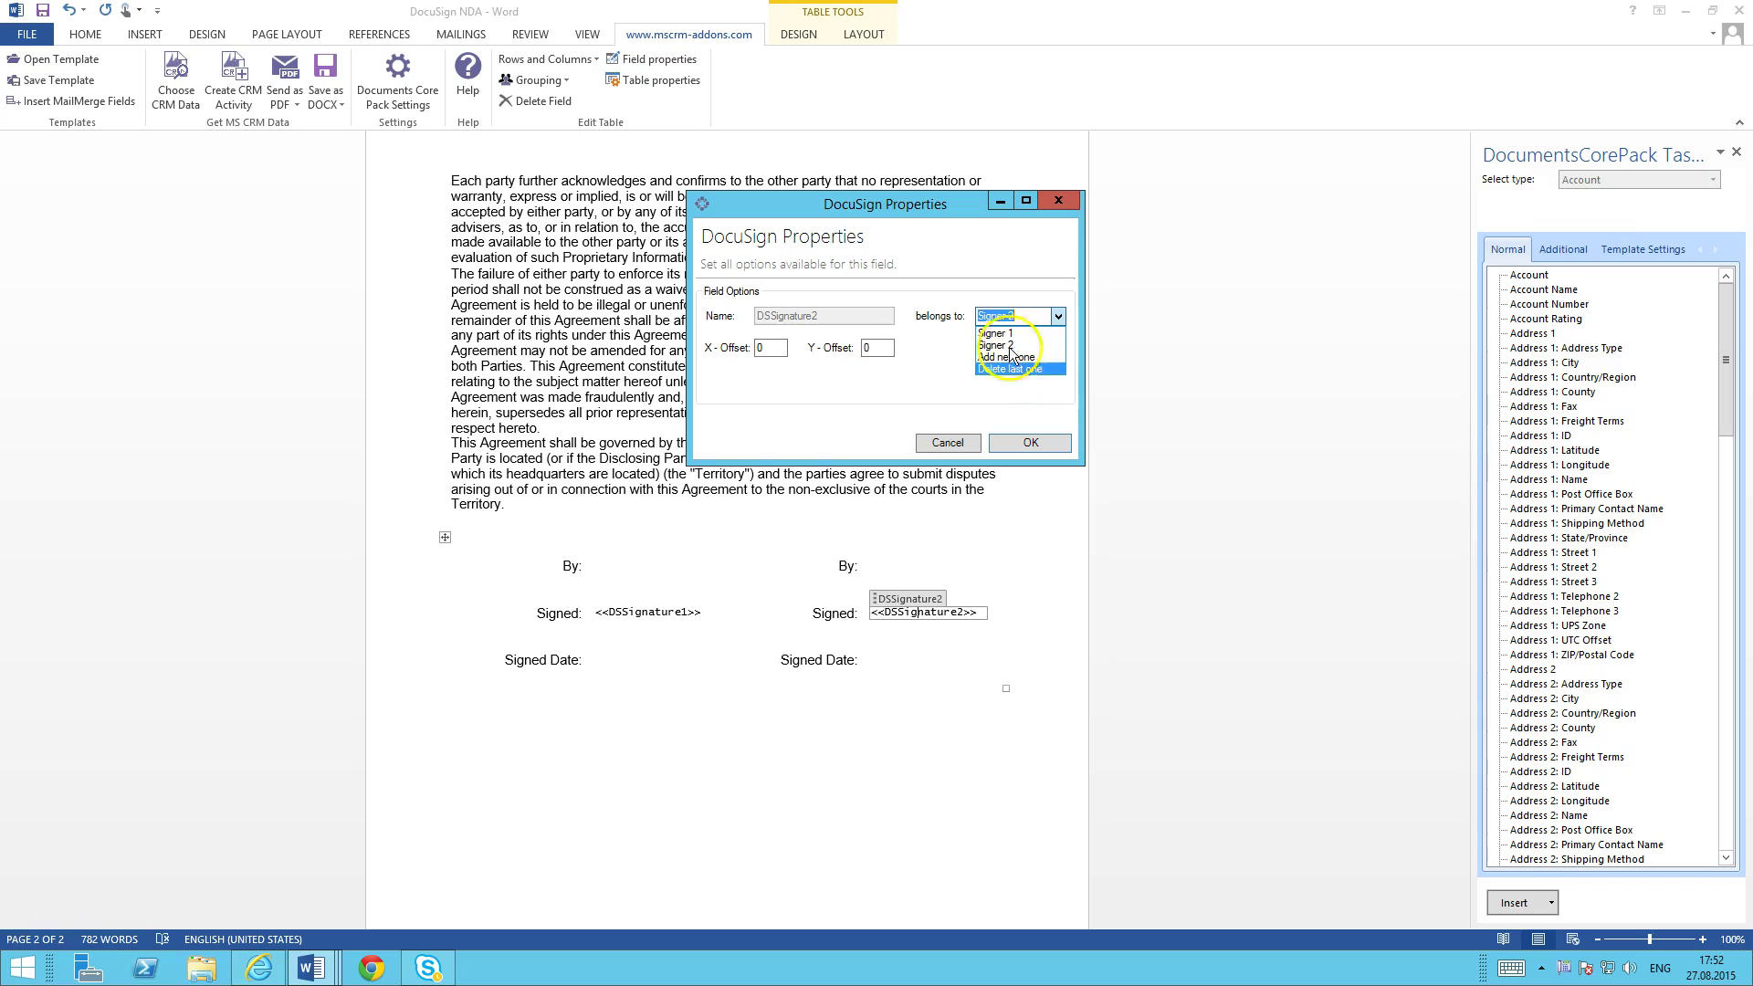
pyautogui.click(1011, 242)
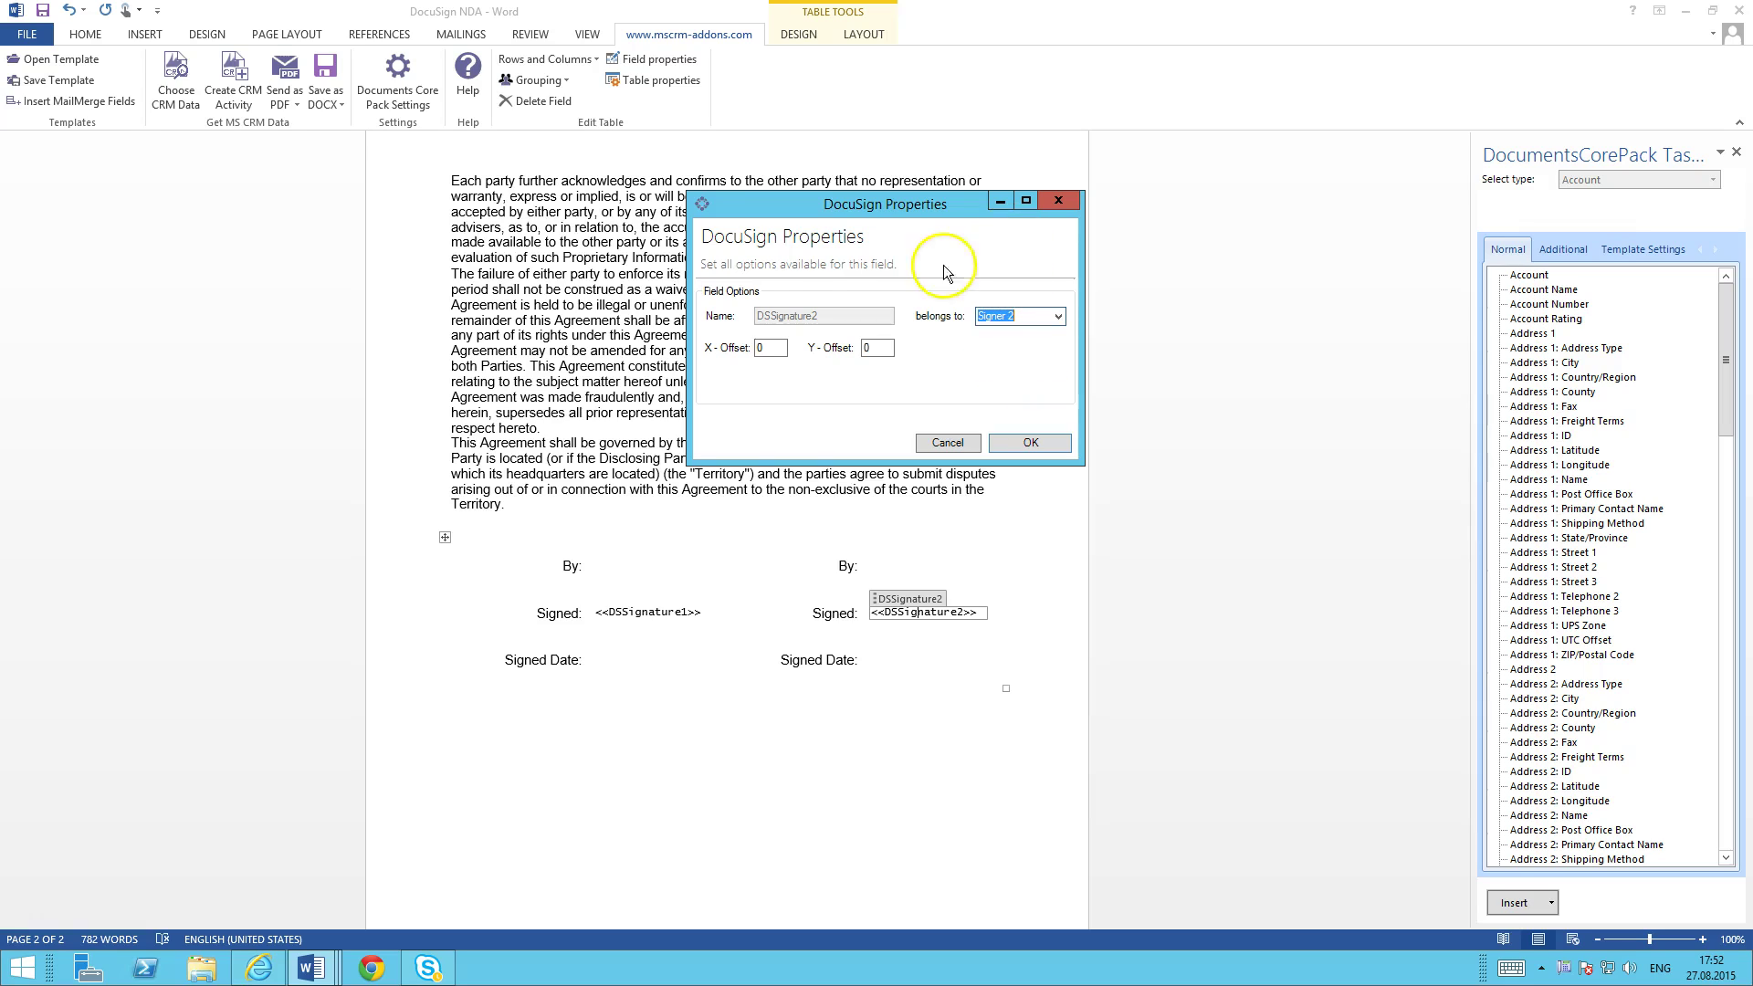
pyautogui.click(1028, 442)
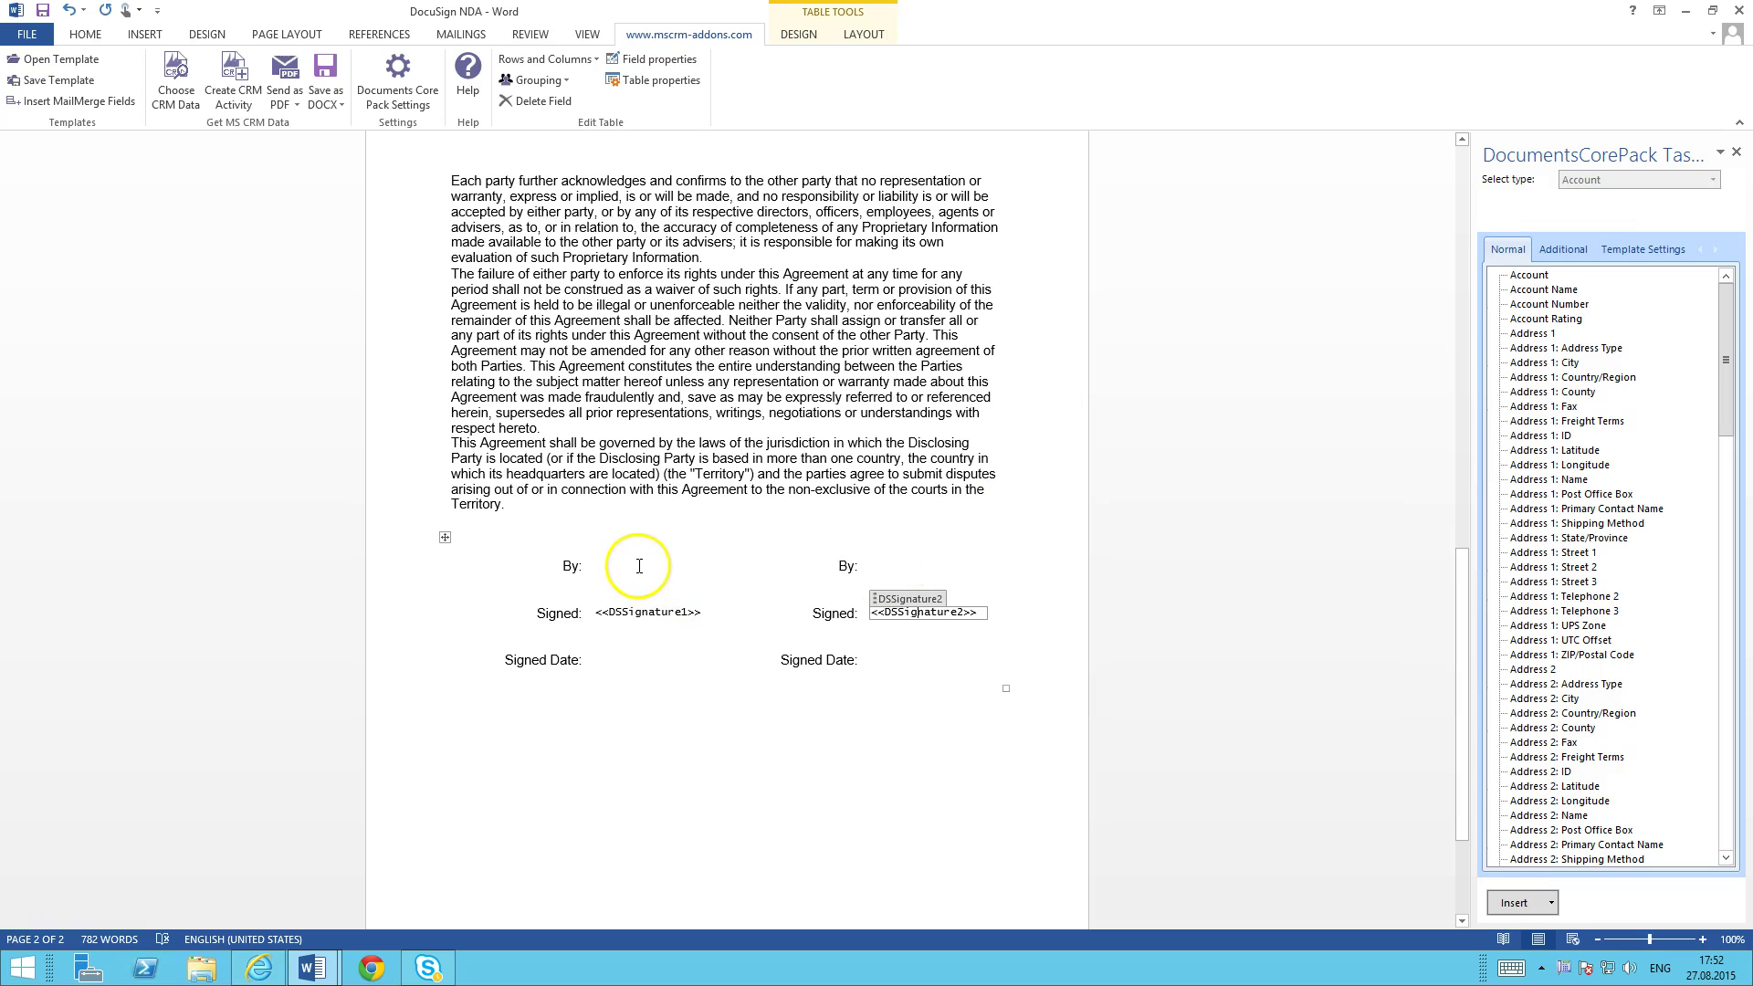
# - Add full-name <<DSFullname3>> and date-signed <<DSDate4>> fields to the left By: and Signed Date: cells
pyautogui.click(598, 567)
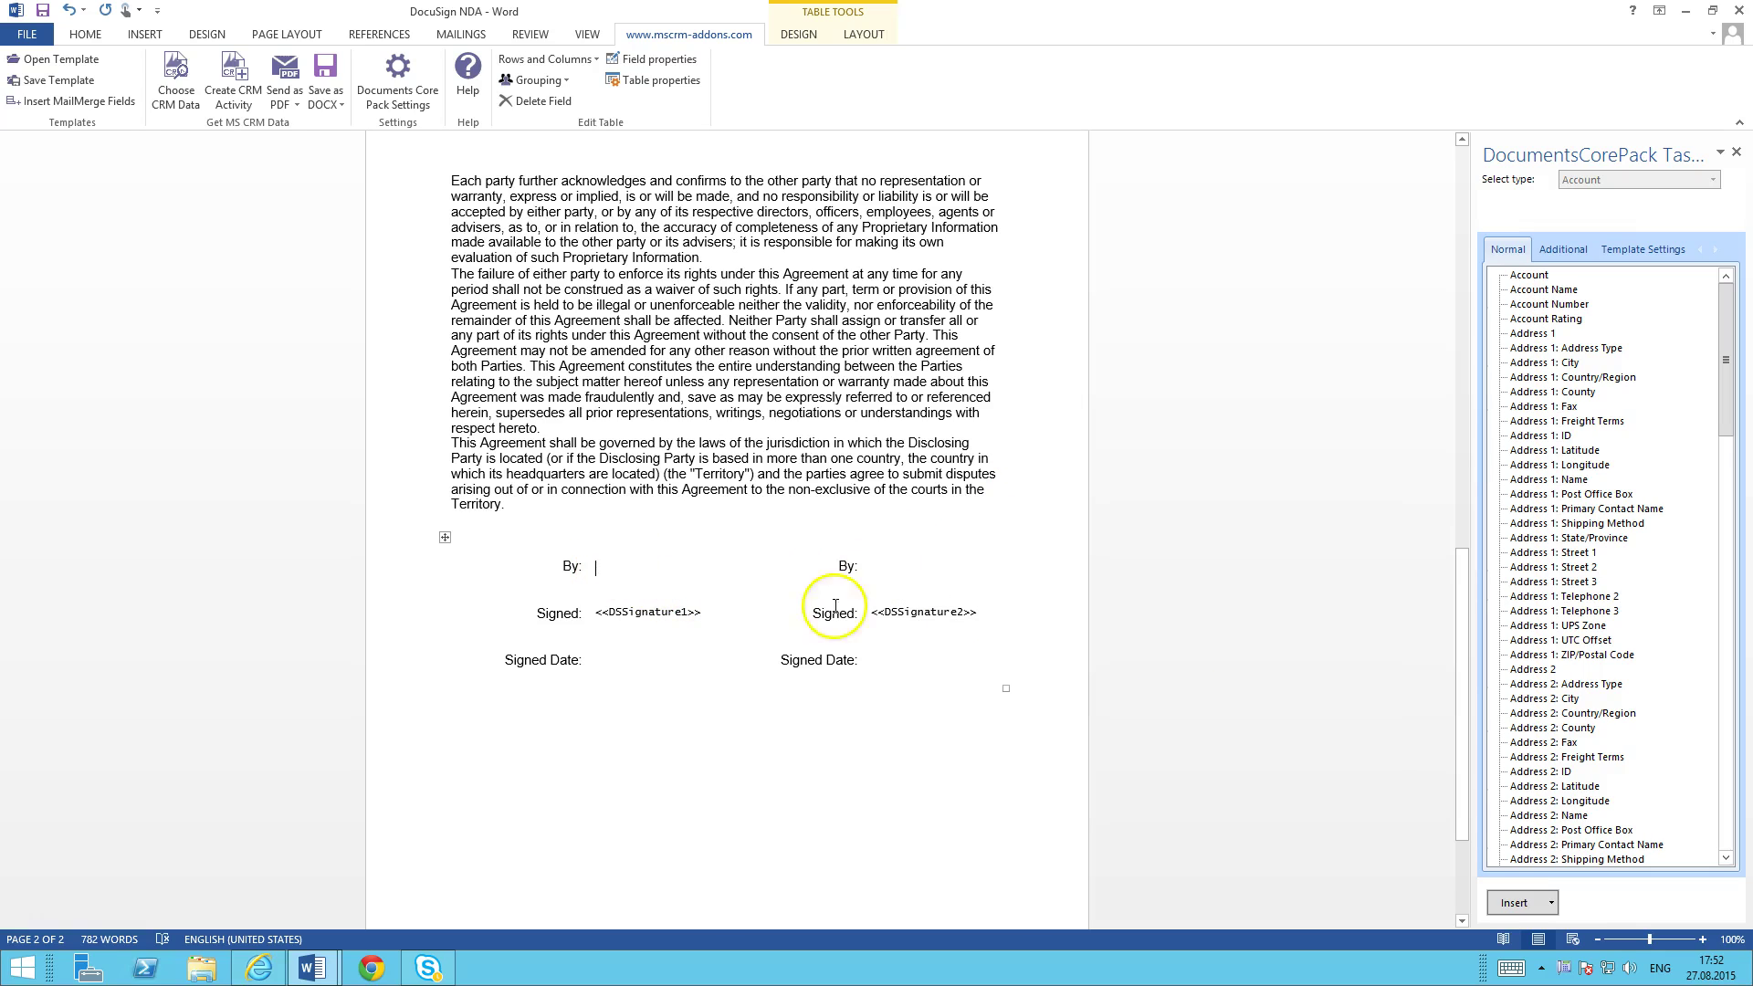
pyautogui.click(1551, 905)
pyautogui.moveTo(1555, 902)
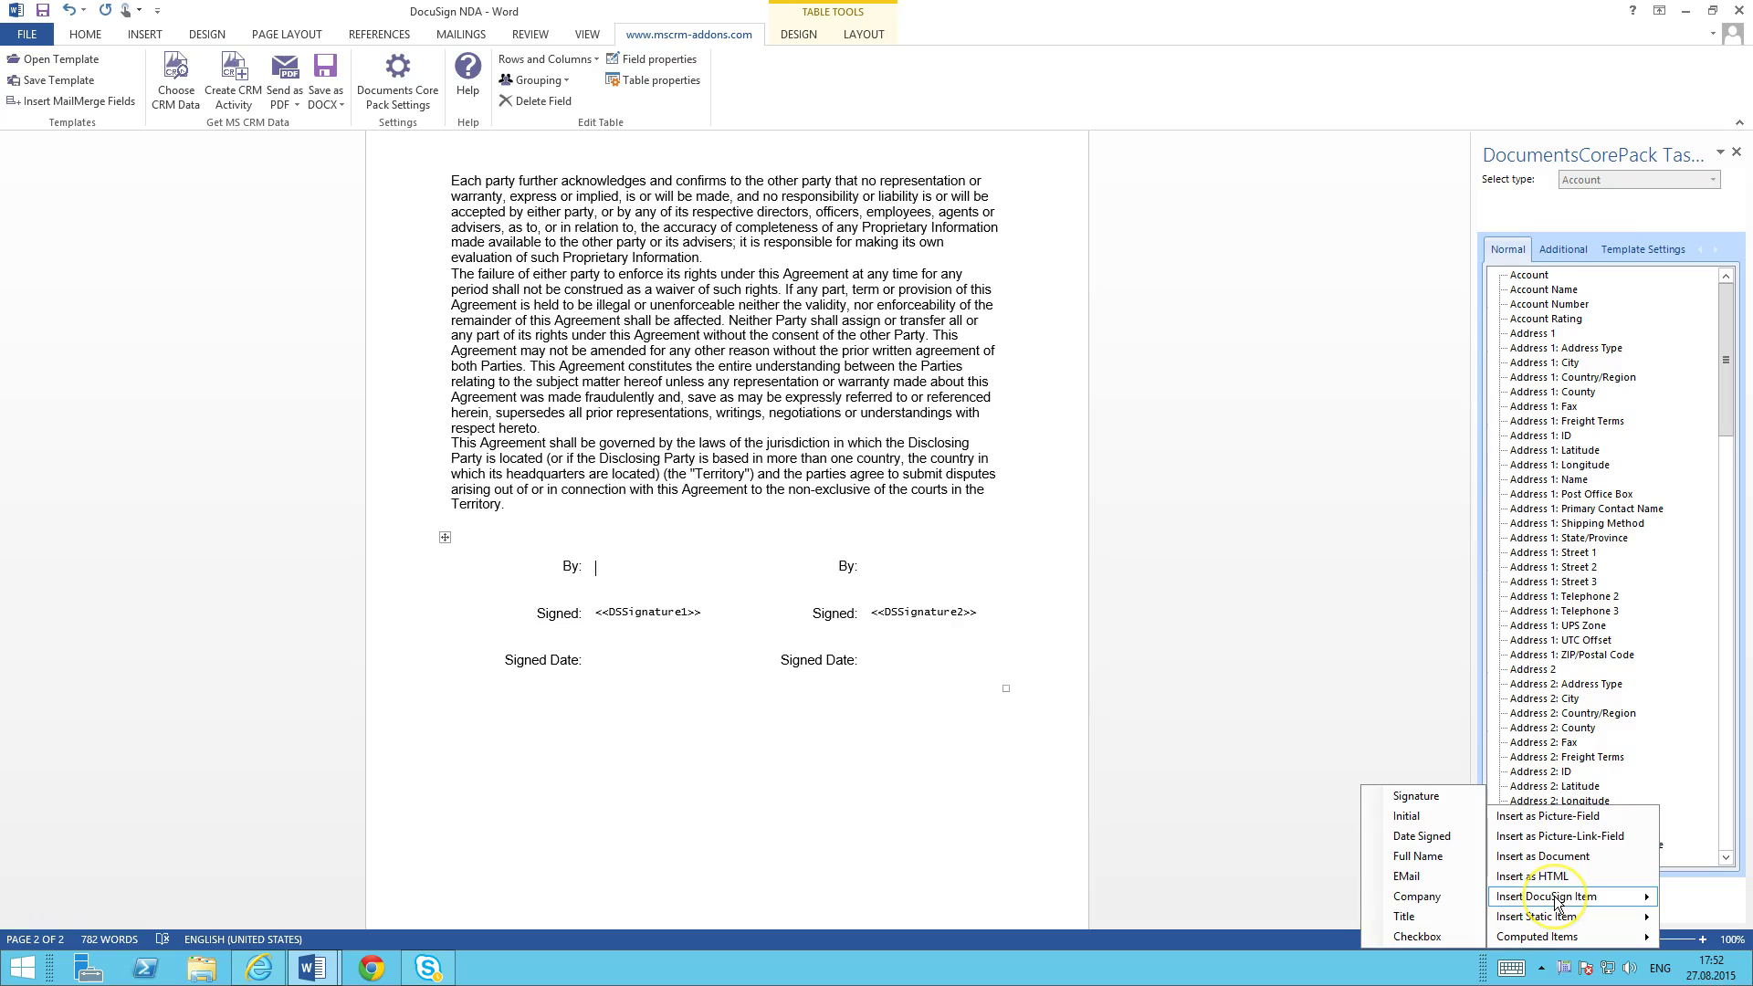
pyautogui.click(1418, 855)
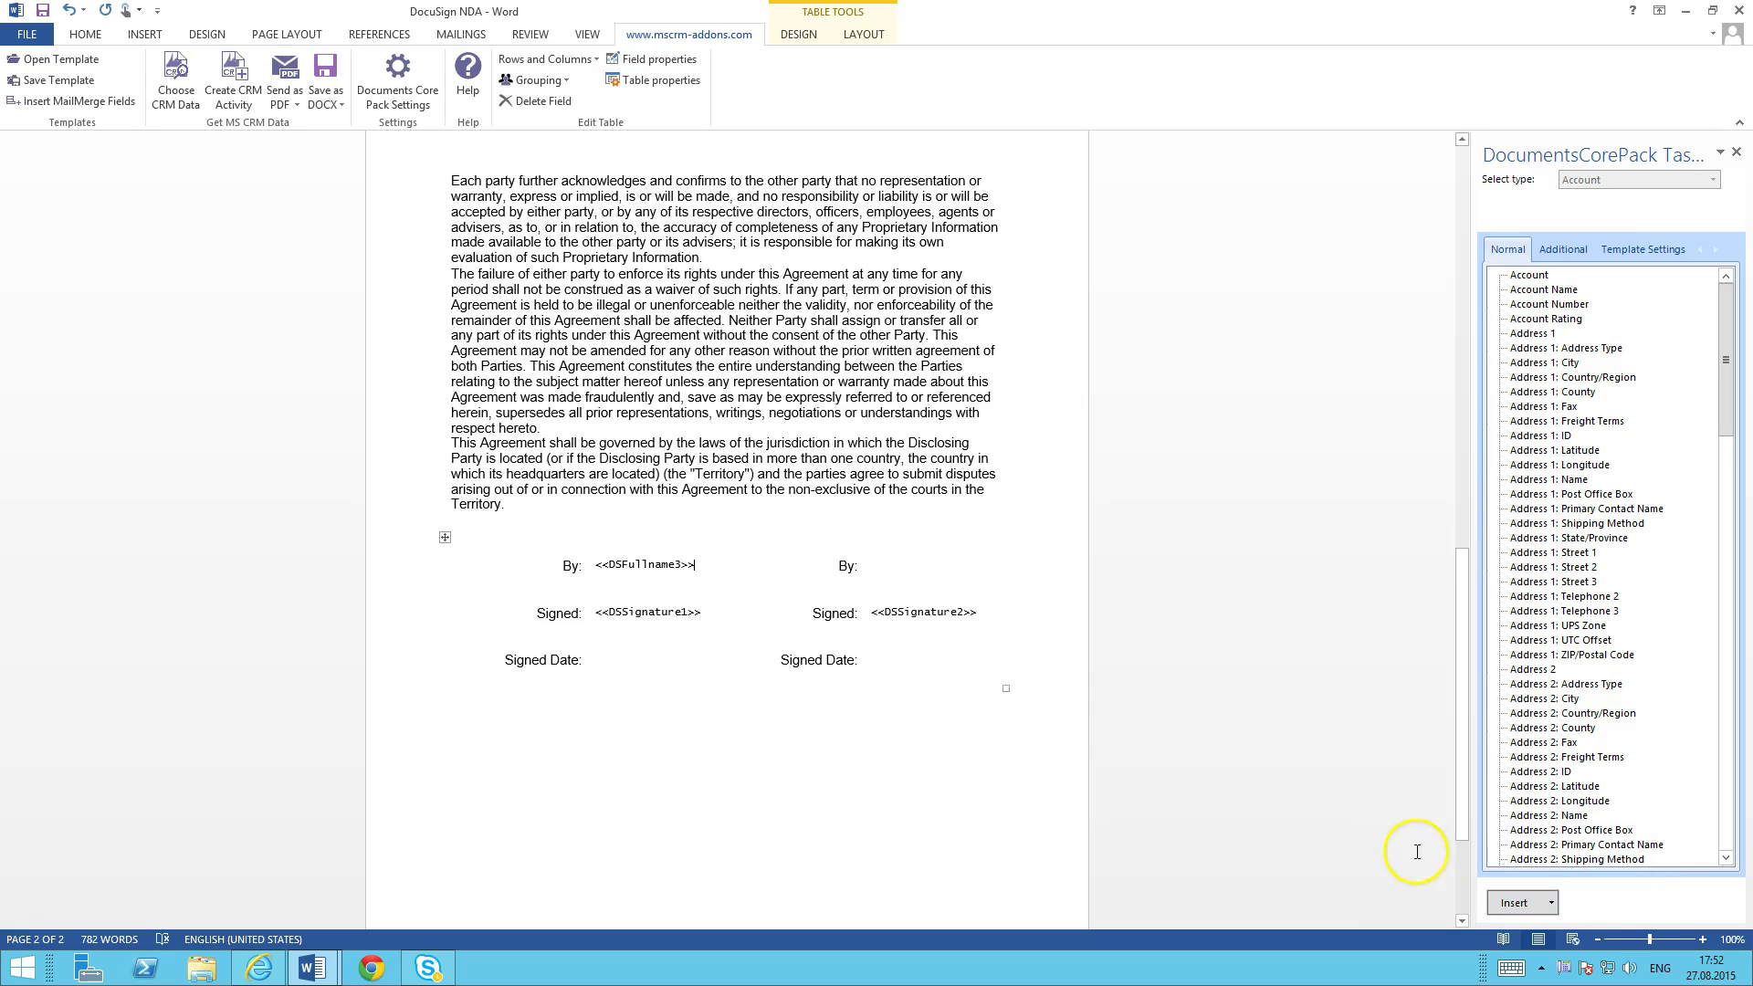
pyautogui.click(614, 654)
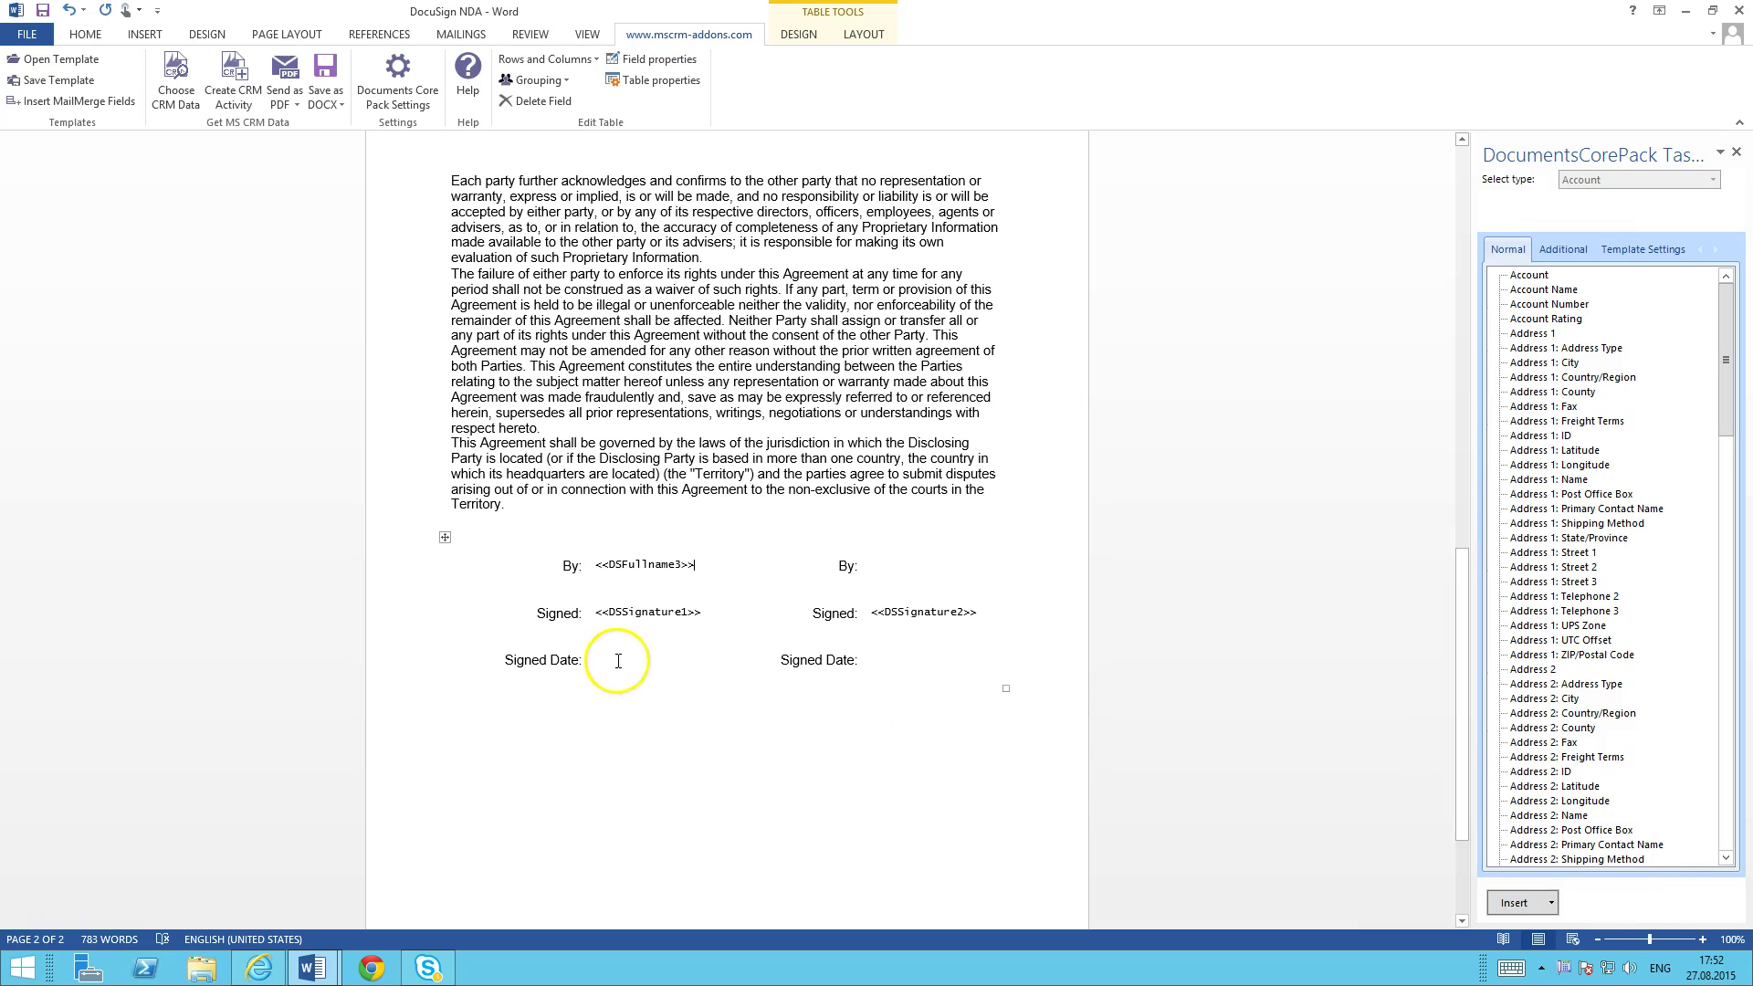
pyautogui.click(1550, 904)
pyautogui.moveTo(1552, 897)
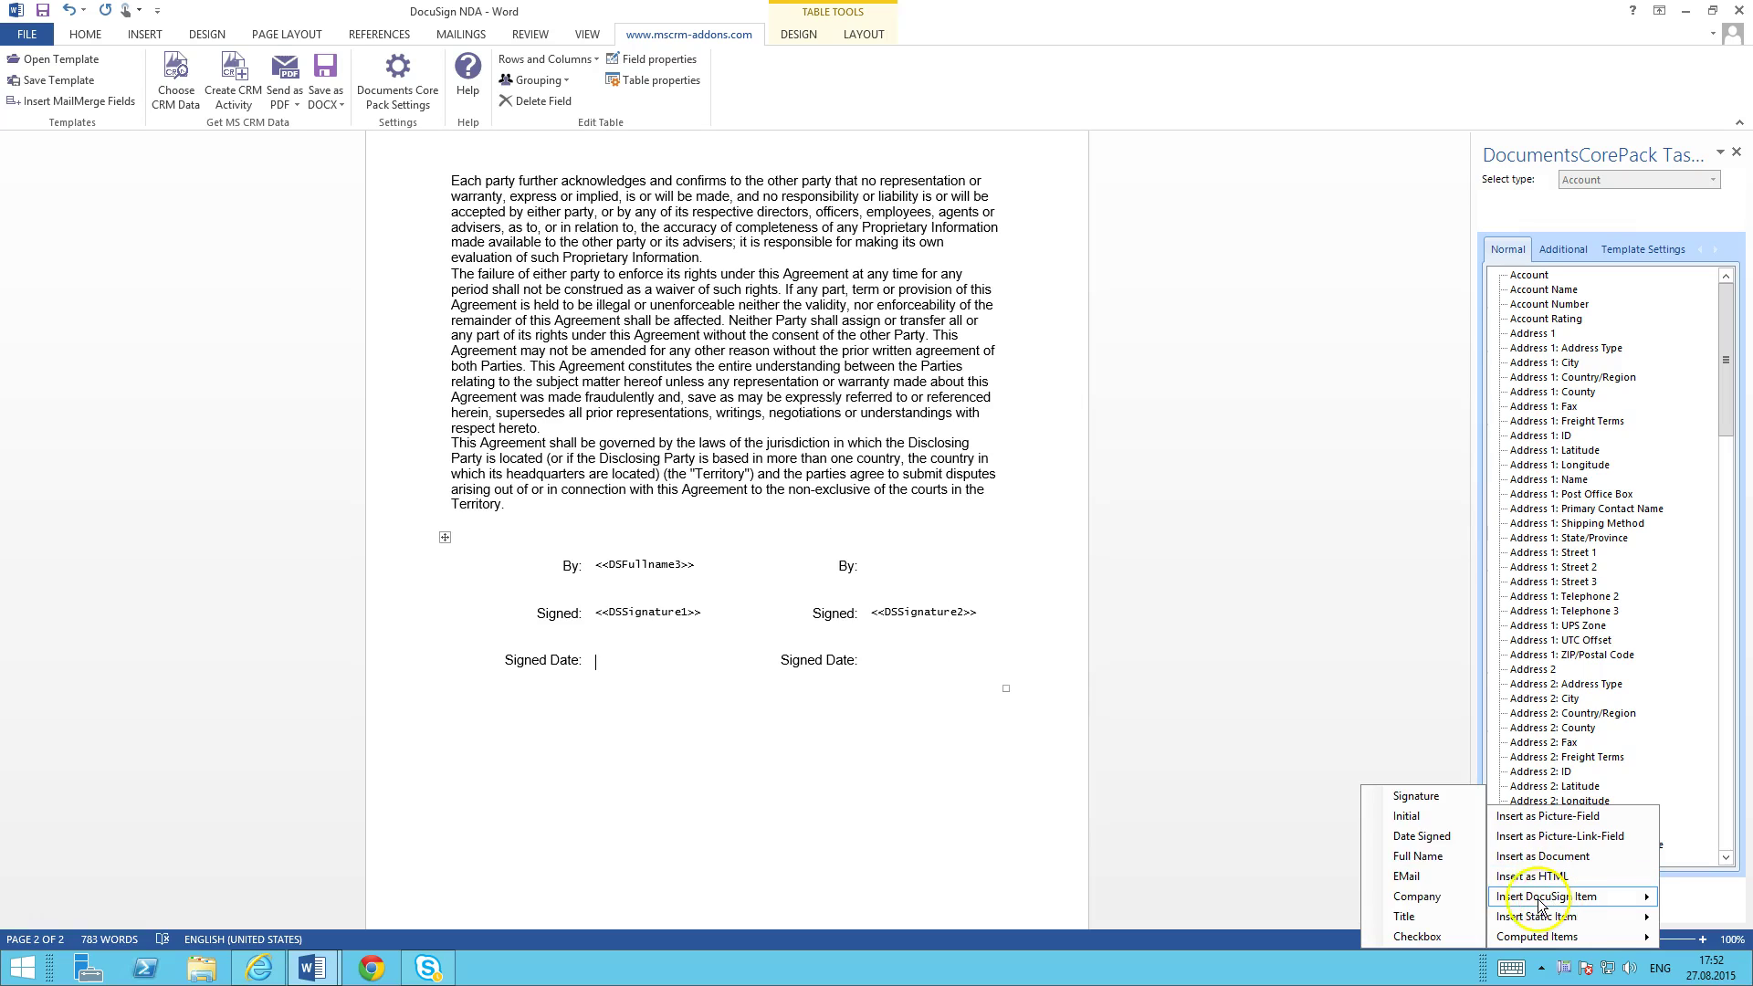
pyautogui.click(1424, 836)
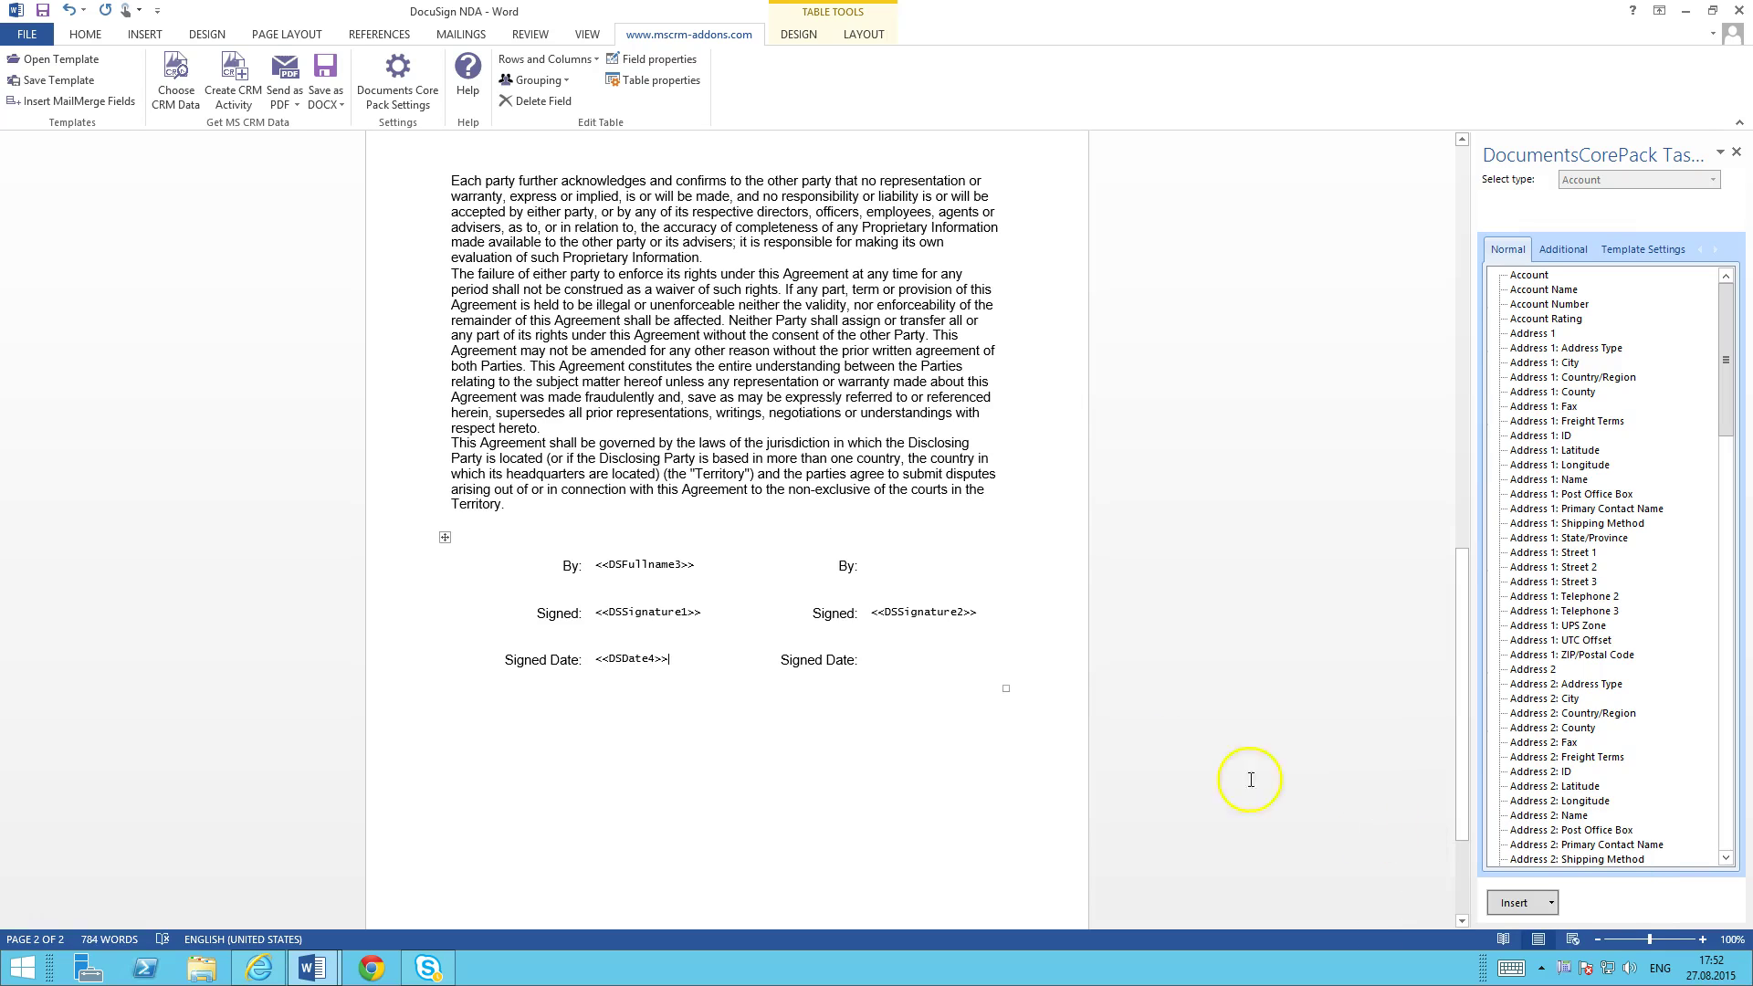
# - Add full-name <<DSFullname5>> and date-signed <<DSDate6>> fields to the right By: and Signed Date: cells
pyautogui.click(873, 566)
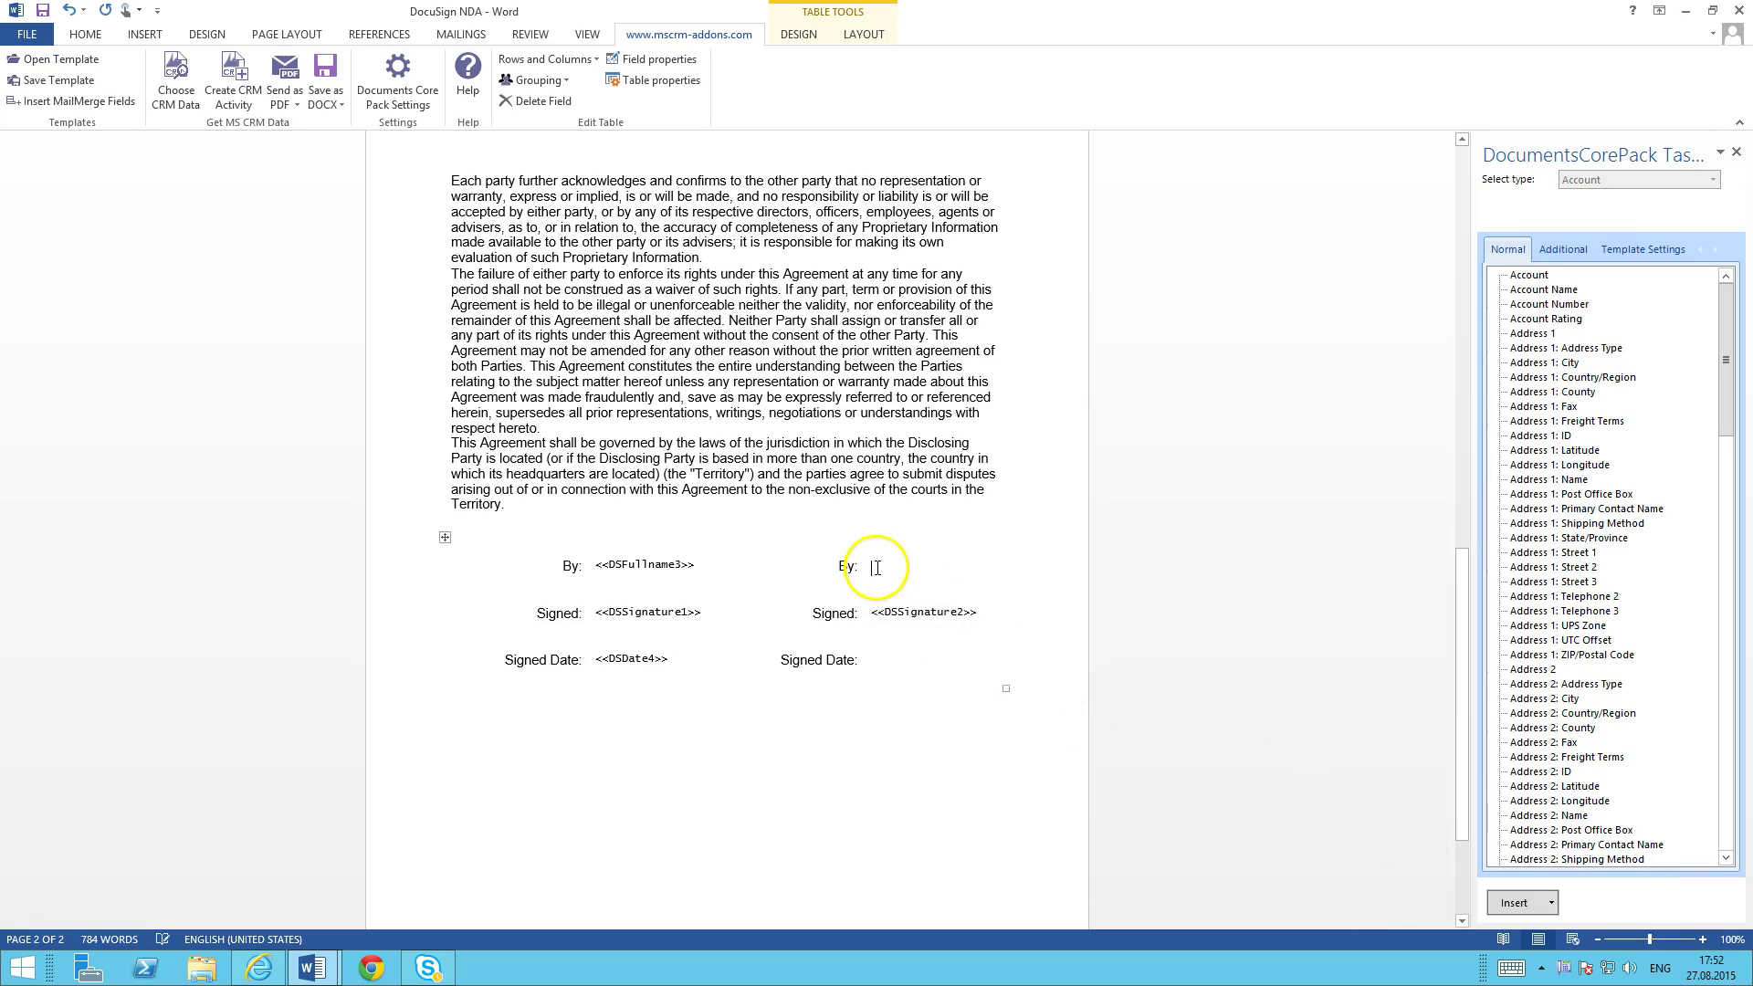
pyautogui.click(1543, 902)
pyautogui.moveTo(1543, 897)
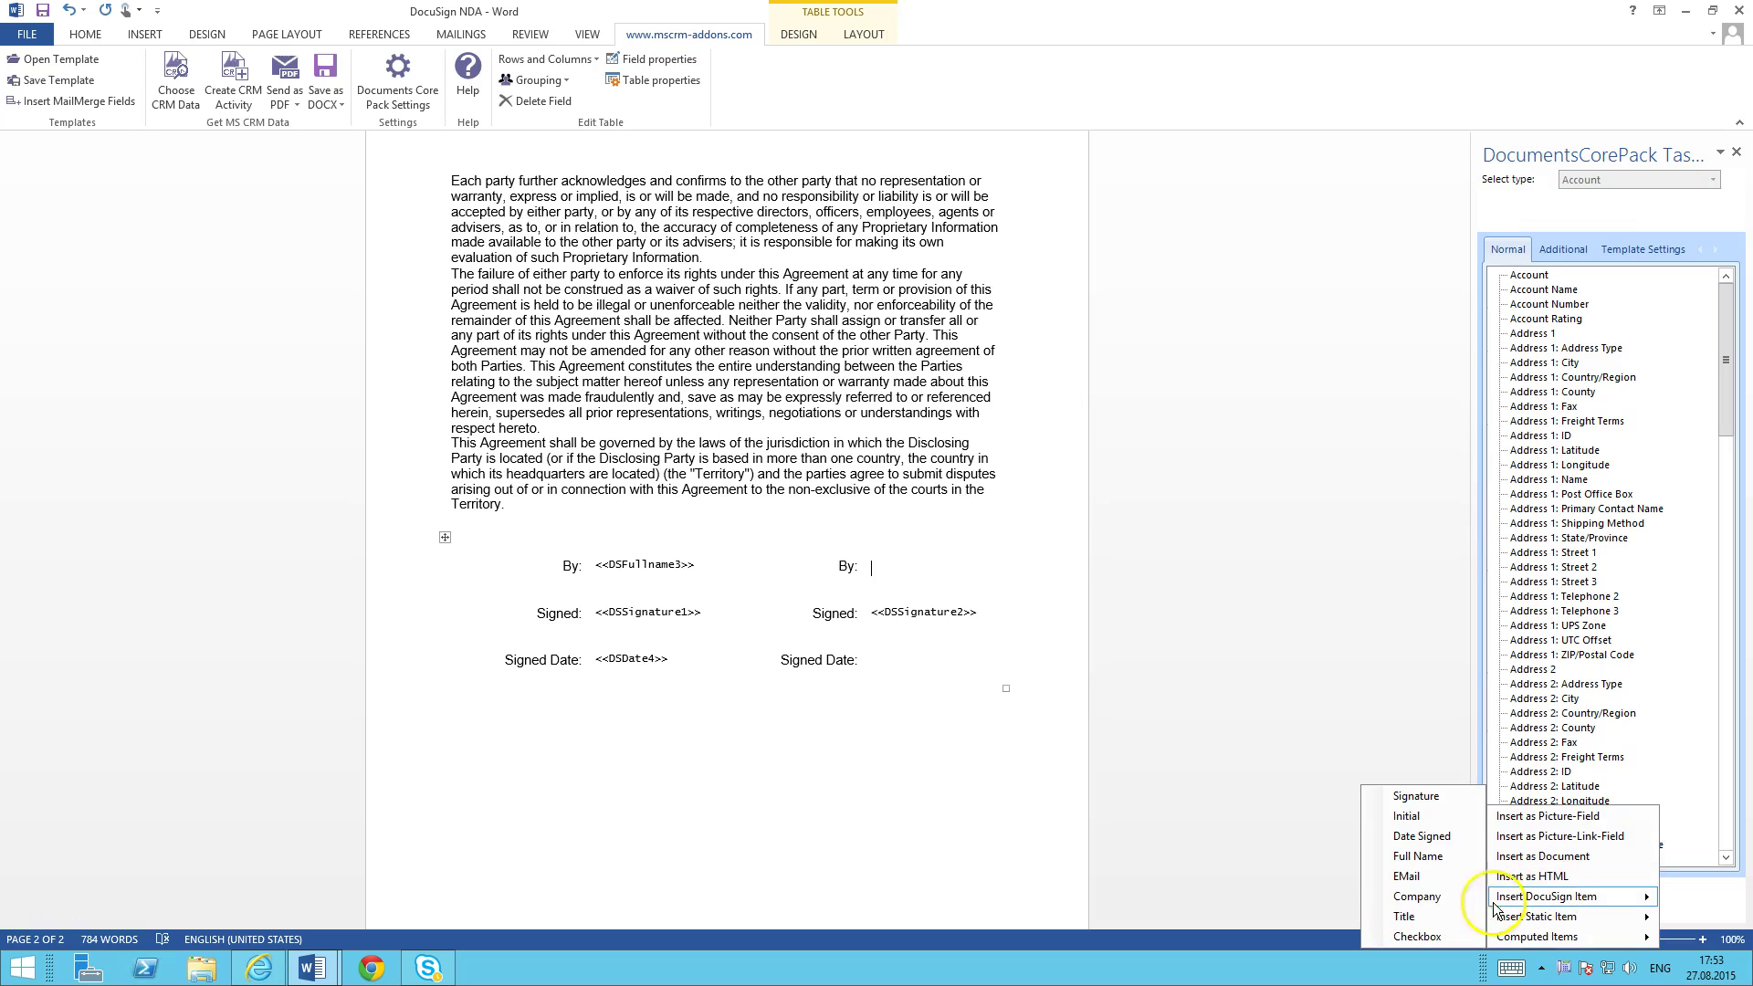
pyautogui.click(1418, 856)
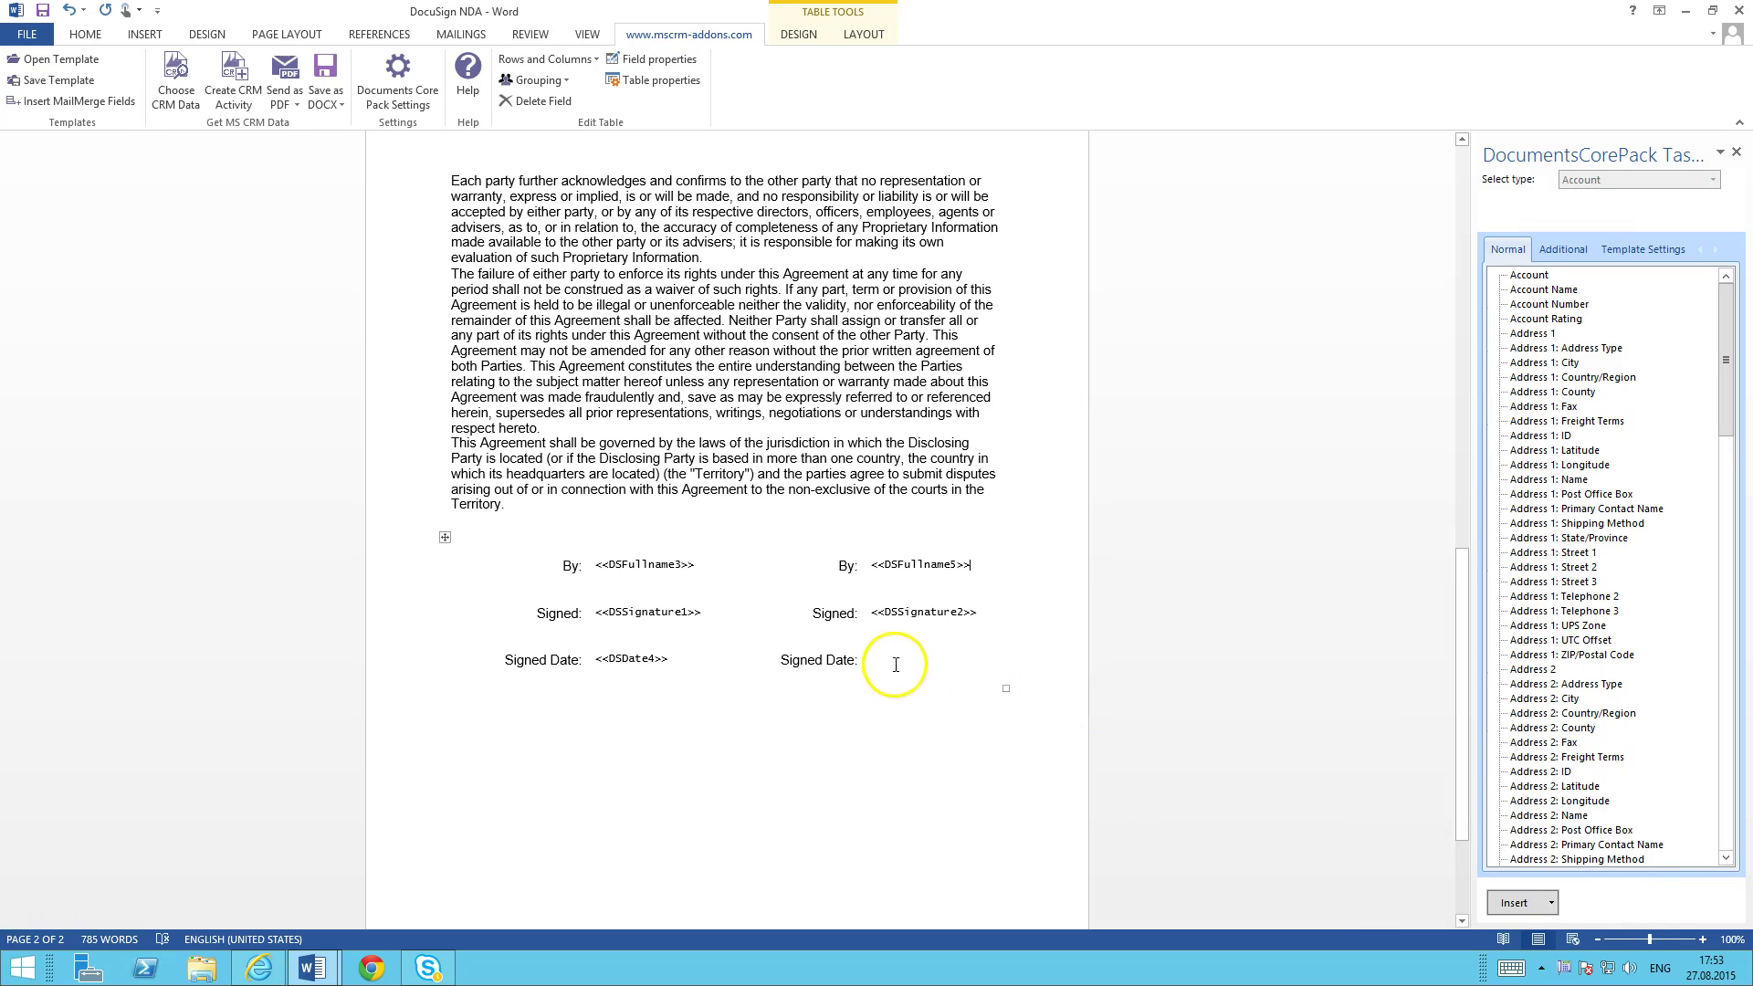
pyautogui.click(896, 665)
pyautogui.click(1543, 904)
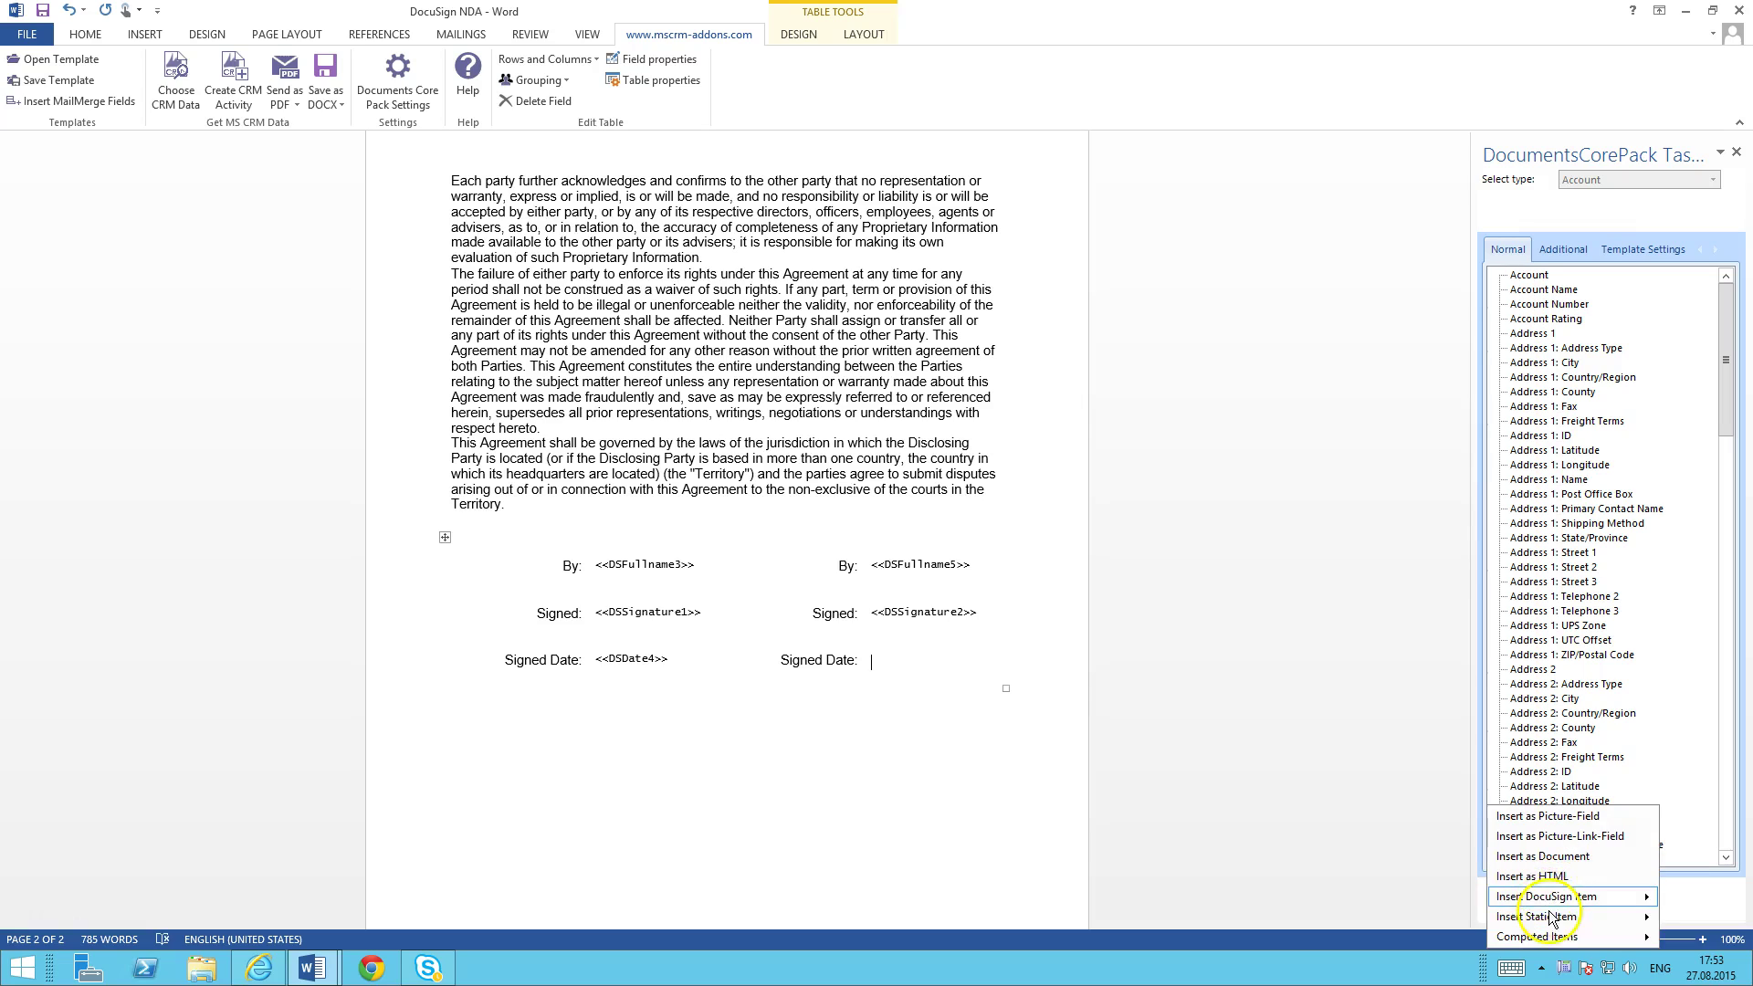
pyautogui.moveTo(1552, 896)
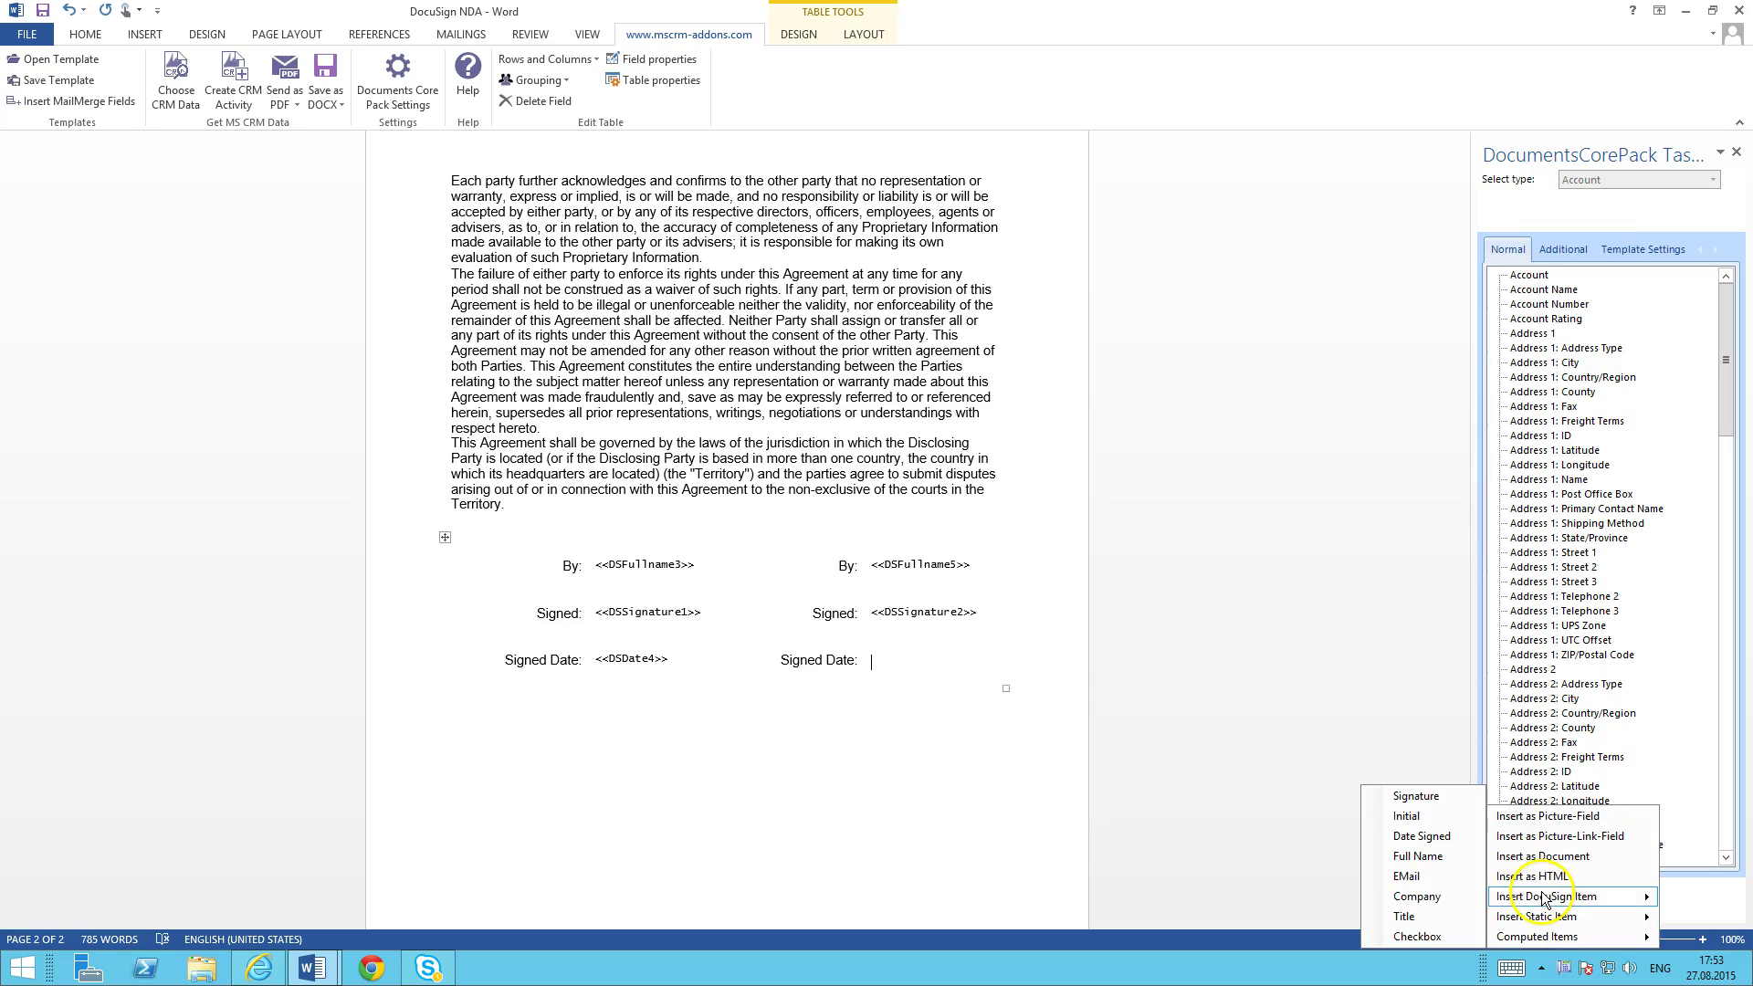
pyautogui.click(1422, 836)
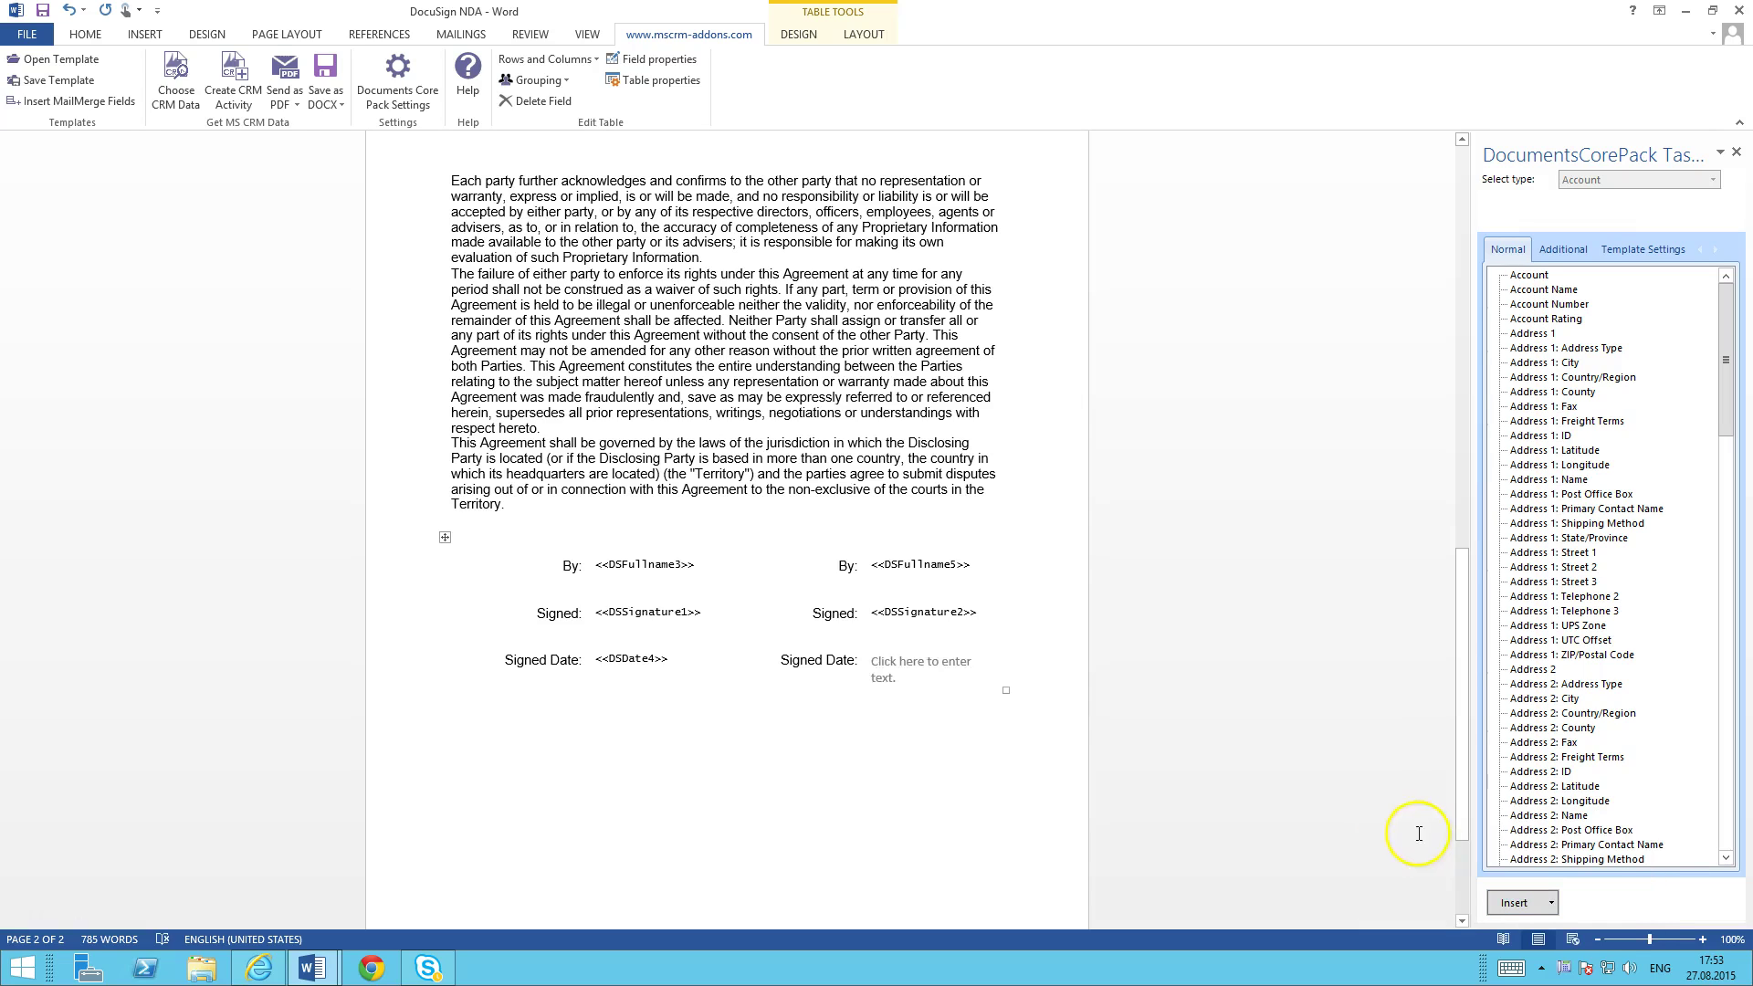
# - Review the DocuSign field properties of <<DSFullname3>> and <<DSDate4>> in the left block
pyautogui.click(655, 570)
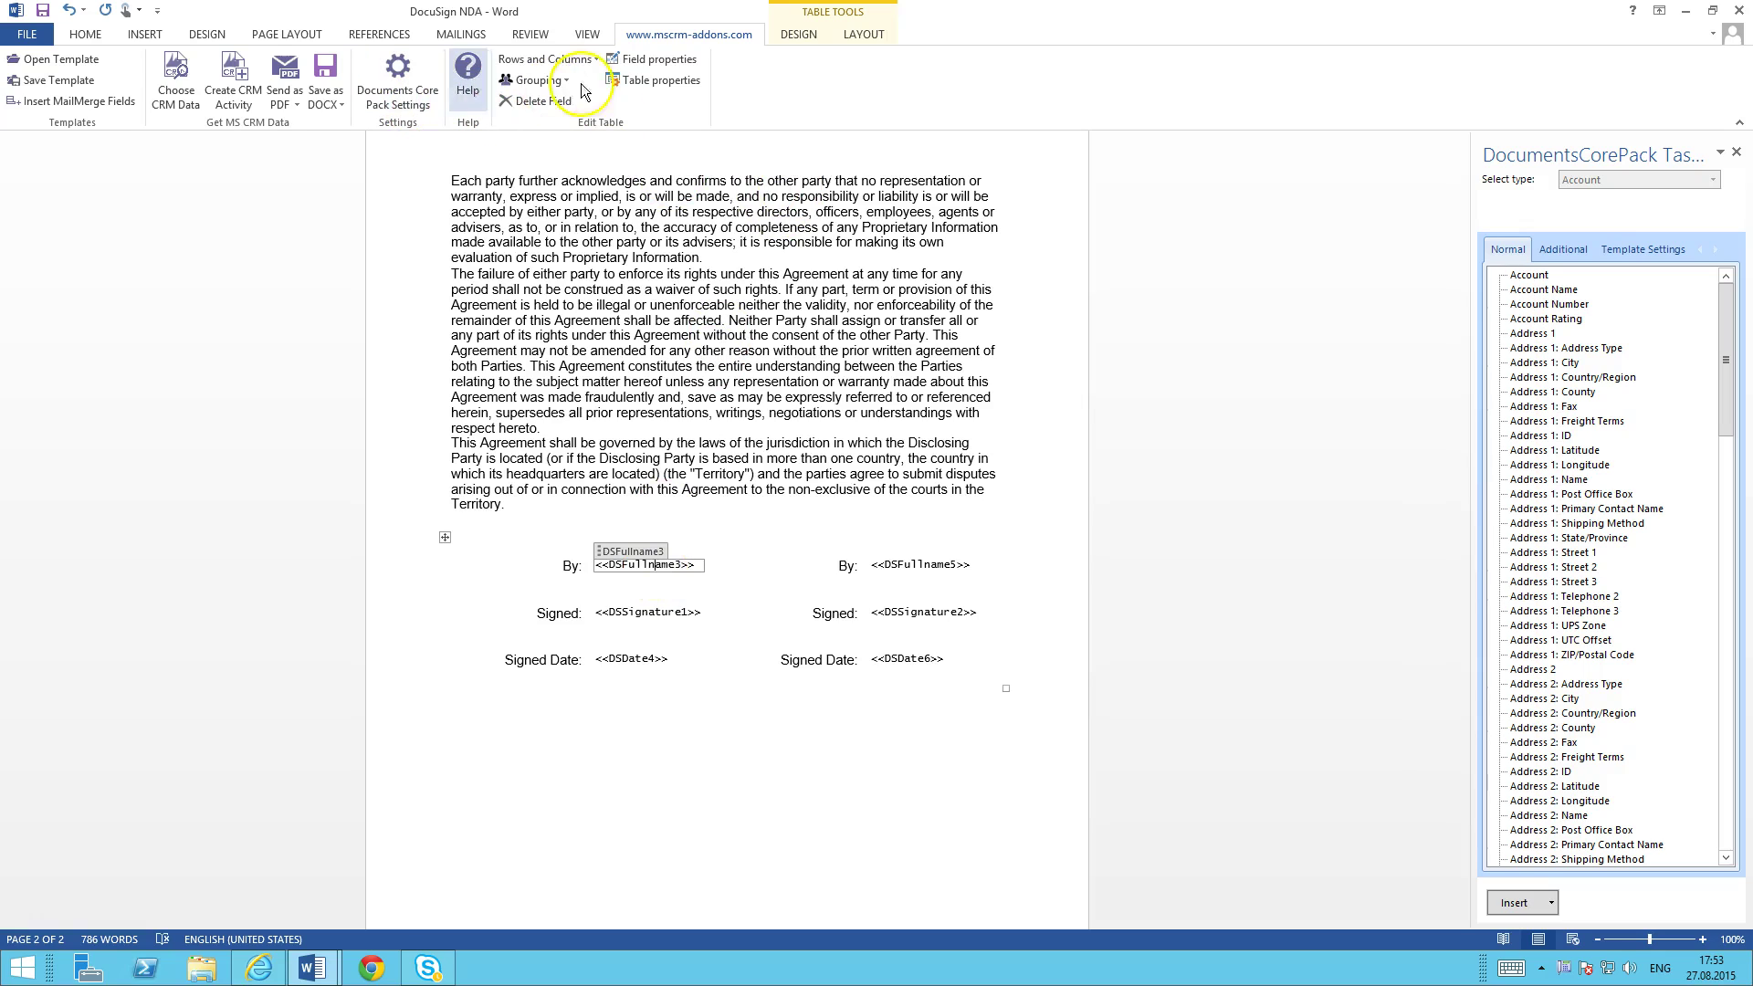
pyautogui.click(652, 60)
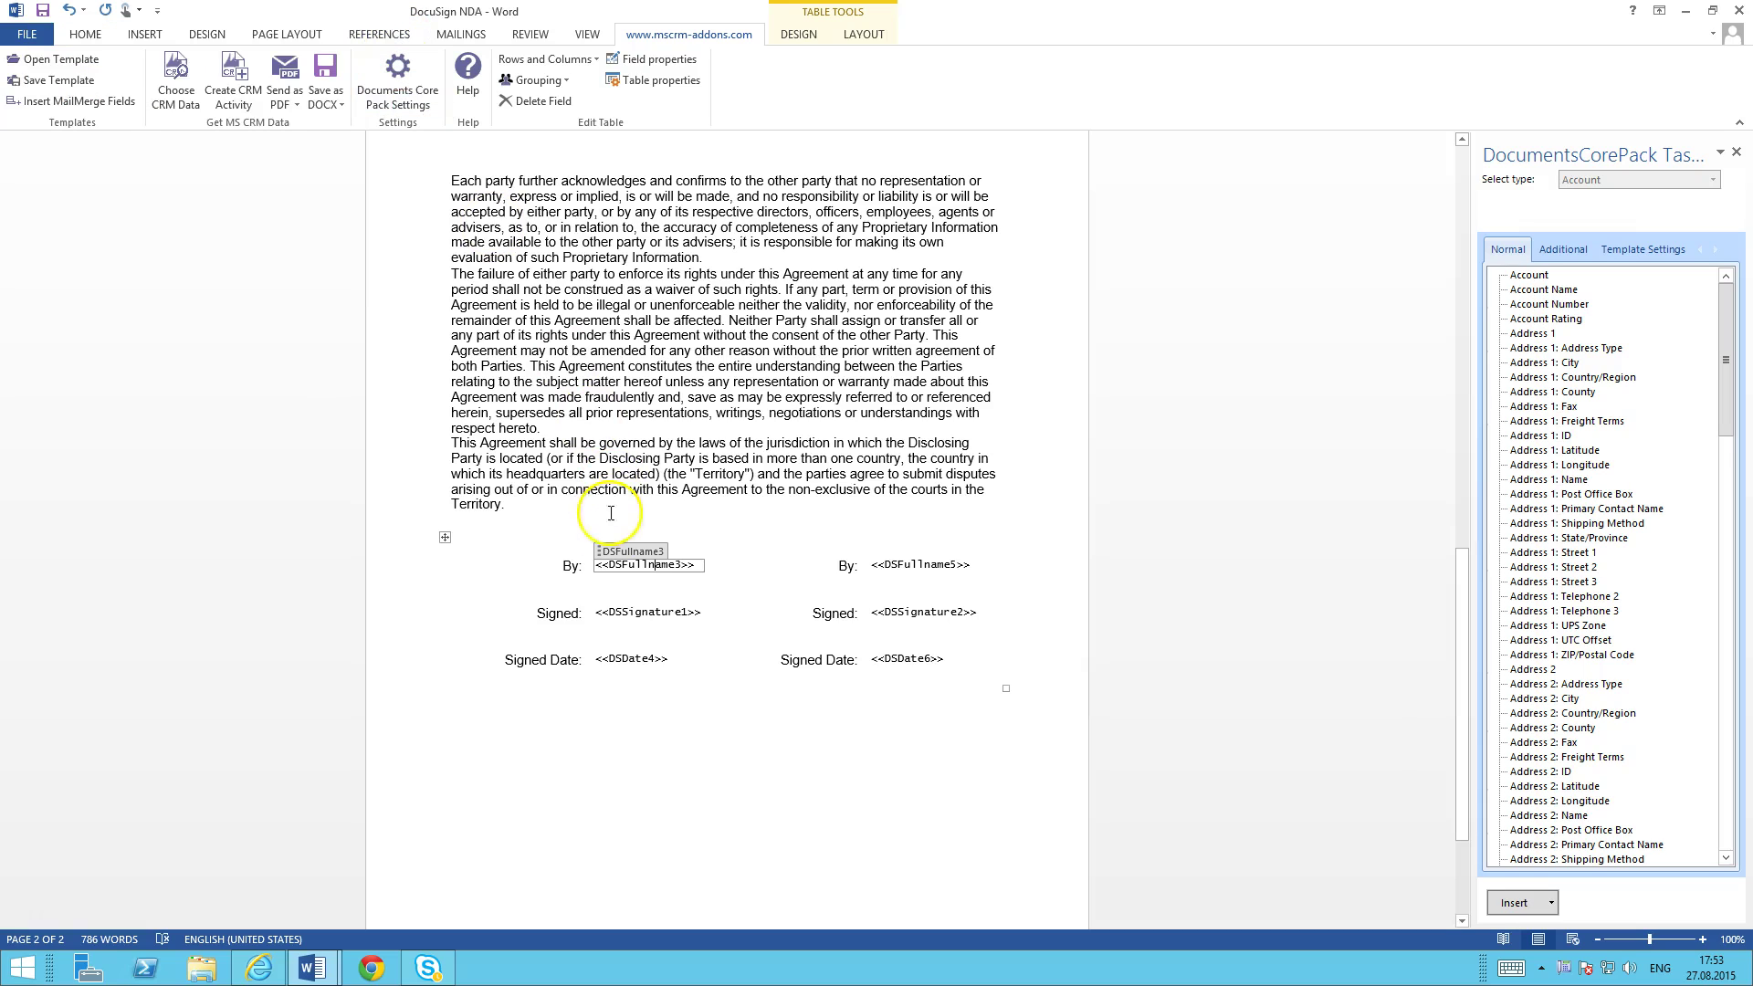
pyautogui.click(641, 658)
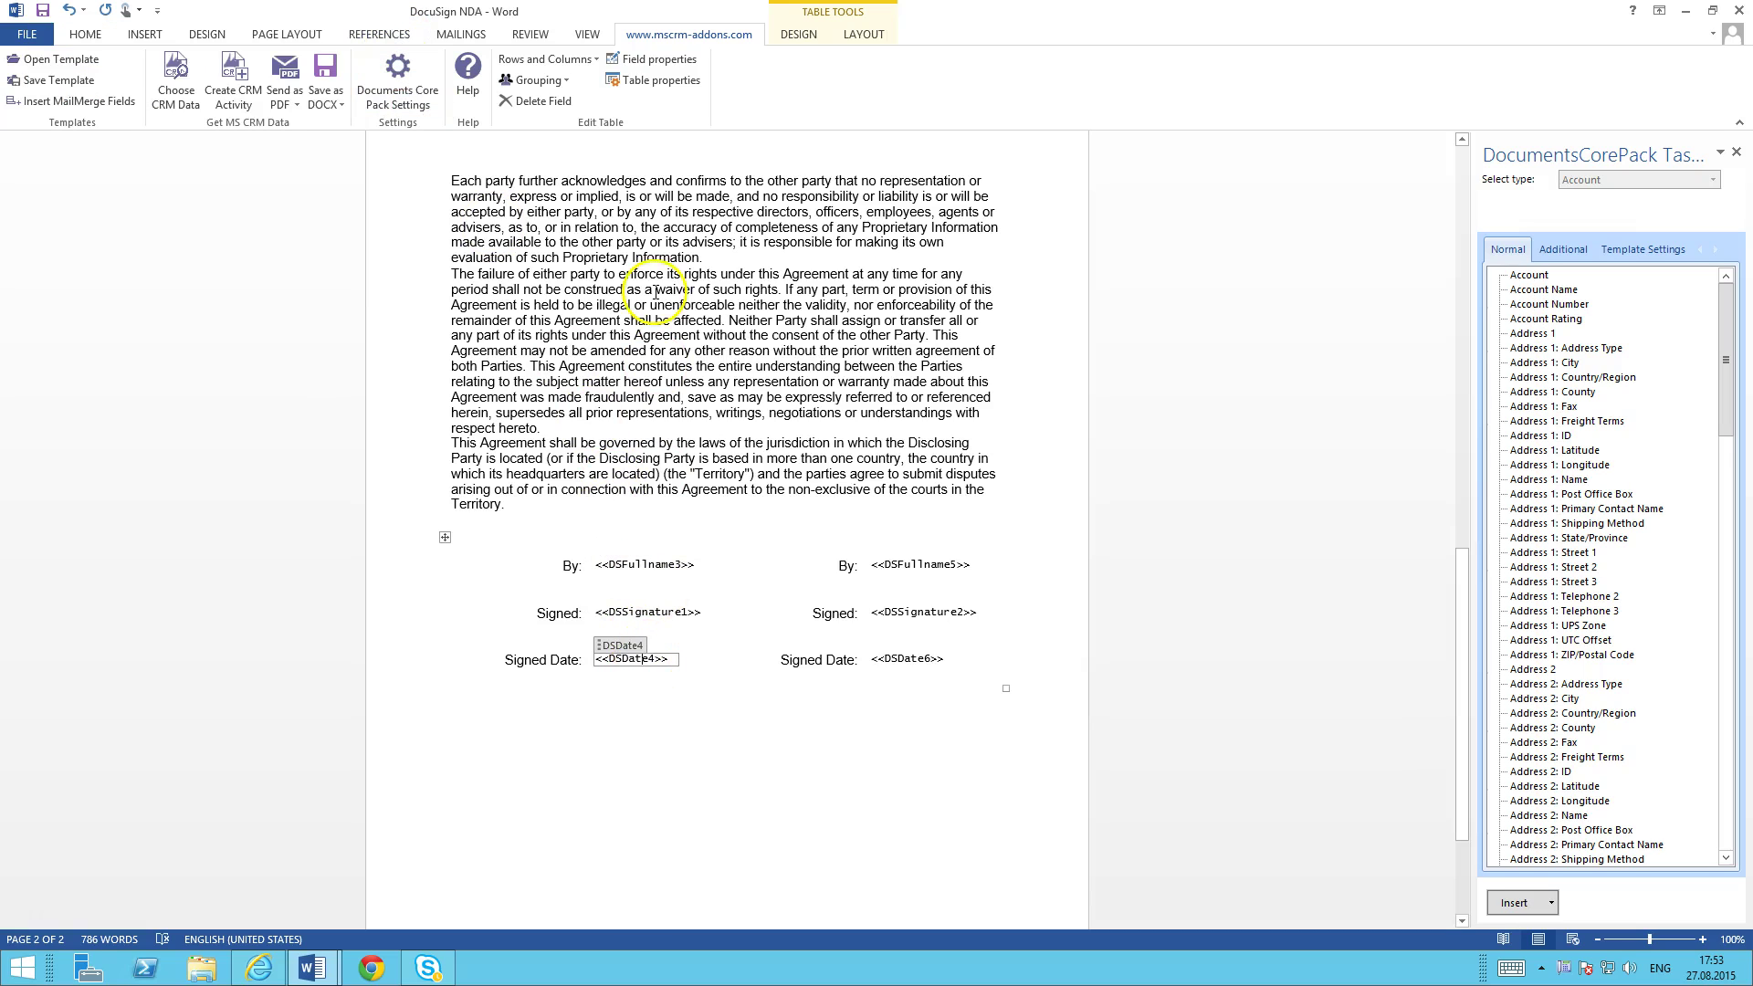
pyautogui.click(670, 62)
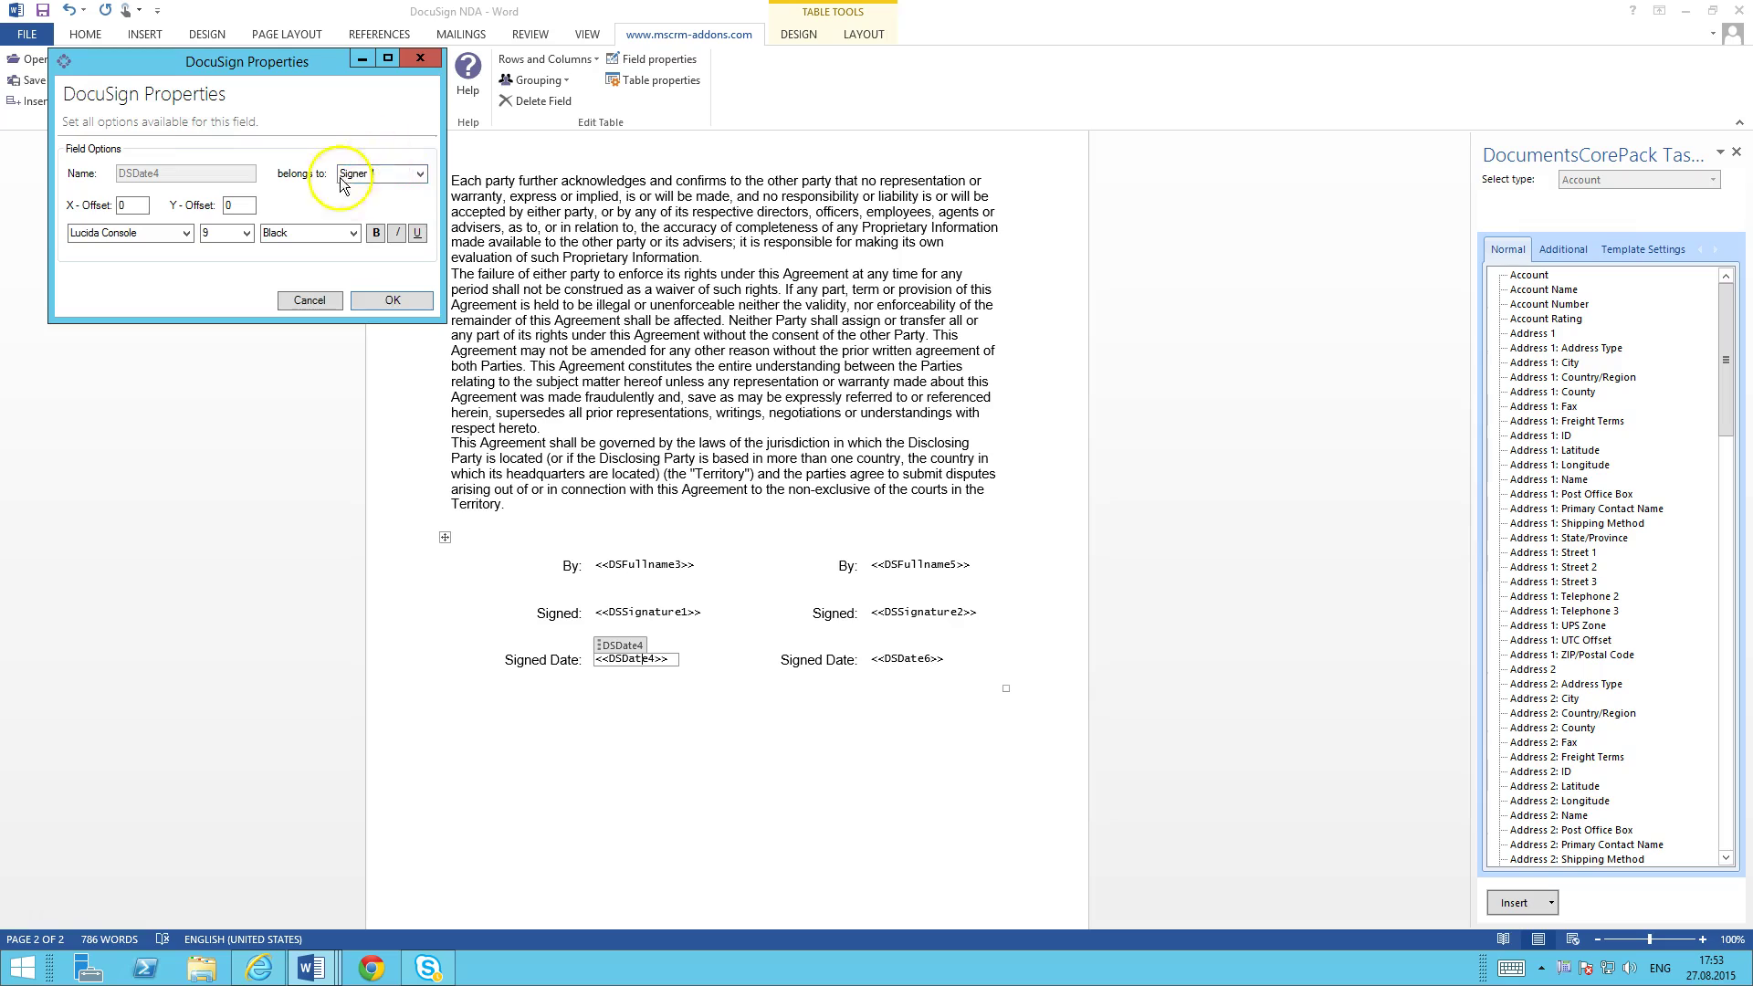
pyautogui.click(392, 300)
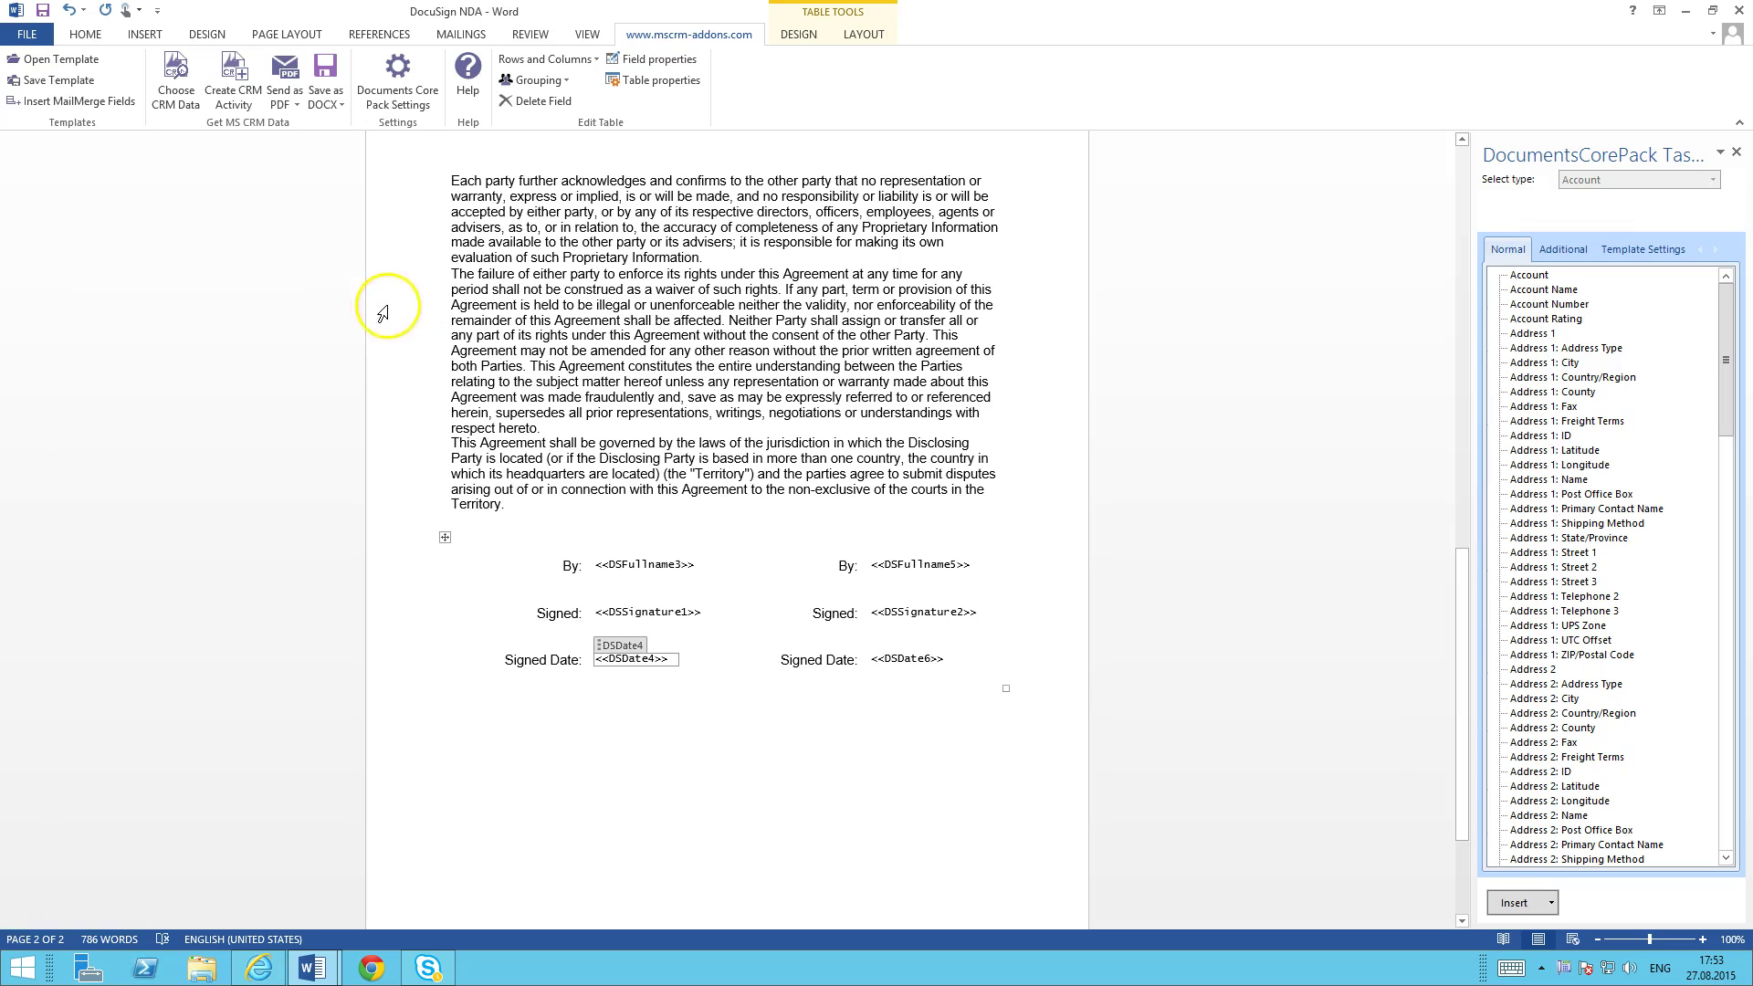
# - Assign <<DSFullname5>> to Signer 2 with Lucida Console italic text
pyautogui.click(920, 565)
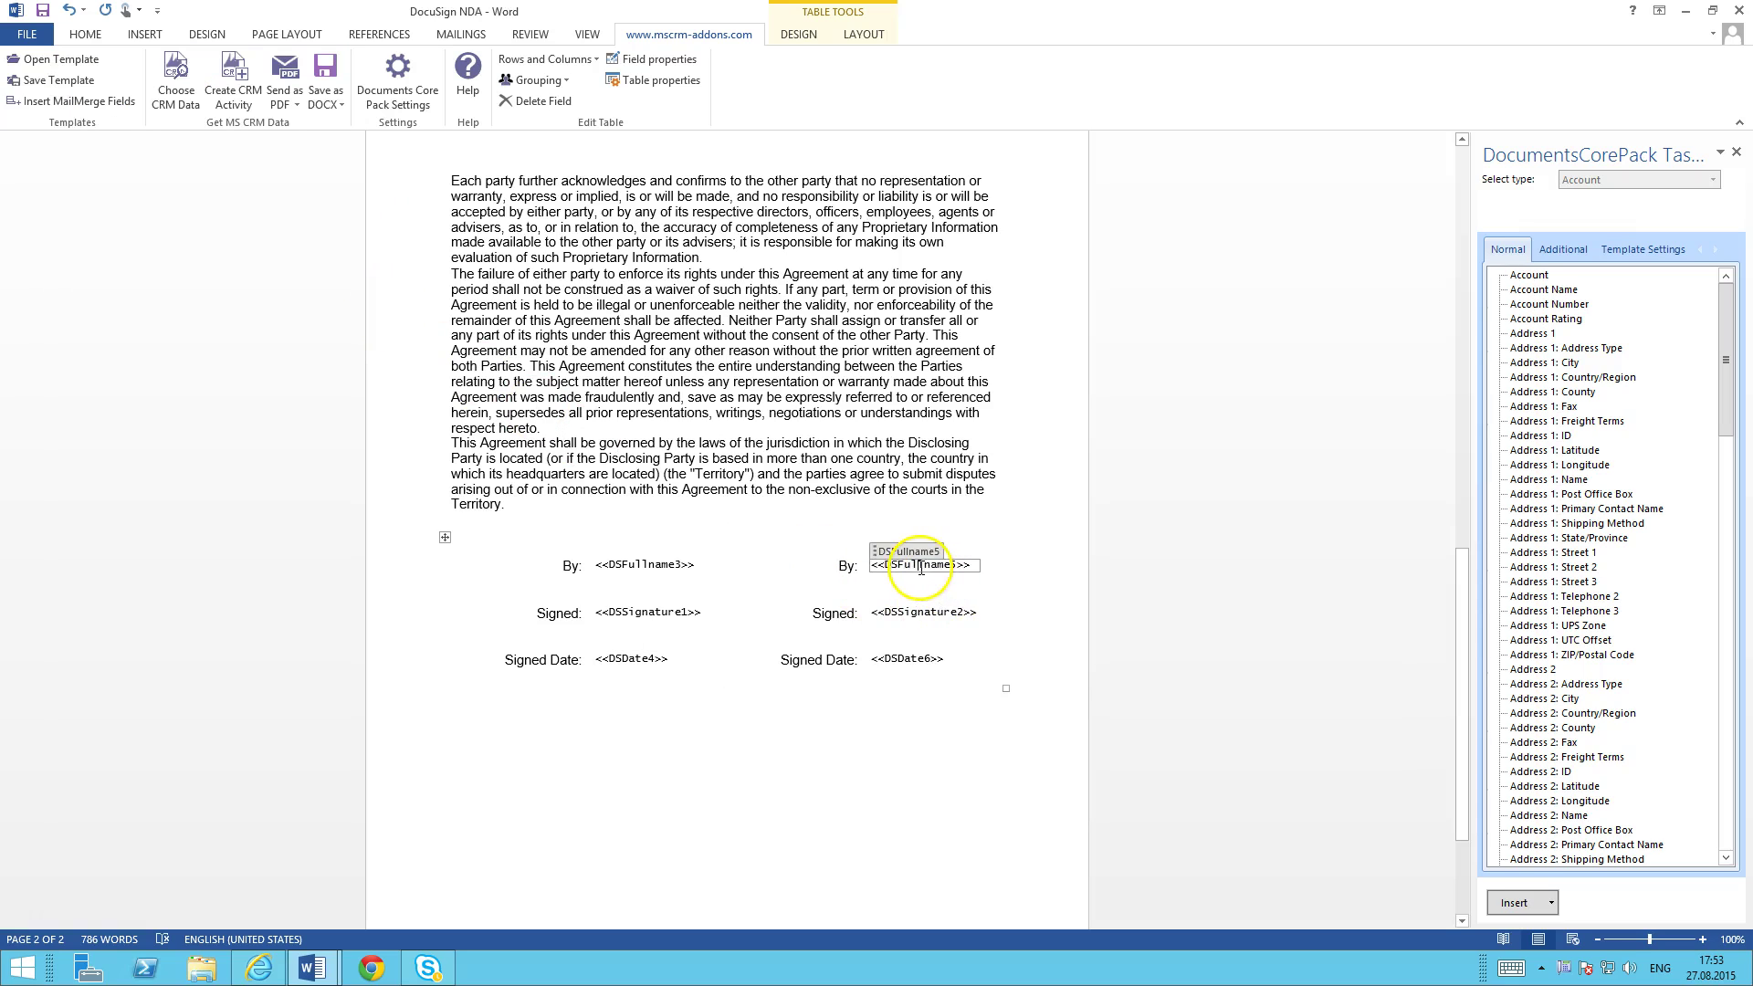
pyautogui.click(648, 60)
pyautogui.moveTo(320, 86); pyautogui.dragTo(813, 249)
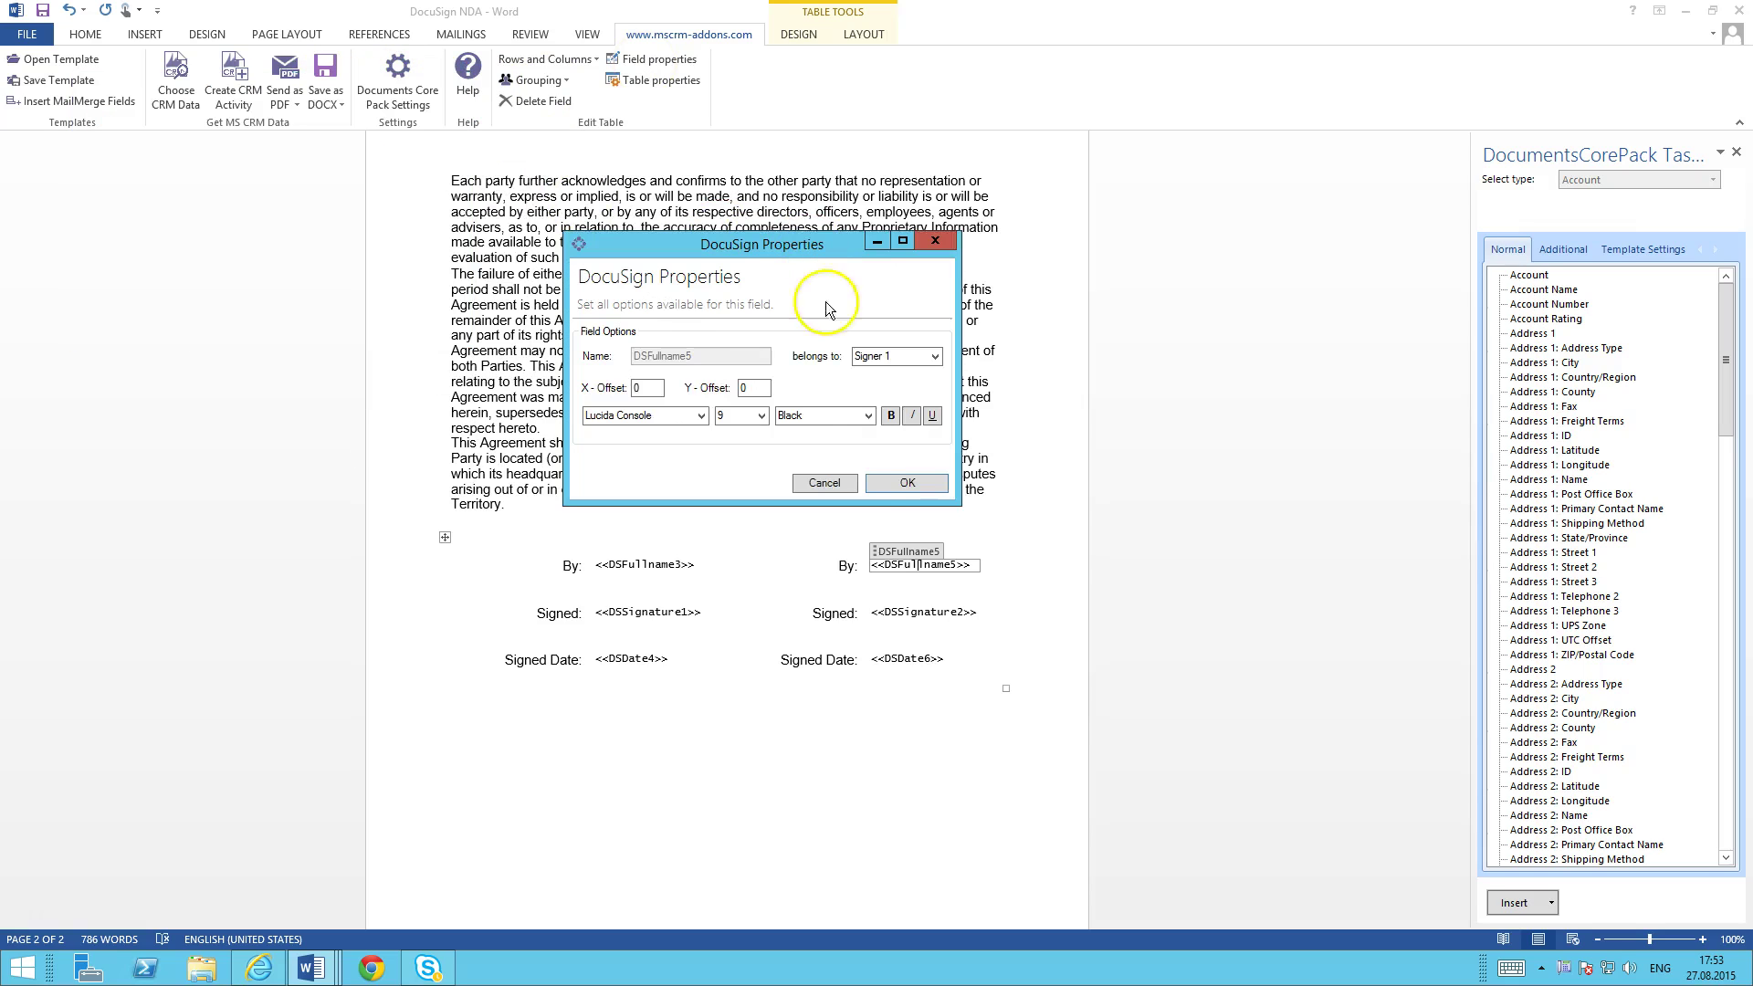
pyautogui.click(935, 357)
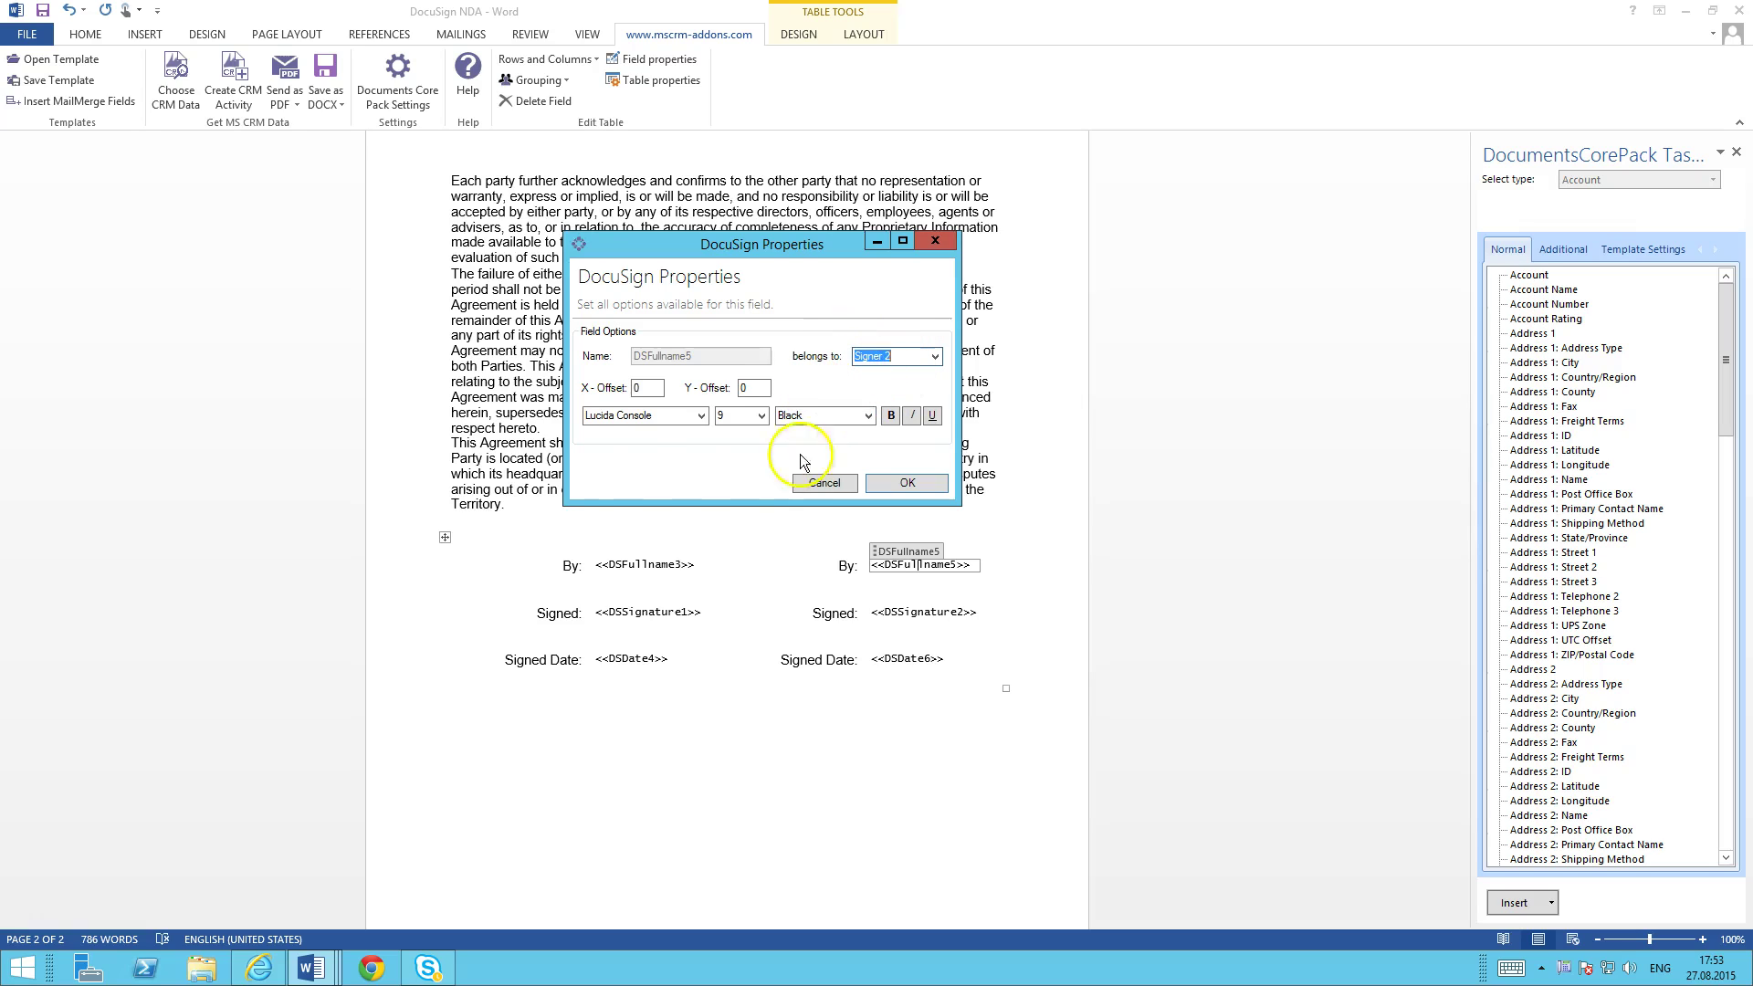
pyautogui.click(701, 415)
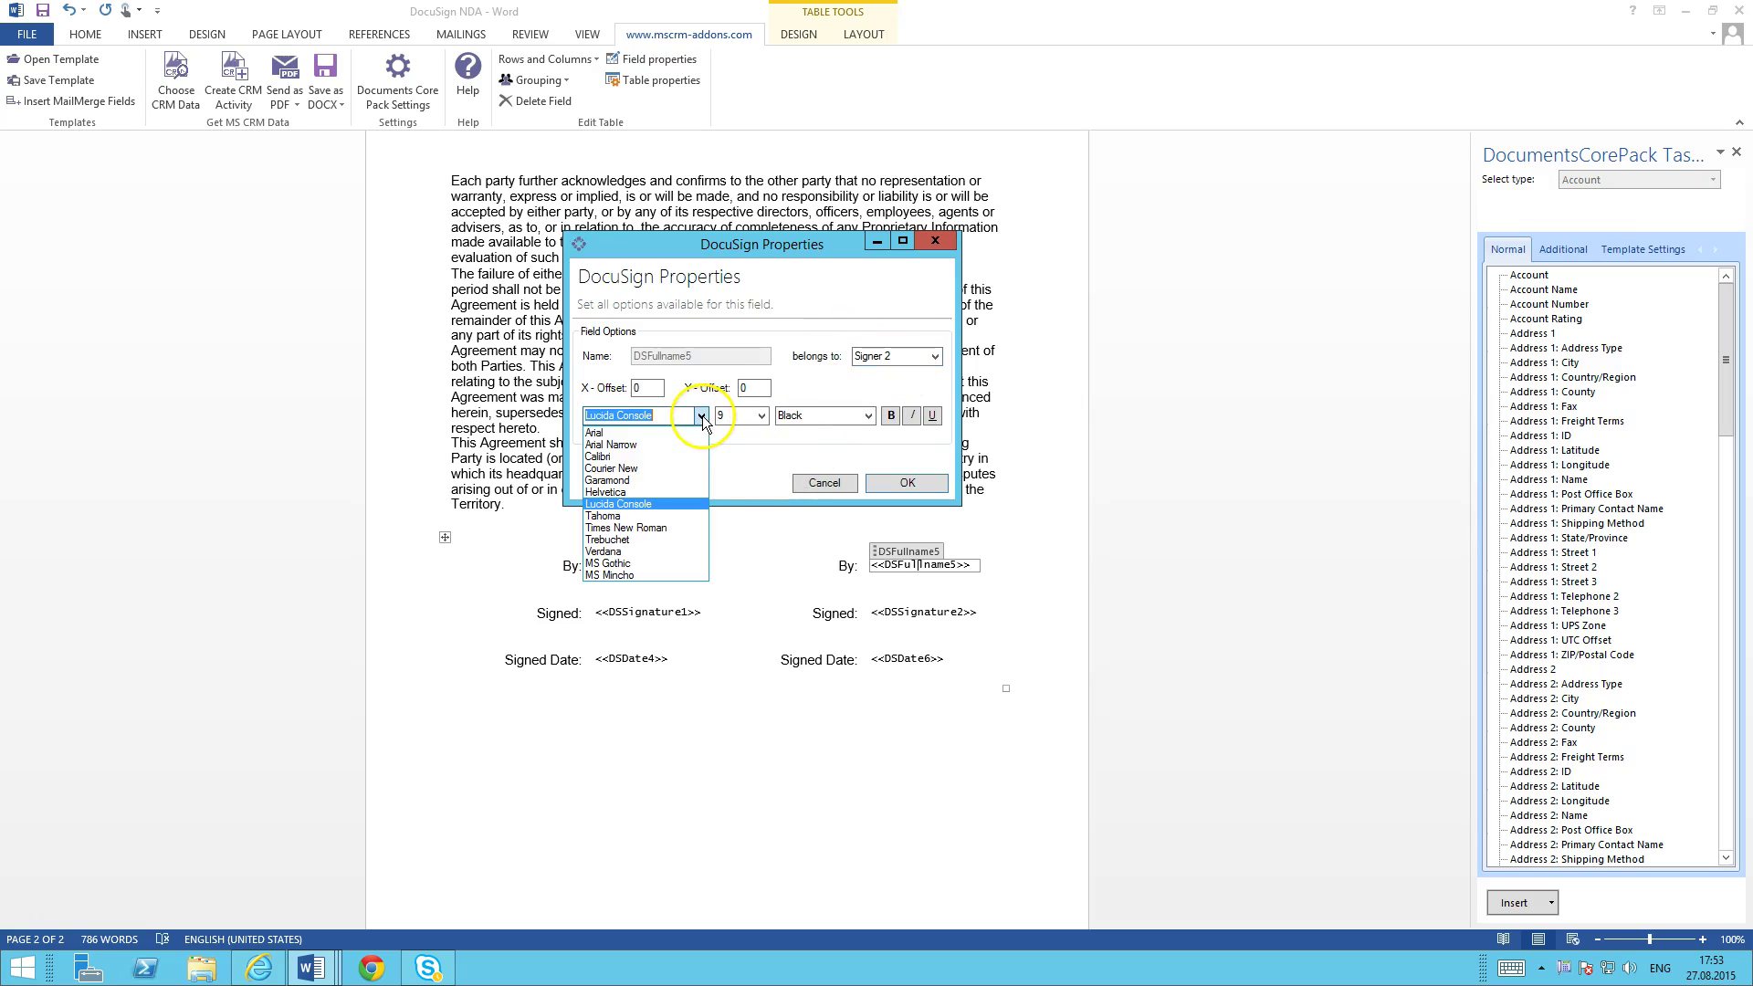
pyautogui.click(670, 506)
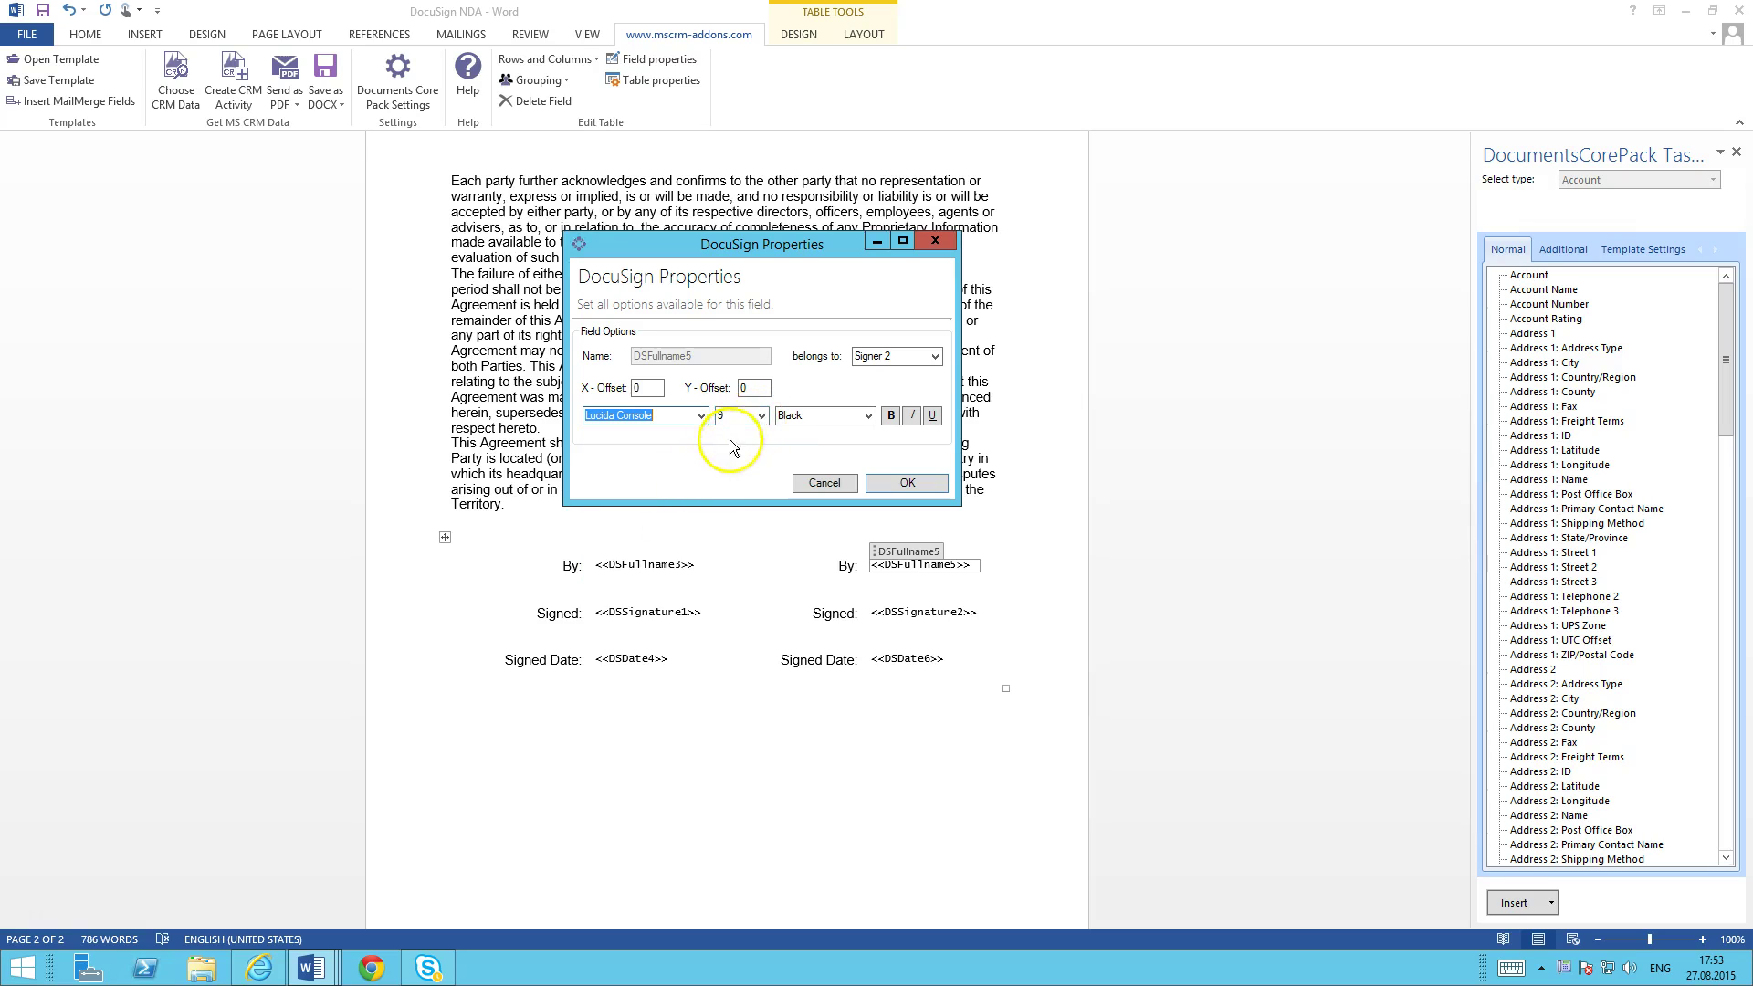
pyautogui.click(741, 426)
pyautogui.click(777, 418)
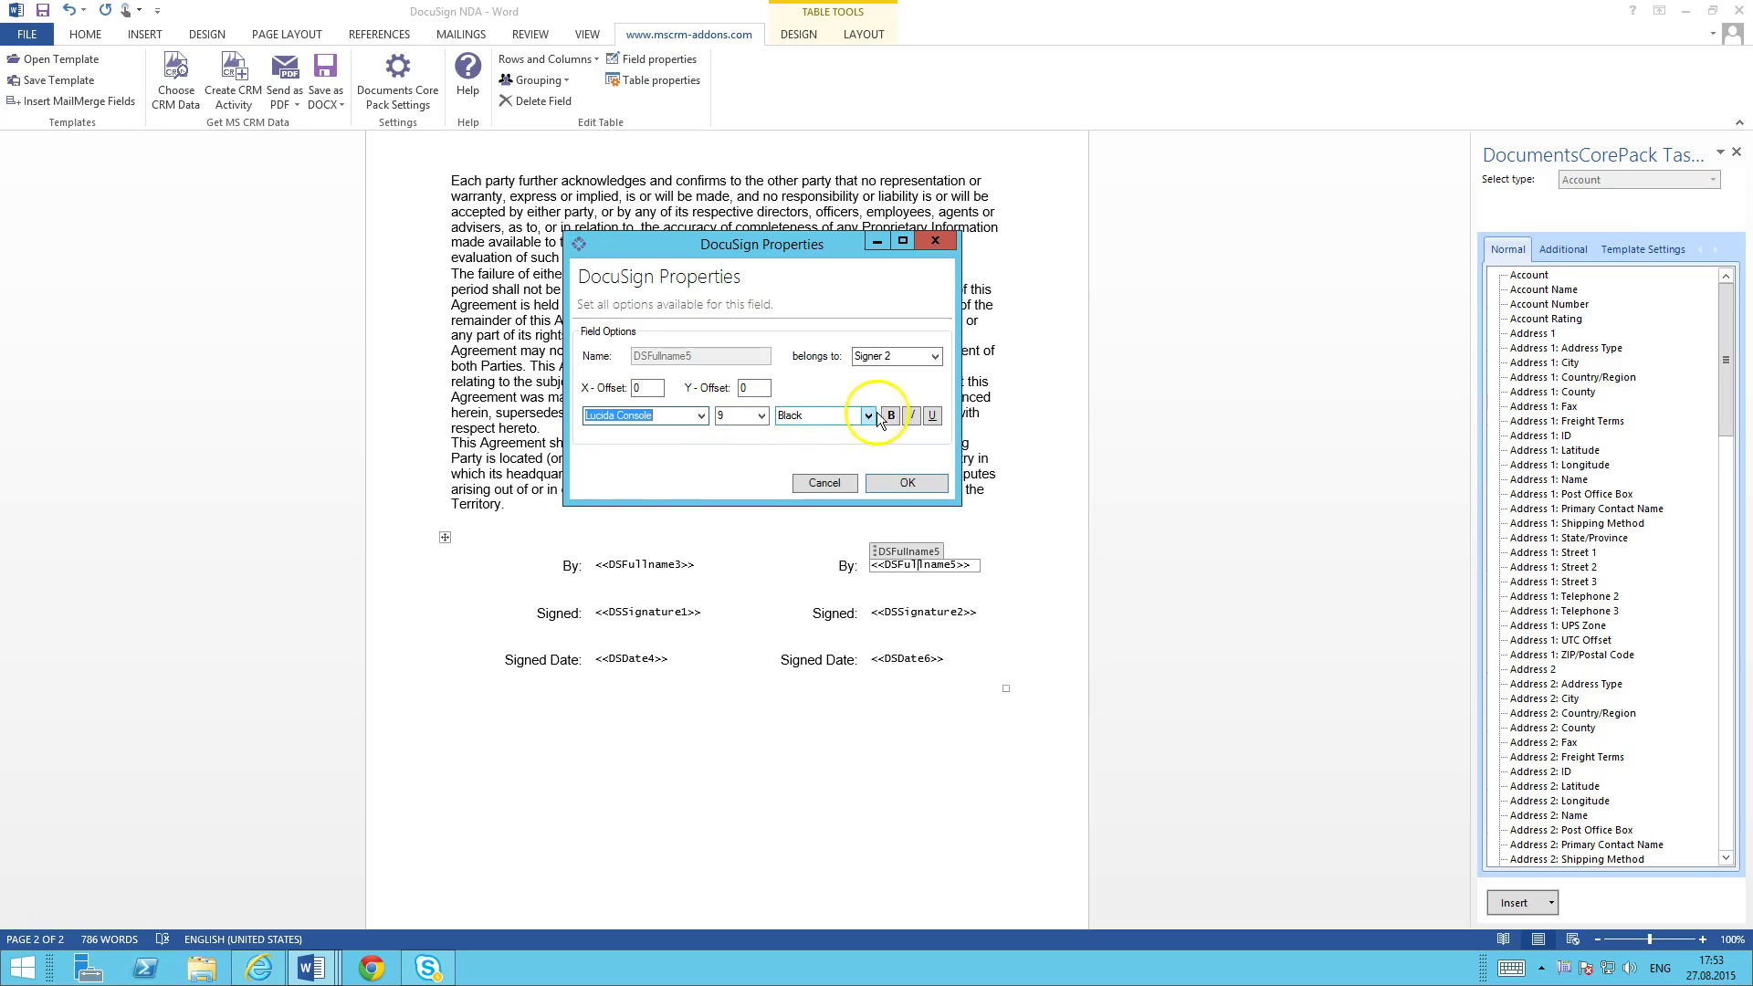
pyautogui.click(912, 415)
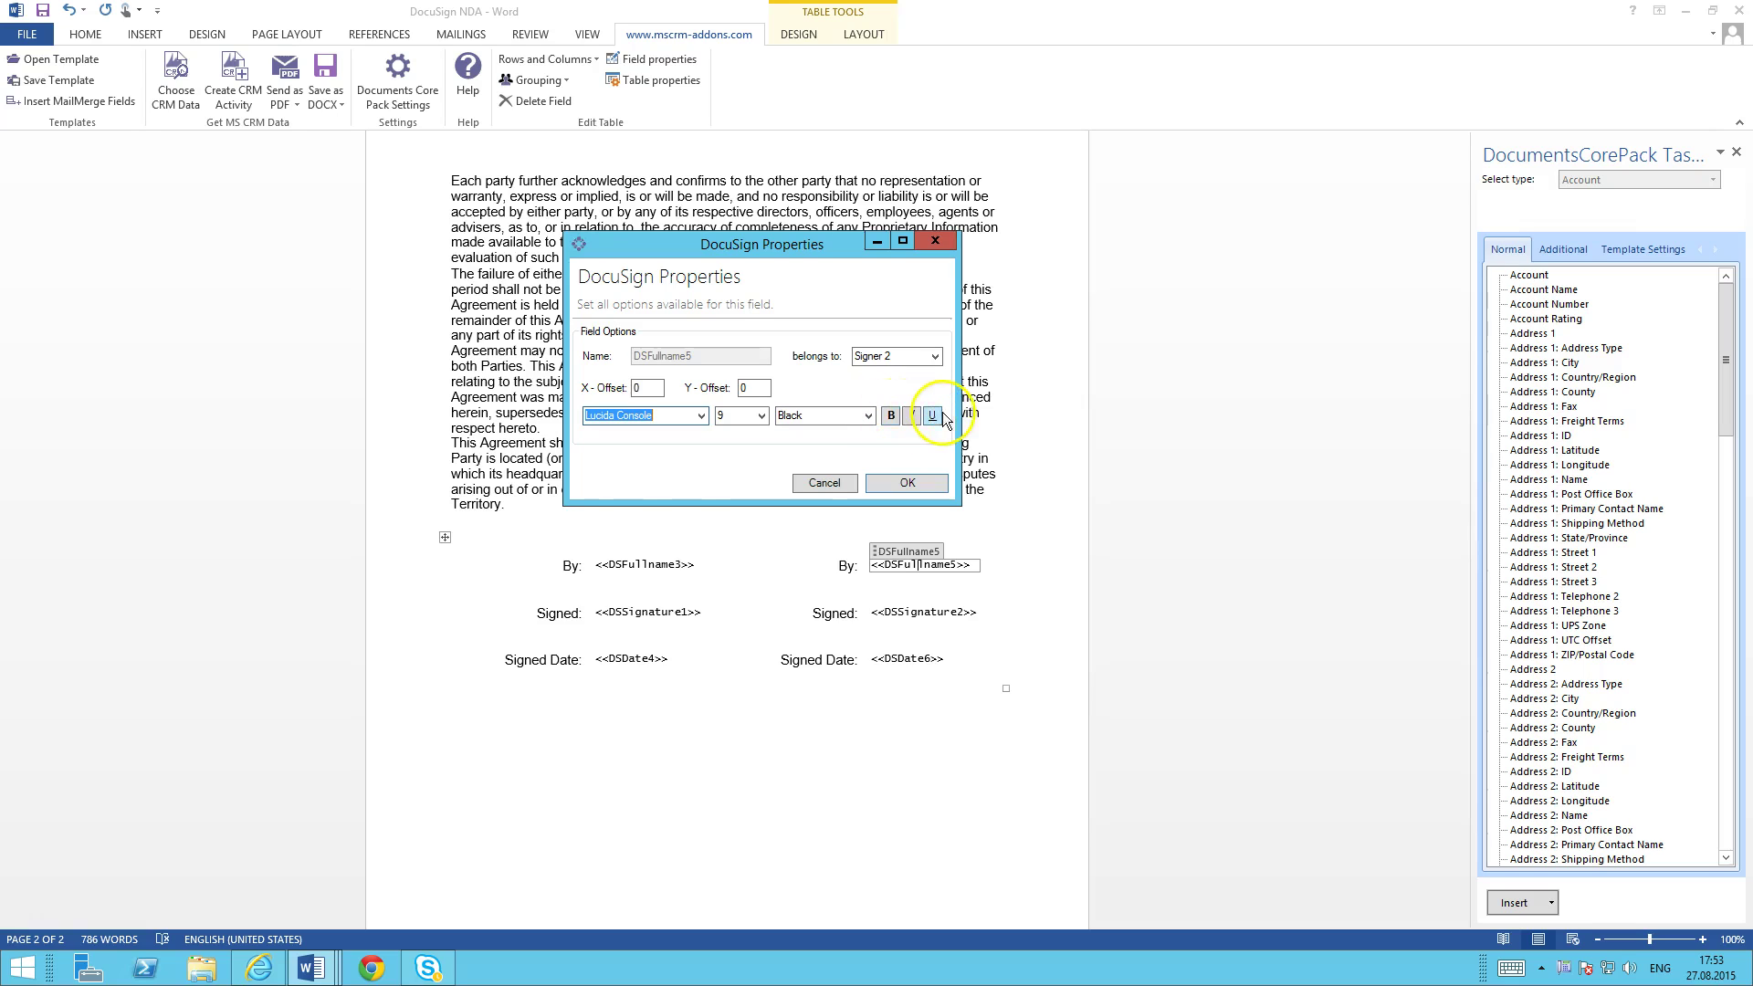
pyautogui.click(907, 484)
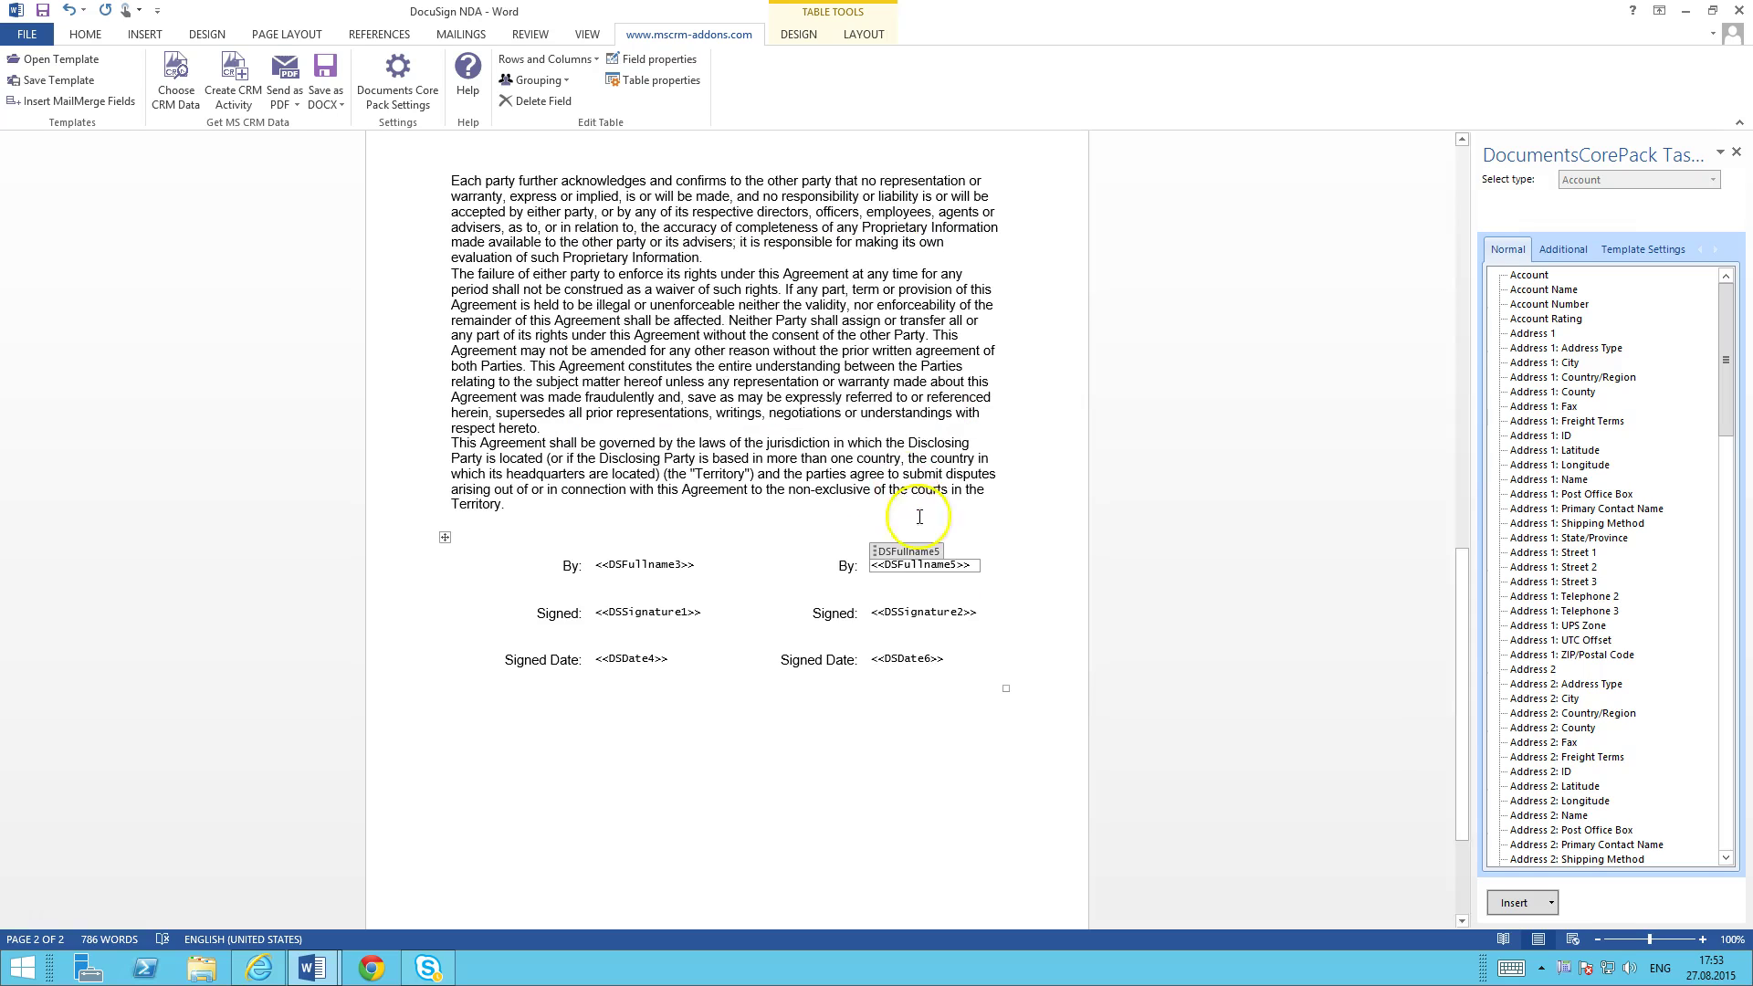
# - Assign <<DSDate6>> to Signer 2
pyautogui.click(914, 660)
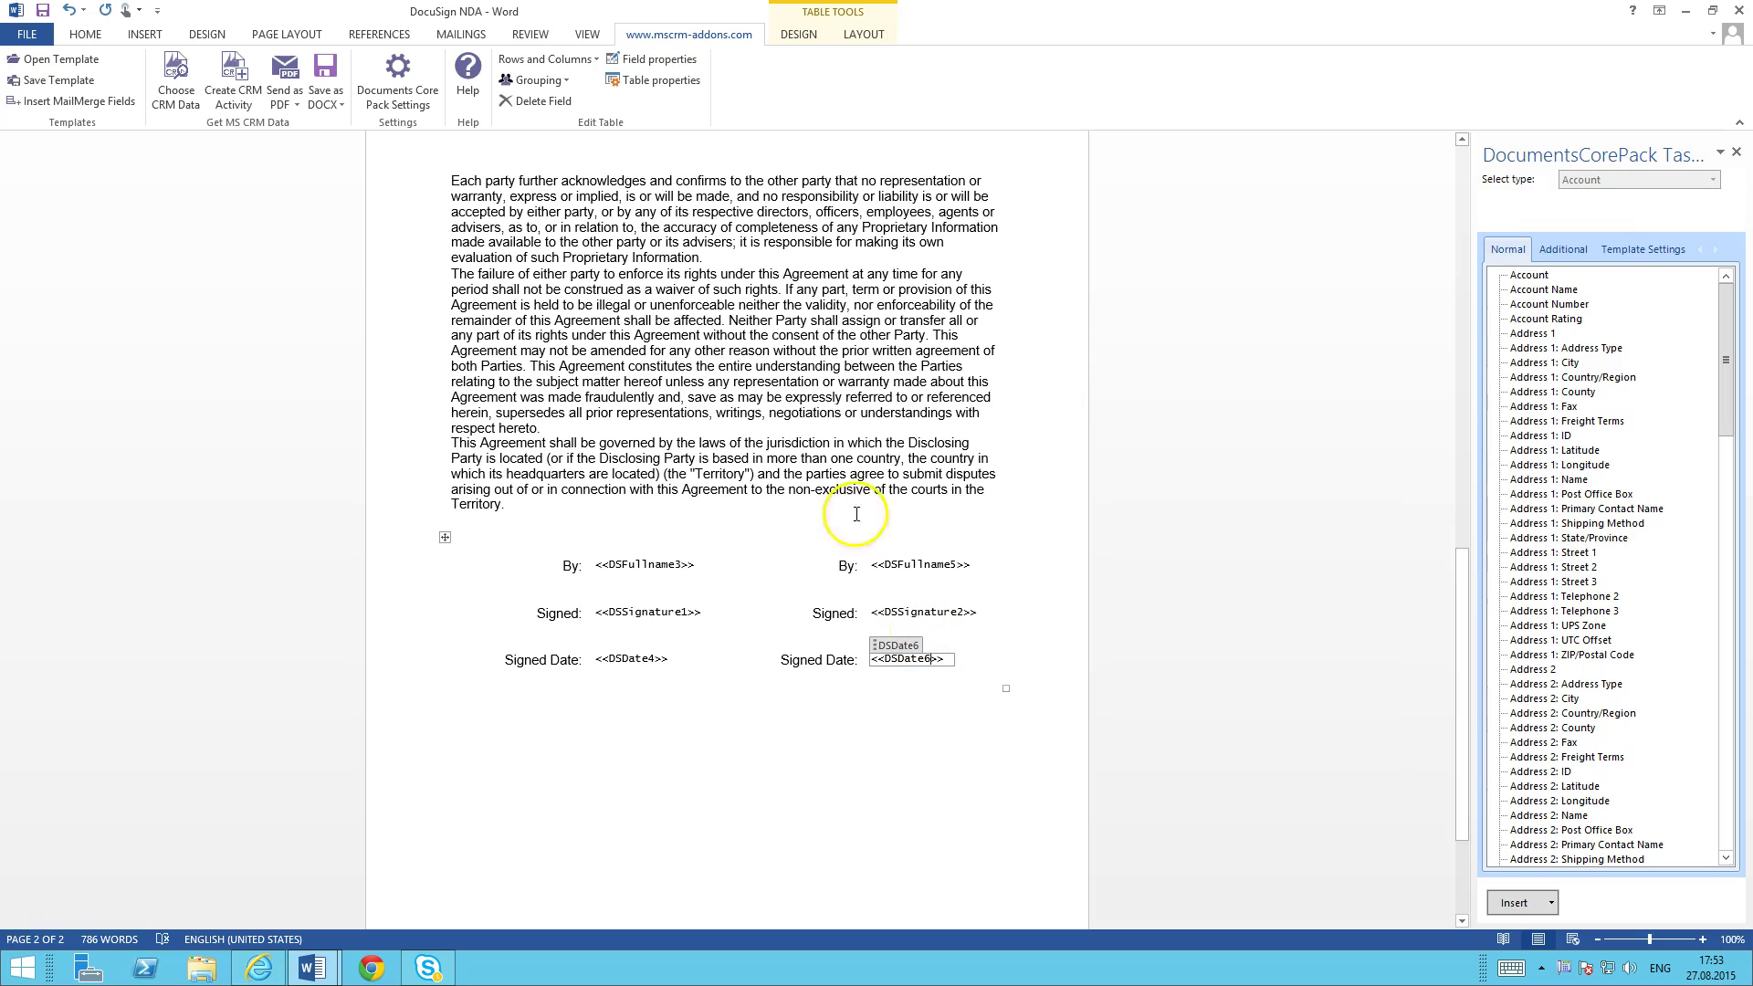
pyautogui.click(645, 61)
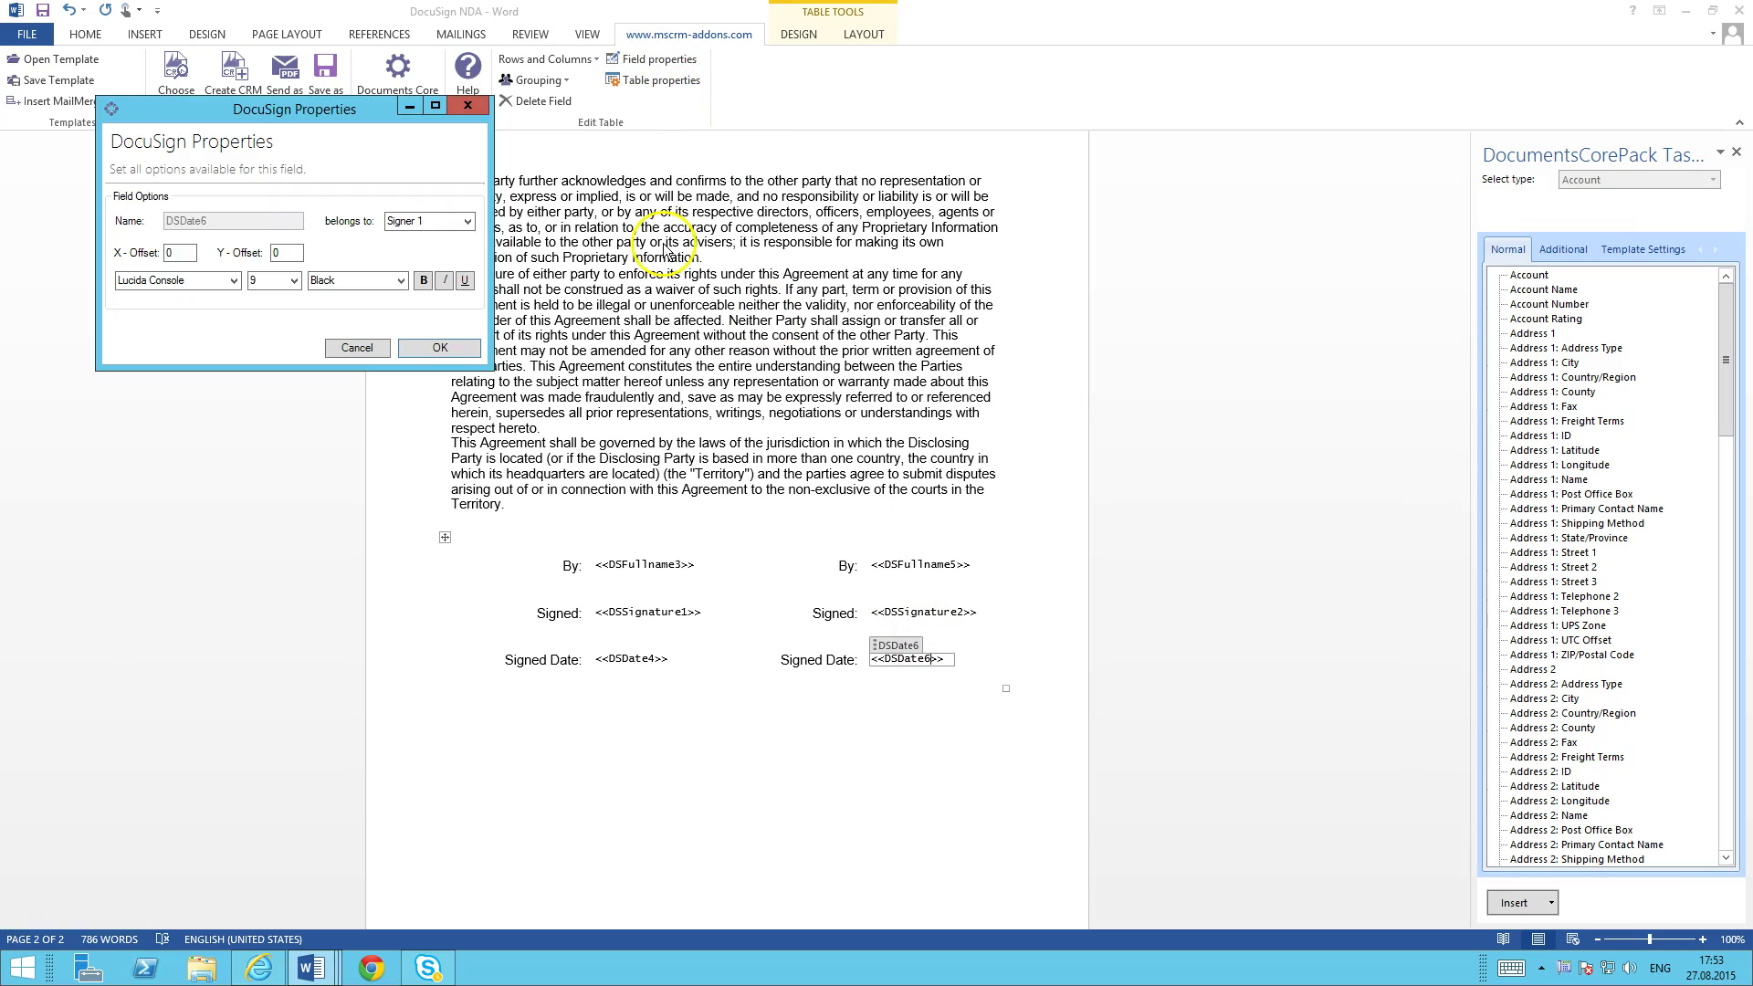
pyautogui.click(465, 221)
pyautogui.click(431, 251)
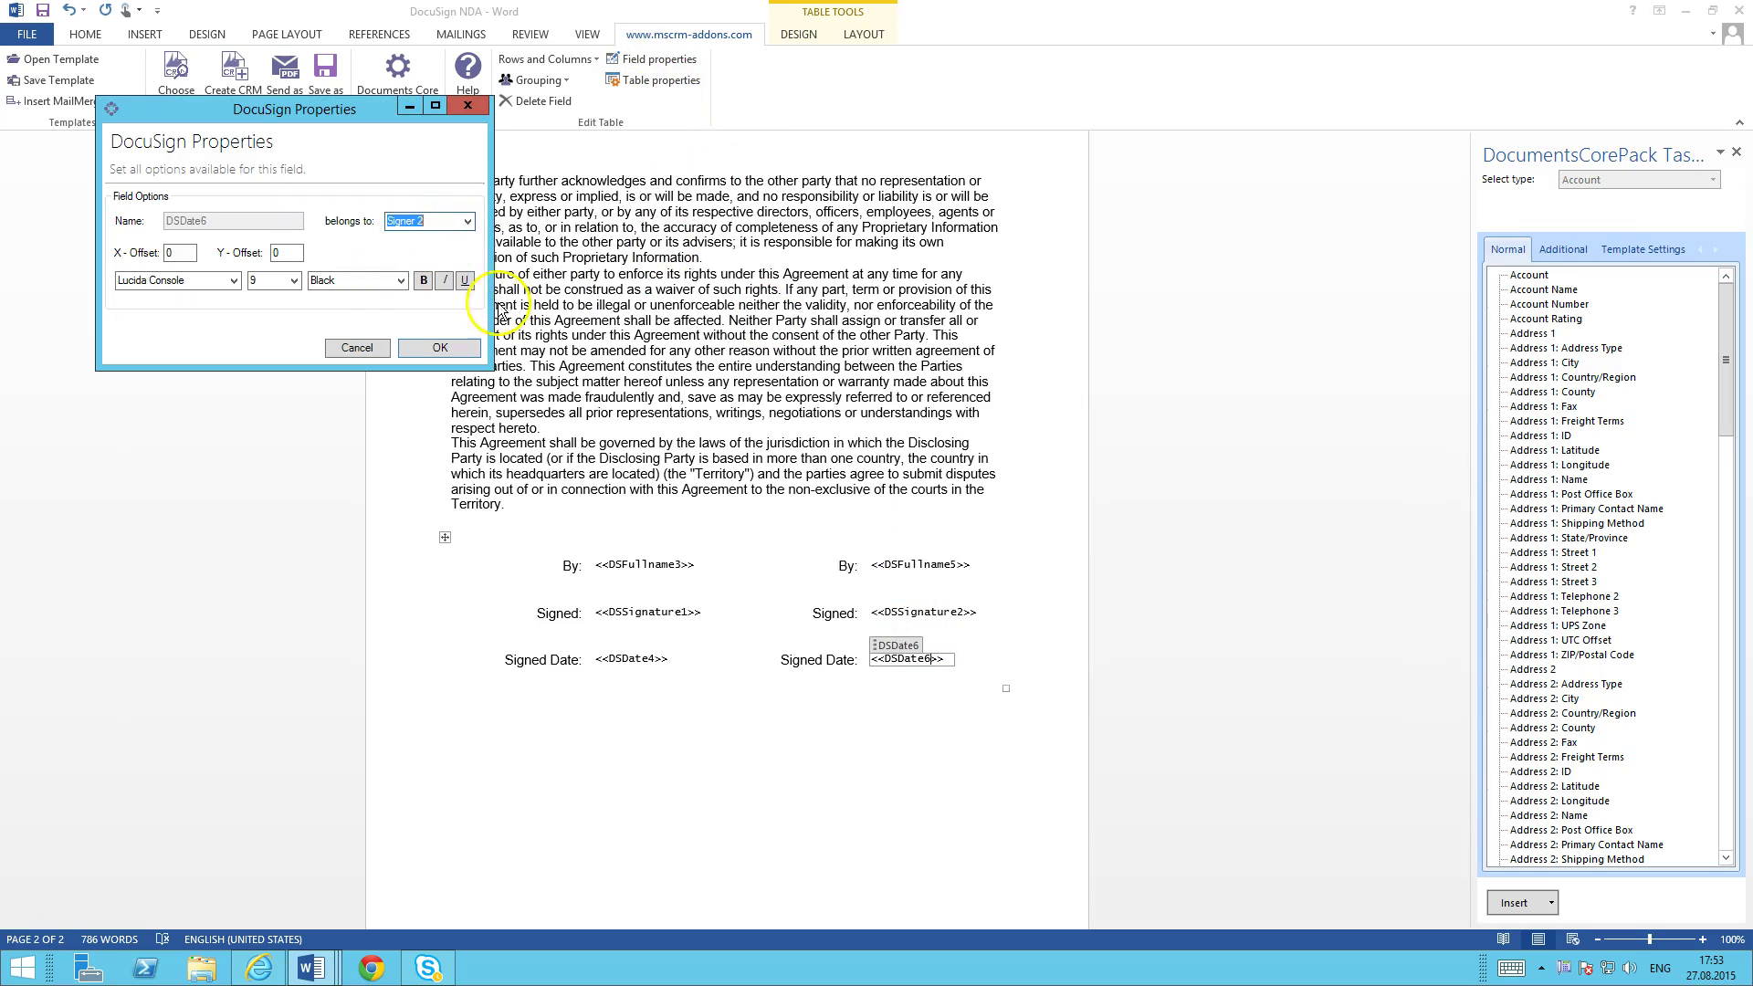
pyautogui.click(441, 349)
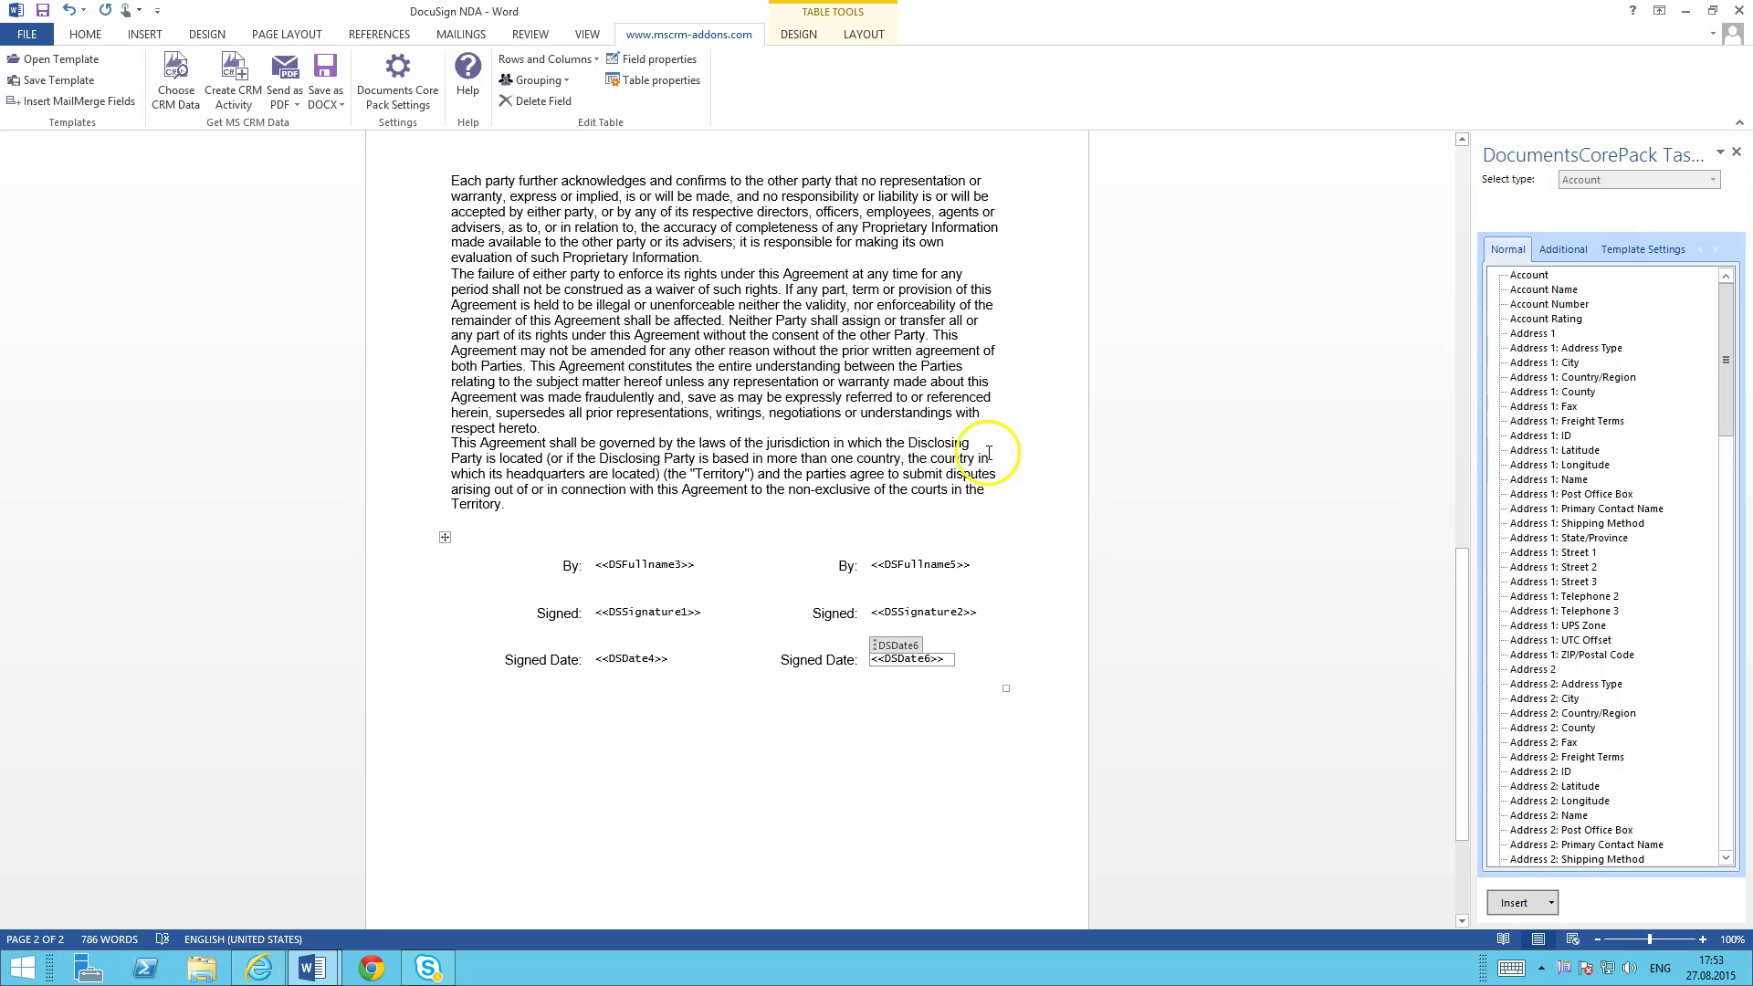
pyautogui.scroll(10, 993, 454)
# - Insert a DocuSign initial field after 'Initial:' on page 1
pyautogui.click(1008, 409)
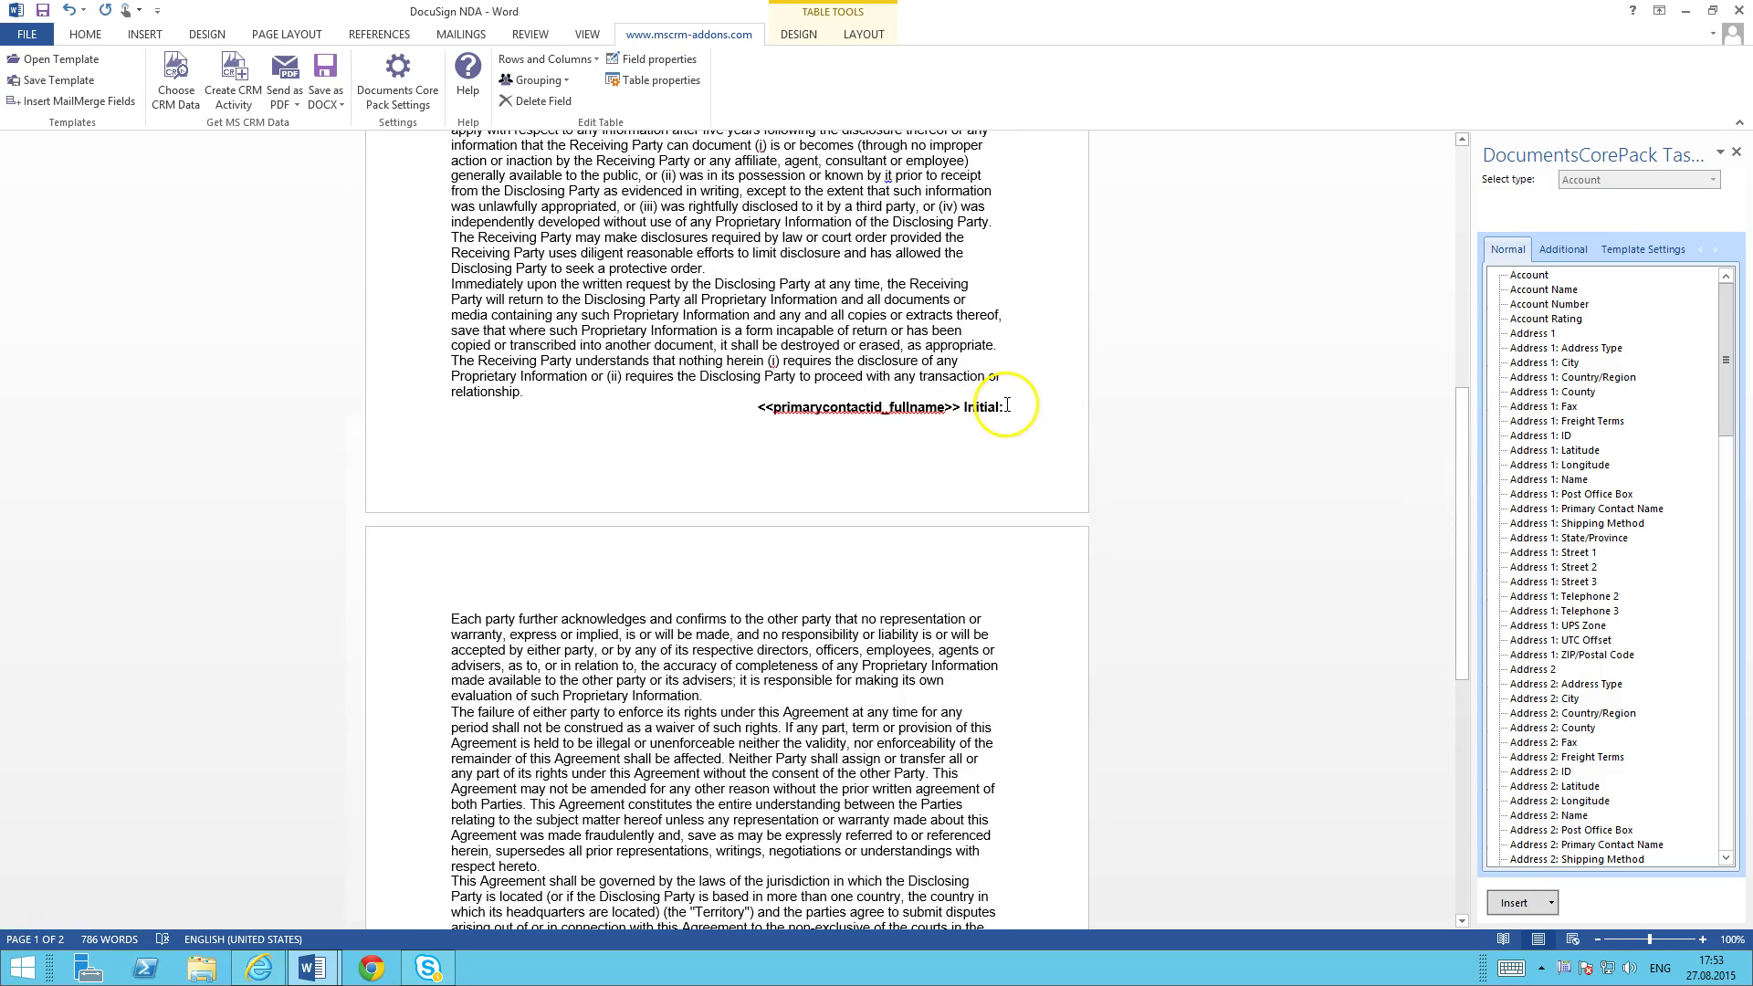
pyautogui.click(1550, 903)
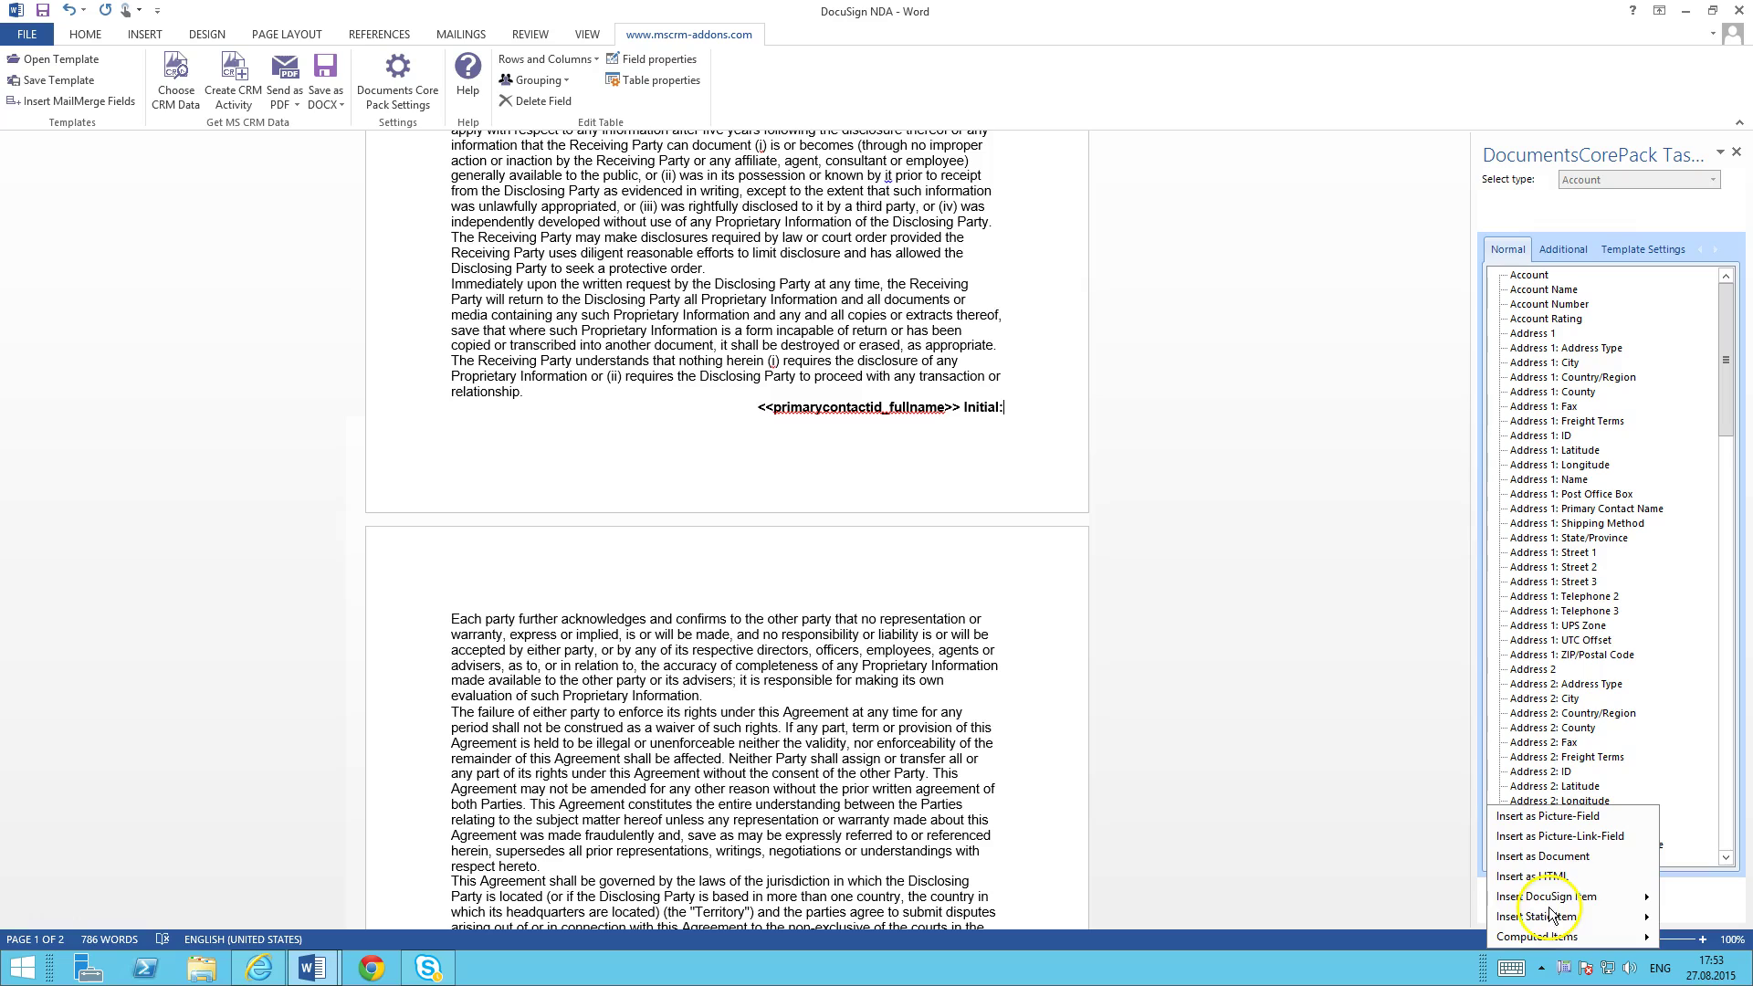
pyautogui.moveTo(1552, 896)
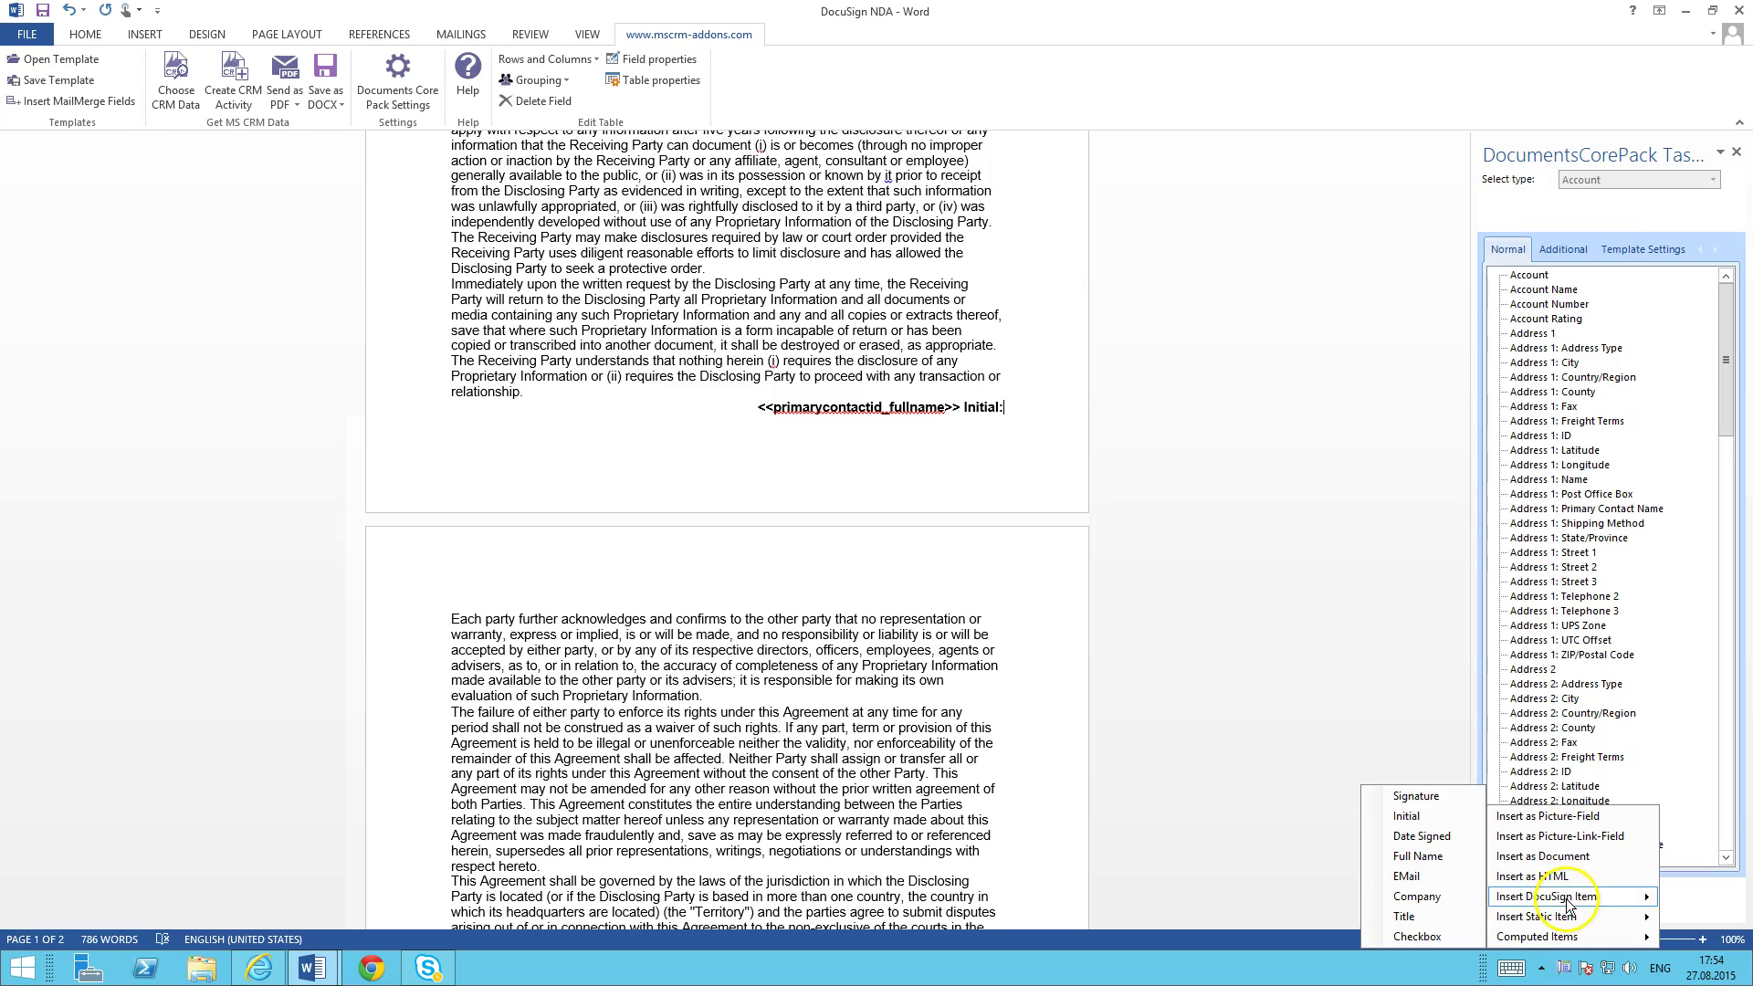
pyautogui.click(1411, 816)
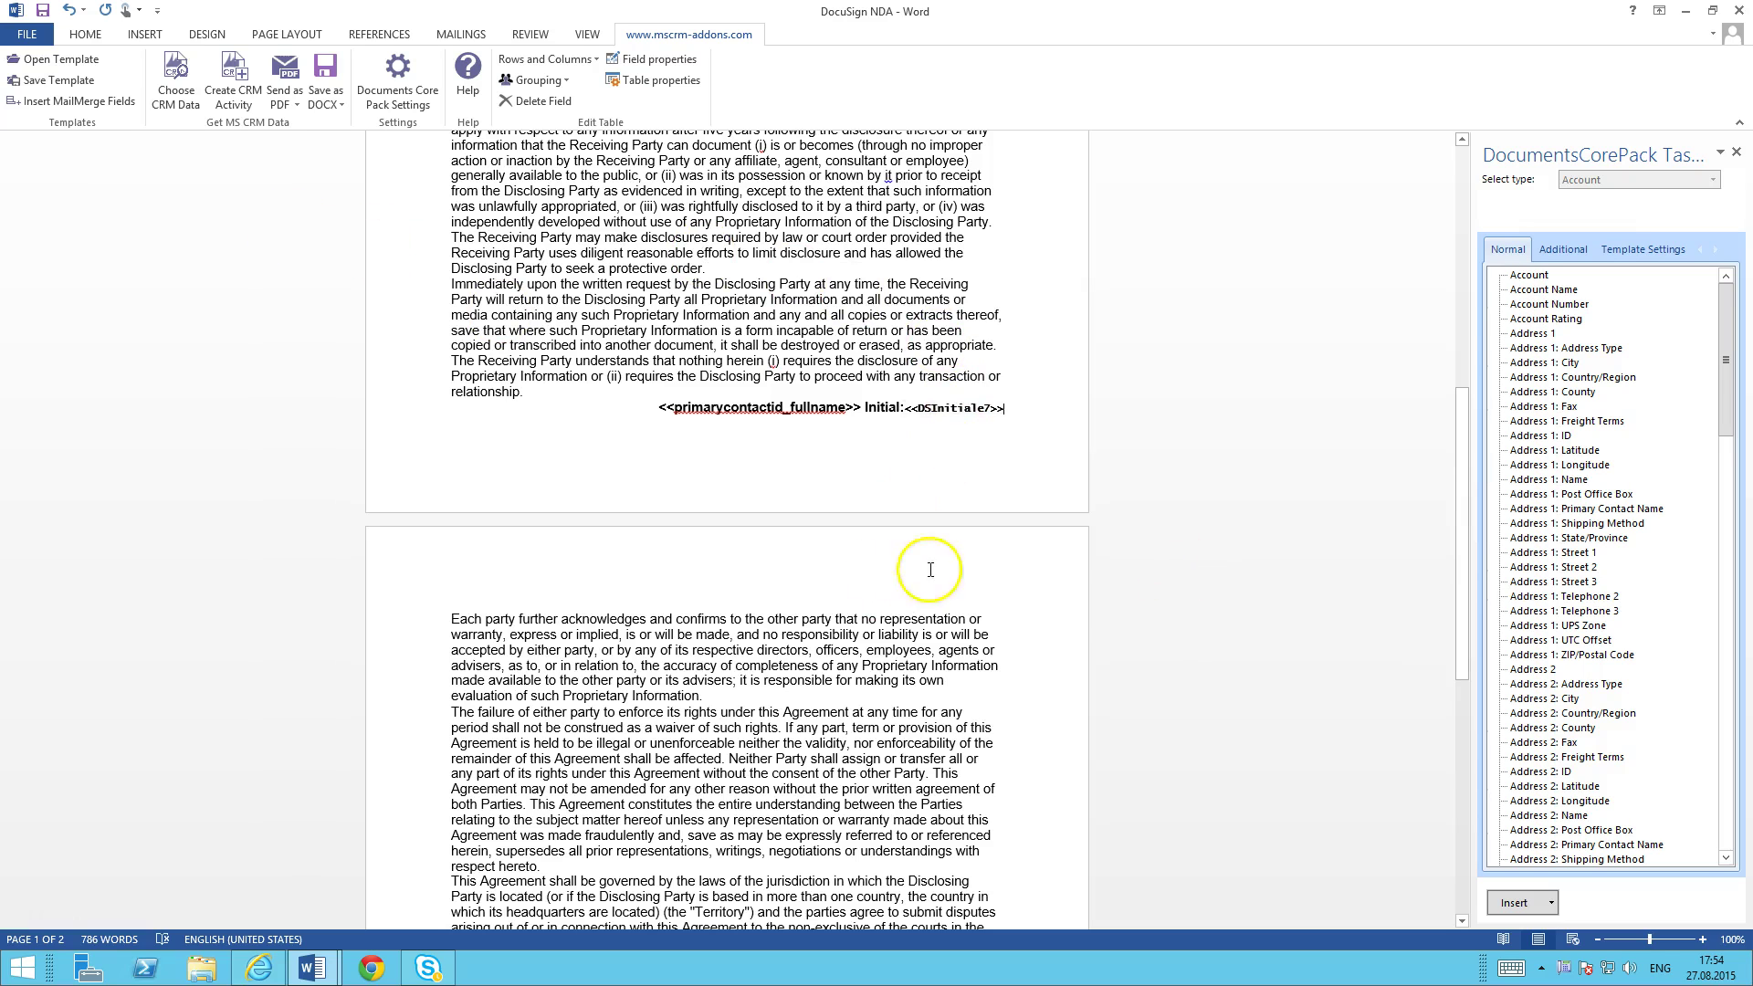
pyautogui.scroll(-6, 1049, 594)
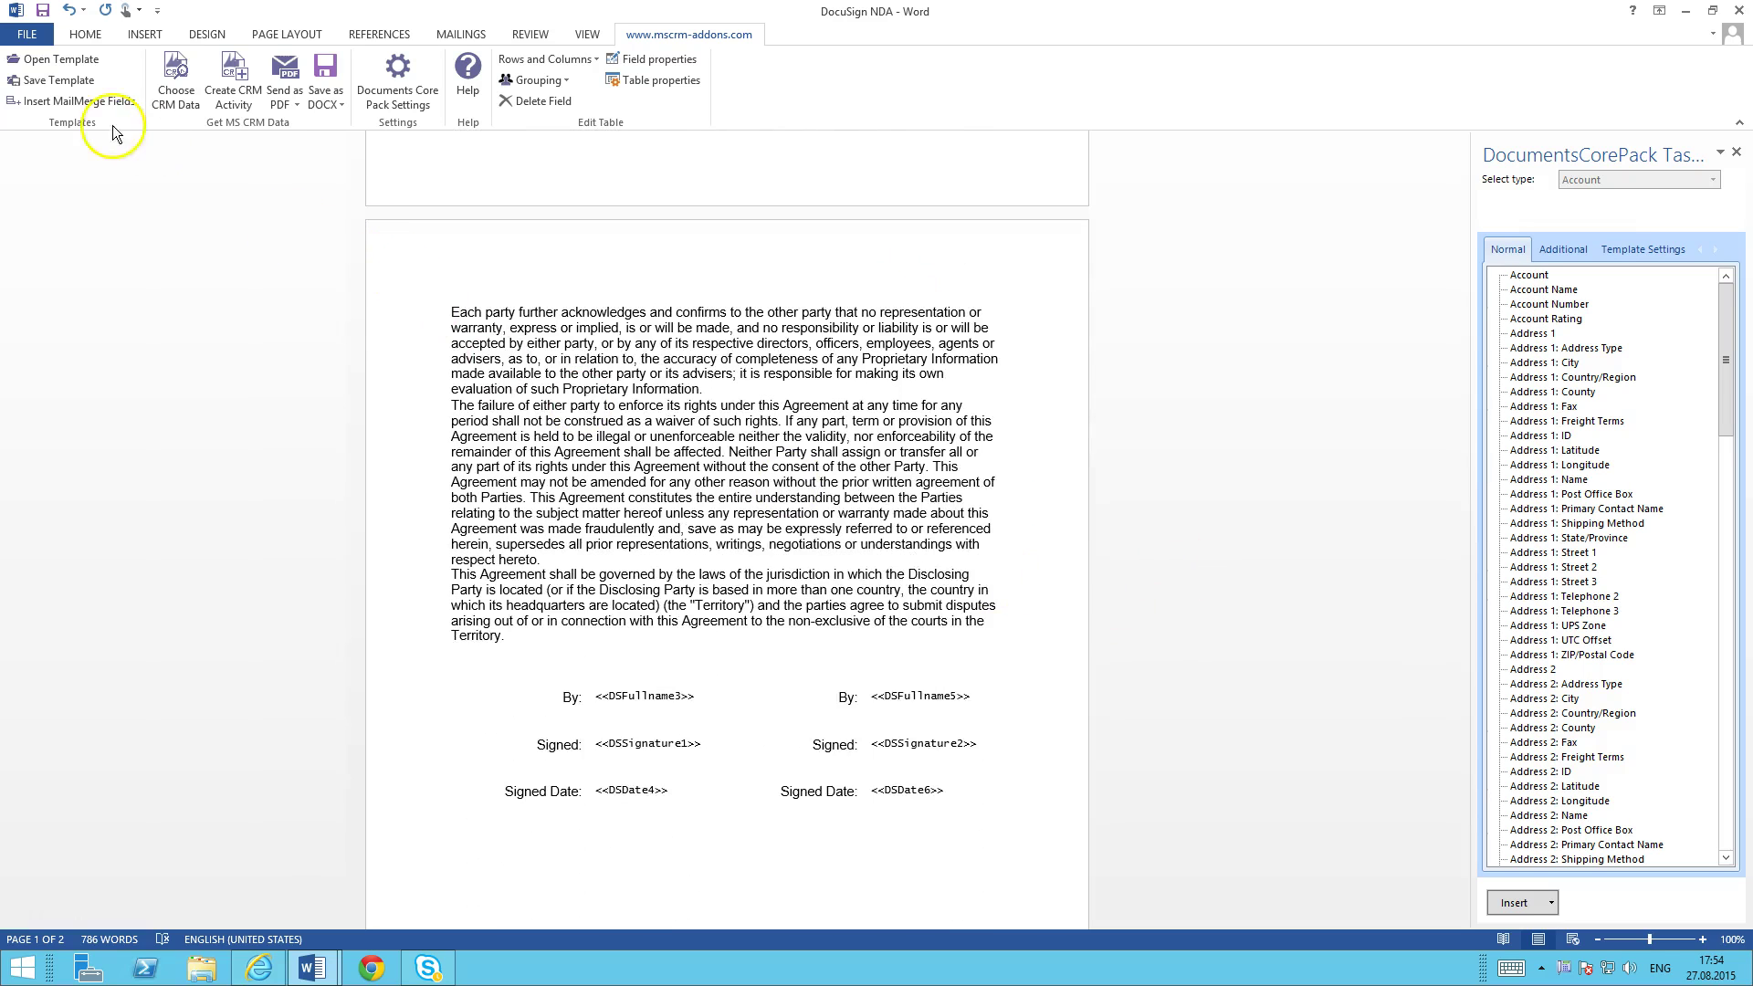
# - Save the template over DocuSign NDA.docx, confirm the overwrite, and close the document
pyautogui.click(48, 80)
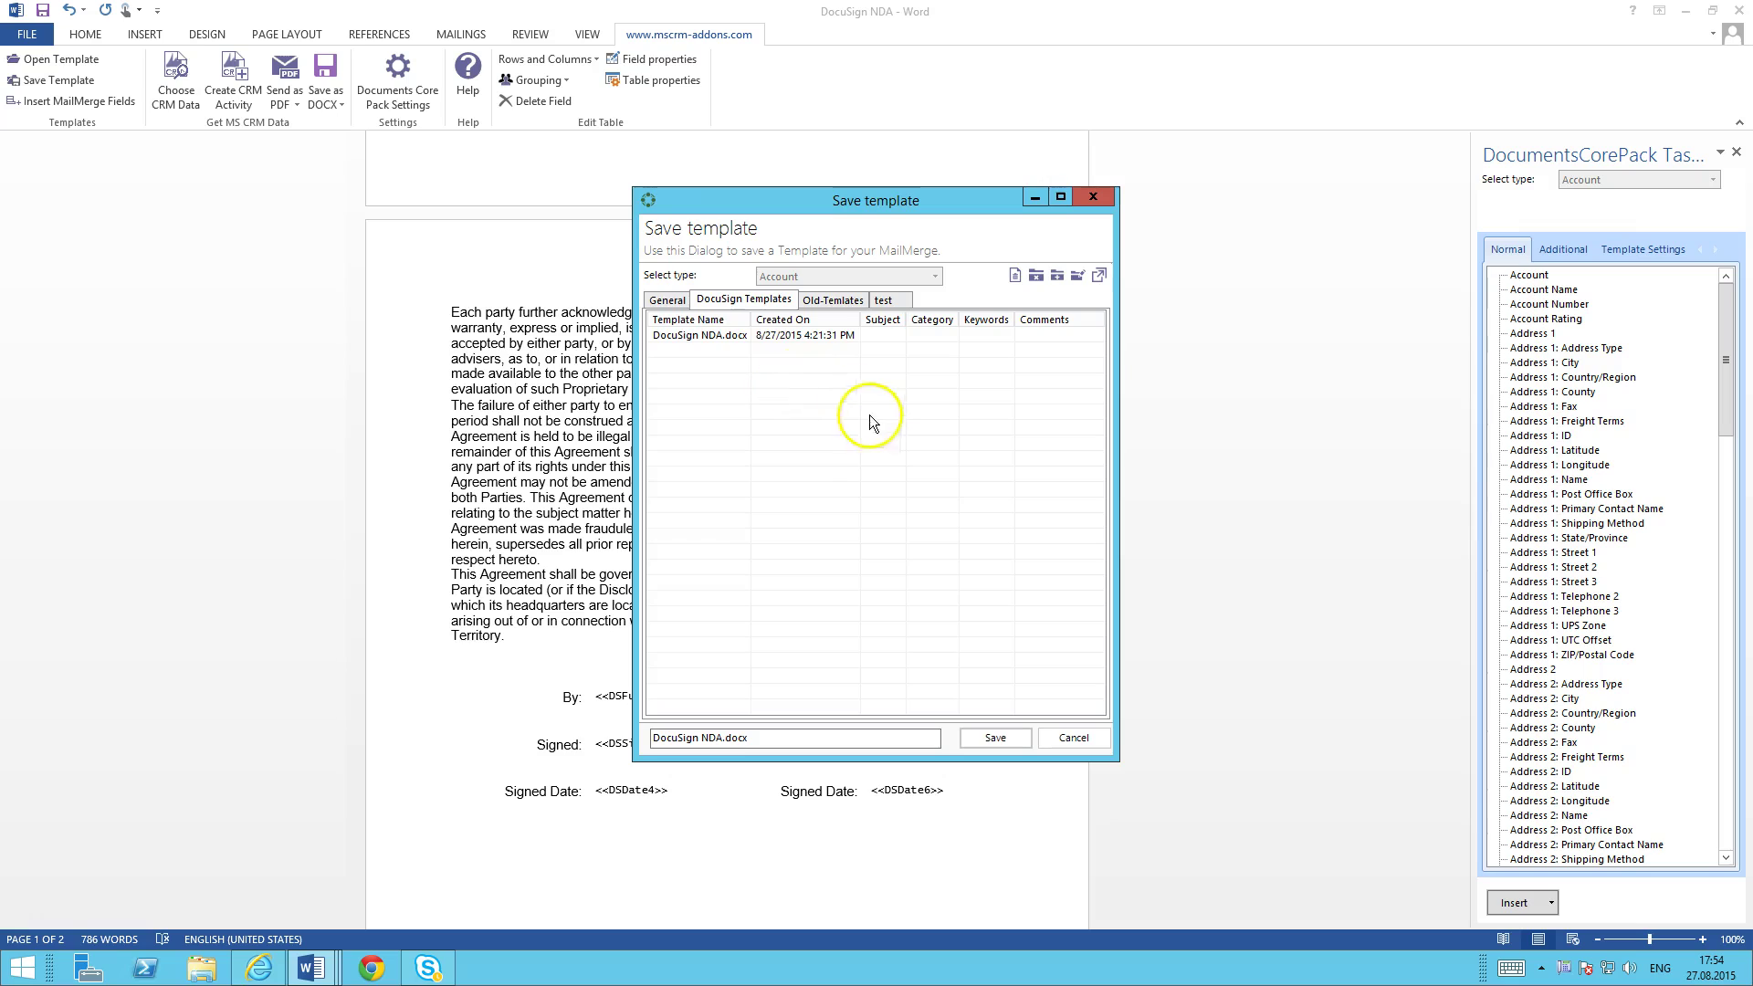
pyautogui.click(998, 738)
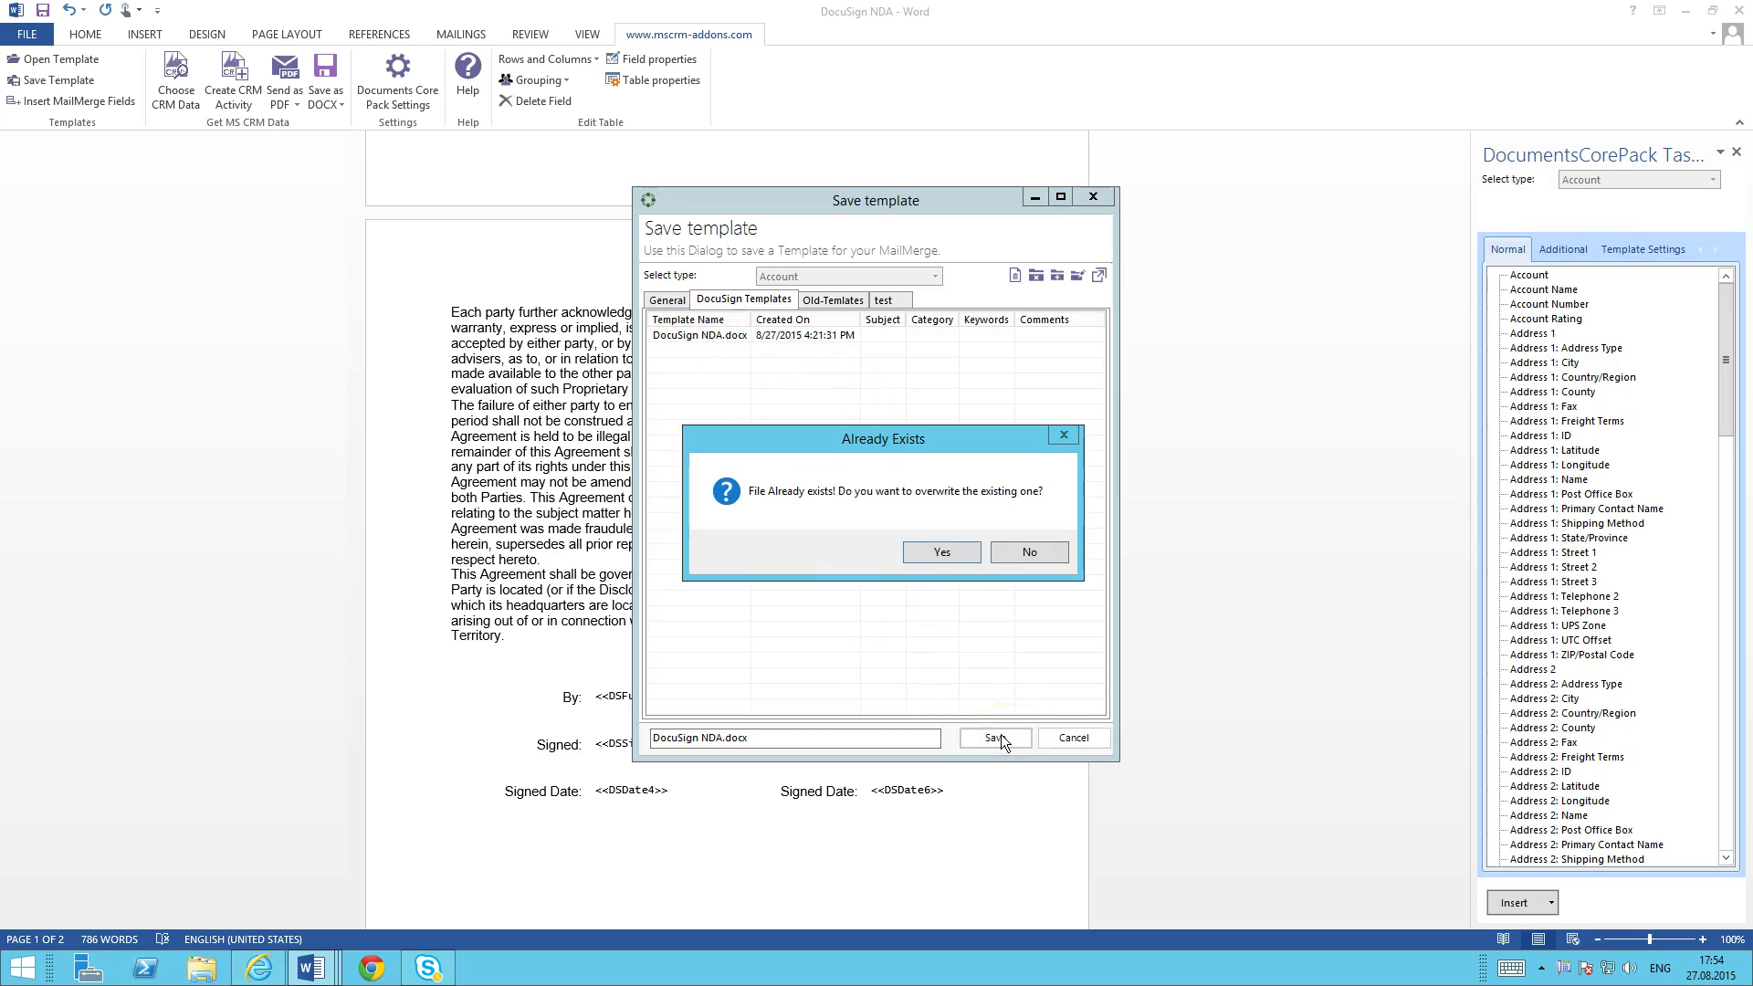
pyautogui.click(941, 555)
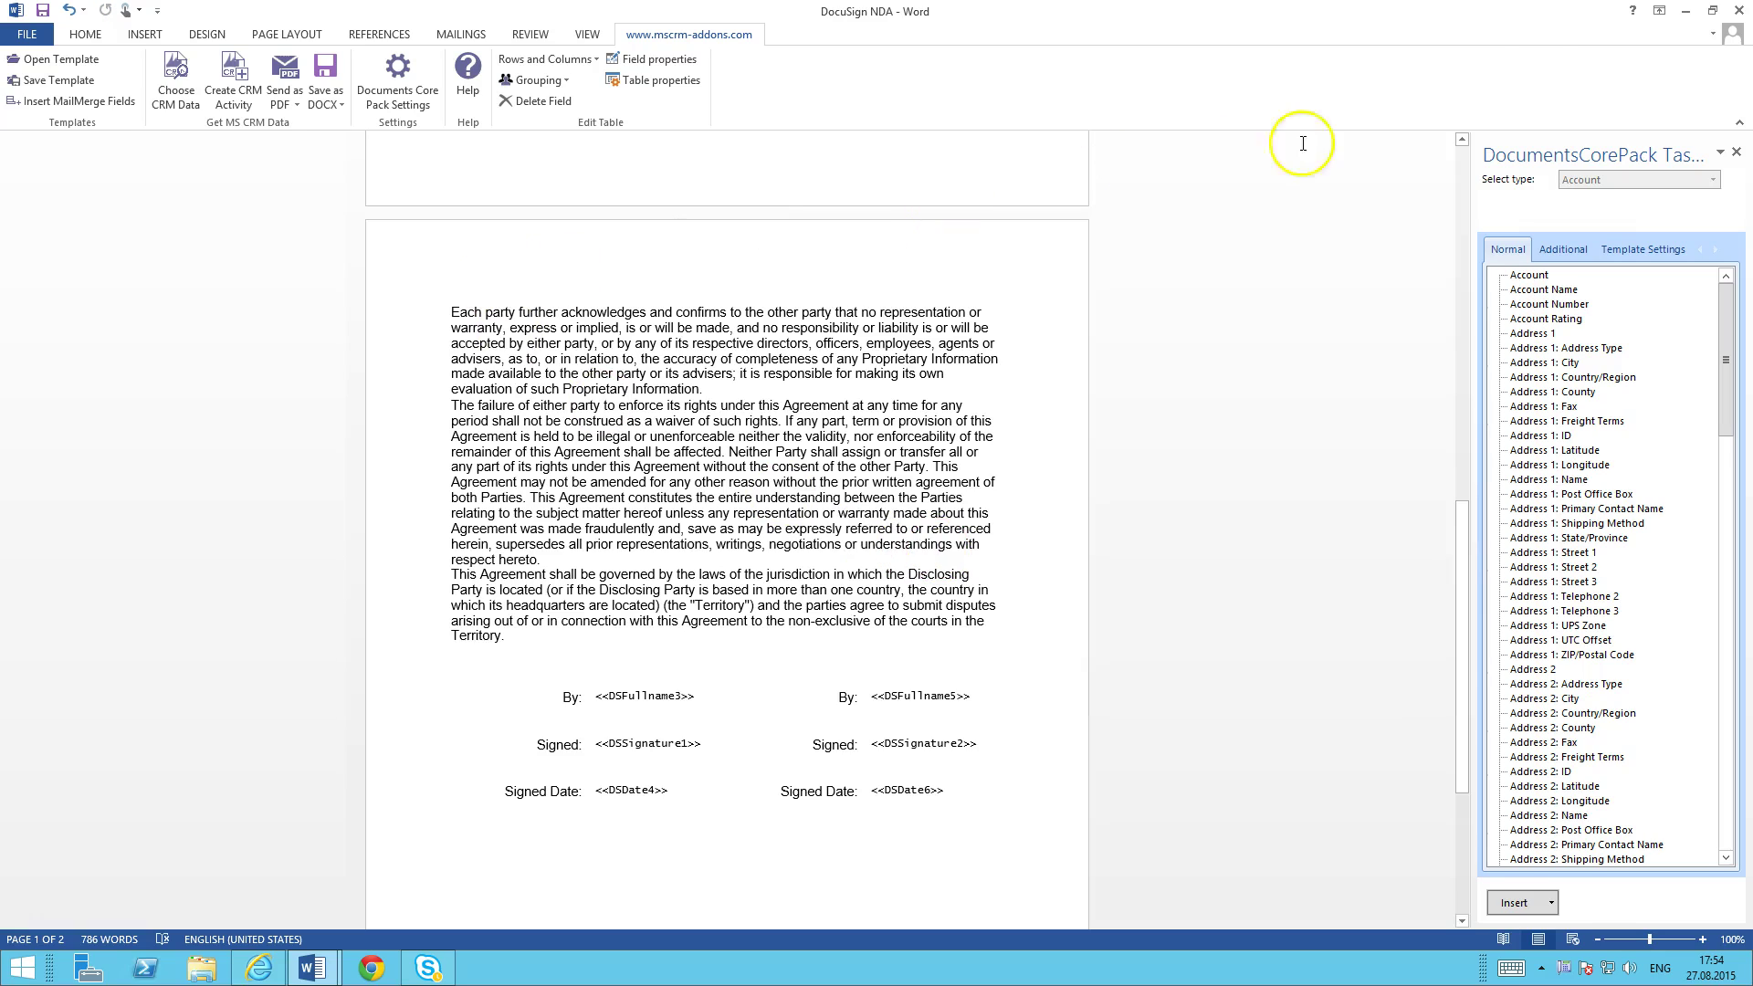
pyautogui.click(1738, 13)
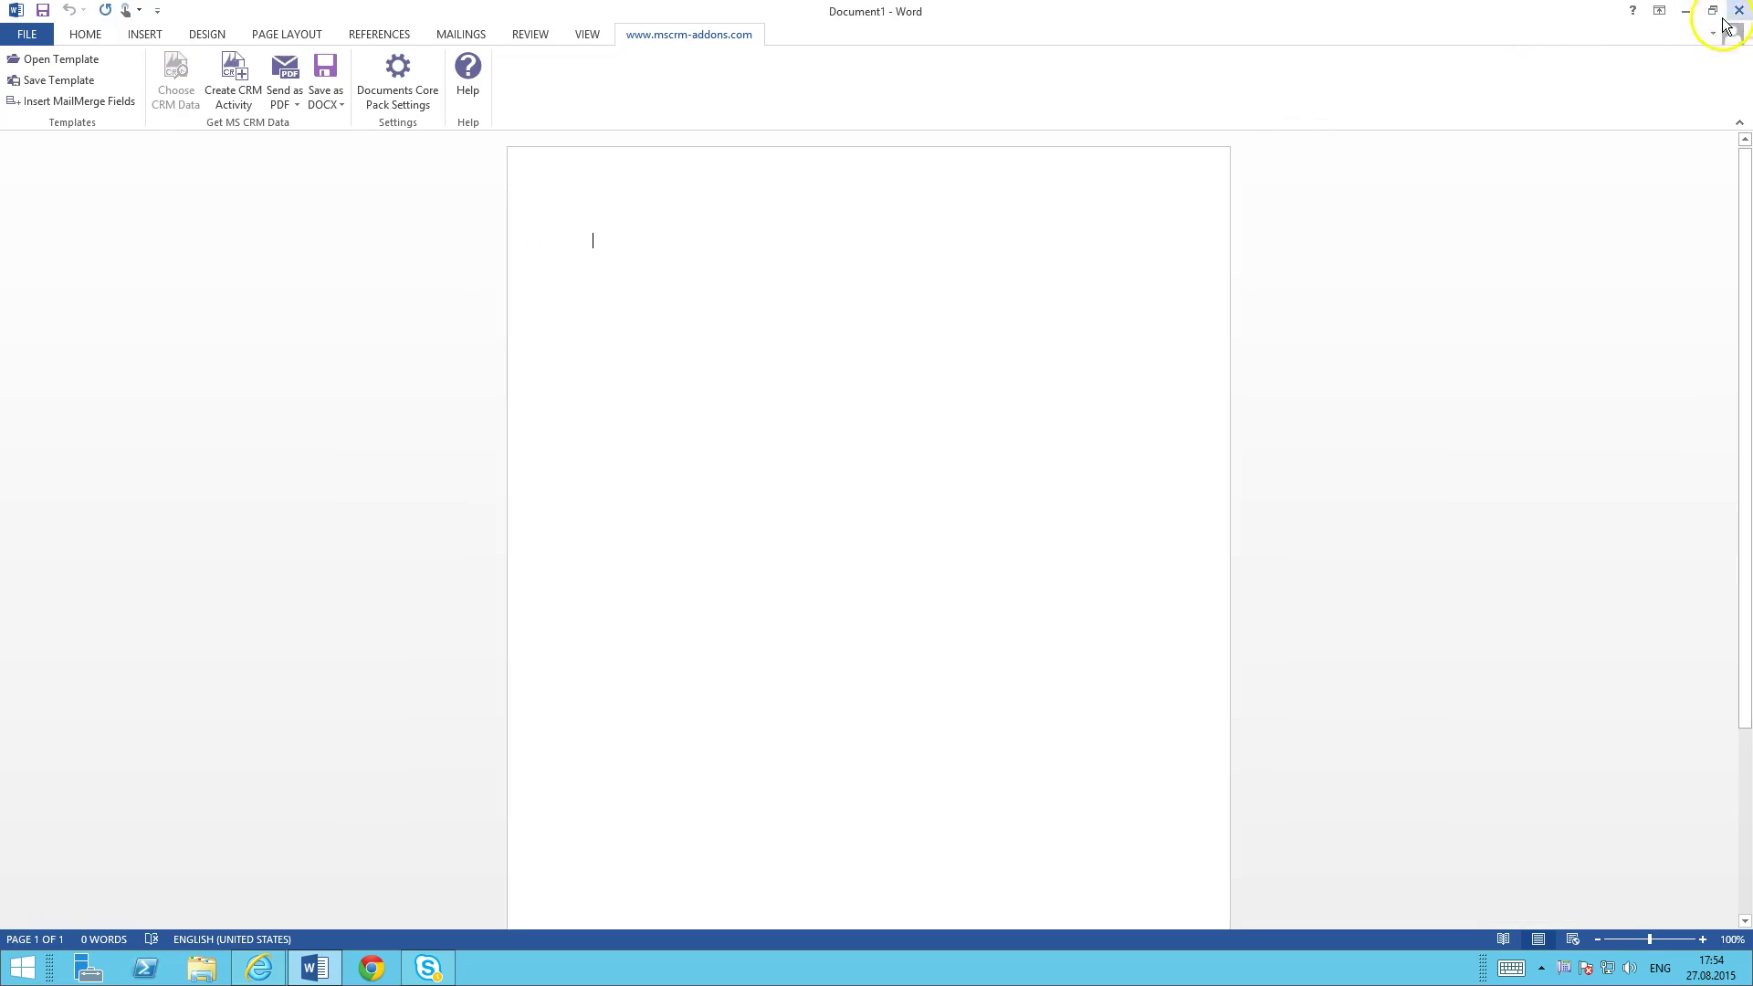
# - Close Word, open the 50 Below Inc. account, and choose Create Document from its overflow menu
pyautogui.click(1738, 13)
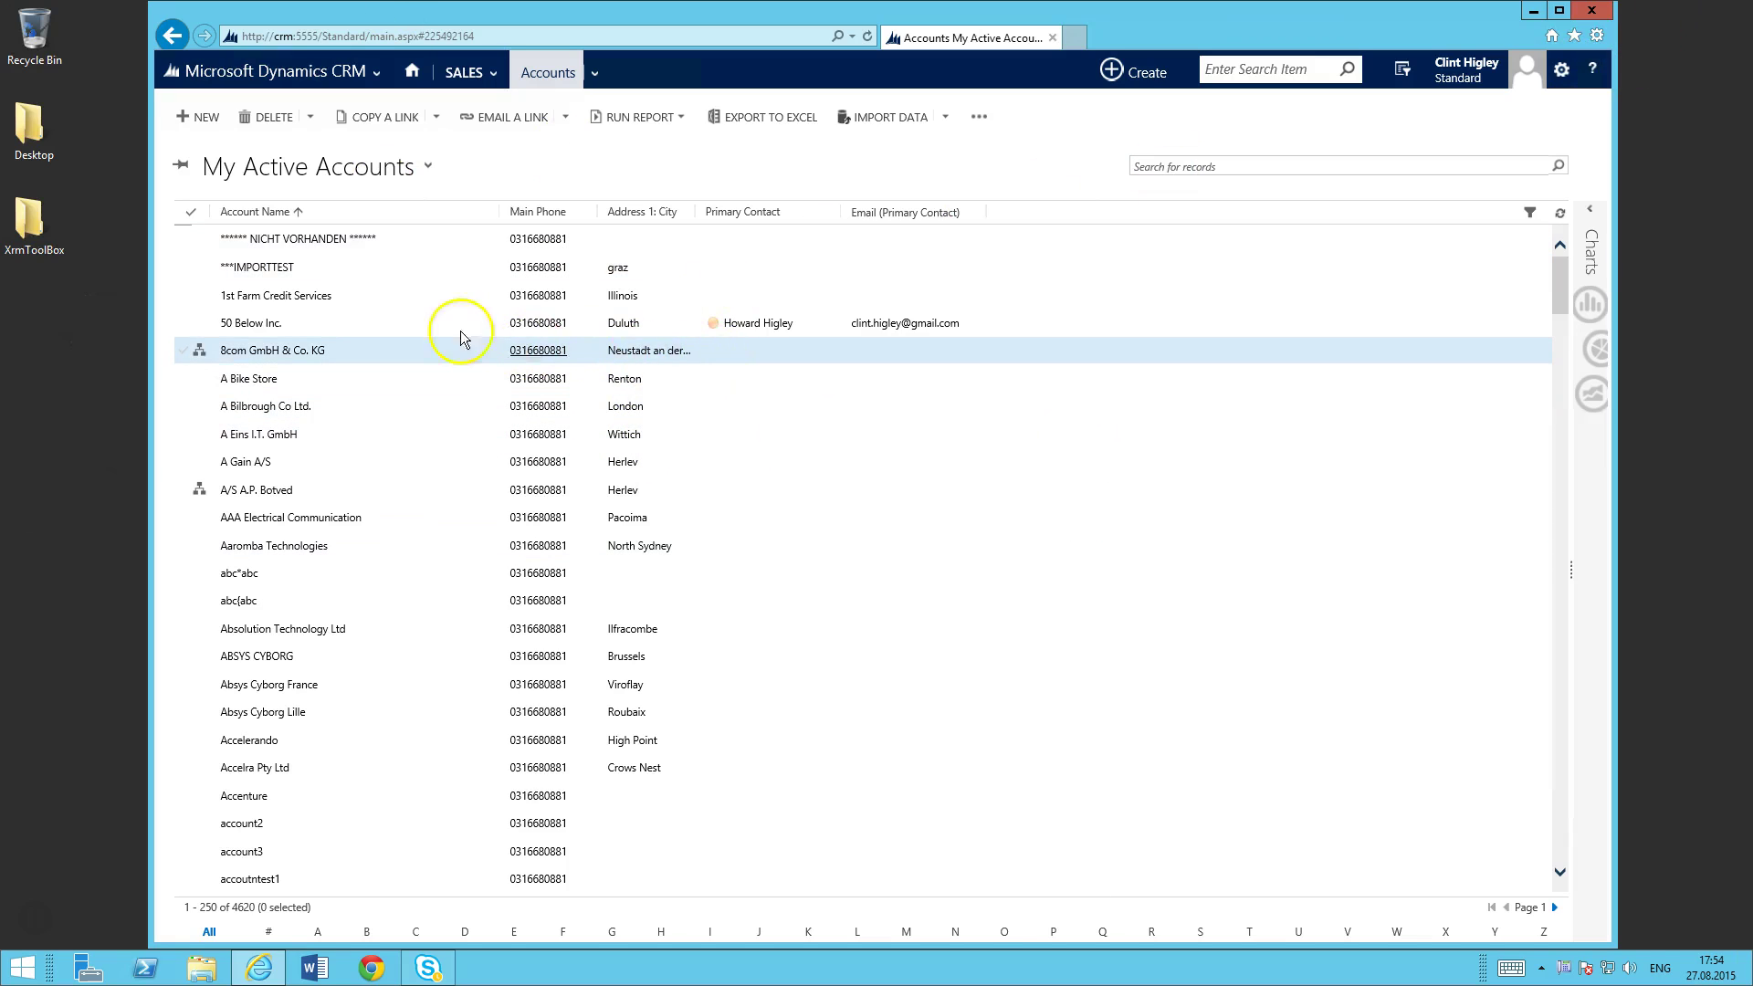
pyautogui.click(261, 325)
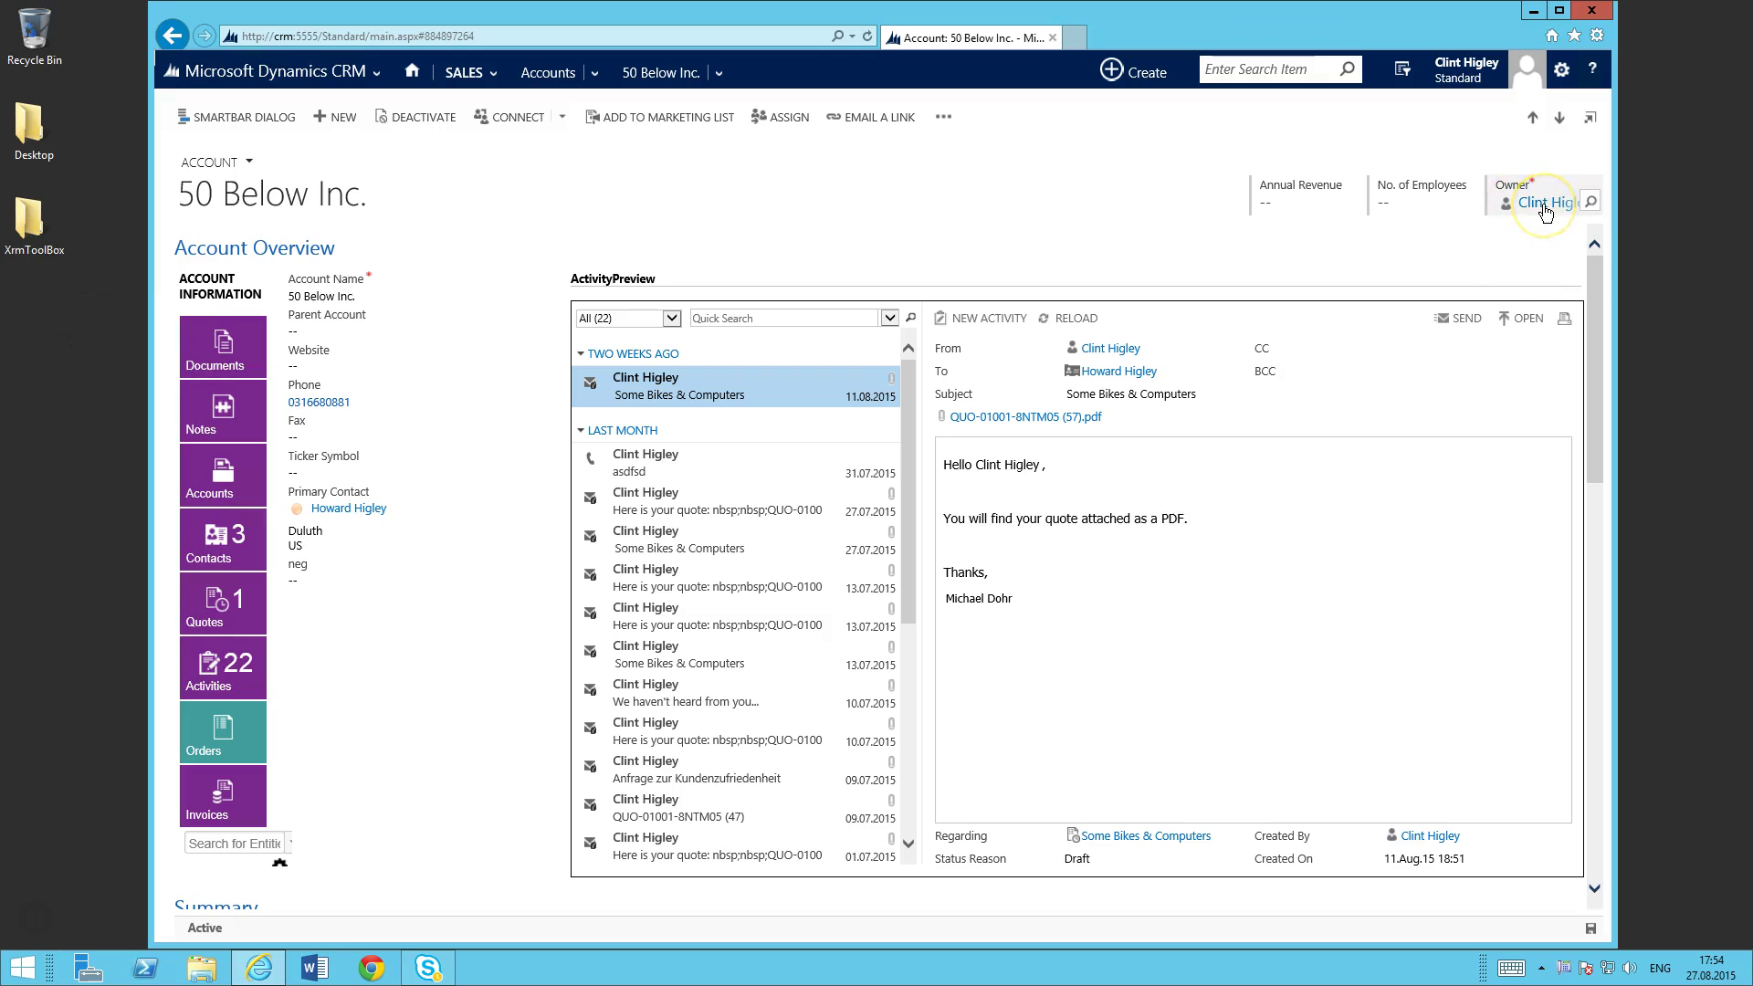
pyautogui.click(945, 114)
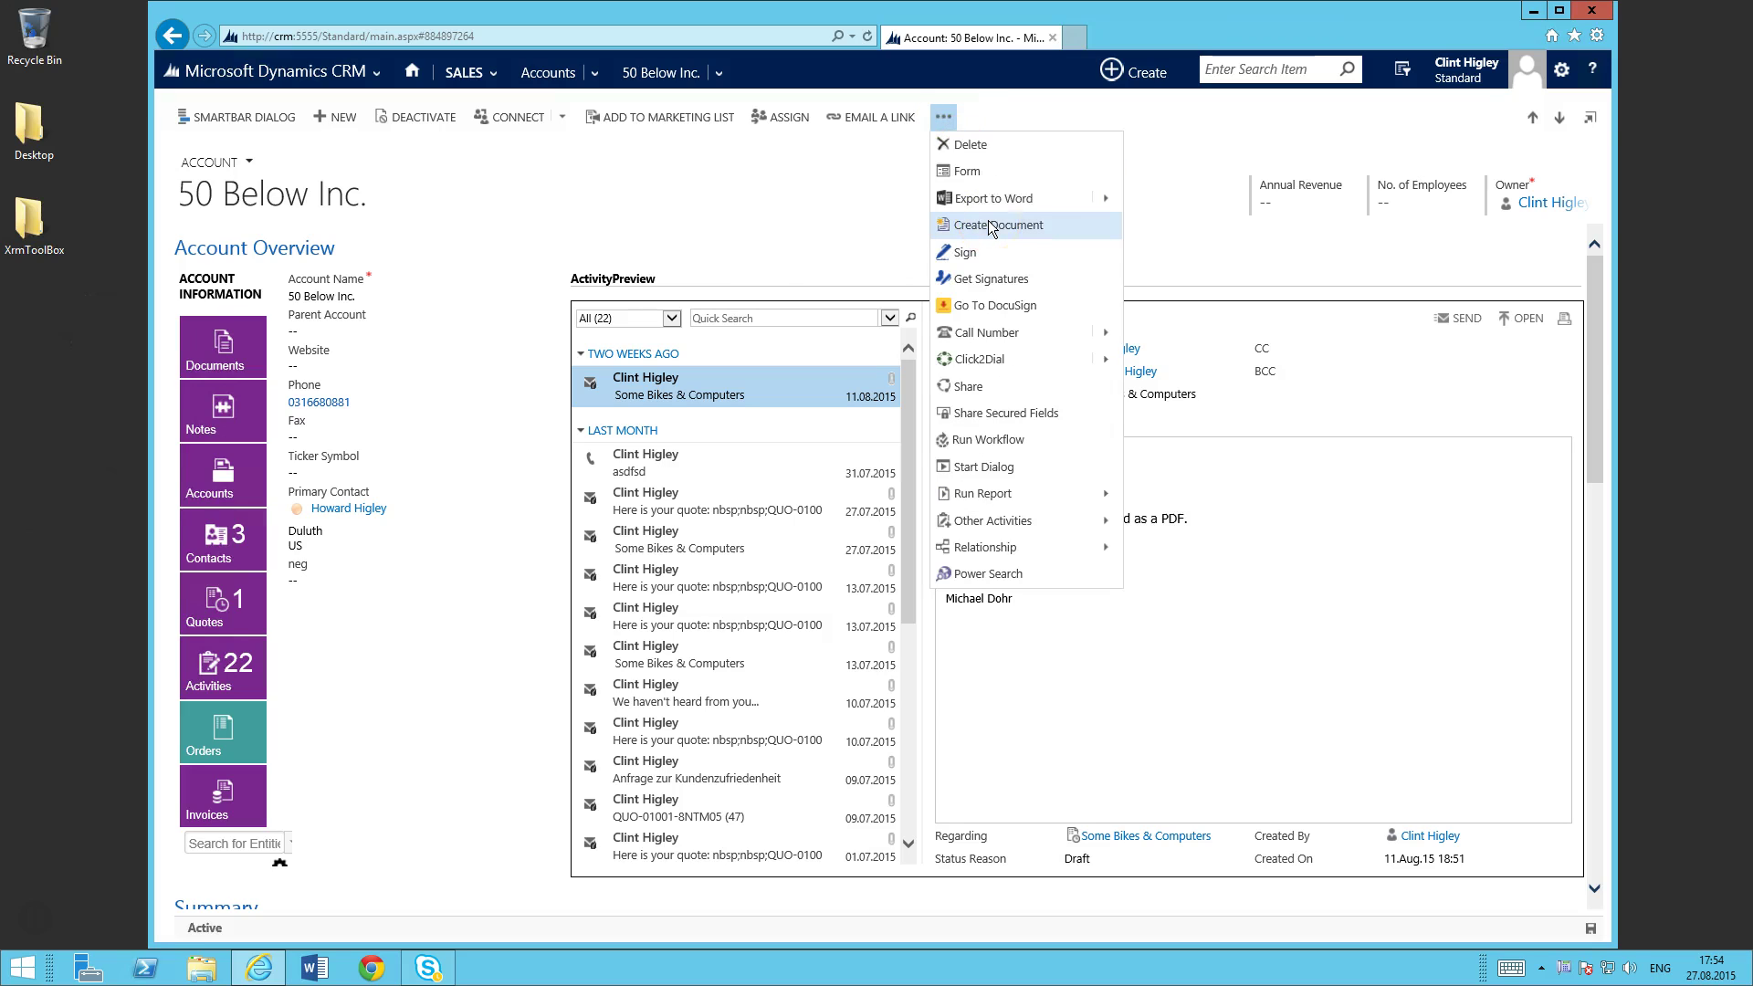
pyautogui.click(993, 226)
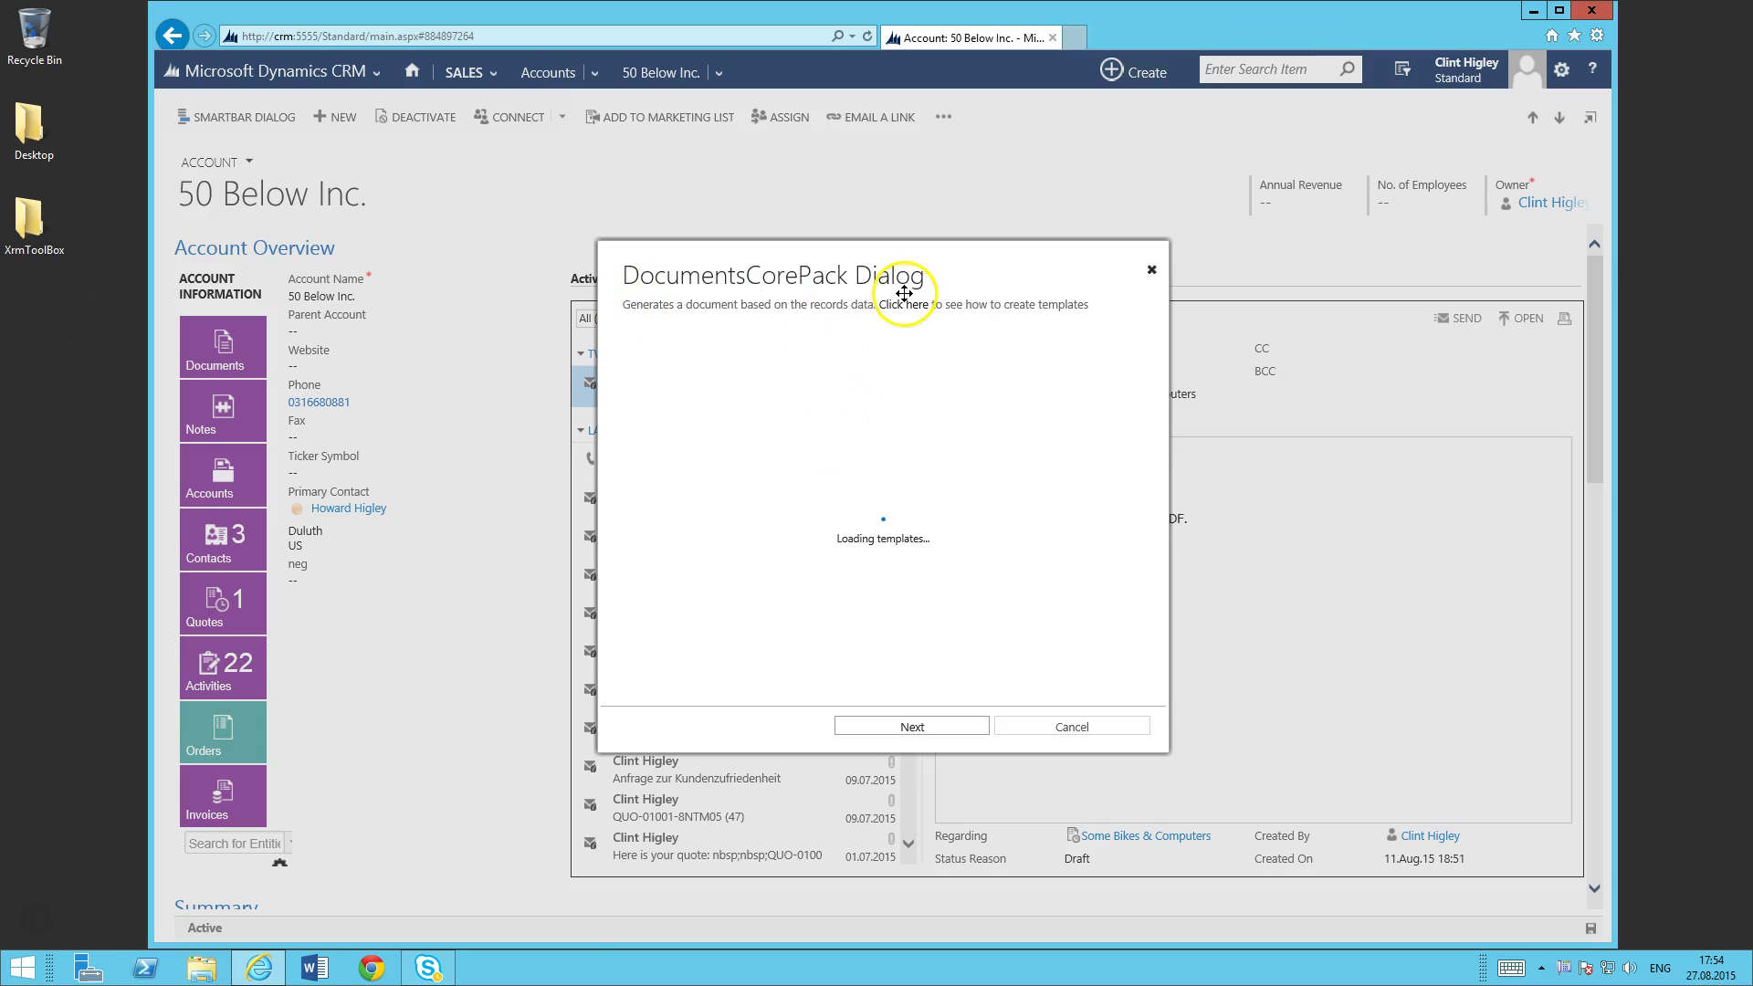
# - Filter to the DocuSign Templates group, pick DocuSign NDA.docx, and advance to output options
pyautogui.click(725, 452)
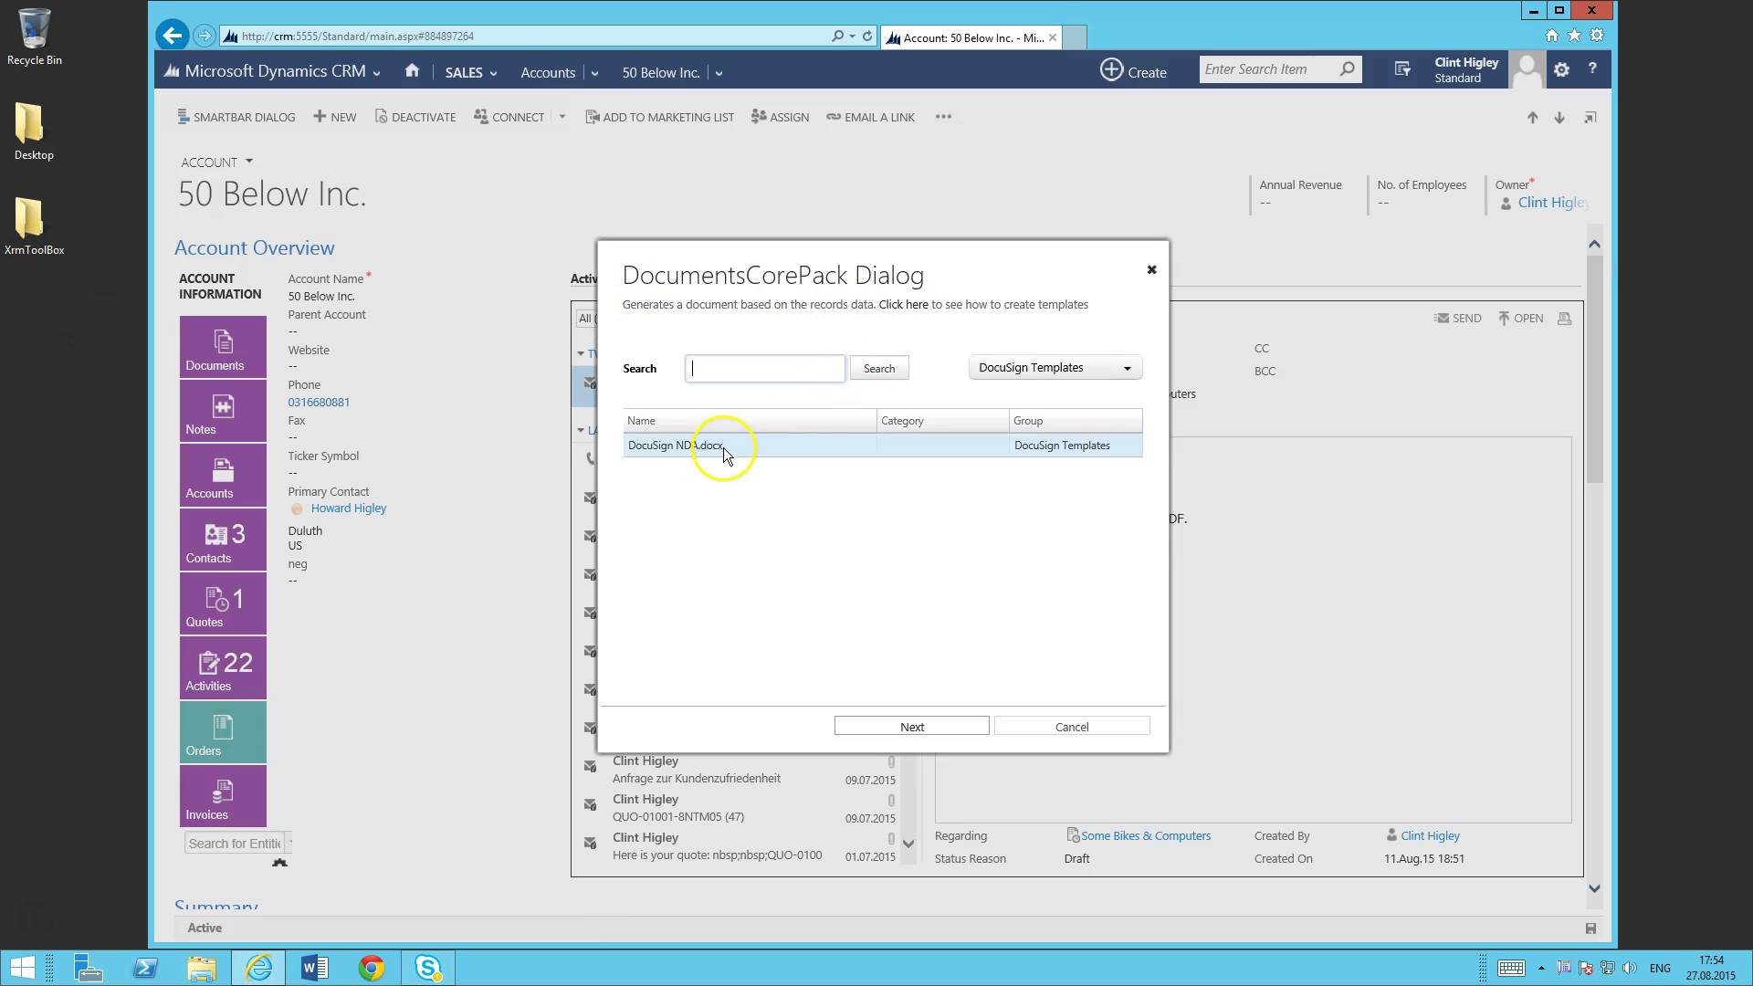
pyautogui.click(1055, 367)
pyautogui.click(1095, 390)
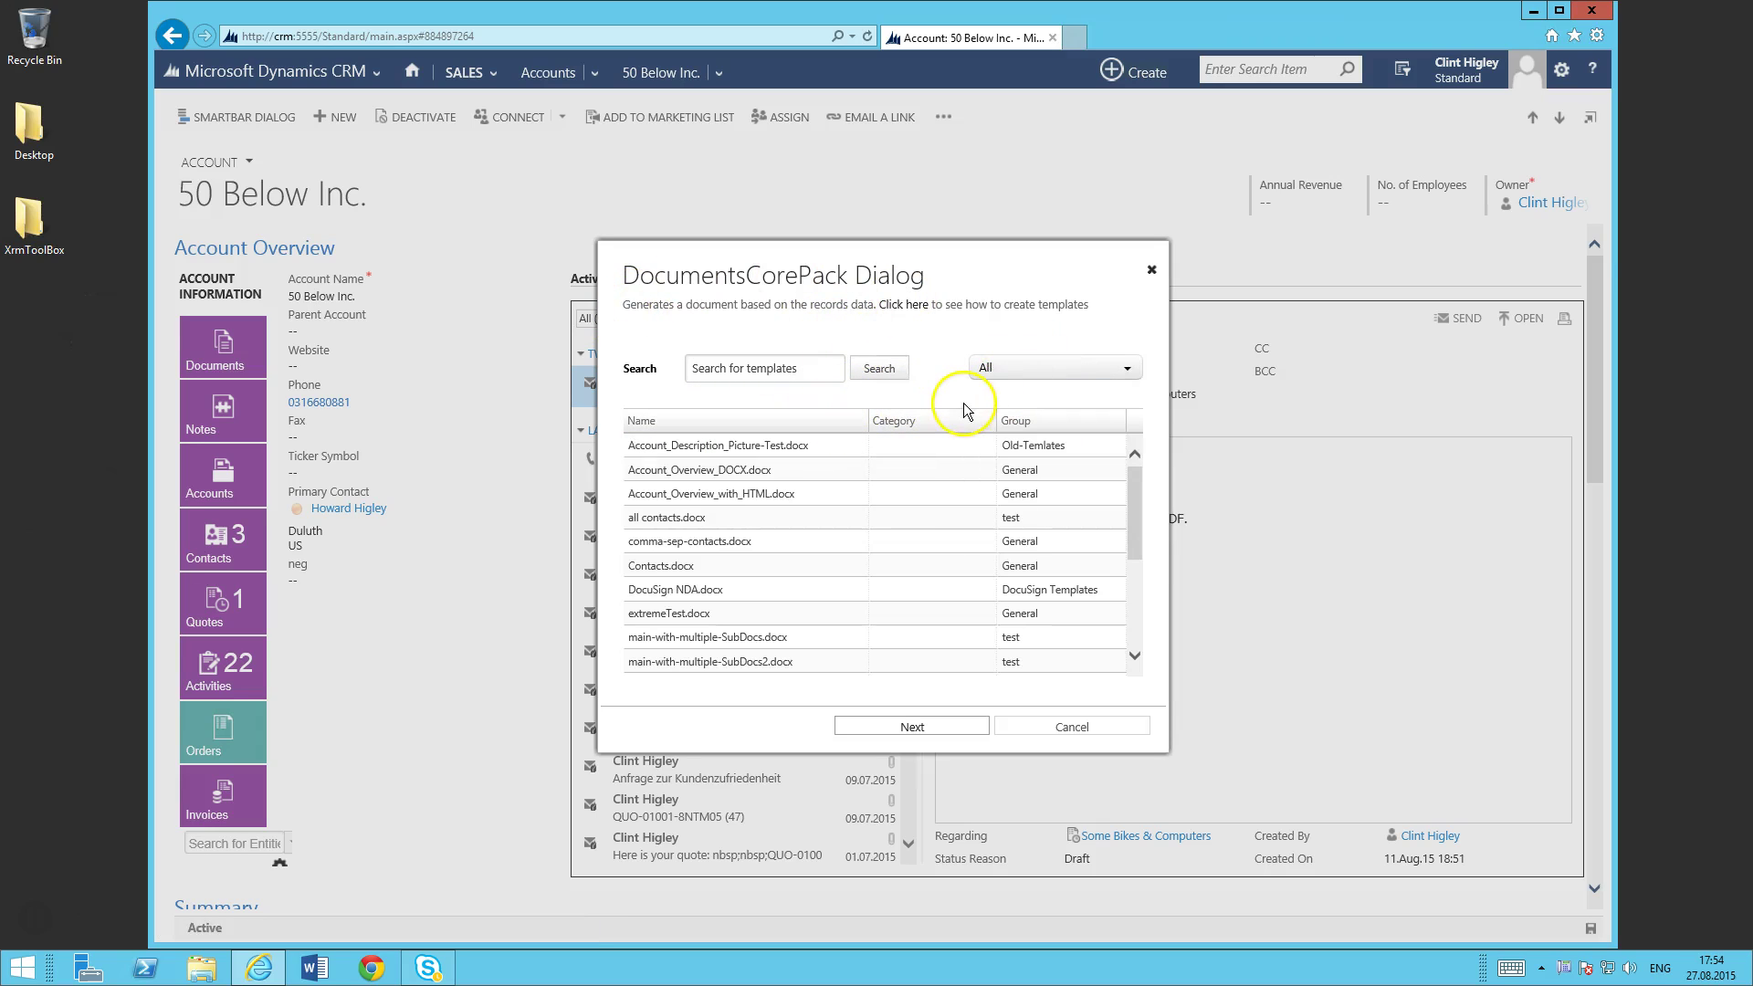
pyautogui.click(1041, 368)
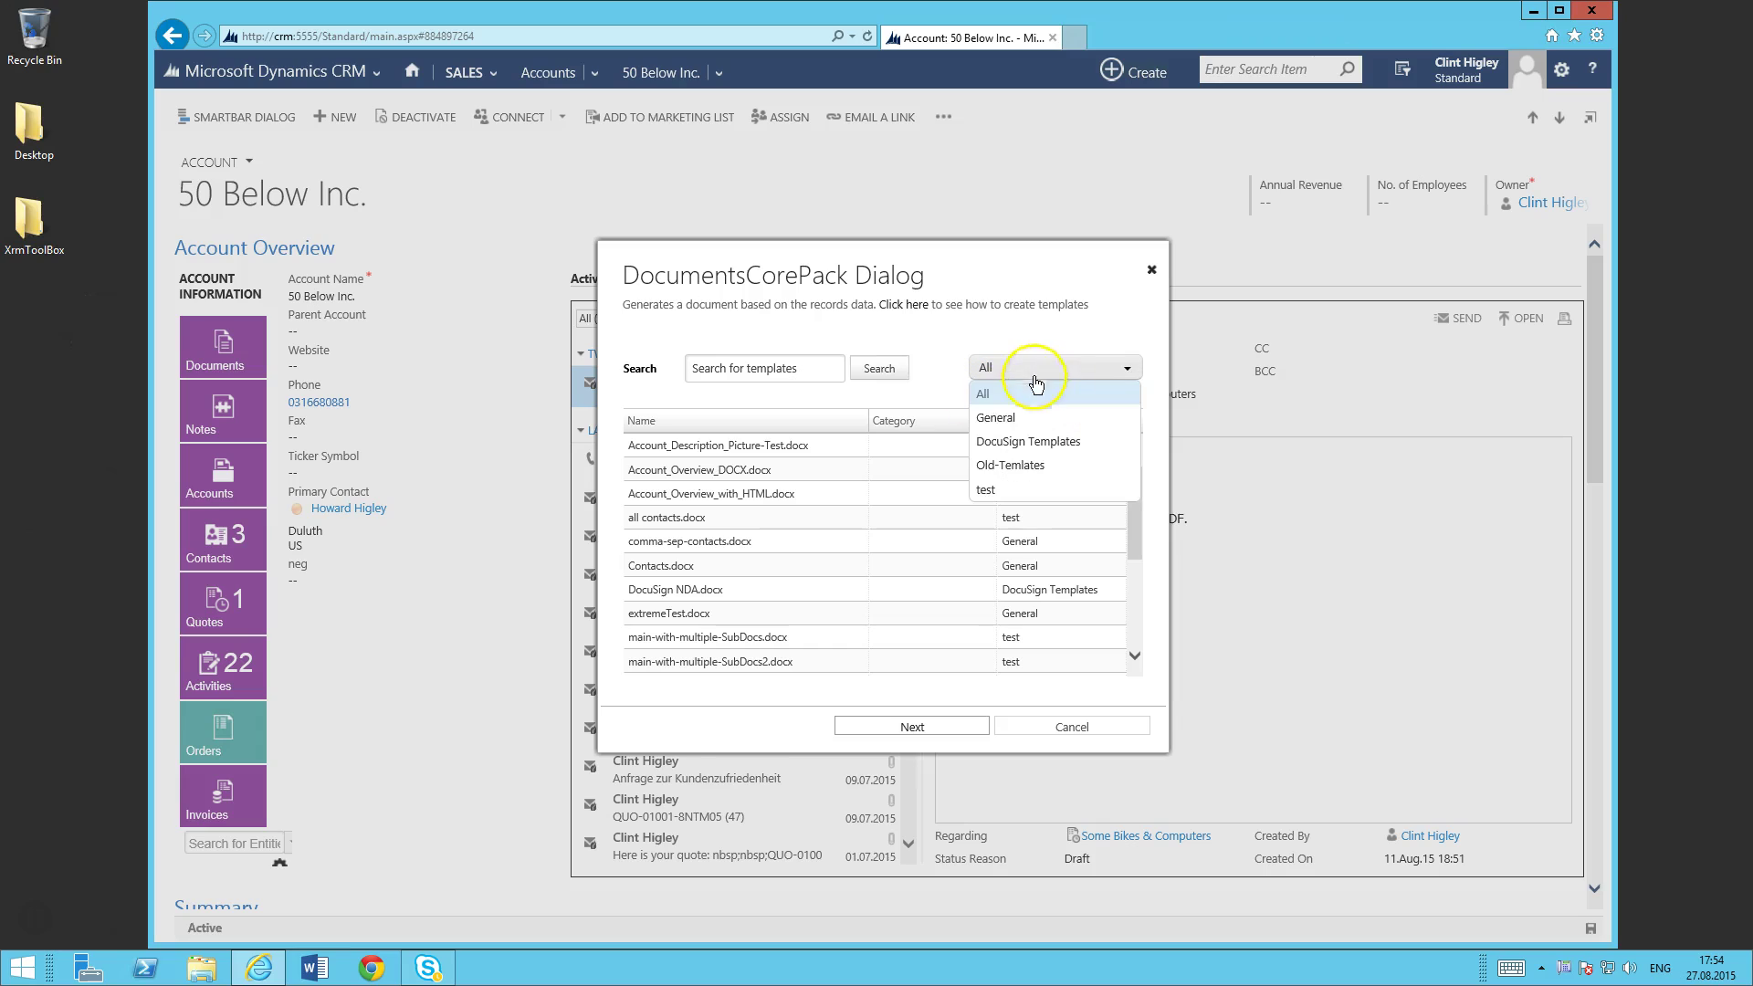
pyautogui.click(1023, 452)
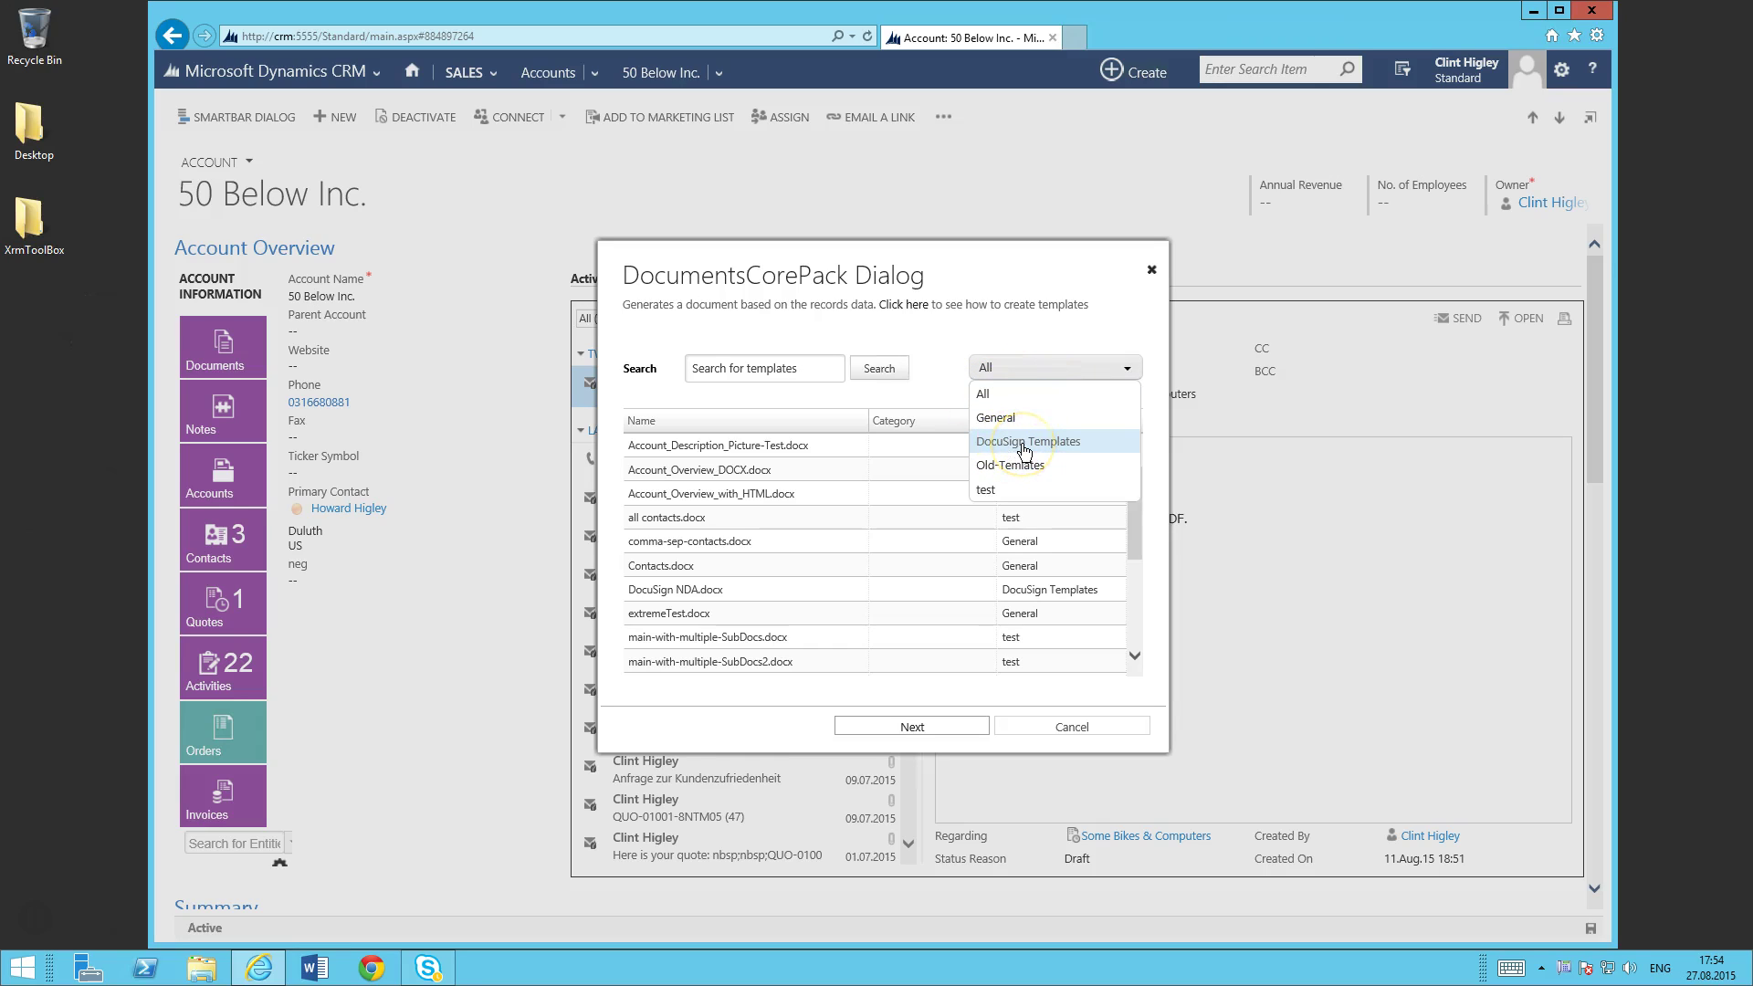
pyautogui.click(744, 448)
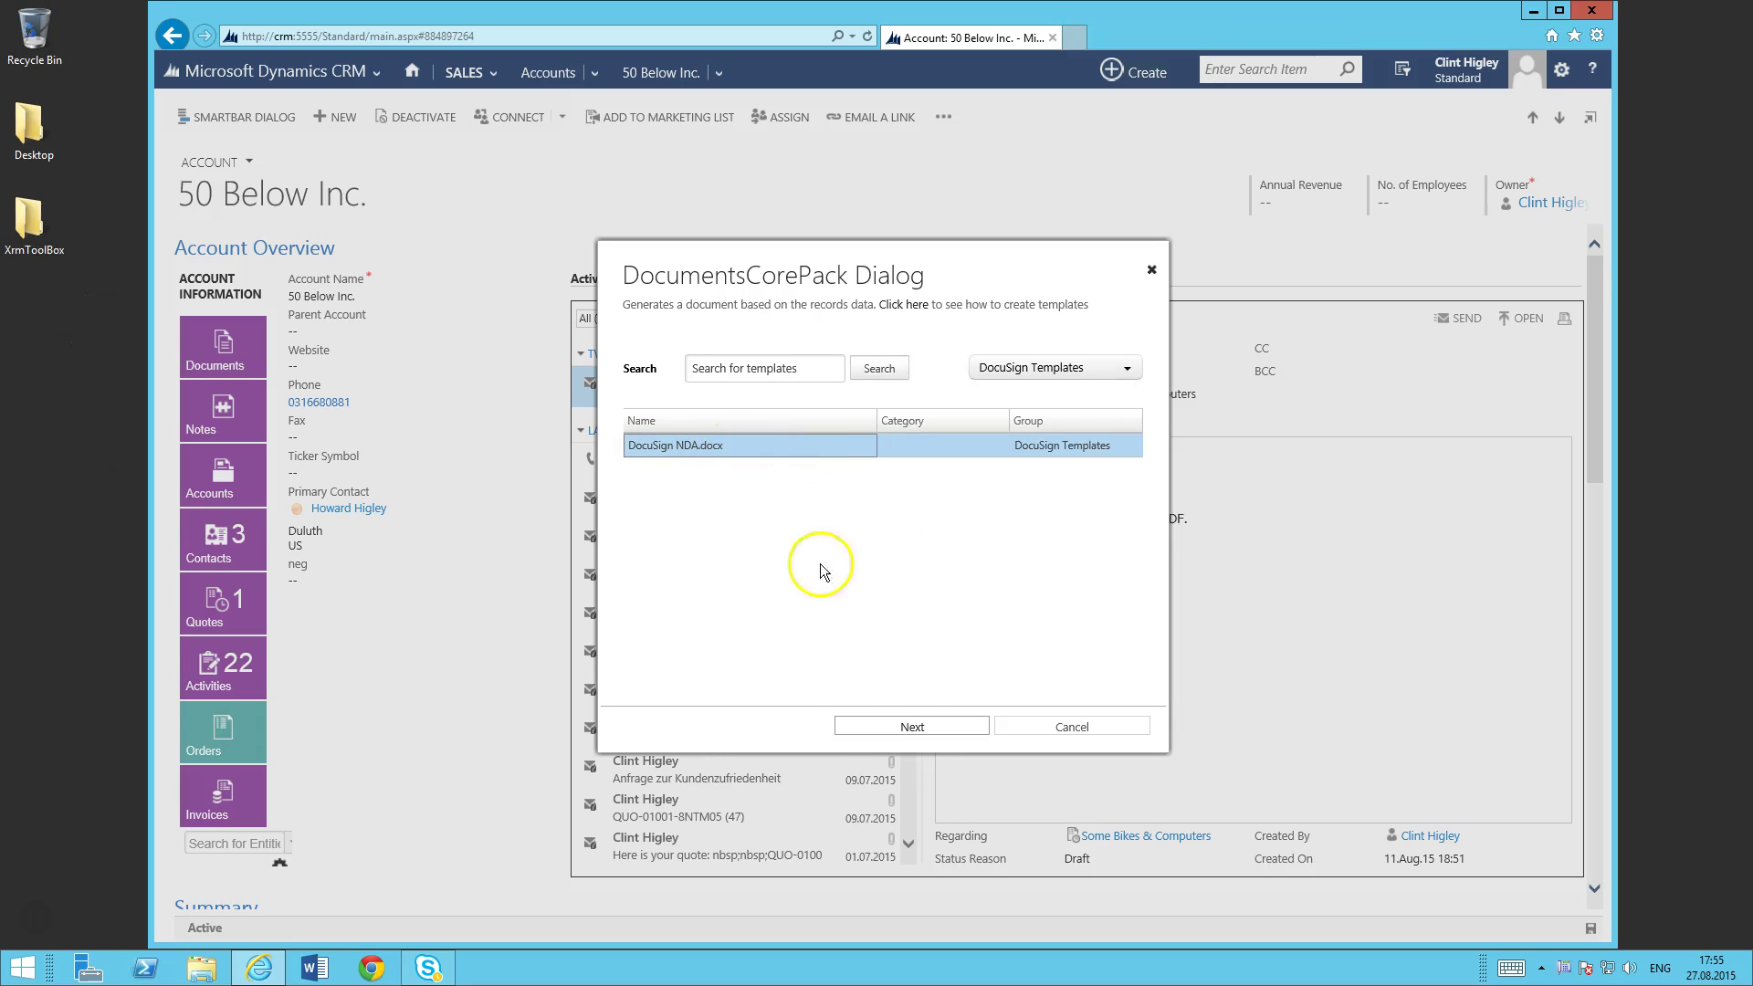
pyautogui.click(931, 732)
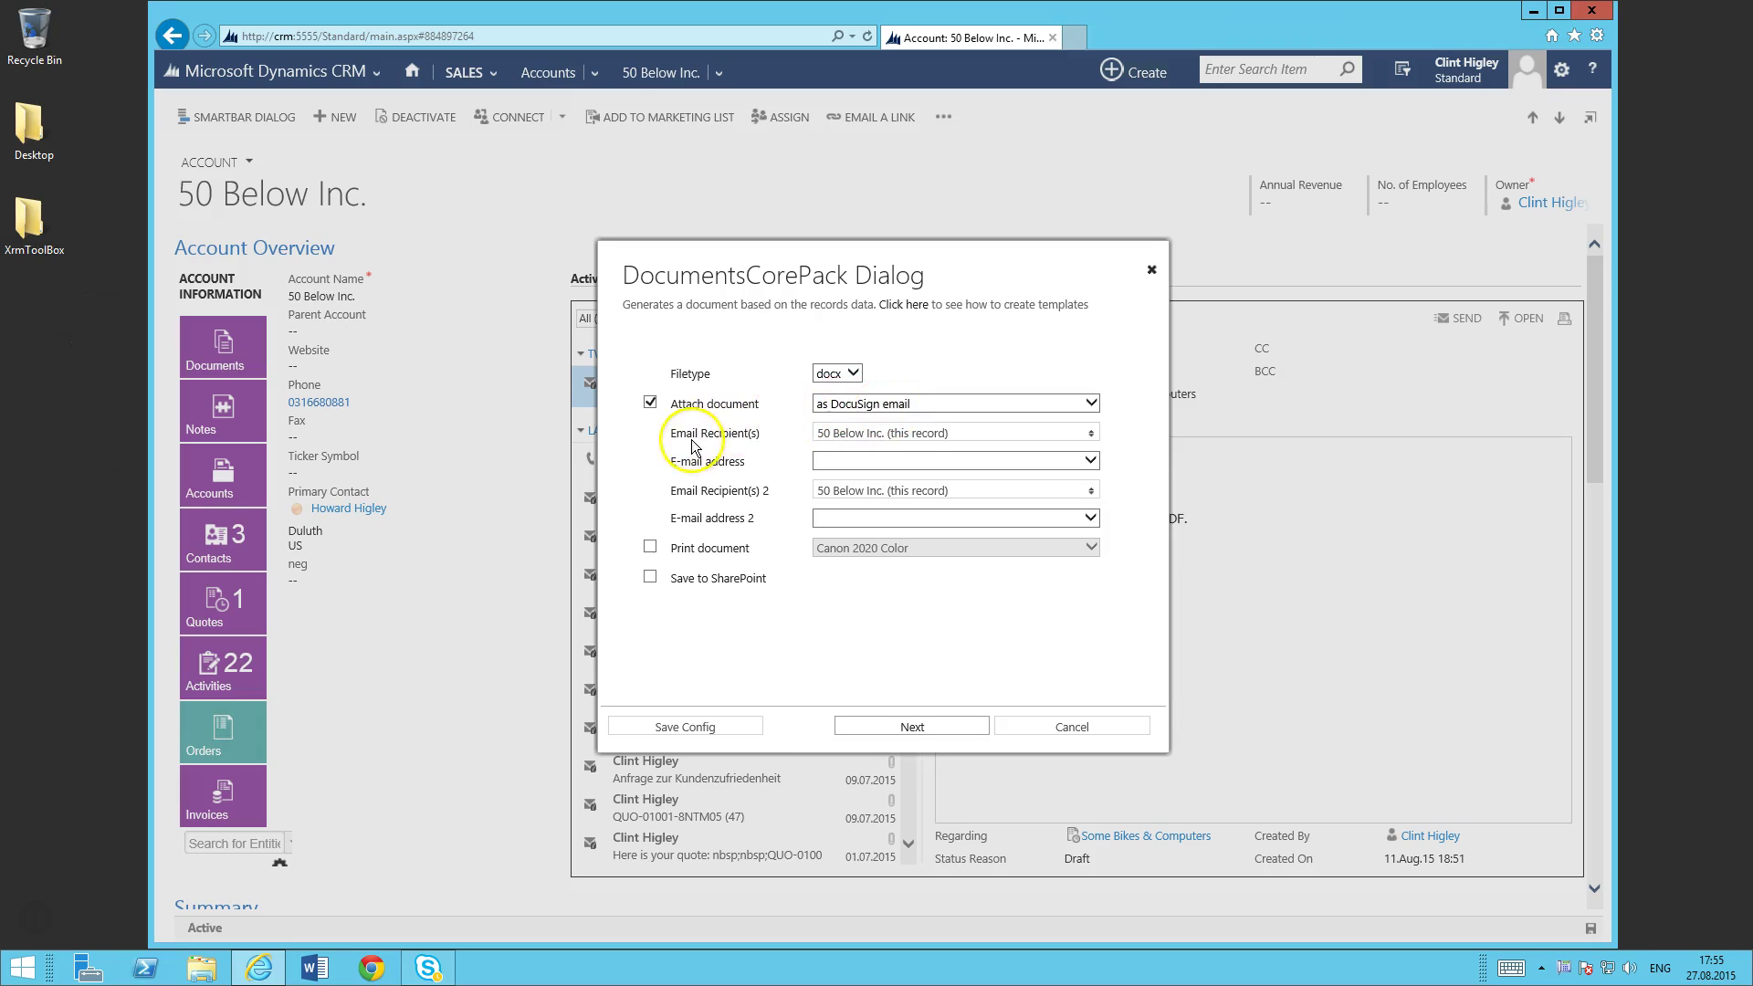
# - Set the primary contact as first DocuSign recipient and a second contact's other email as recipient 2
pyautogui.click(860, 437)
pyautogui.click(900, 538)
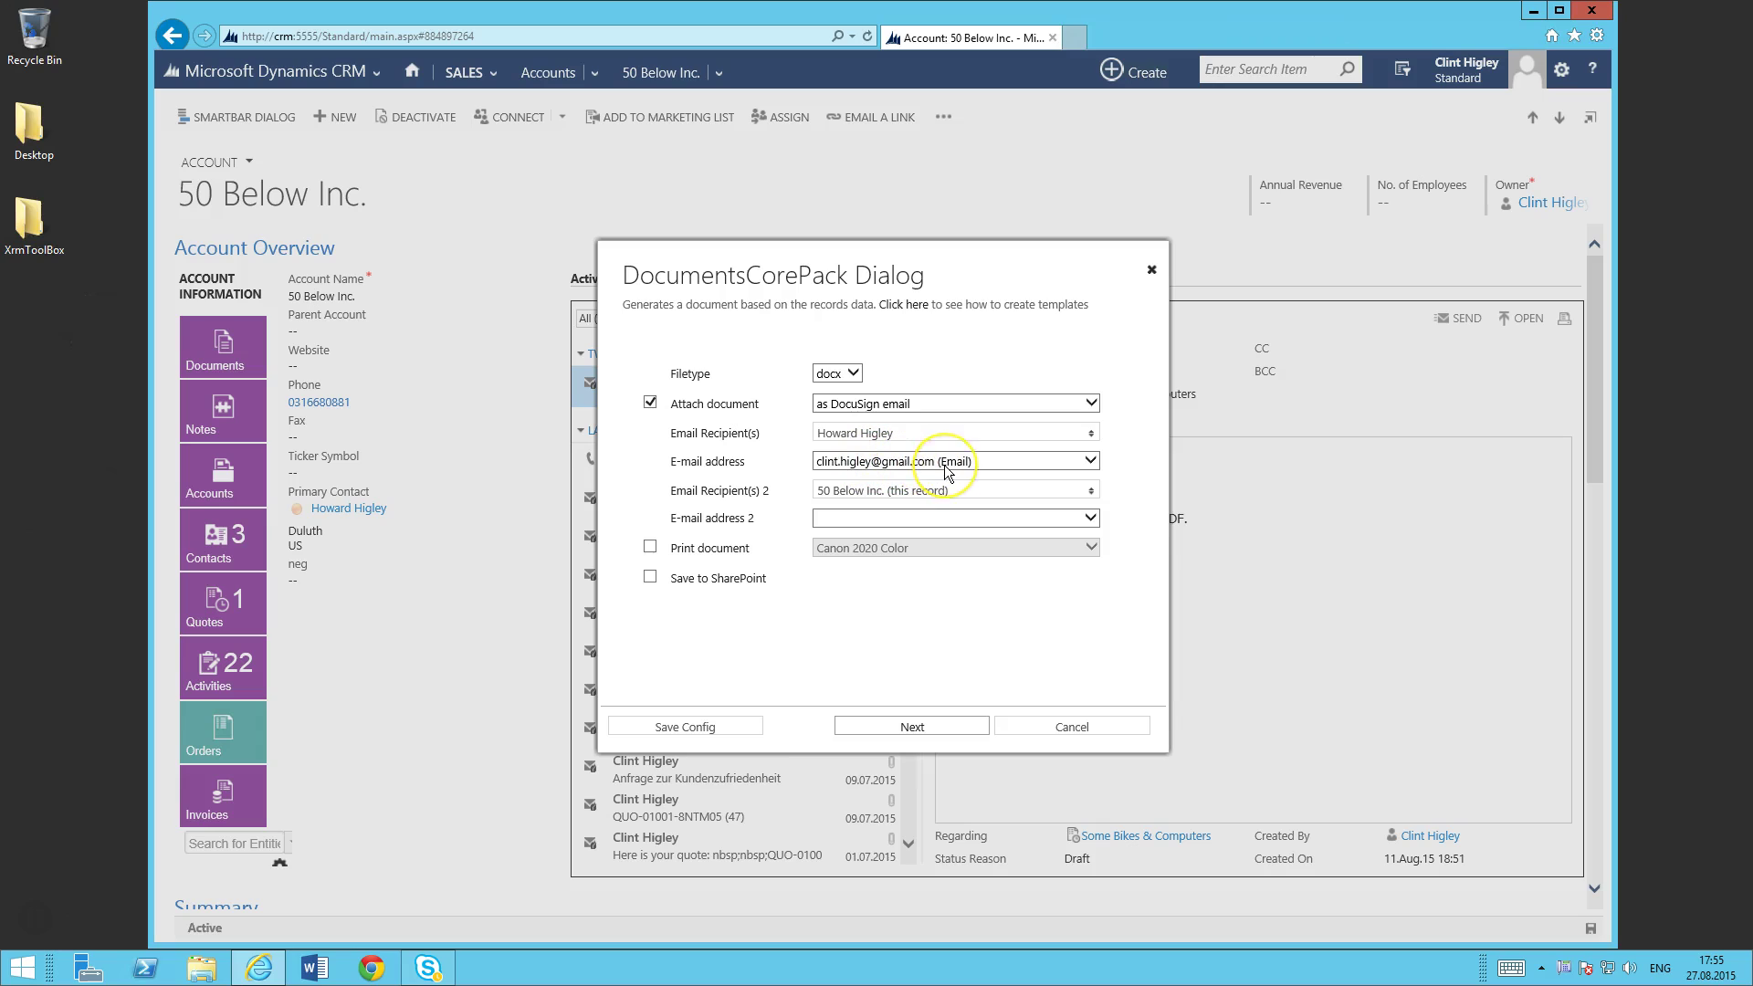
pyautogui.click(871, 494)
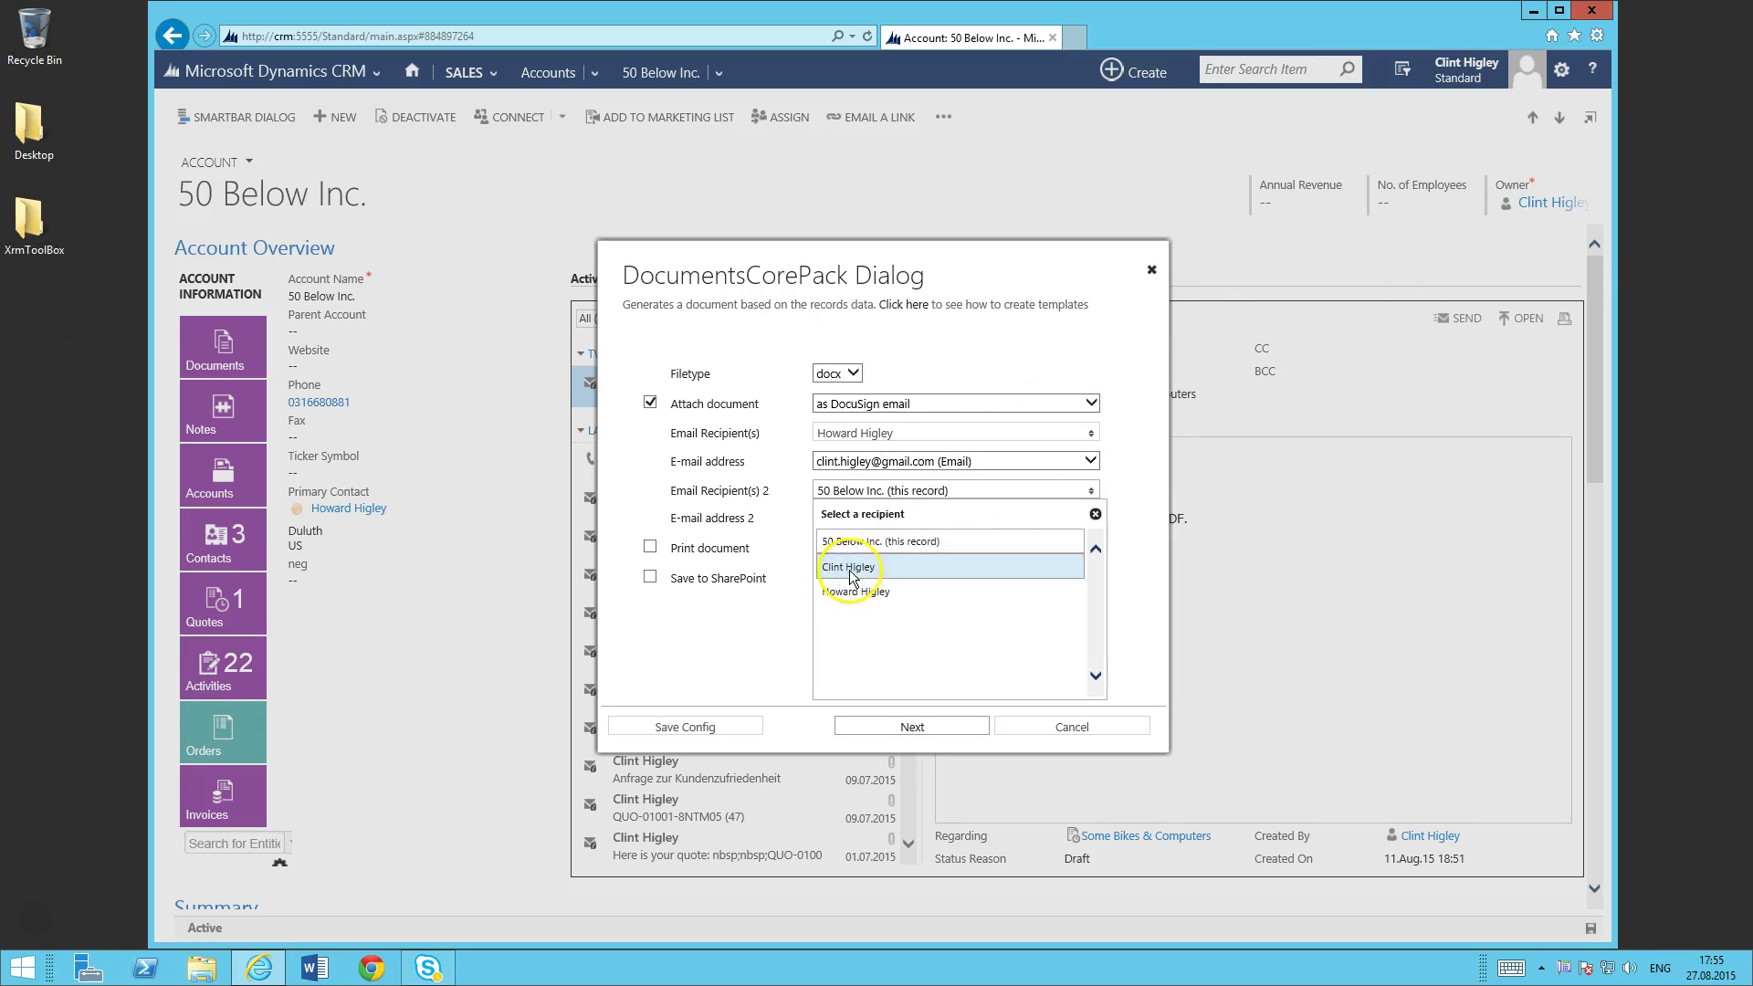
pyautogui.click(880, 568)
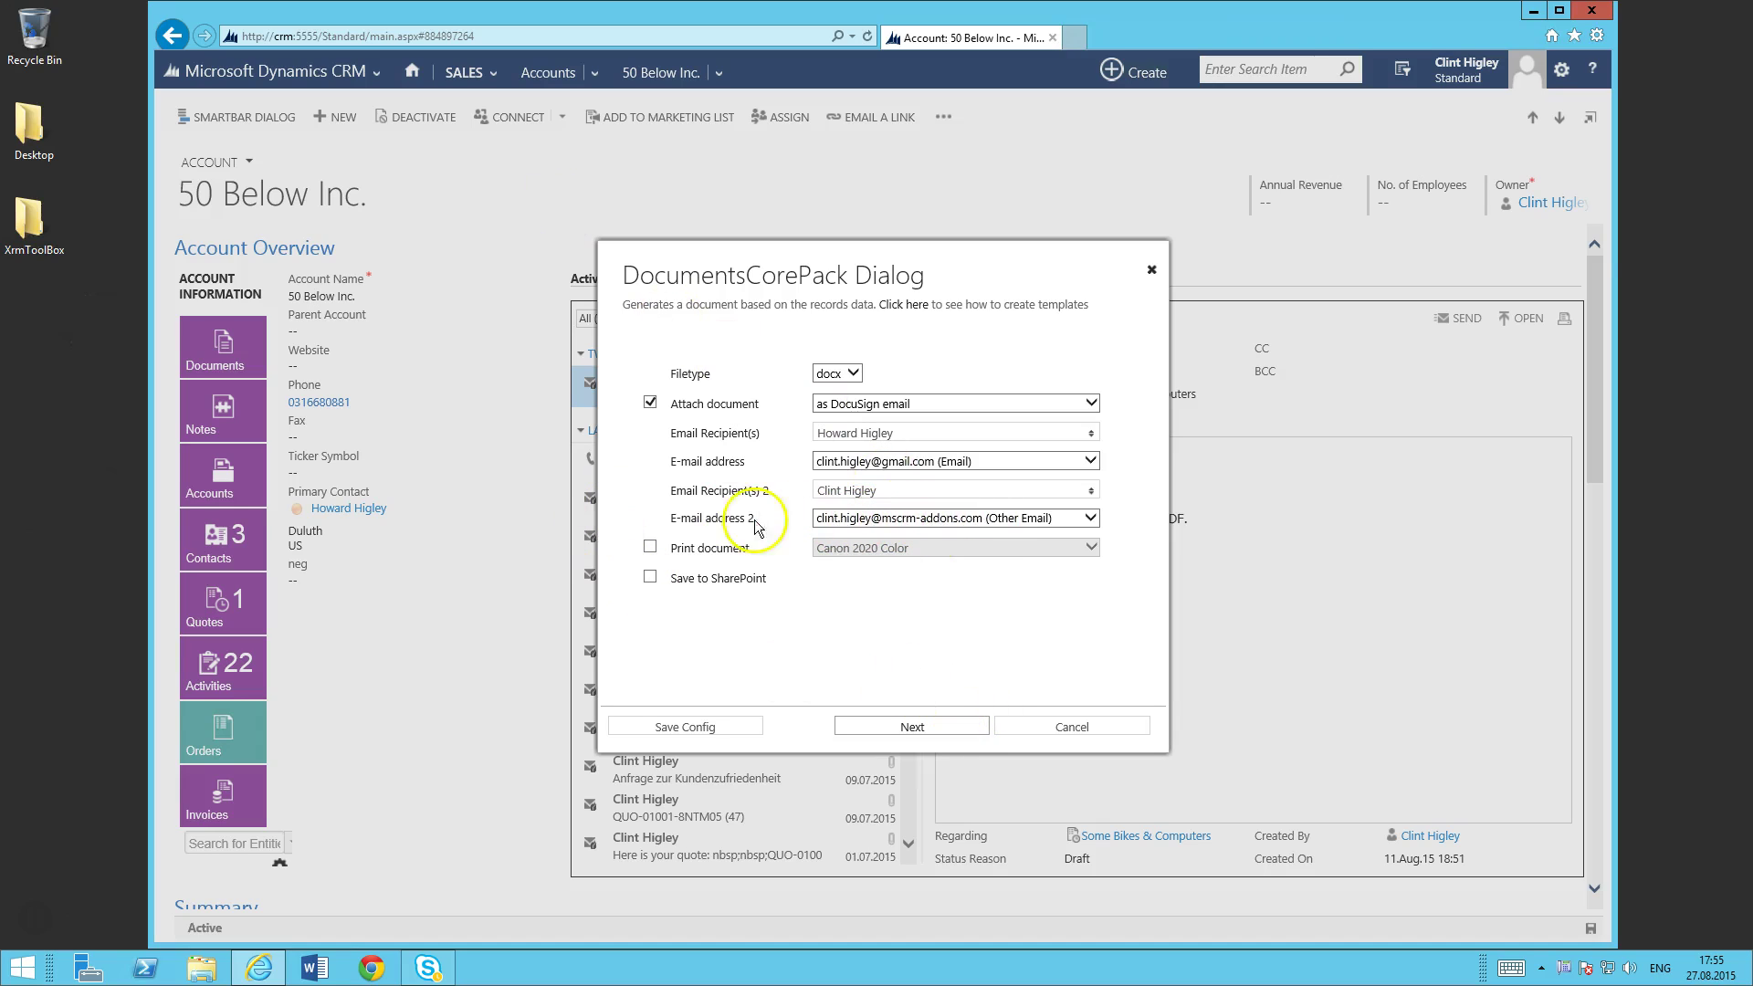
# - Generate the NDA document and scroll through it in the preview
pyautogui.click(913, 731)
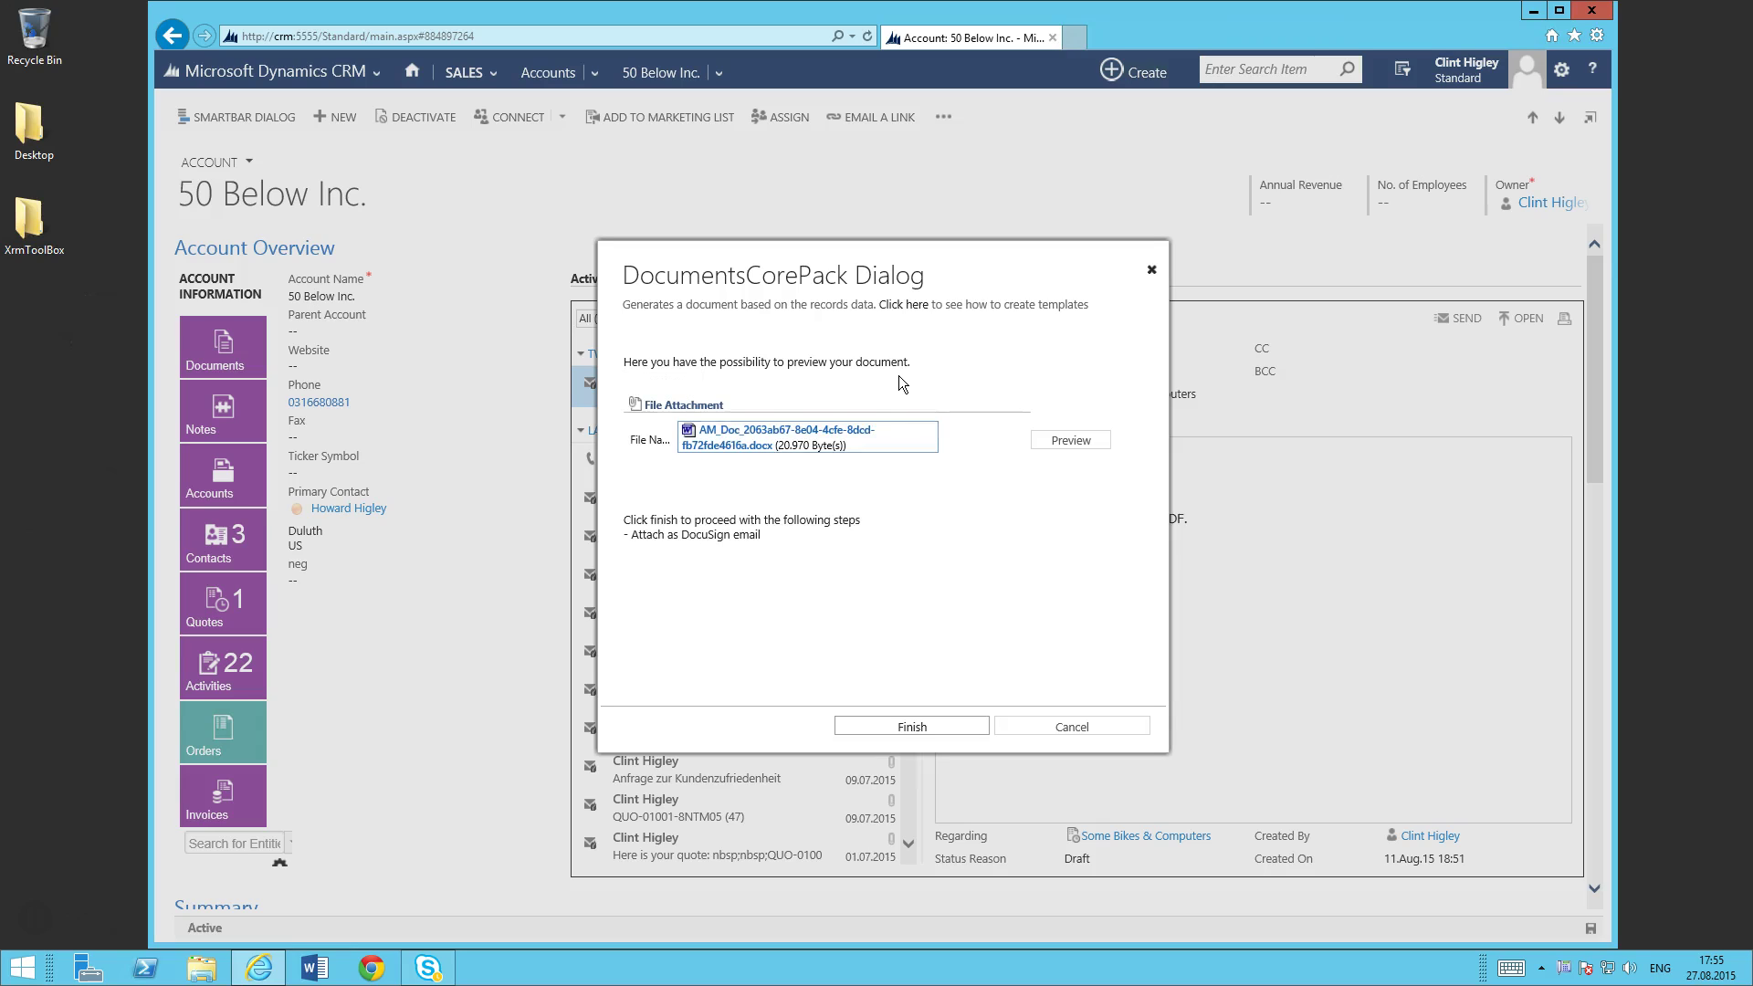
pyautogui.click(1070, 442)
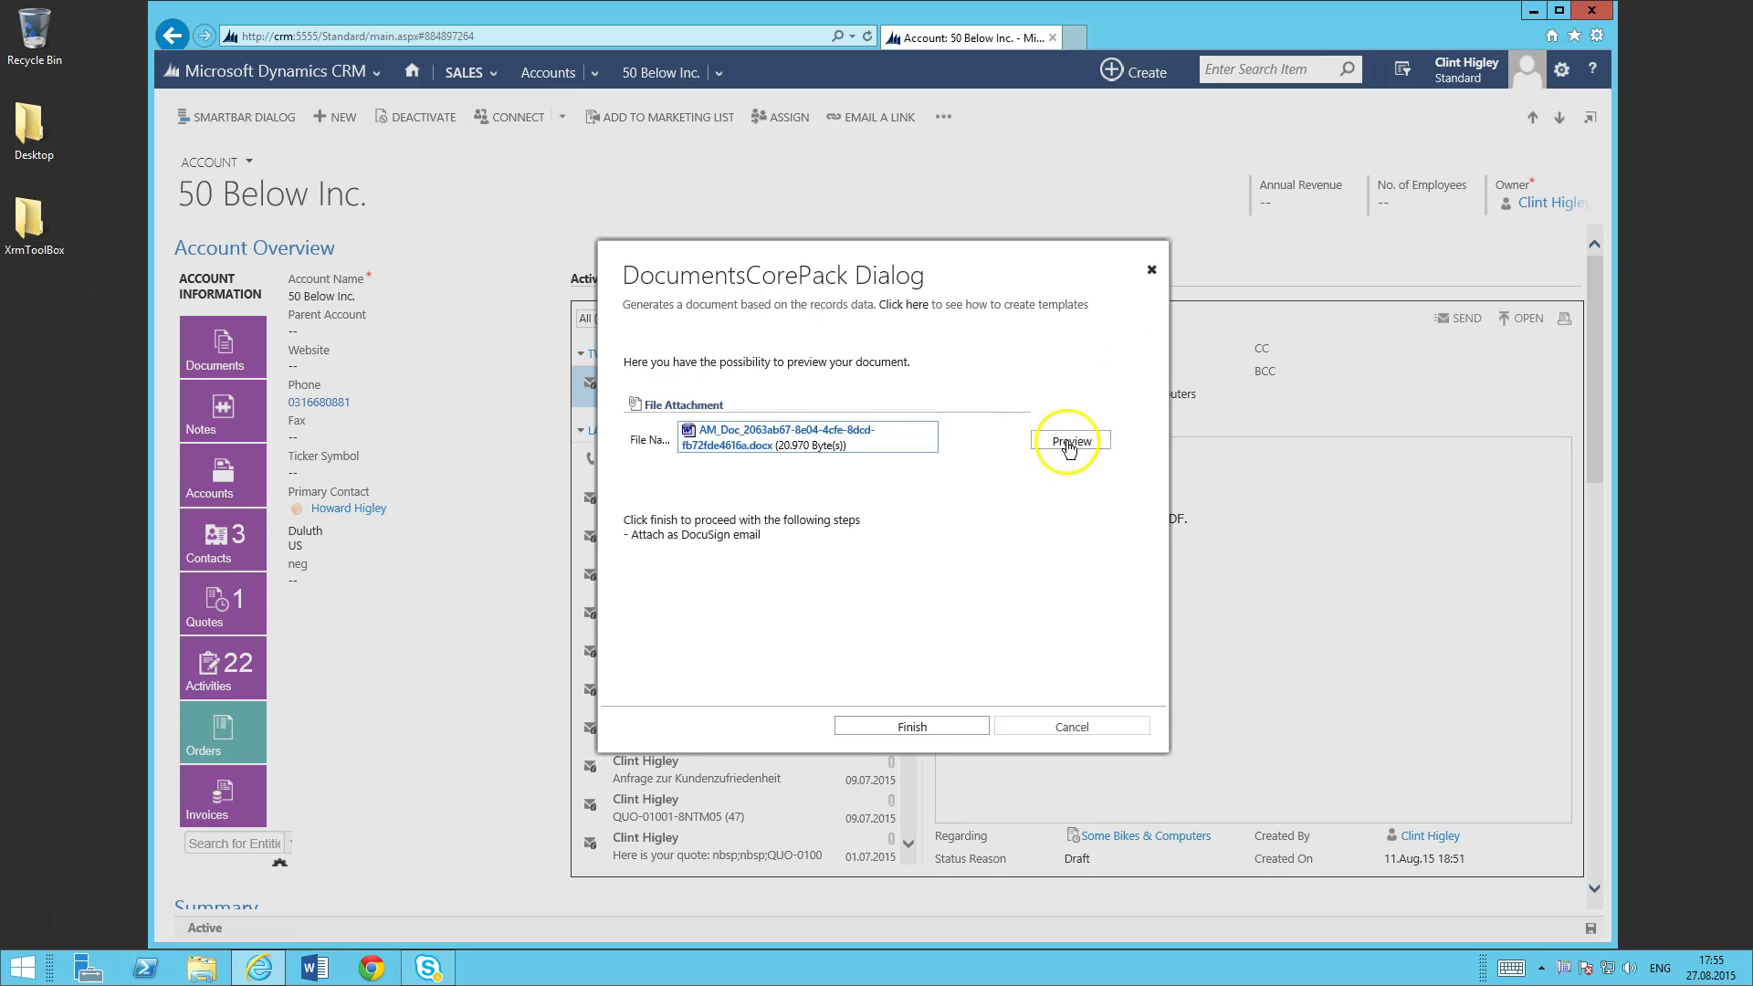
pyautogui.scroll(-10, 938, 446)
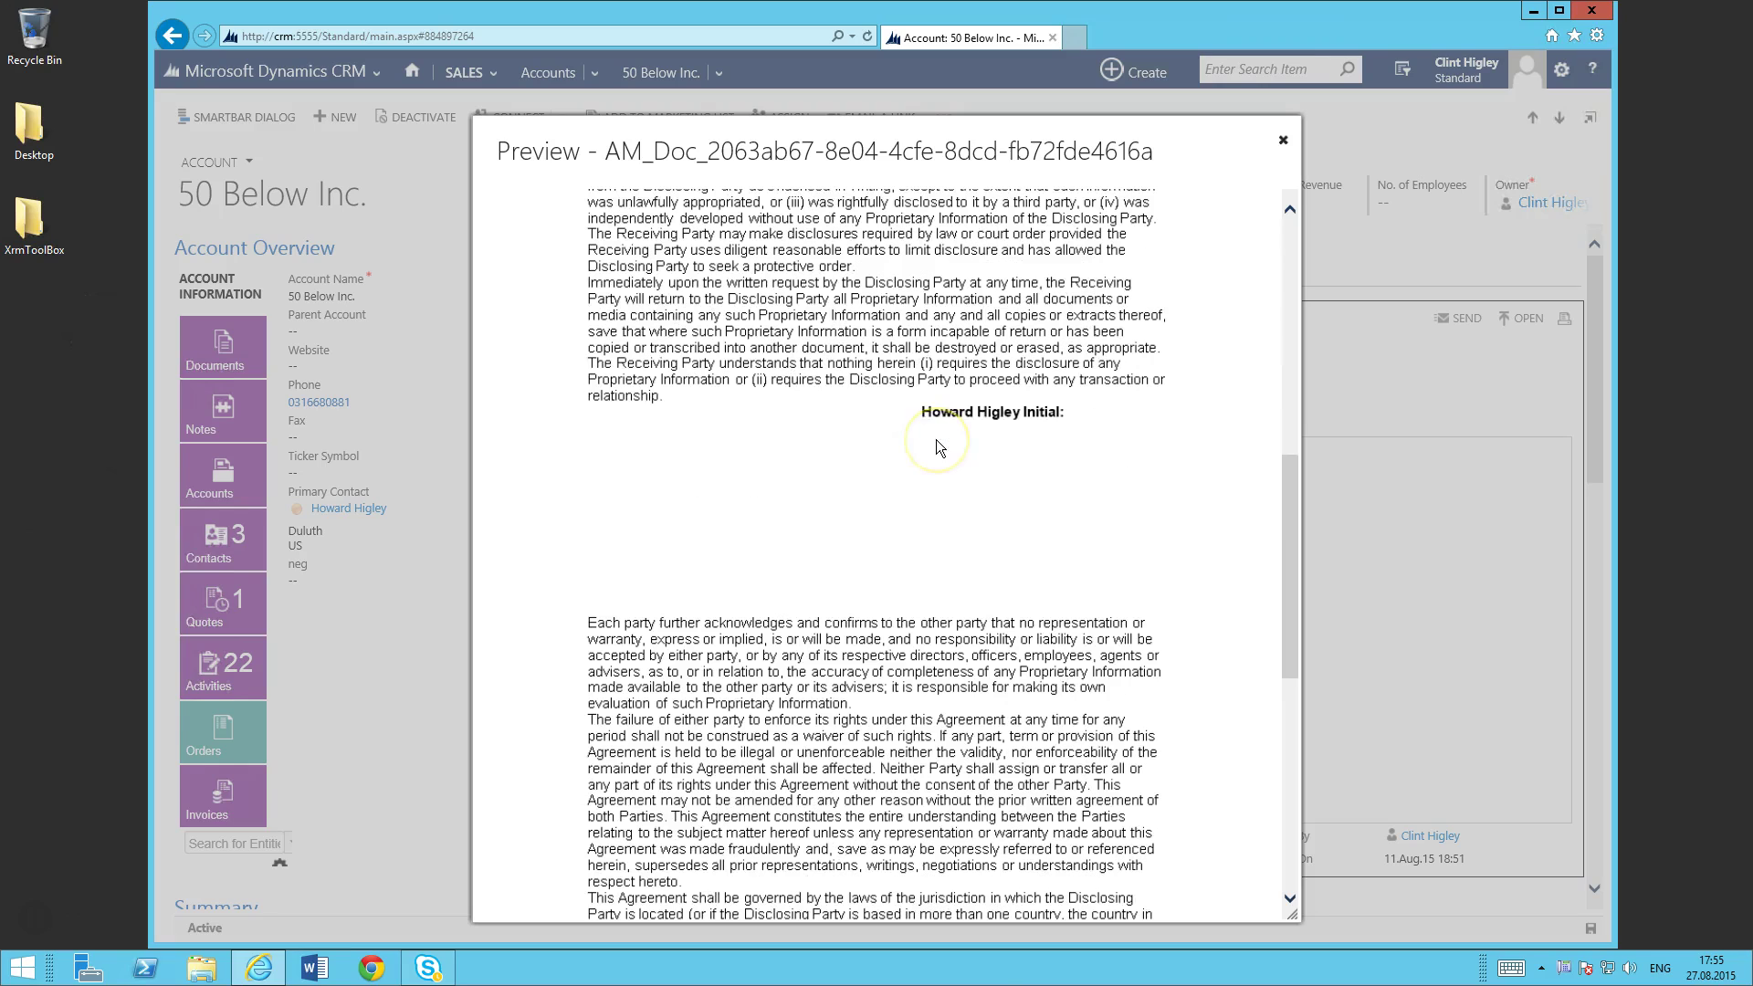
pyautogui.scroll(-6, 1035, 468)
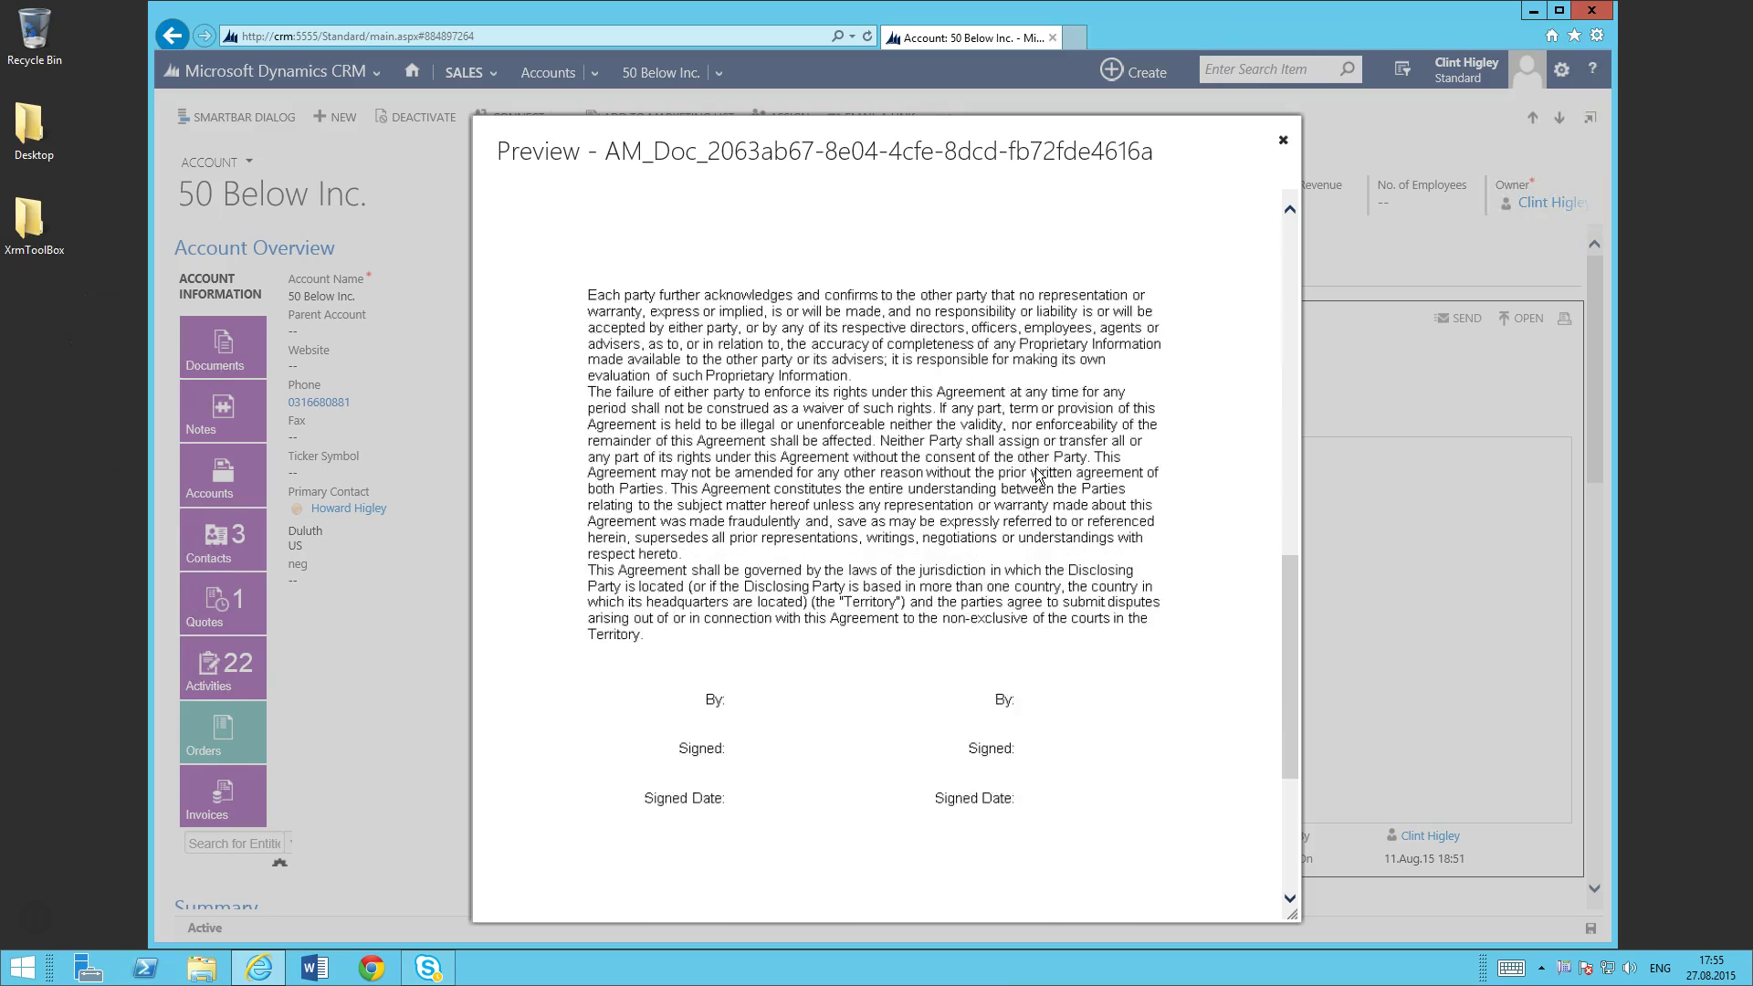
pyautogui.scroll(6, 1036, 467)
pyautogui.scroll(5, 1035, 467)
pyautogui.scroll(-11, 1036, 484)
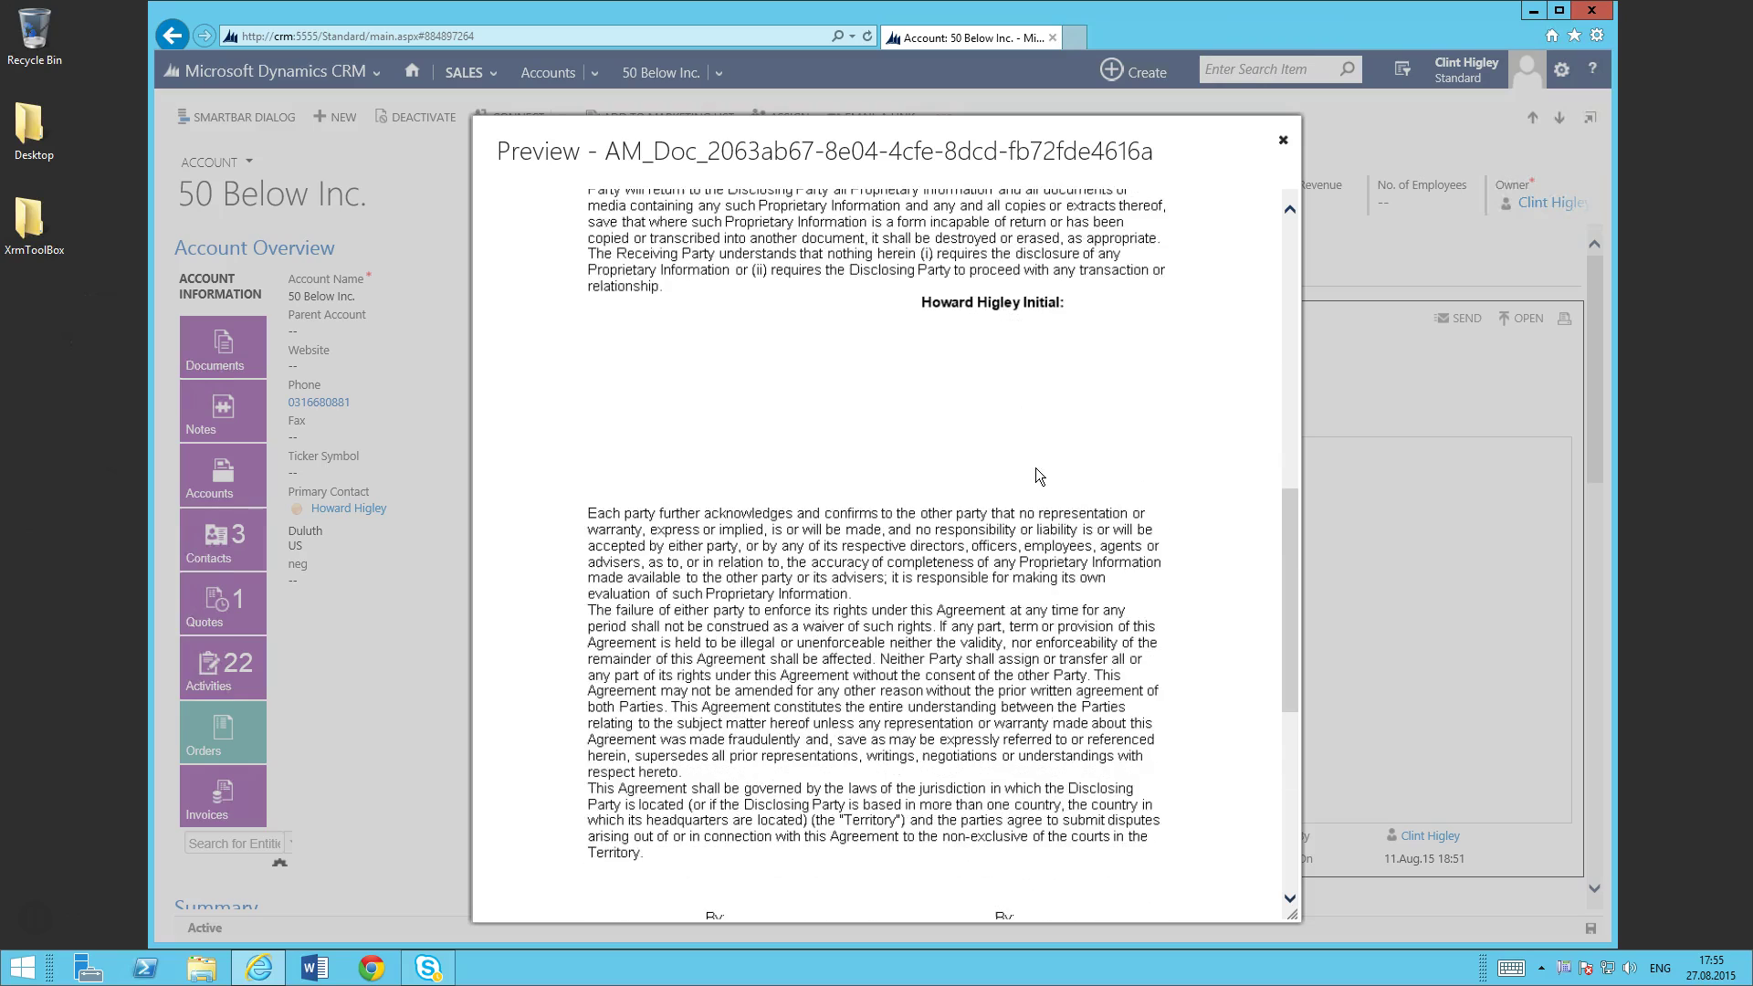
# - Close the preview and finish sending the NDA as a DocuSign email
pyautogui.click(904, 517)
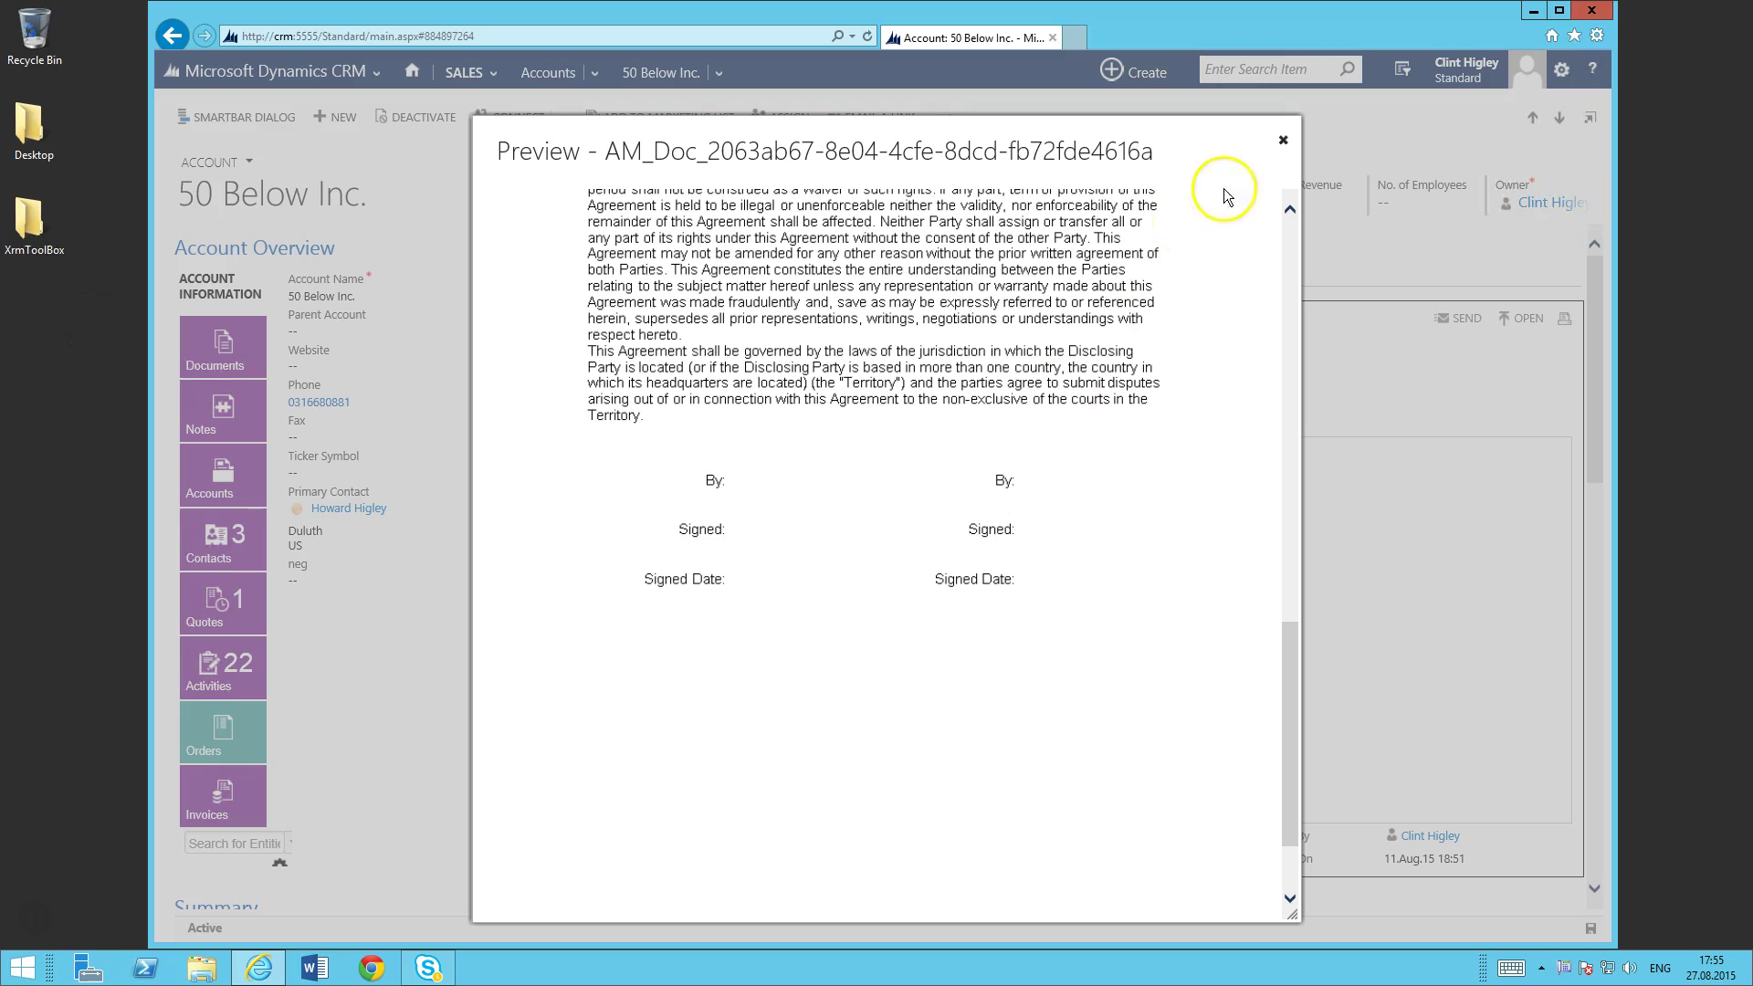
pyautogui.click(1283, 142)
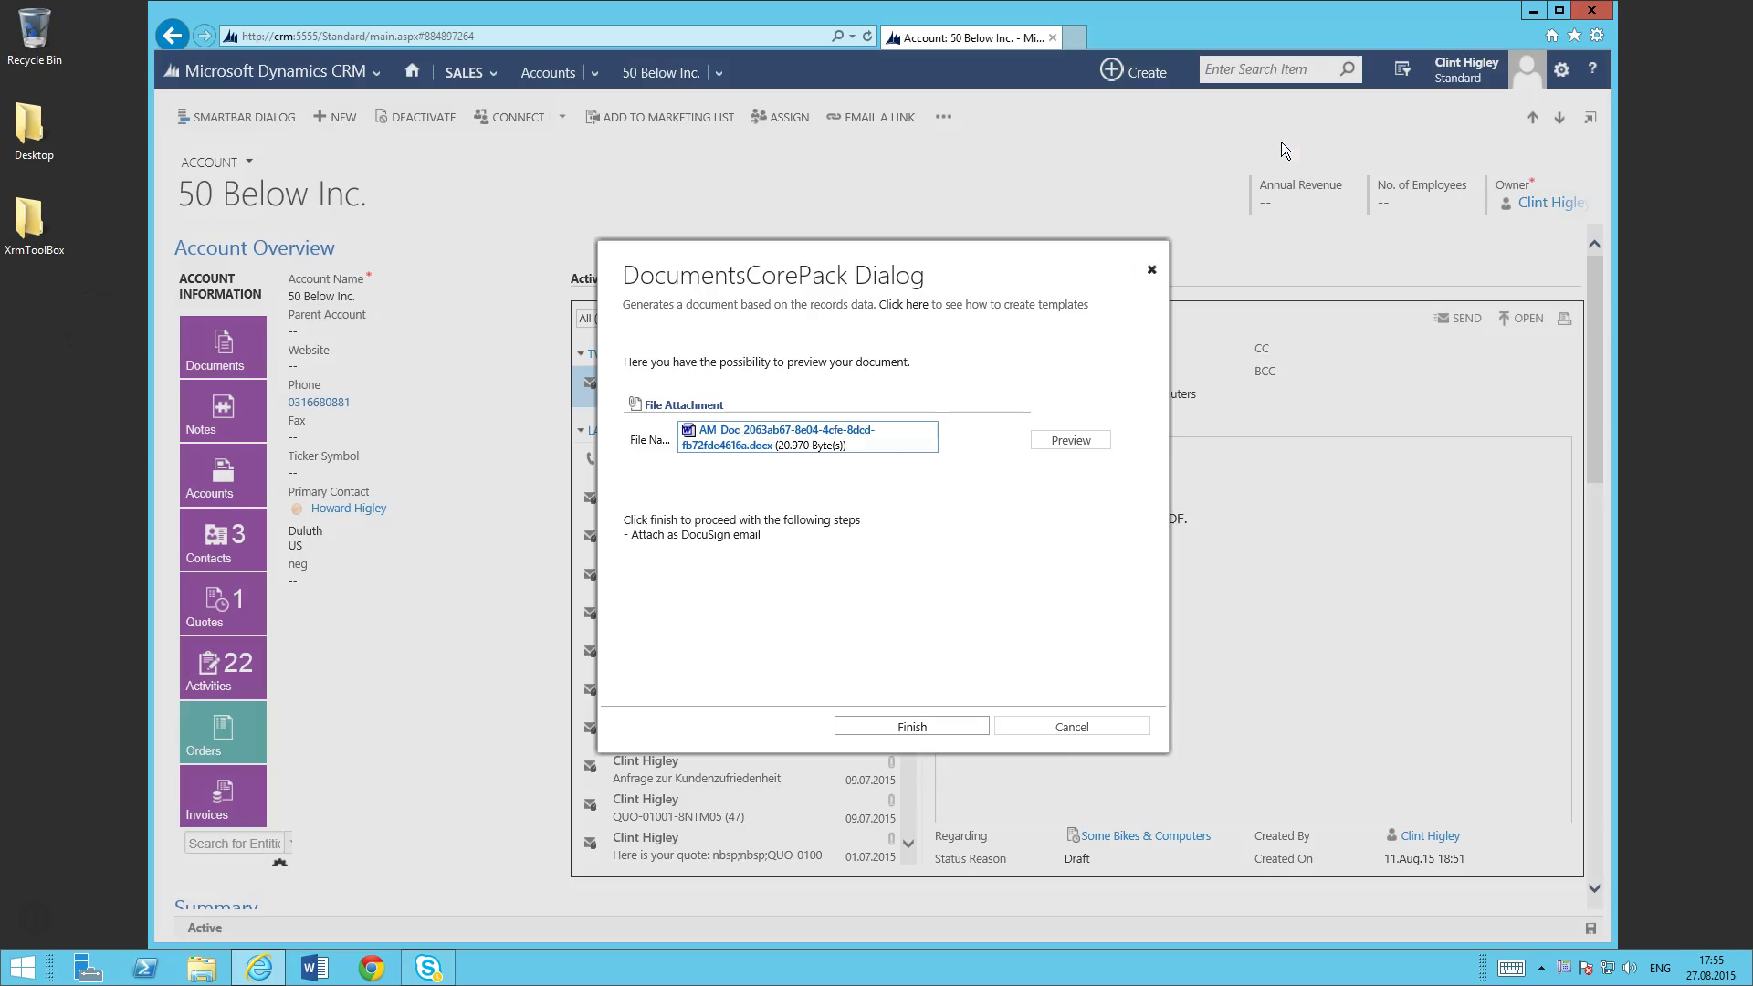
pyautogui.click(913, 727)
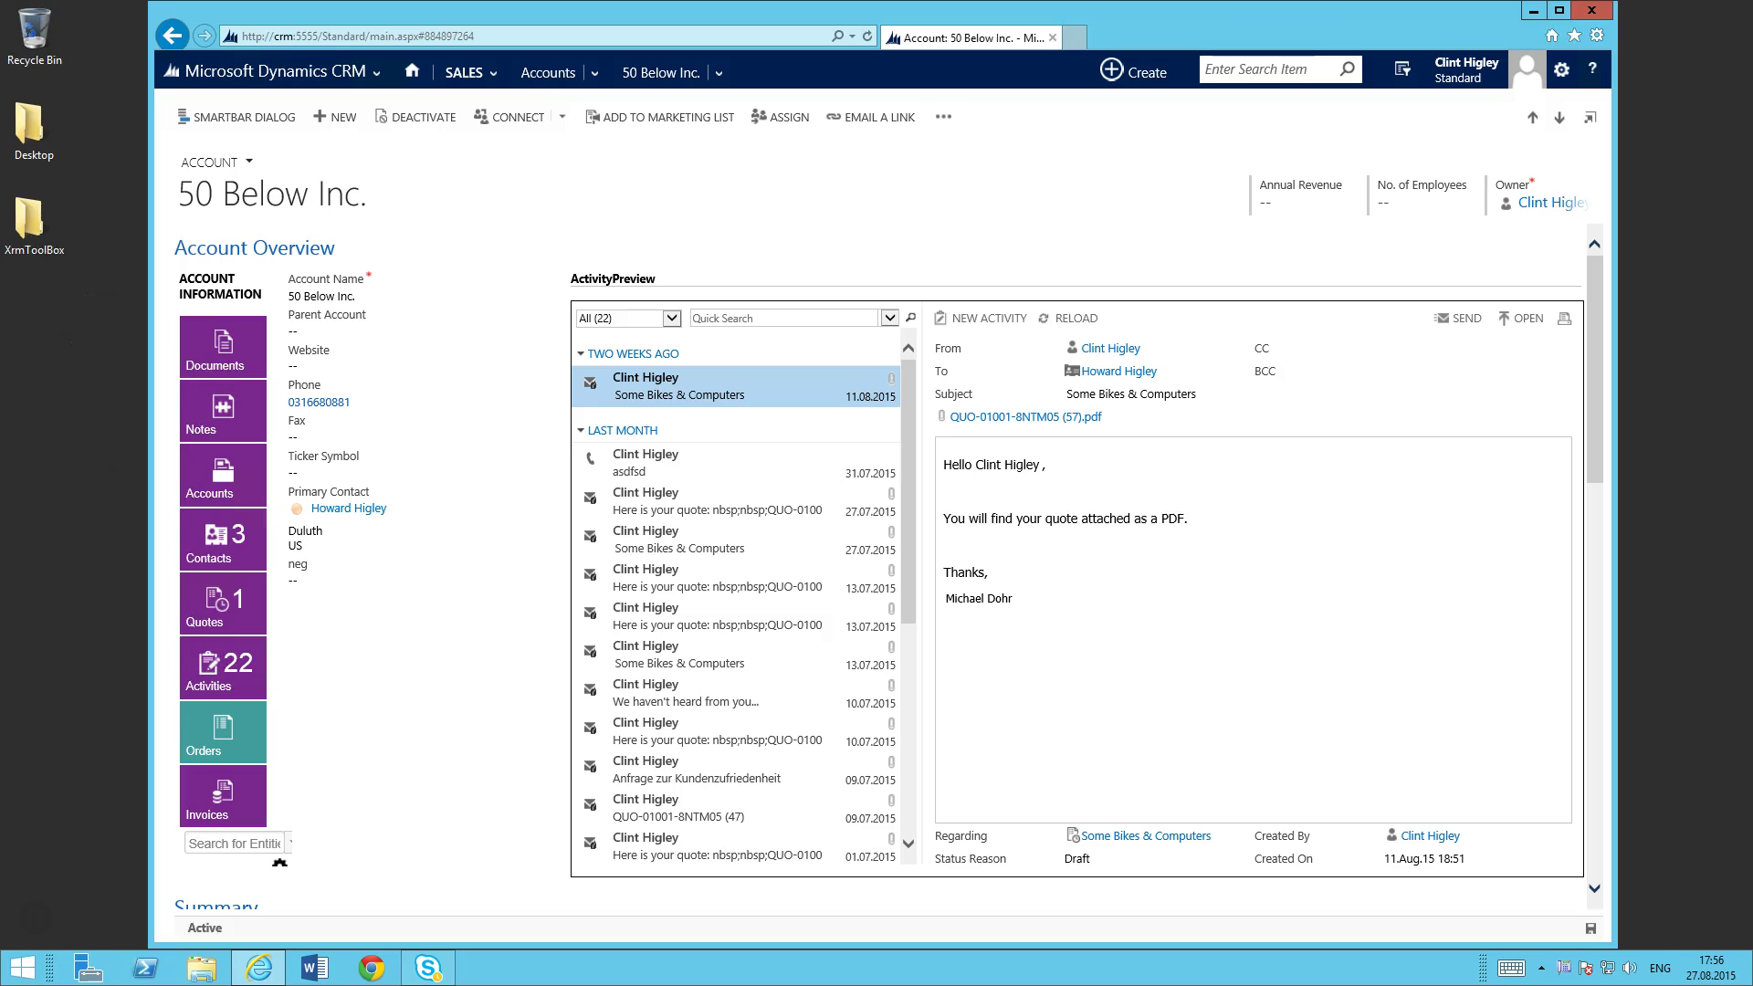
# - Switch to the Google Inbox window showing the 'Please Review and sign your document' email
pyautogui.hotkey('alt', 'Tab')
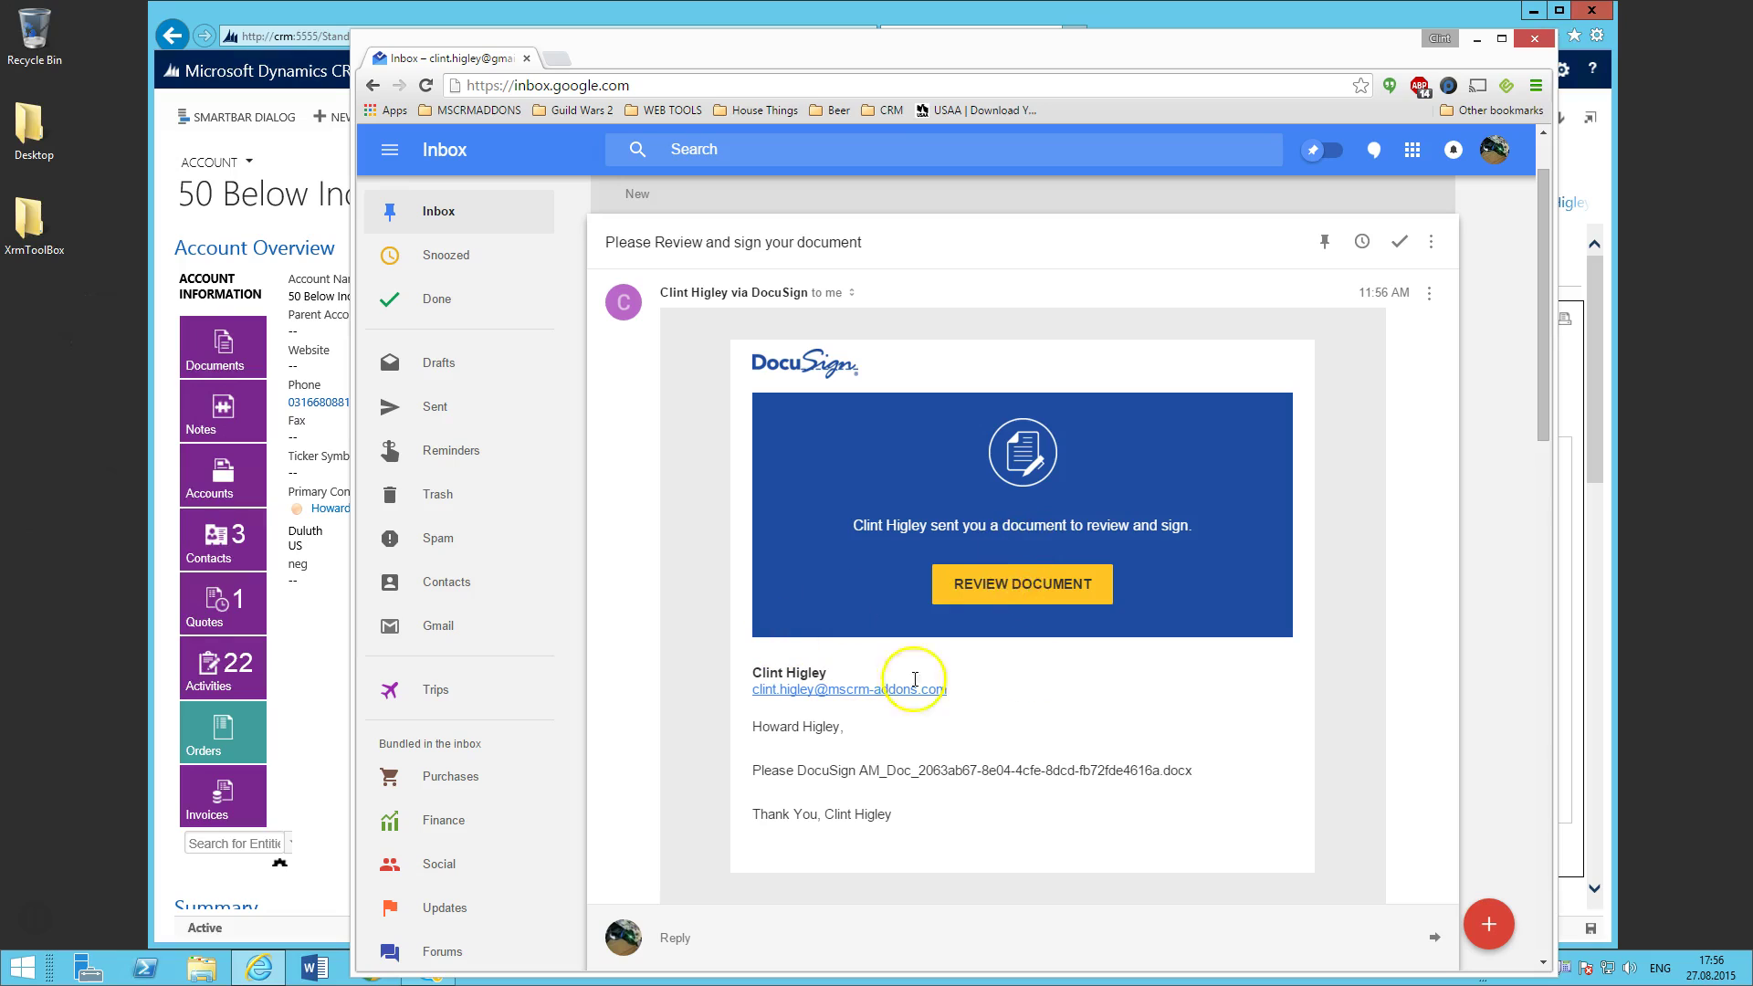
# - Open the NDA in DocuSign and agree to use electronic records and signatures
pyautogui.click(1041, 602)
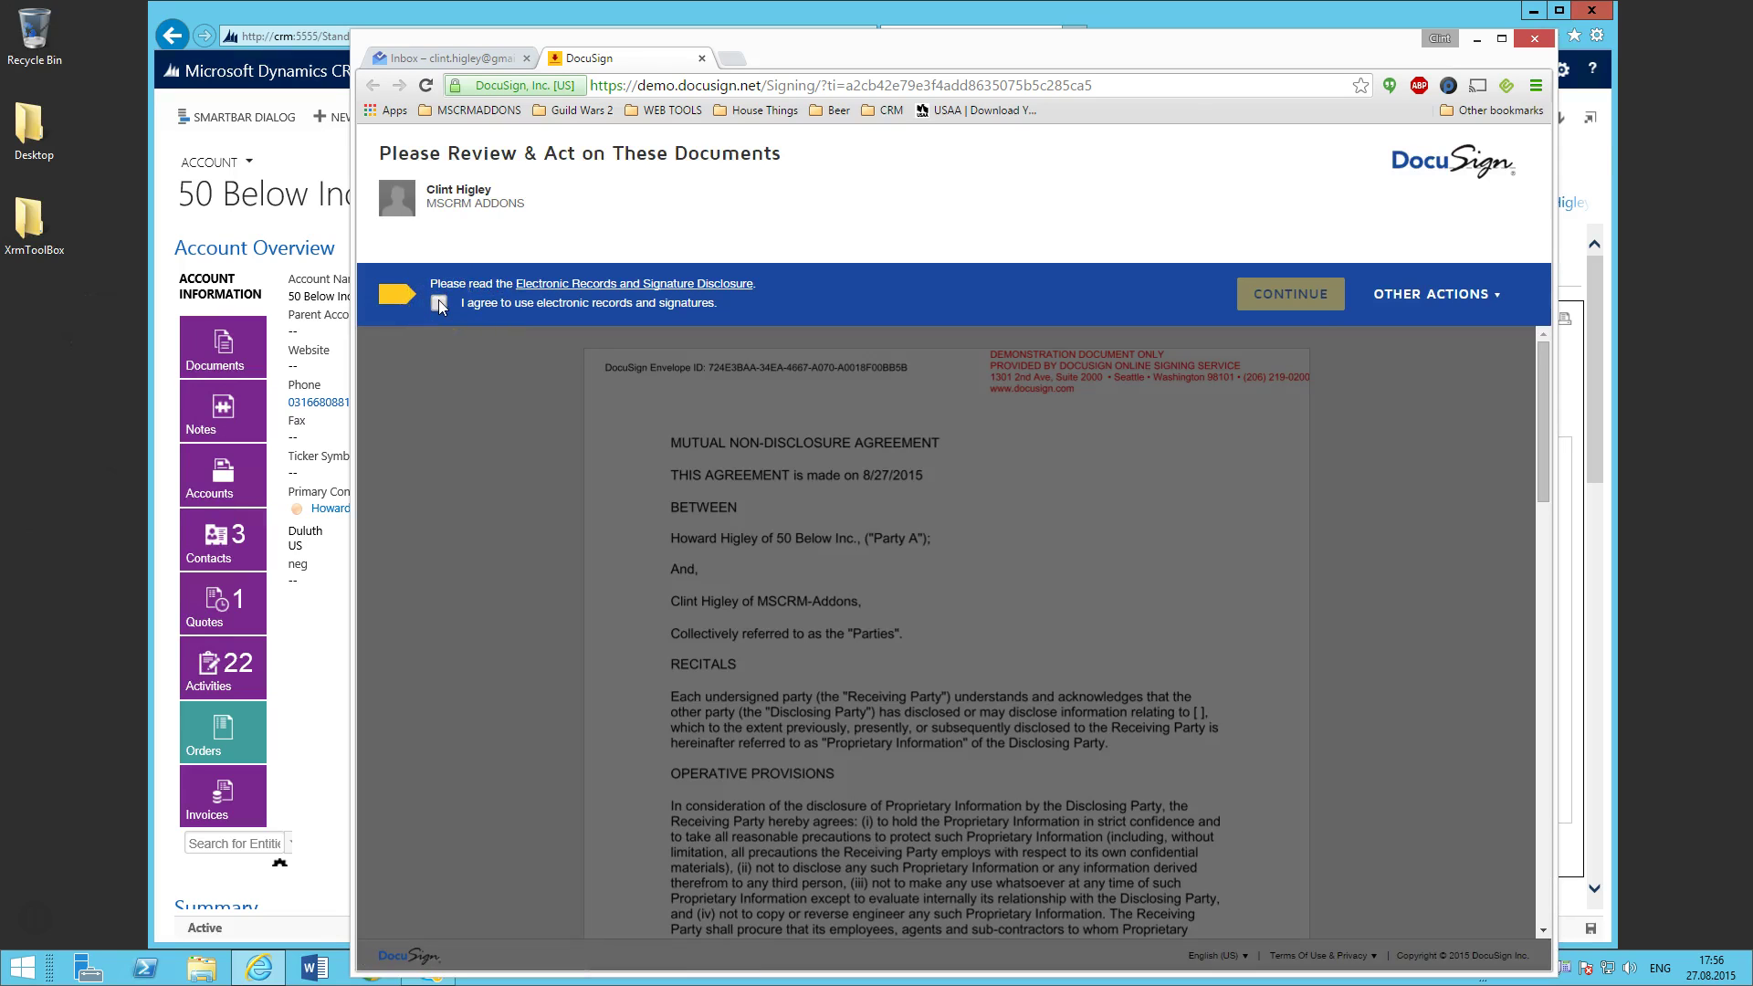
pyautogui.click(439, 304)
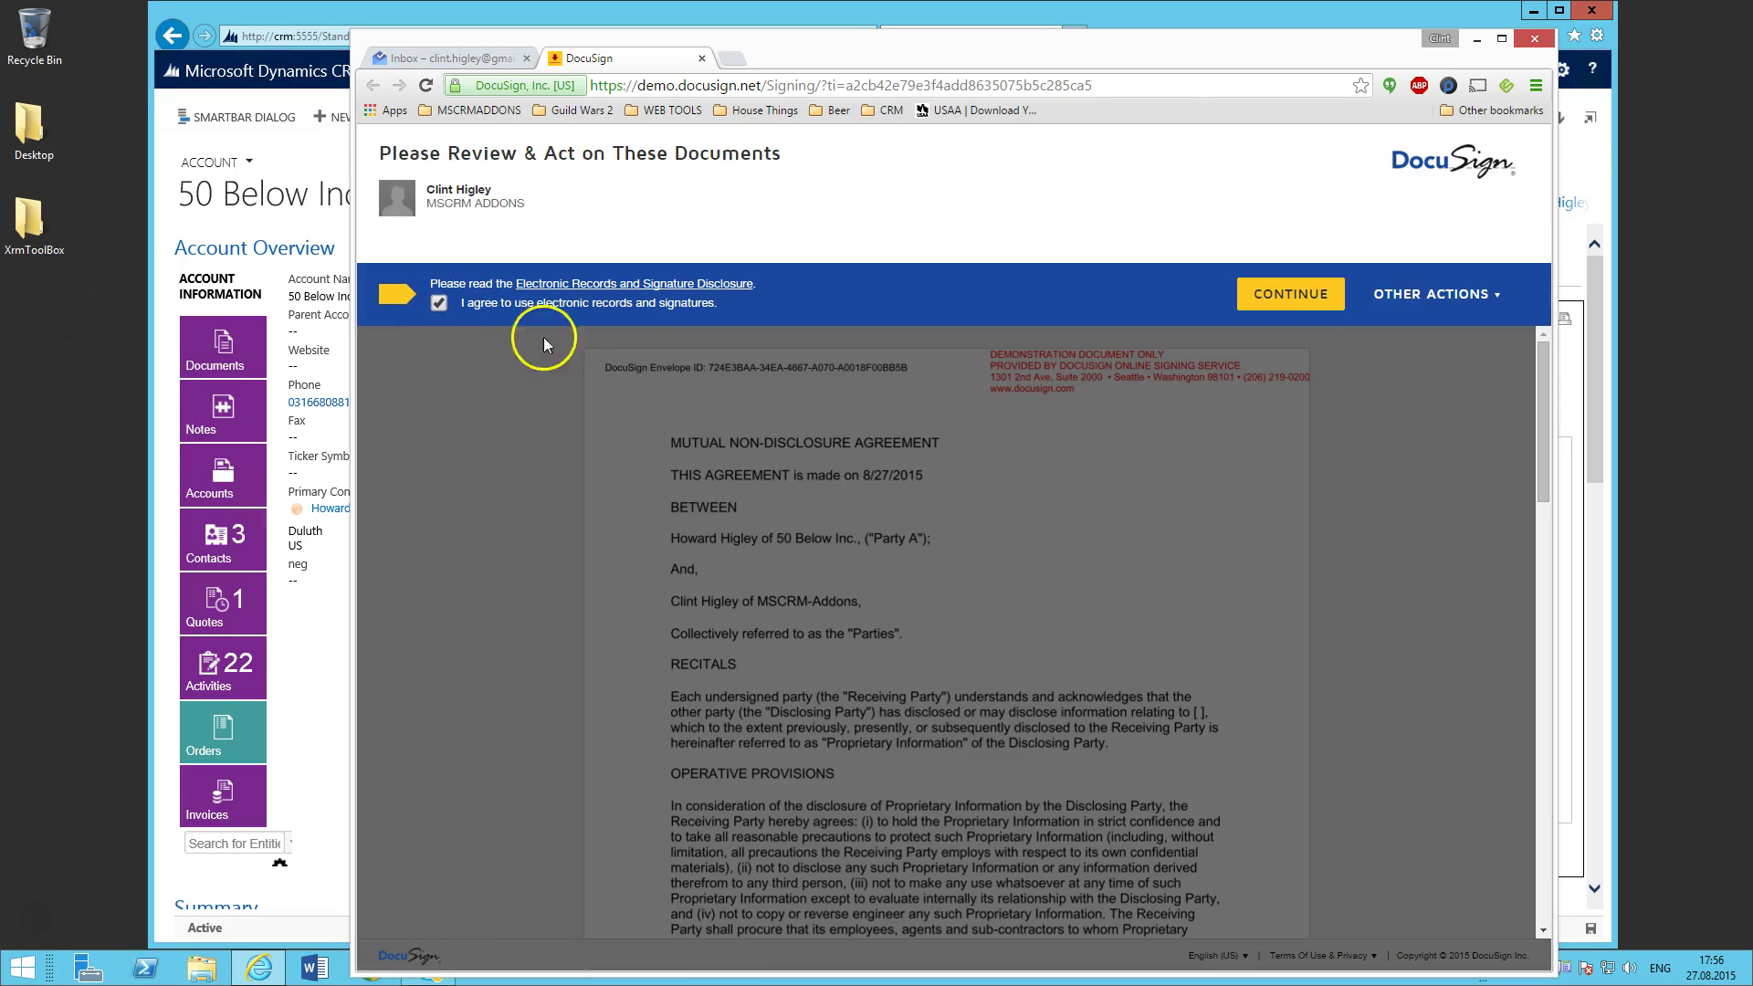
pyautogui.click(1291, 295)
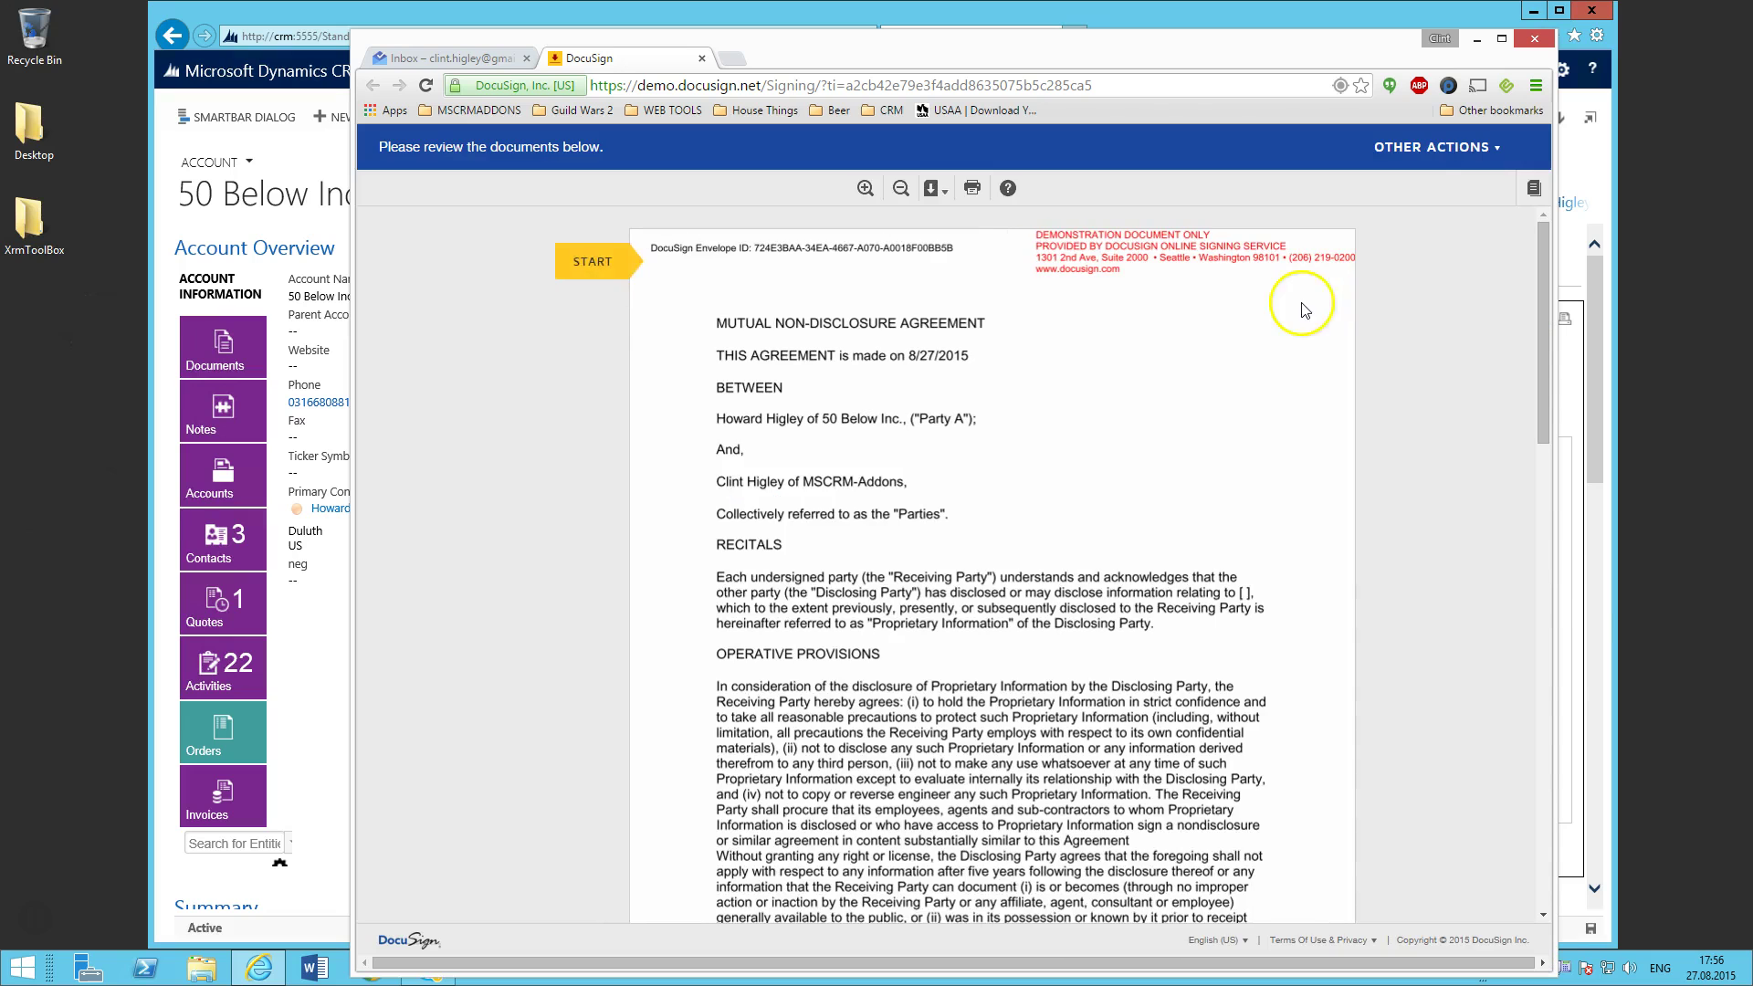
# - Adopt and apply the first party's initials in the Initial Here field
pyautogui.click(596, 271)
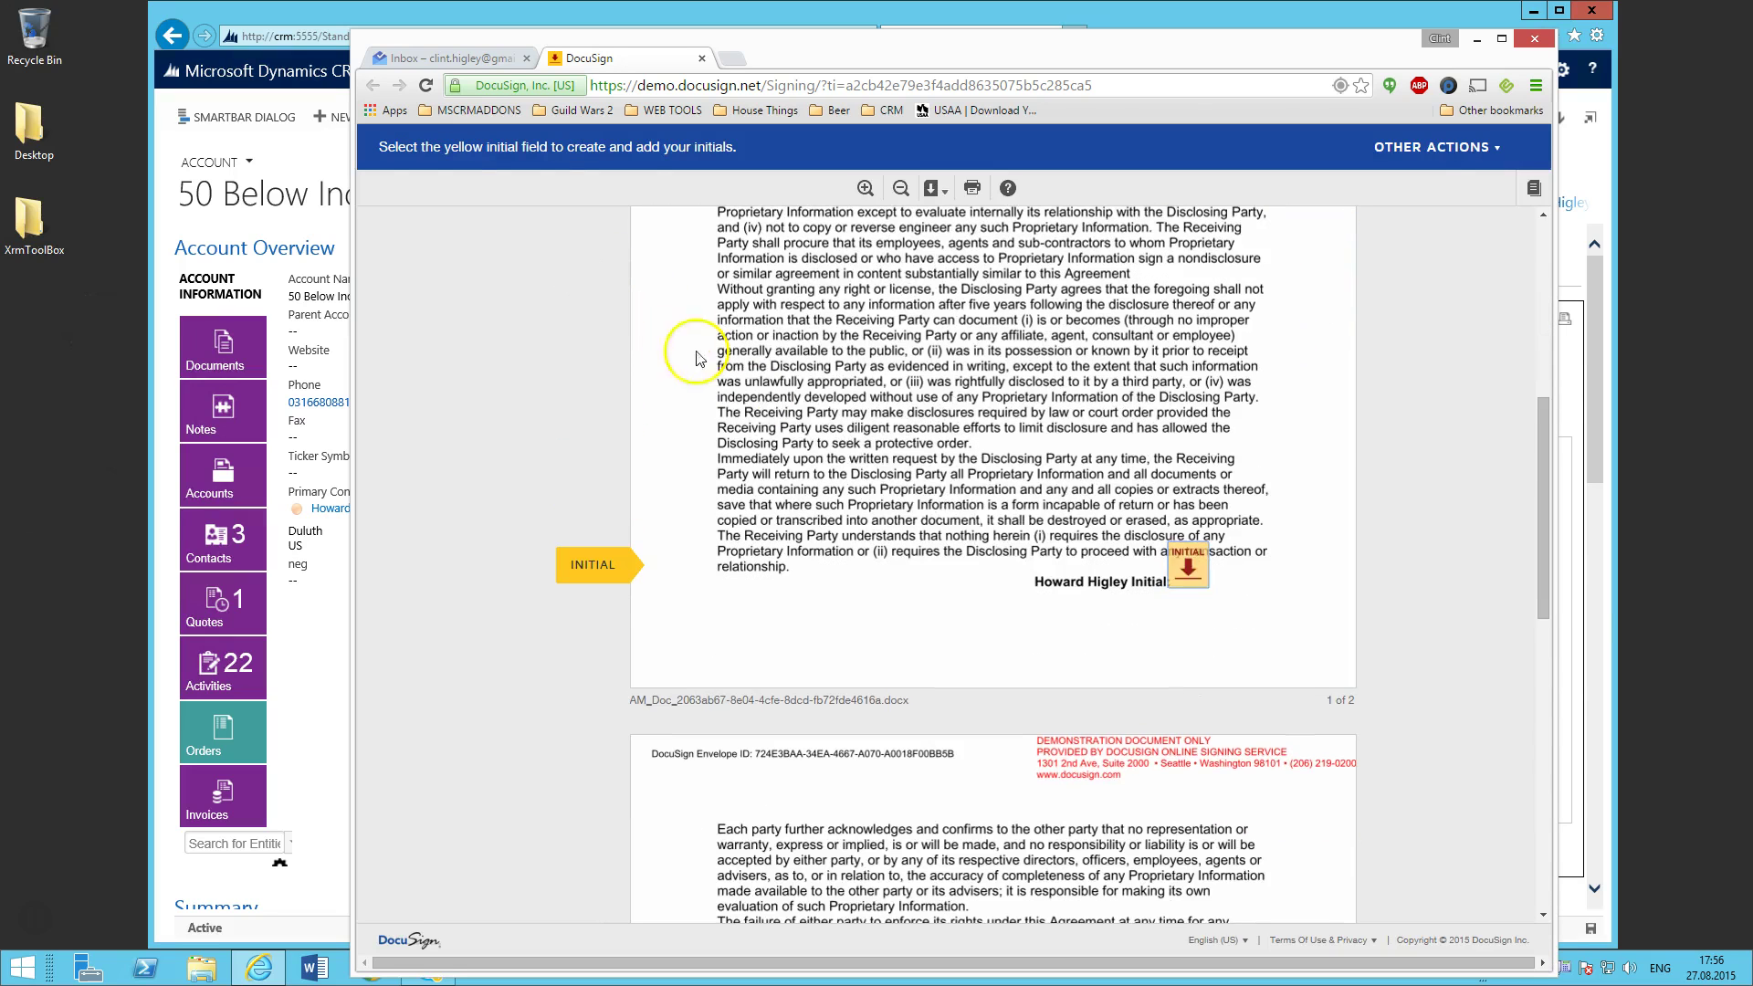
pyautogui.click(1188, 570)
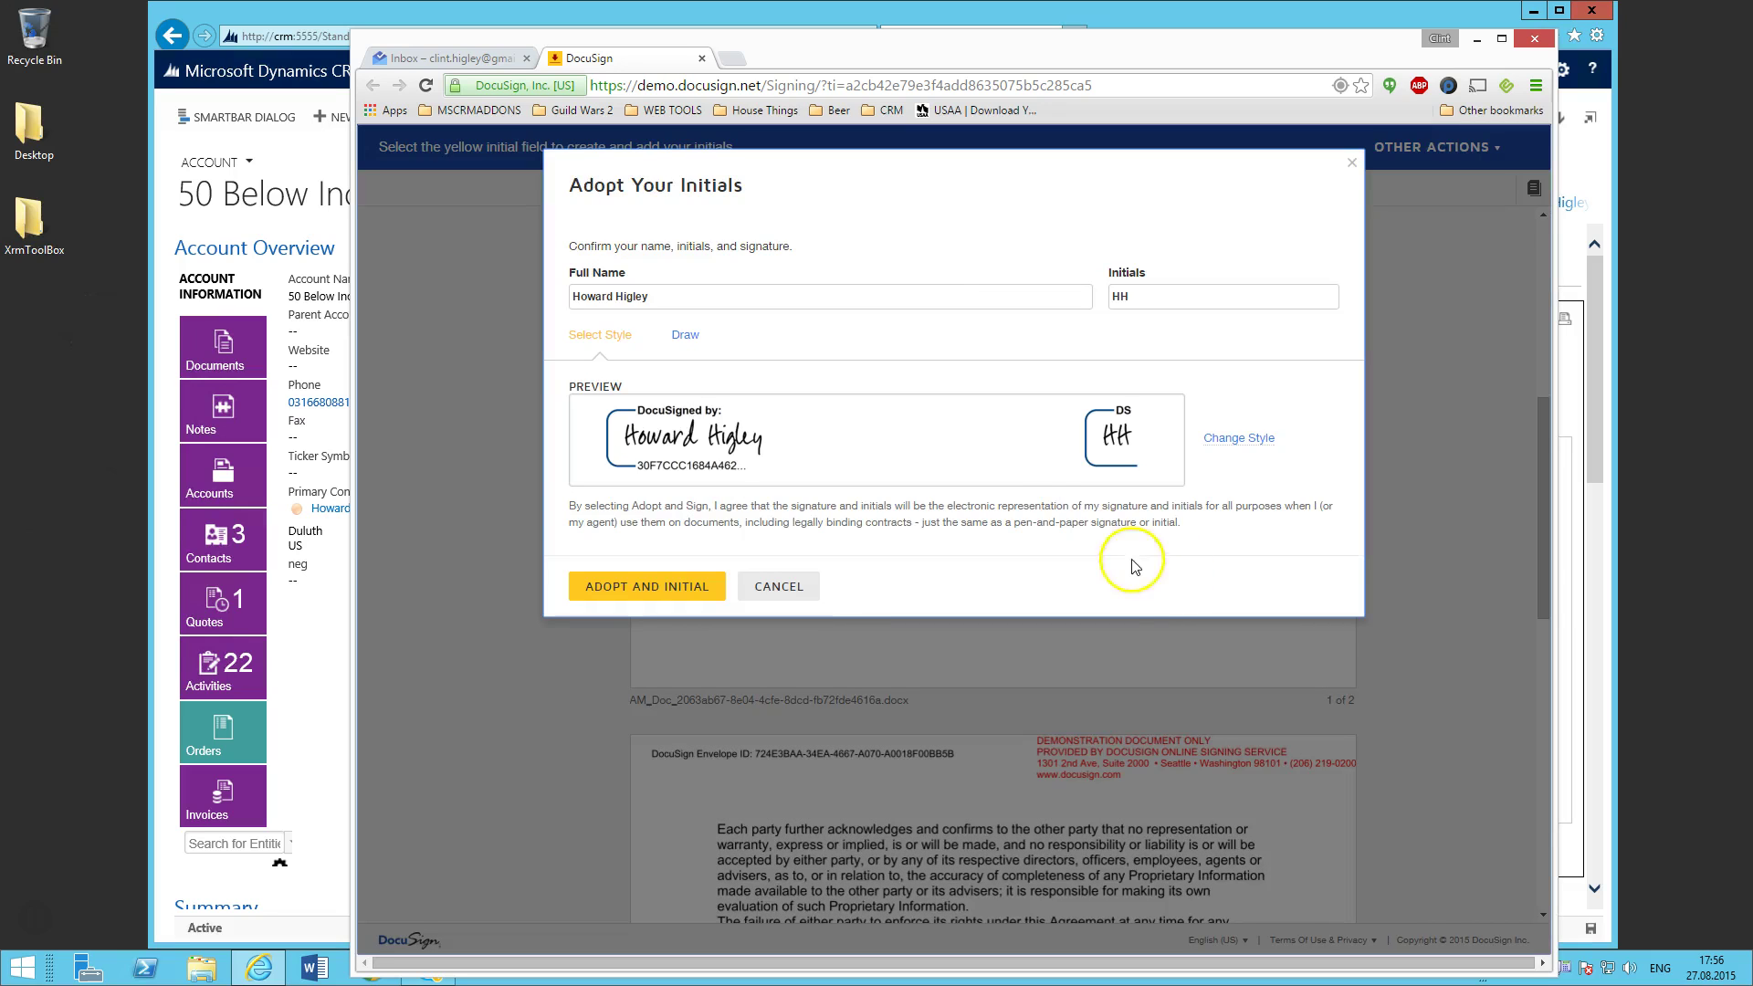
pyautogui.click(654, 587)
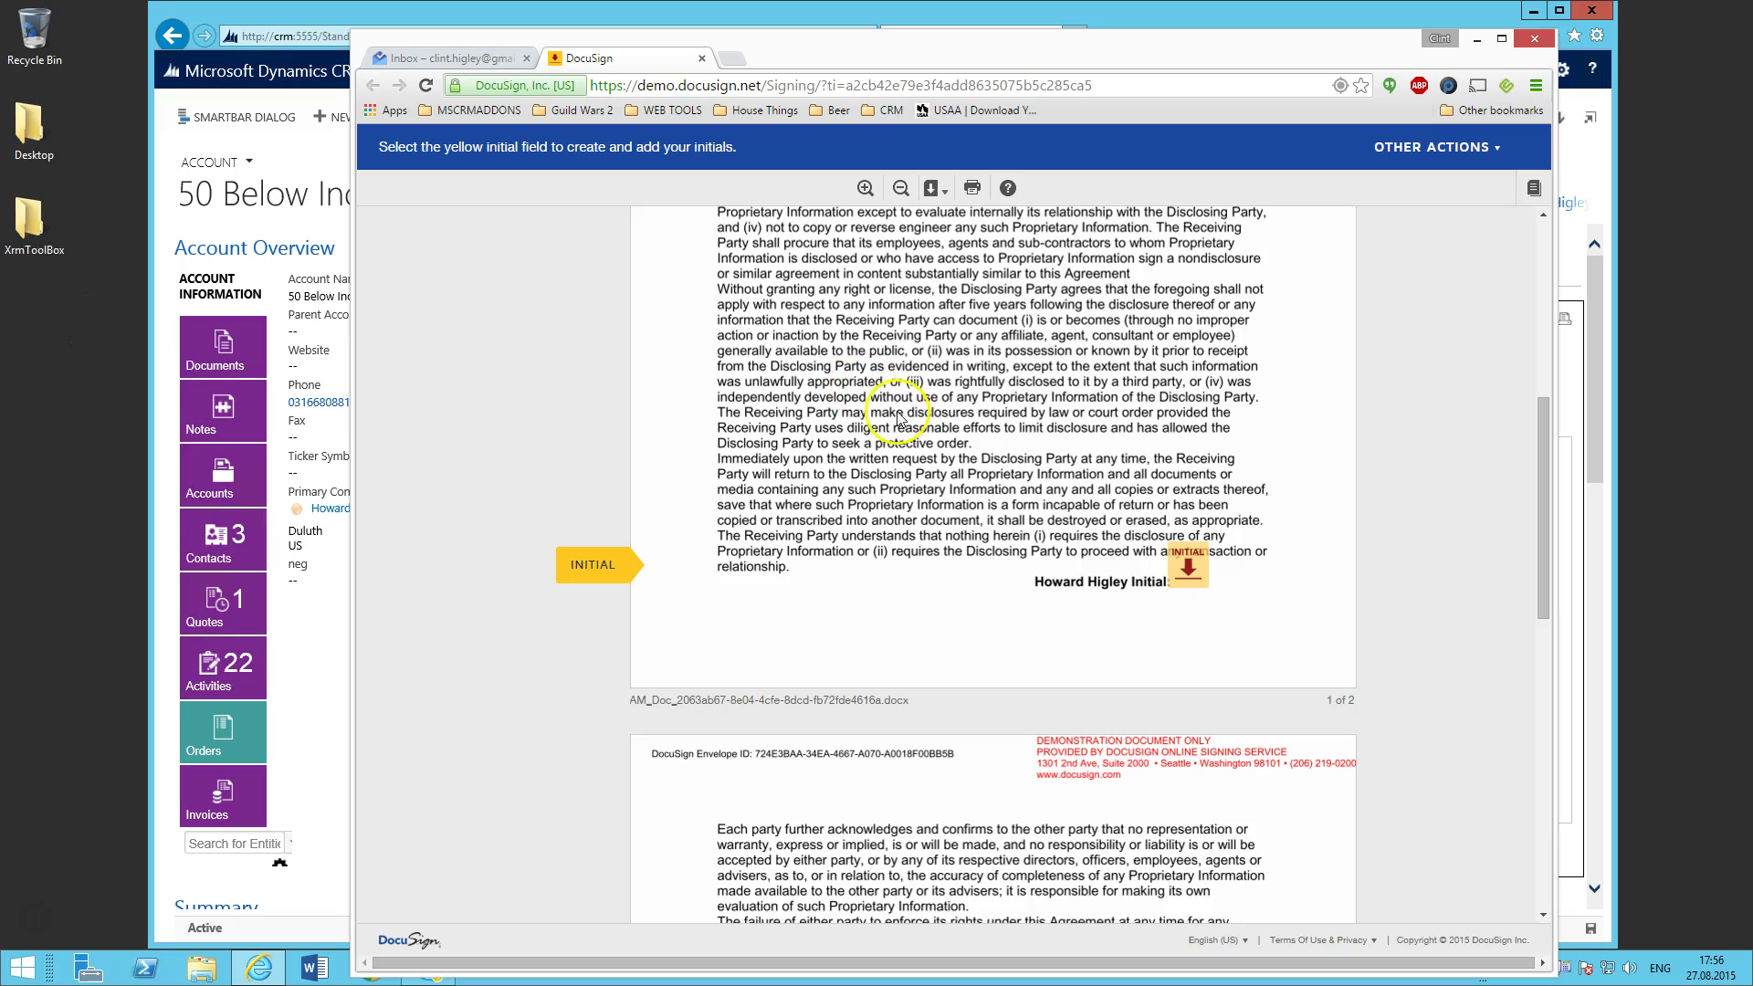
pyautogui.scroll(-6, 945, 516)
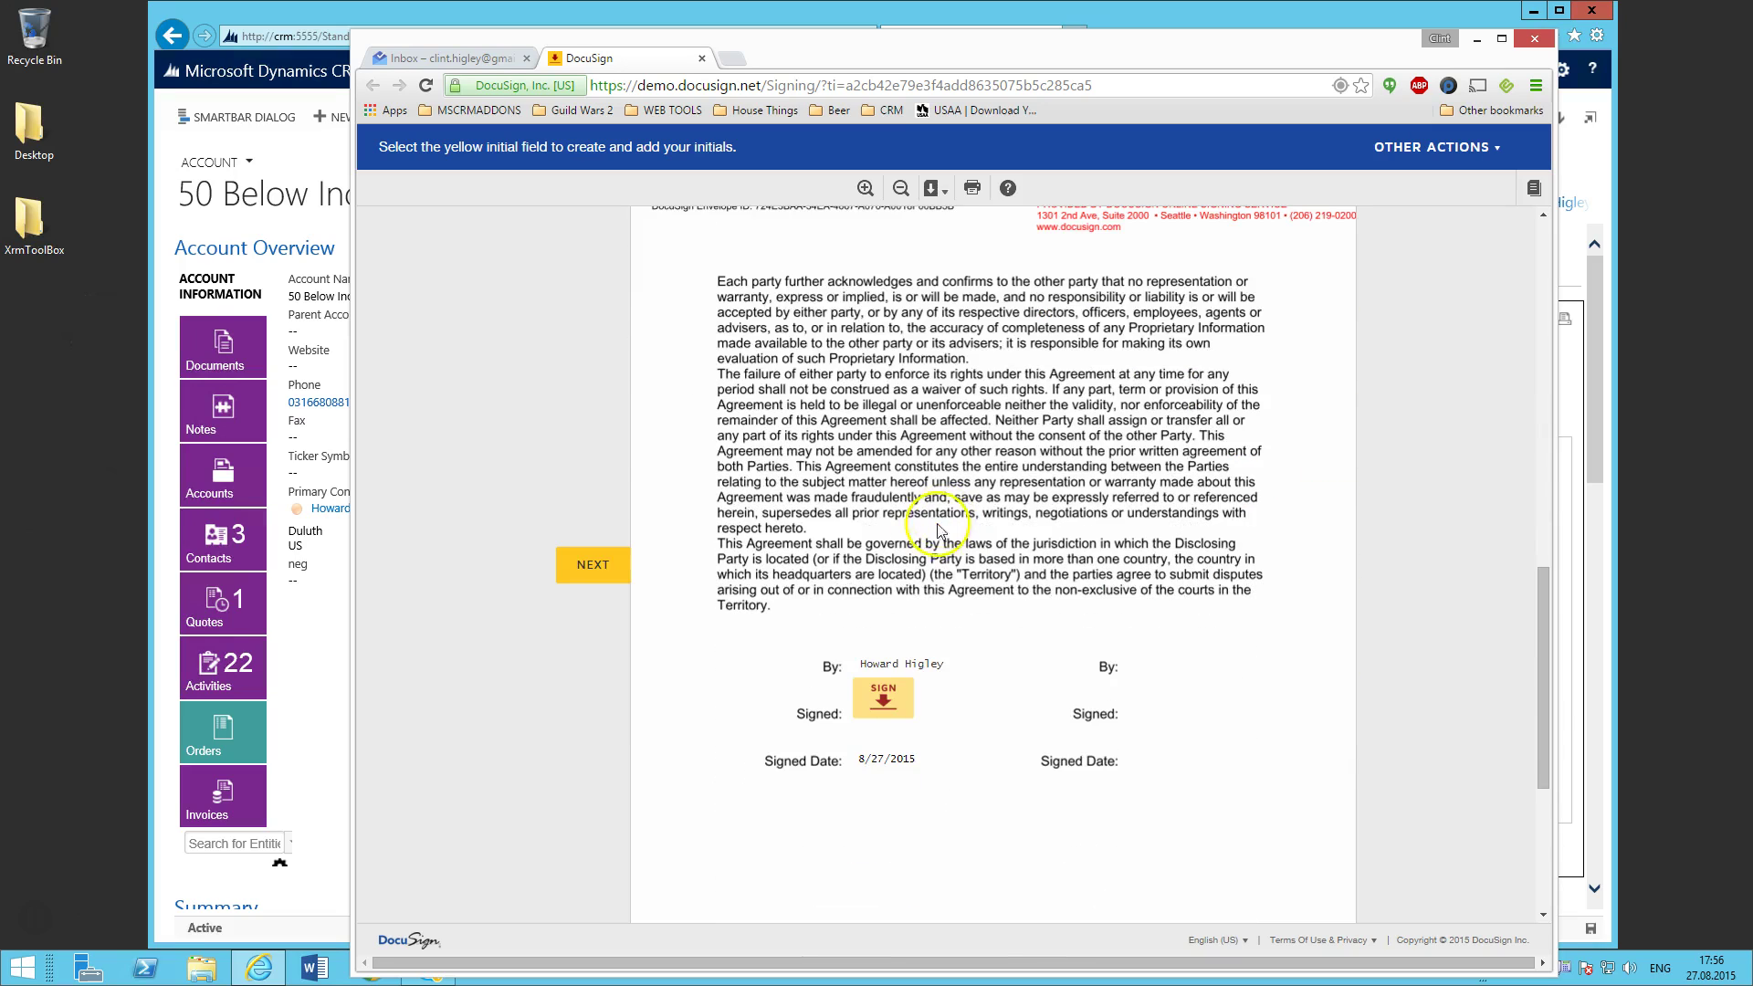
# - Sign on page 2, finish the document and dismiss the Save a Copy offer
pyautogui.click(886, 703)
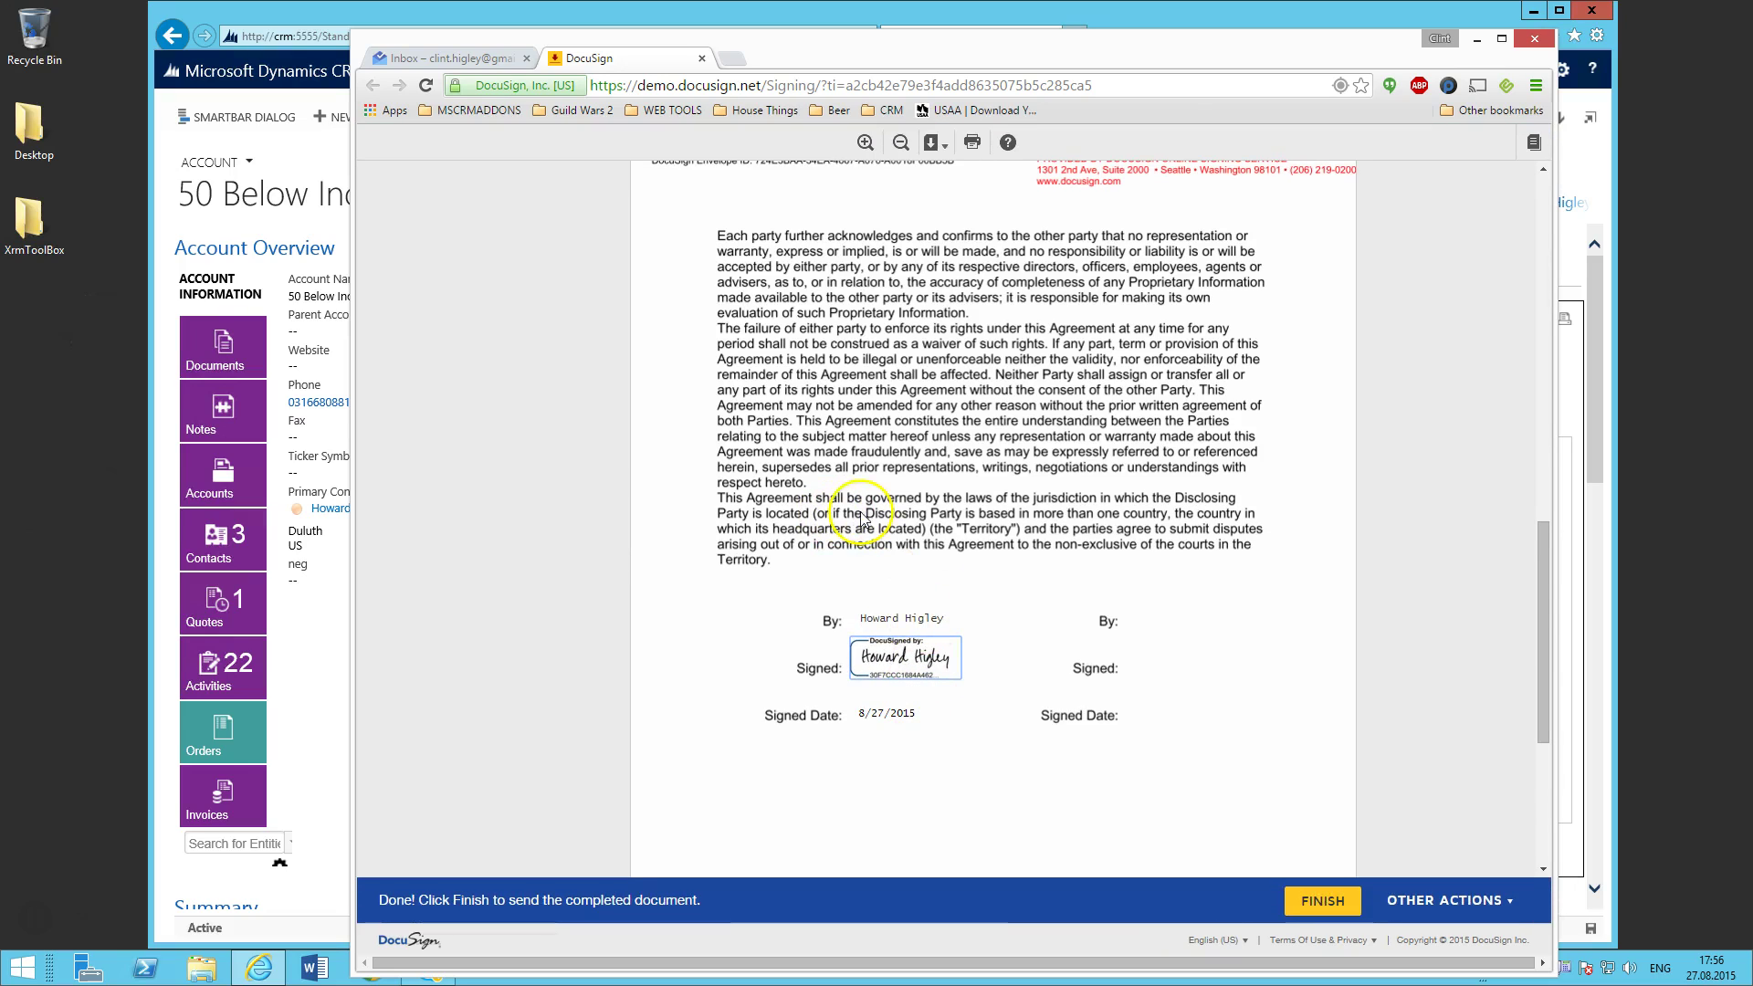
pyautogui.click(1312, 904)
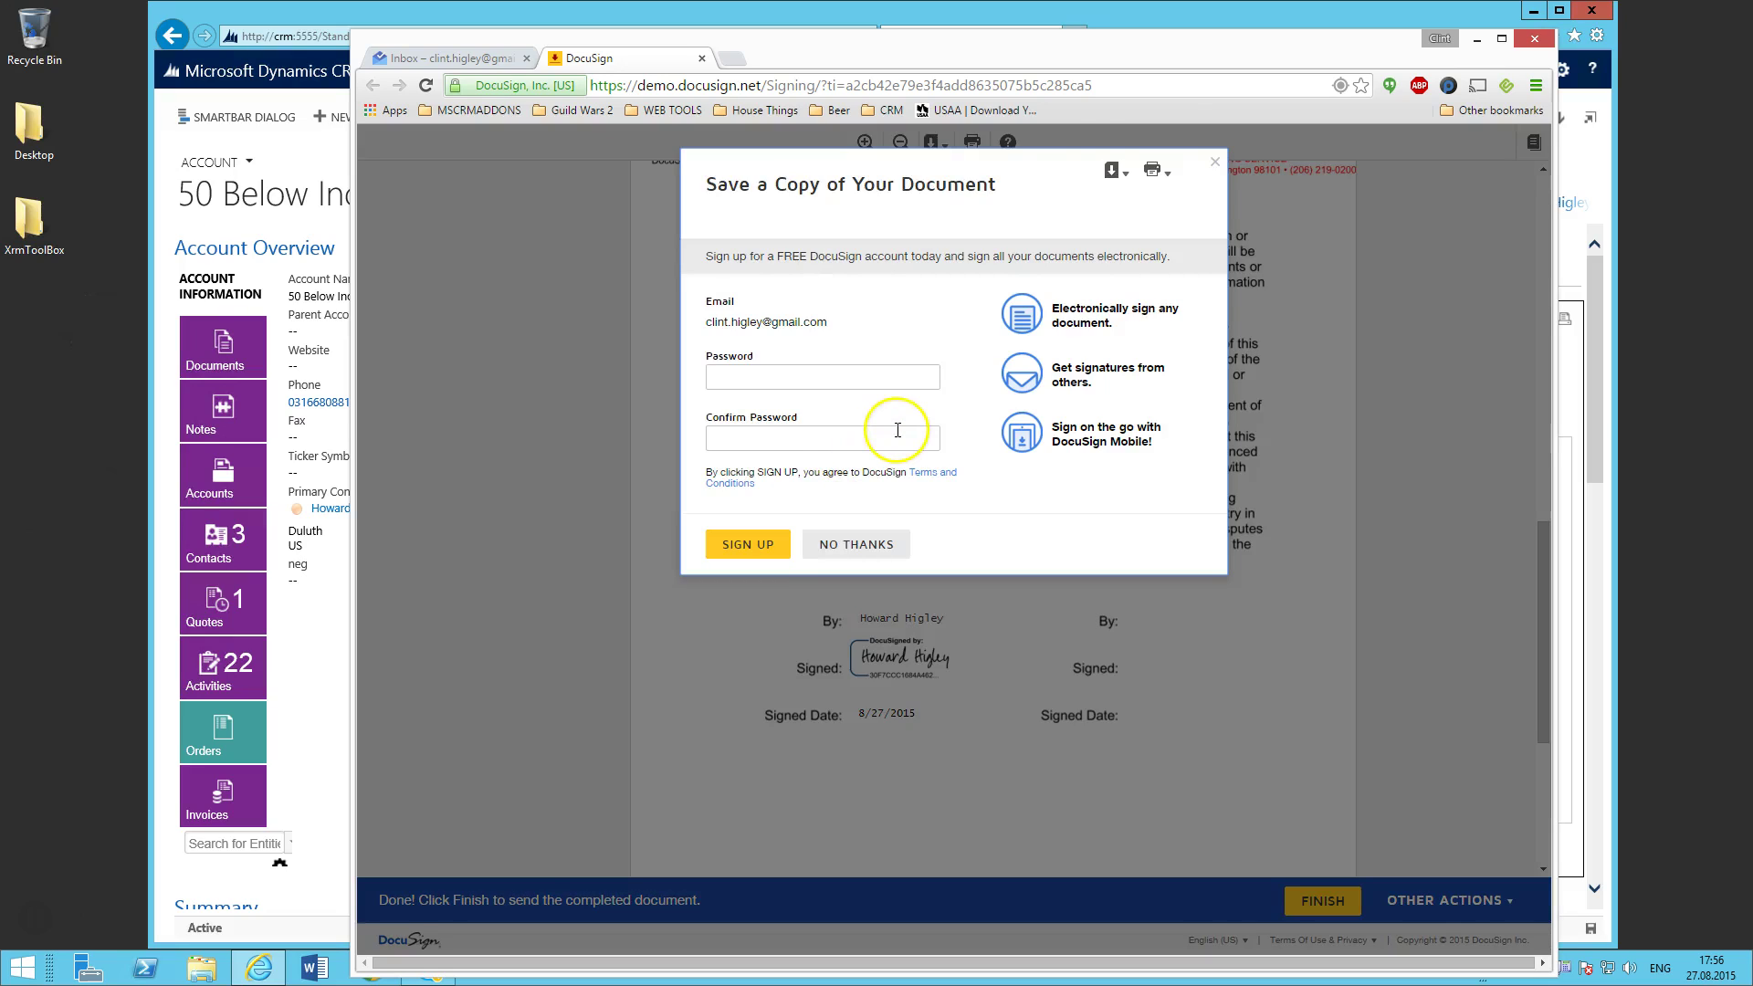
pyautogui.click(1214, 163)
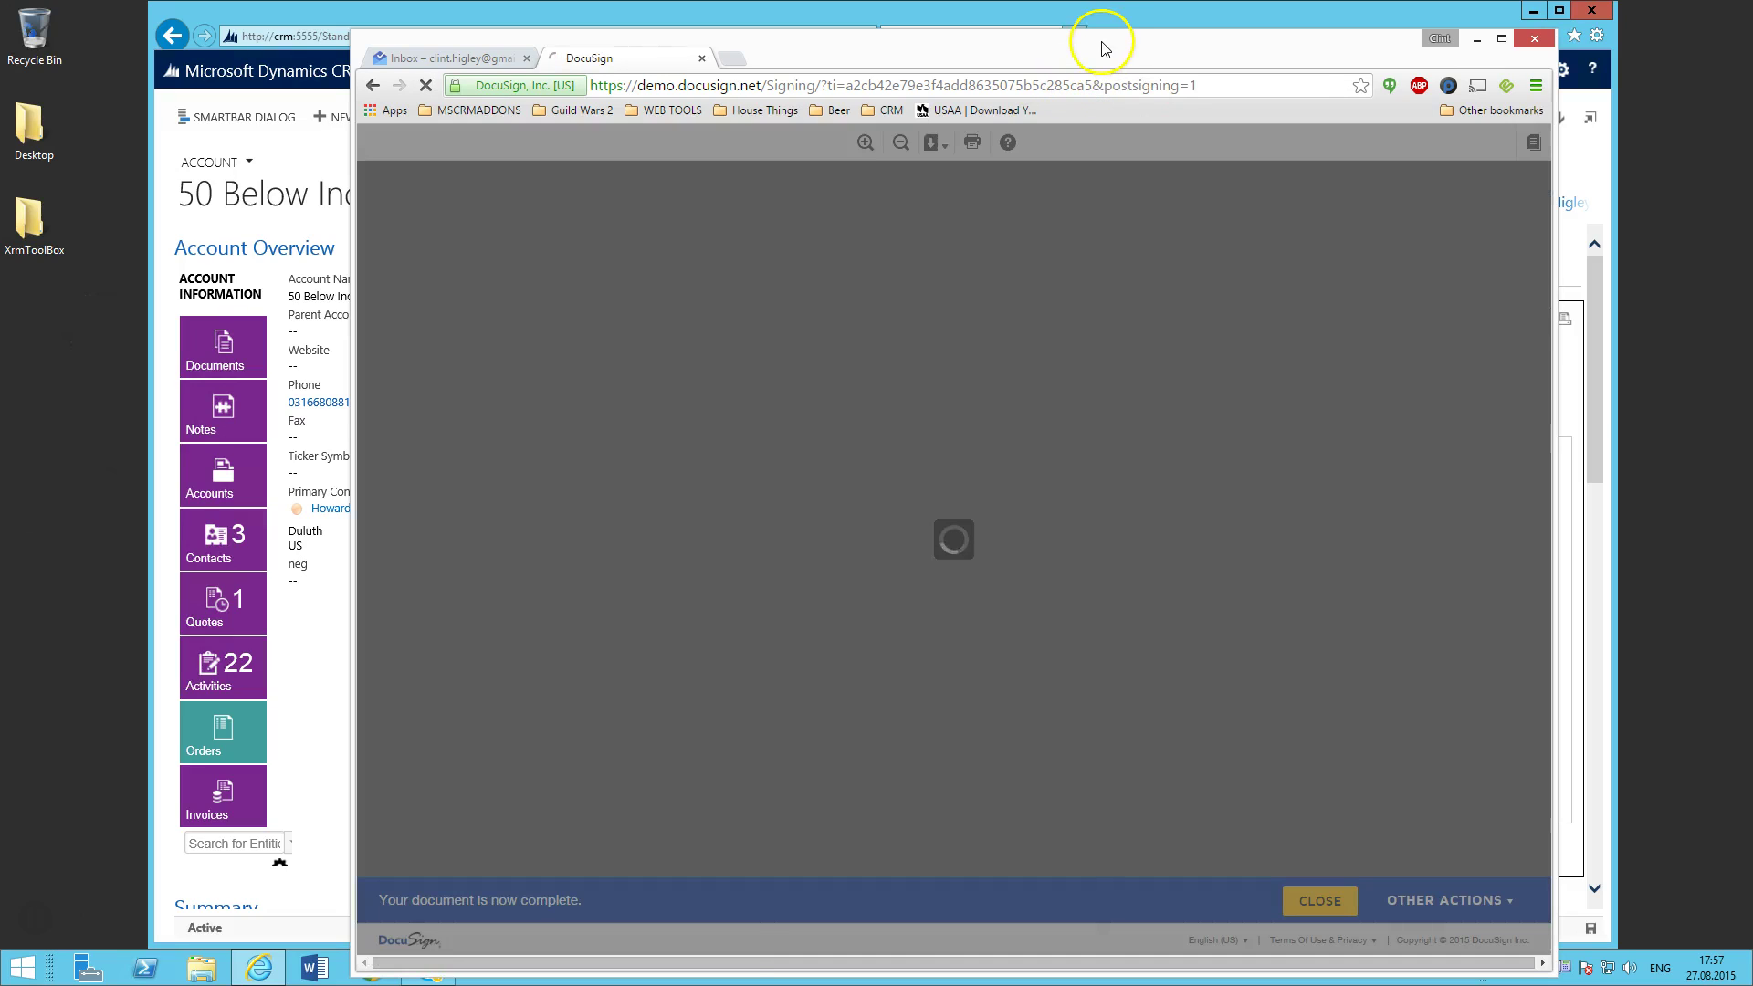
pyautogui.moveTo(1108, 47); pyautogui.dragTo(0, 21)
# - Close the DocuSign browser and follow REVIEW DOCUMENT in the viewed-notification email
pyautogui.hotkey('alt', 'F4')
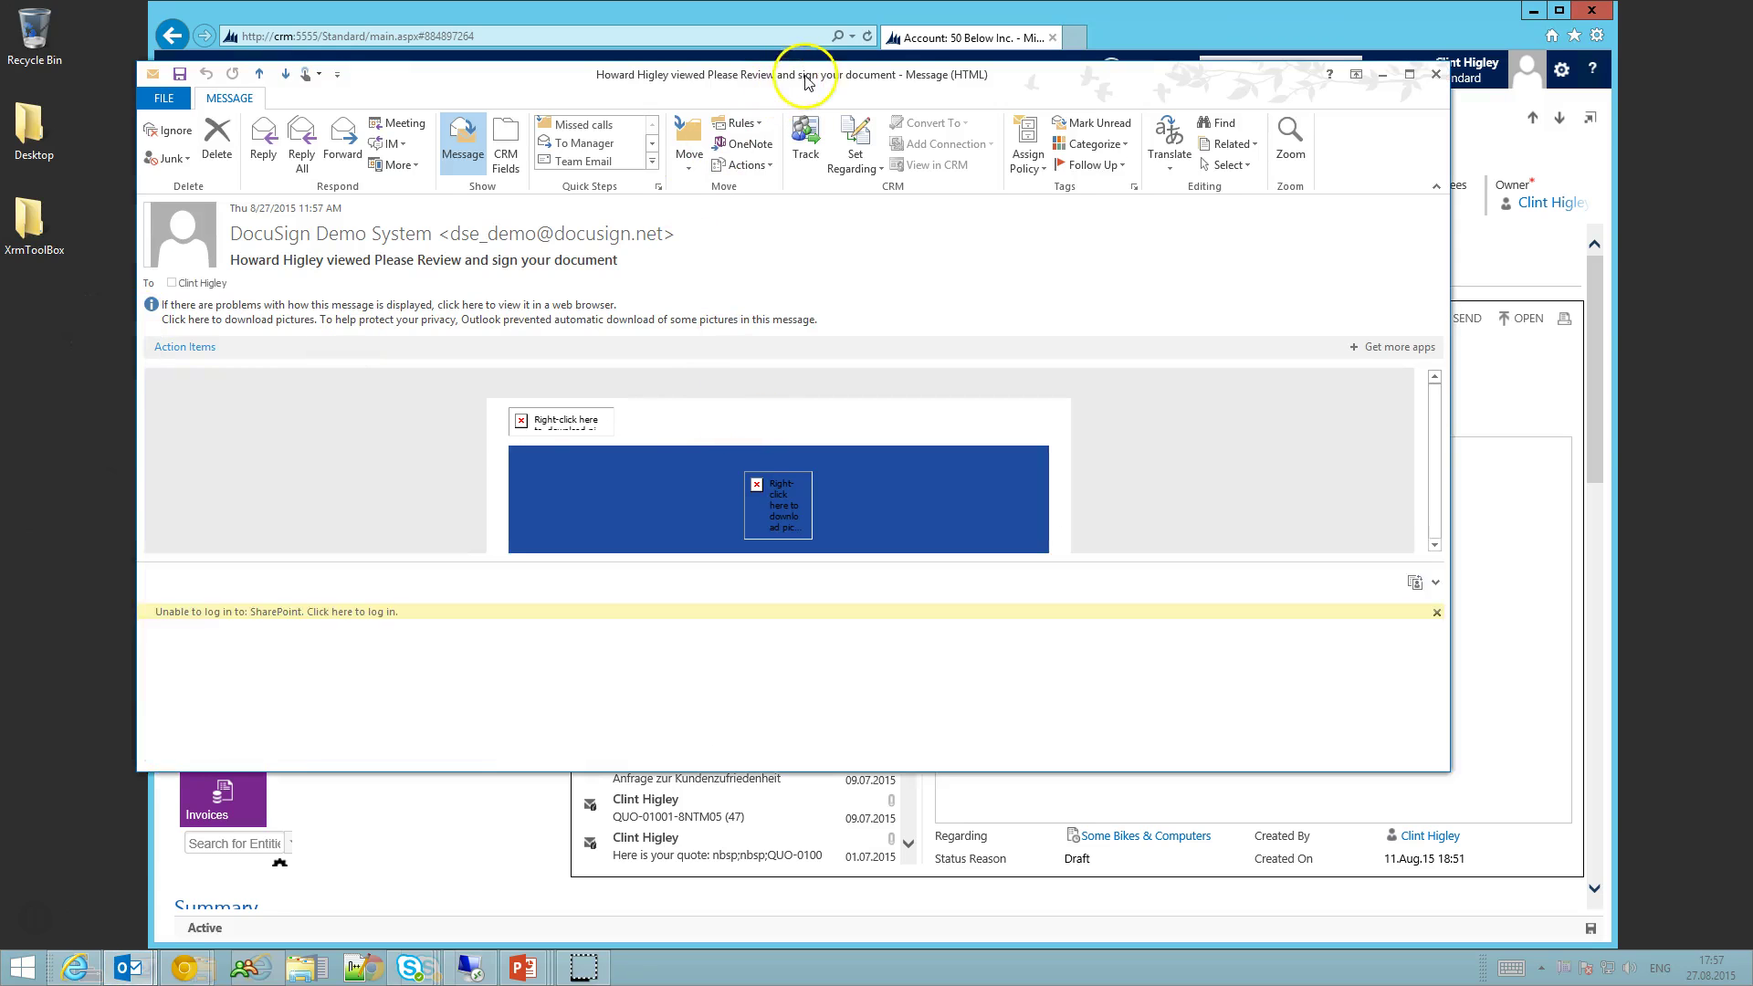
pyautogui.moveTo(807, 82); pyautogui.dragTo(934, 71)
pyautogui.scroll(-3, 1173, 441)
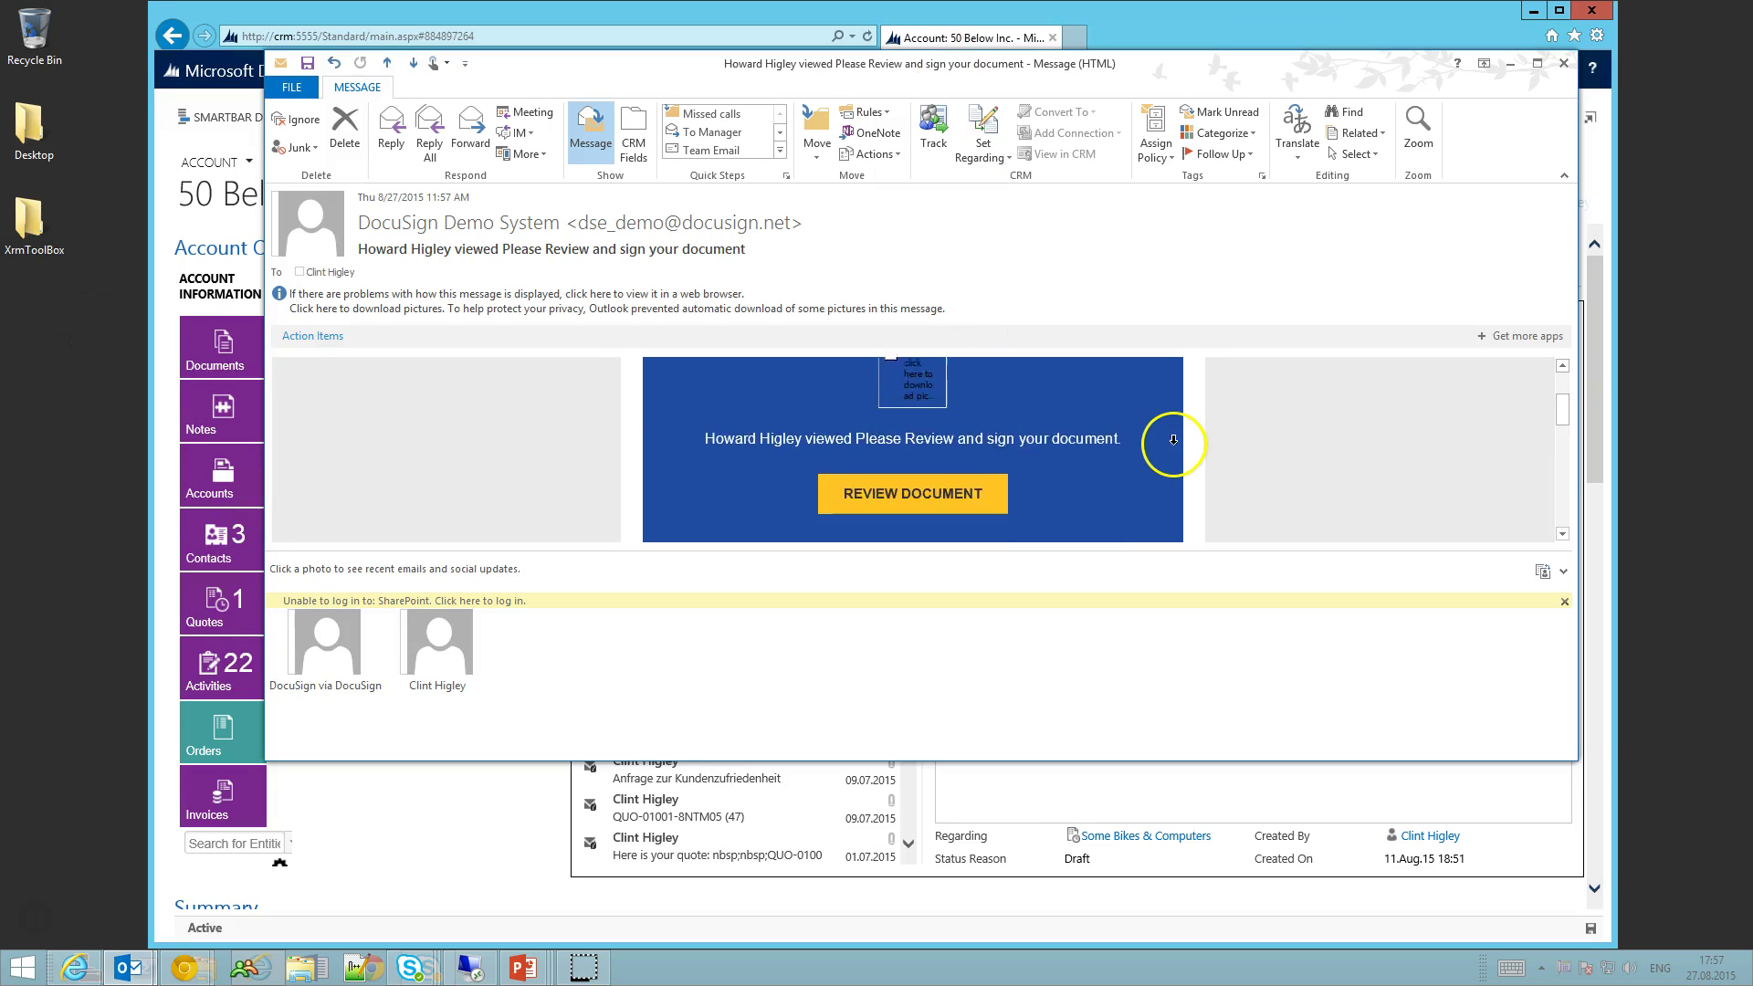
pyautogui.scroll(-1, 1174, 441)
pyautogui.scroll(1, 1173, 441)
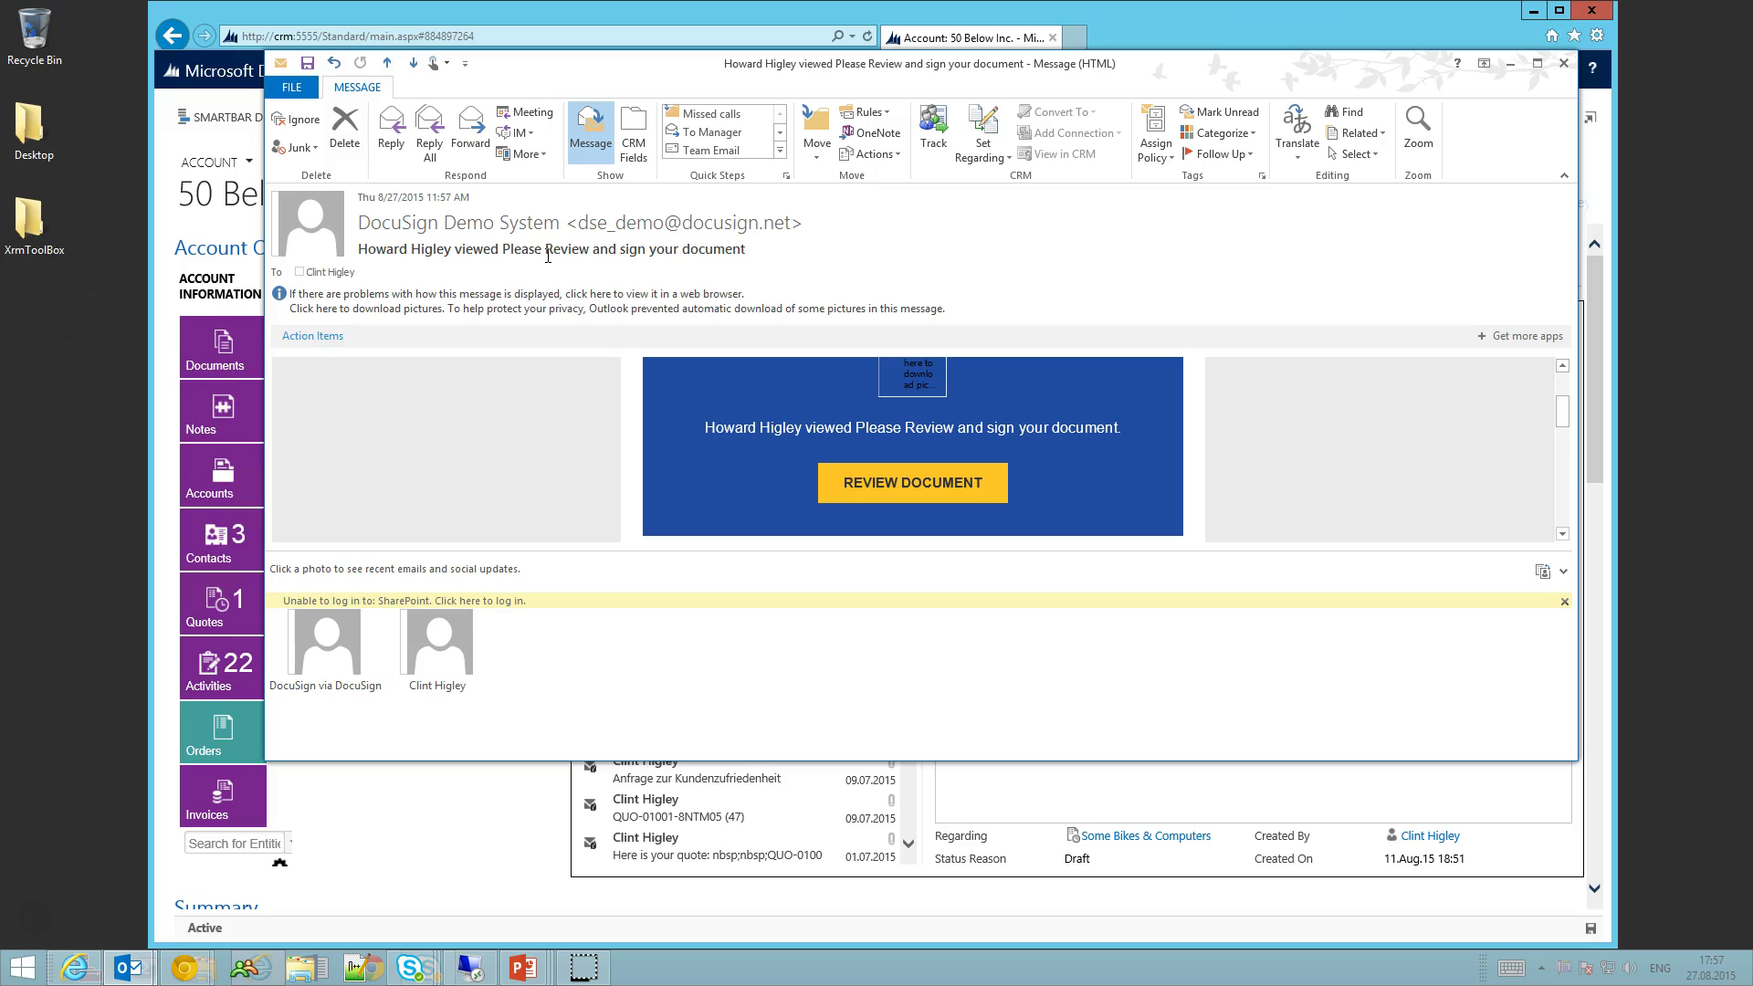
pyautogui.click(904, 493)
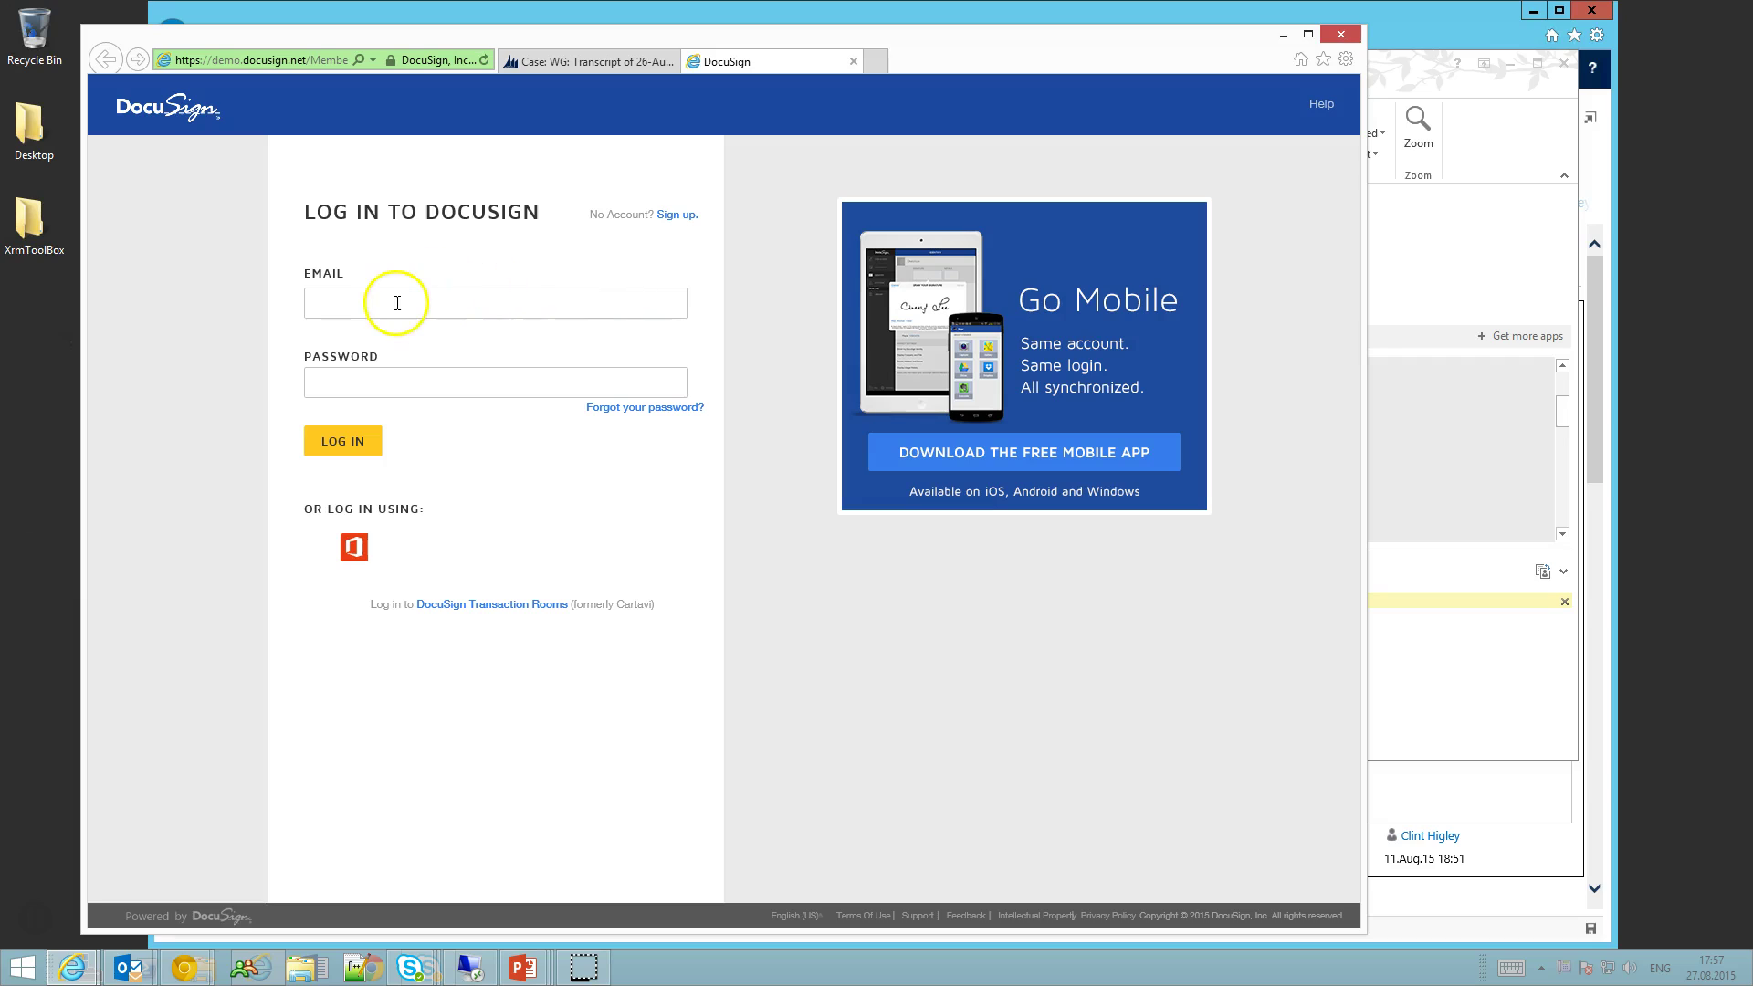
# - Log in to DocuSign with the account's e-mail address and password
pyautogui.click(380, 302)
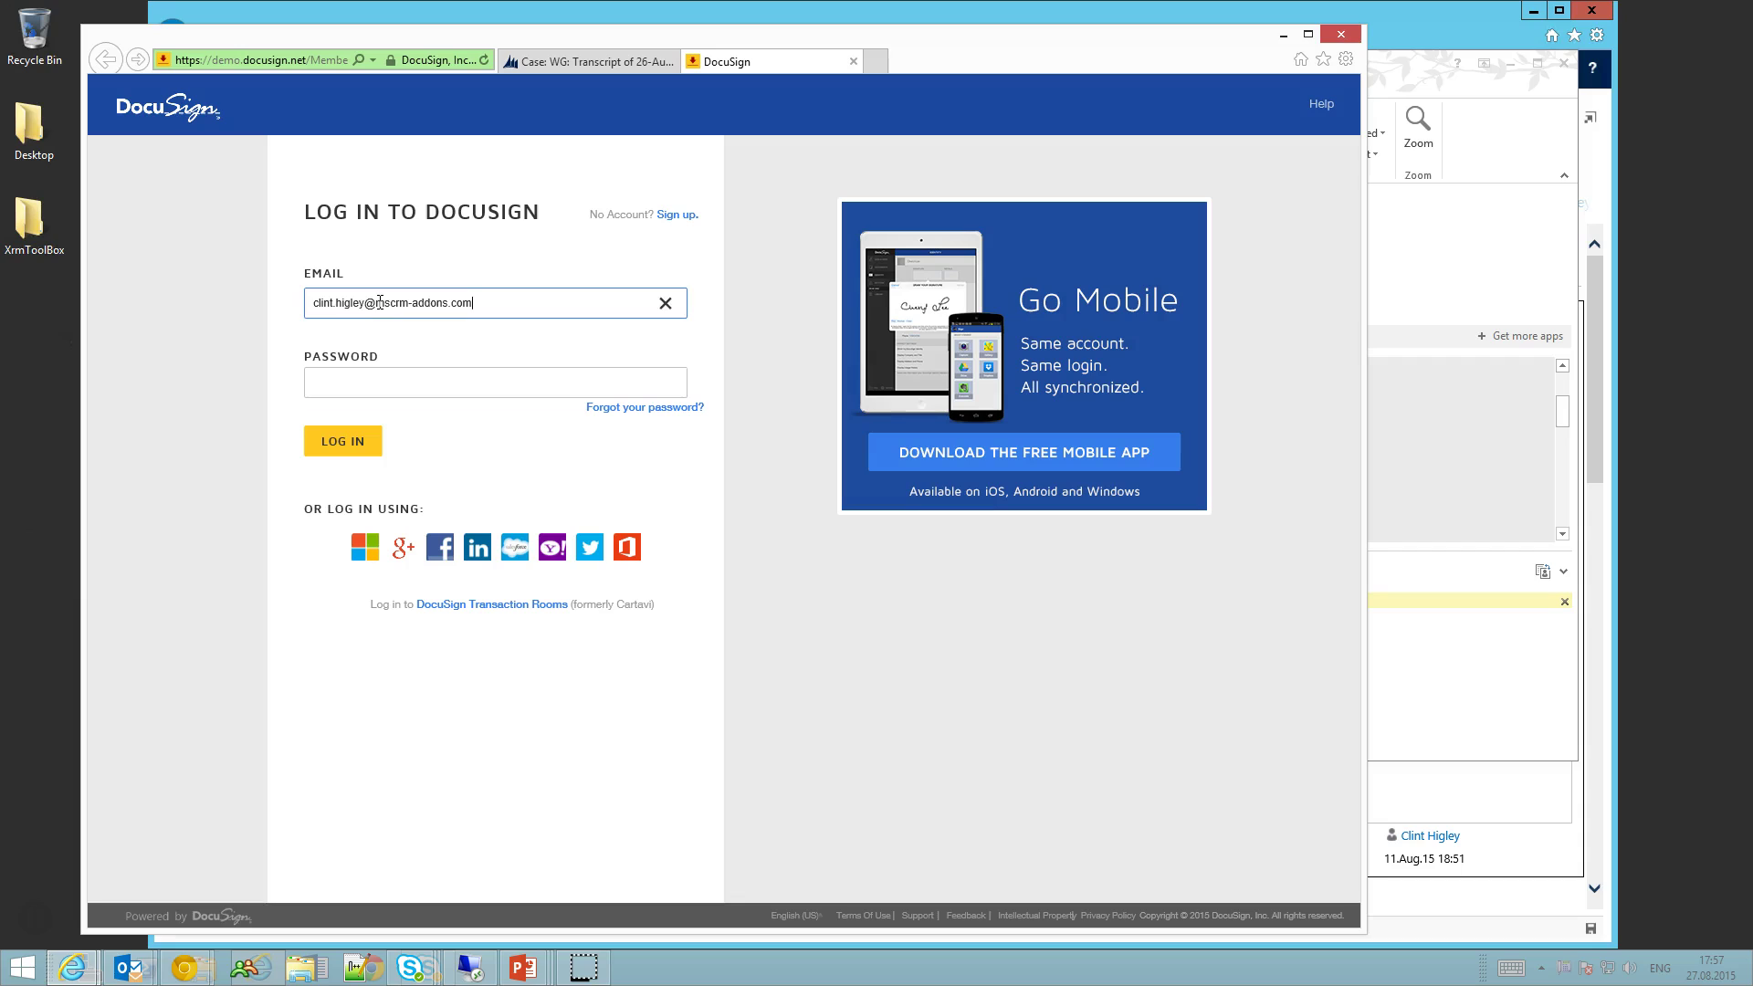
pyautogui.press('Tab')
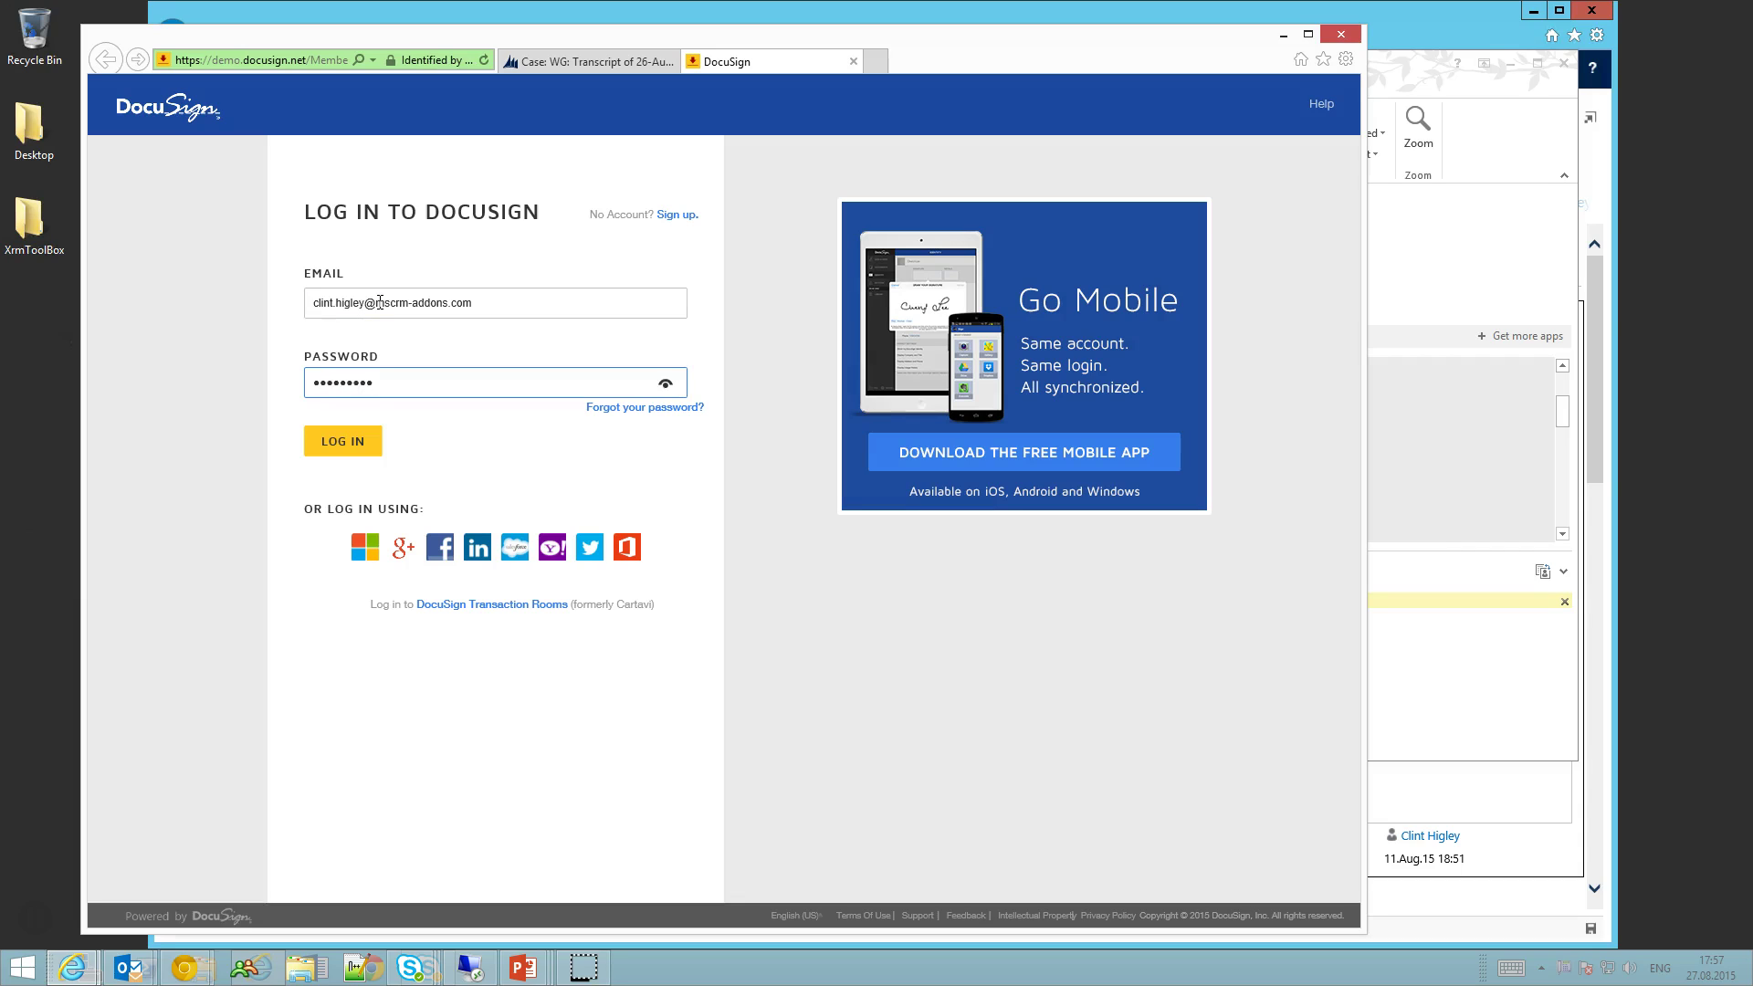
pyautogui.press('Return')
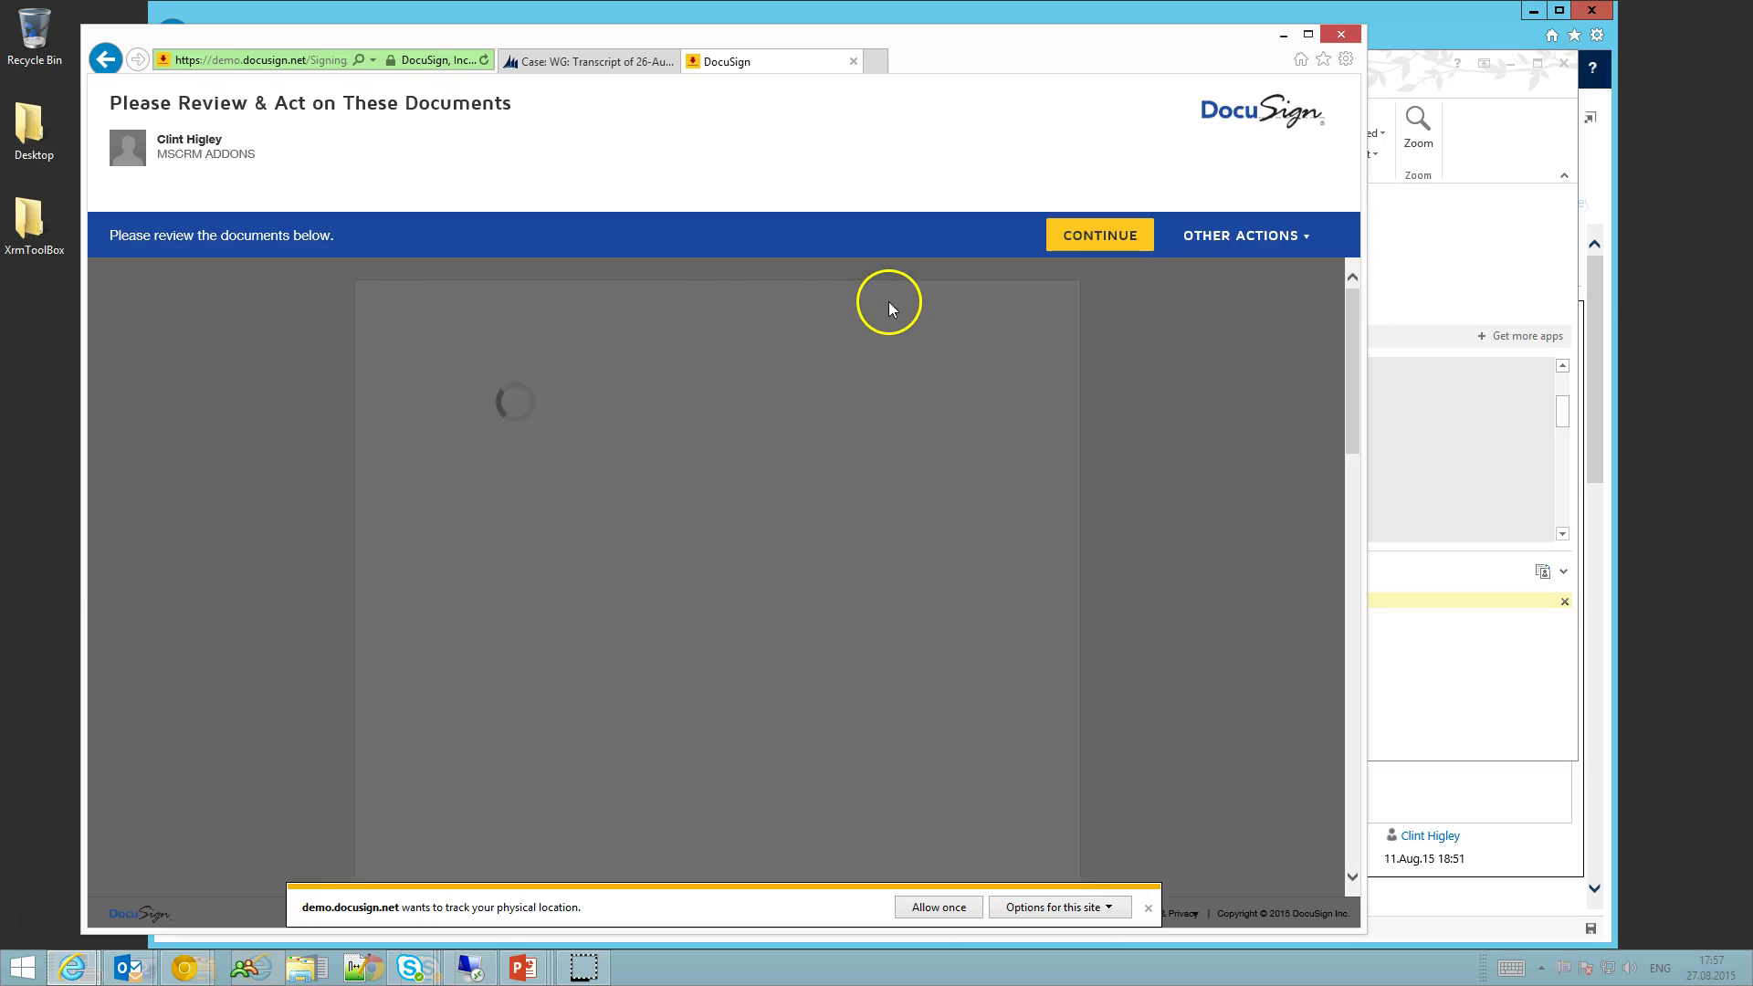
# - Allow location access once and continue to the NDA's first field needing action
pyautogui.click(939, 906)
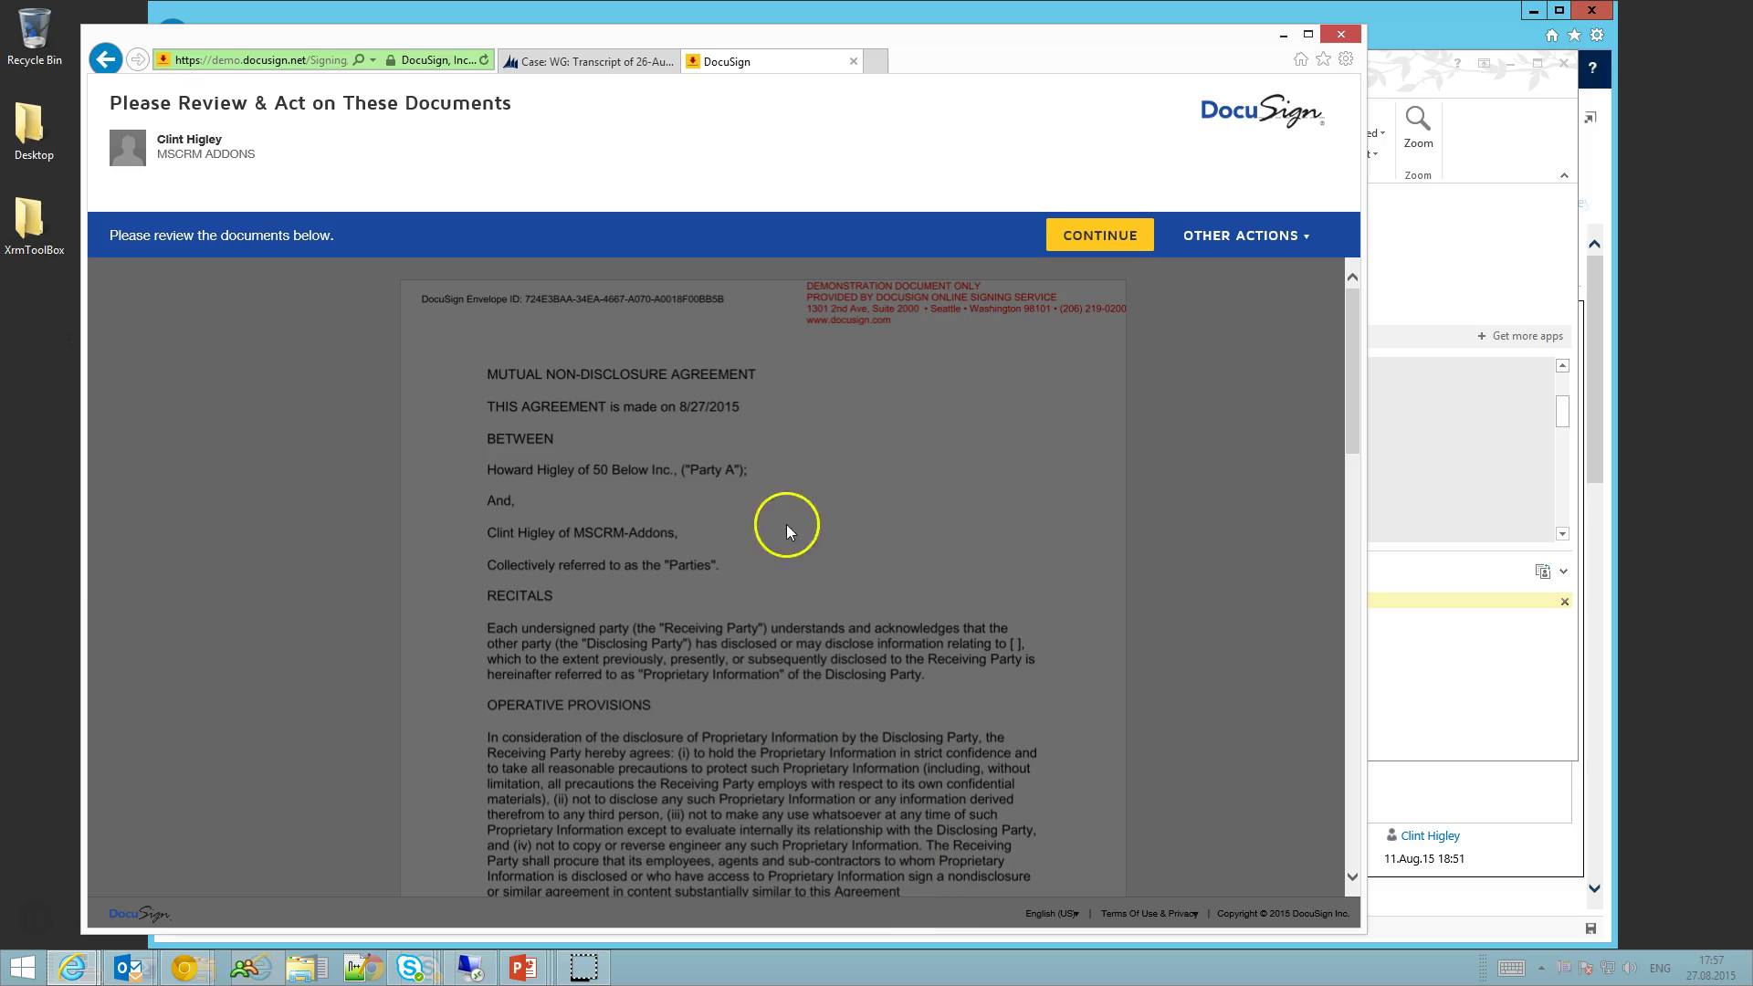
pyautogui.click(1102, 240)
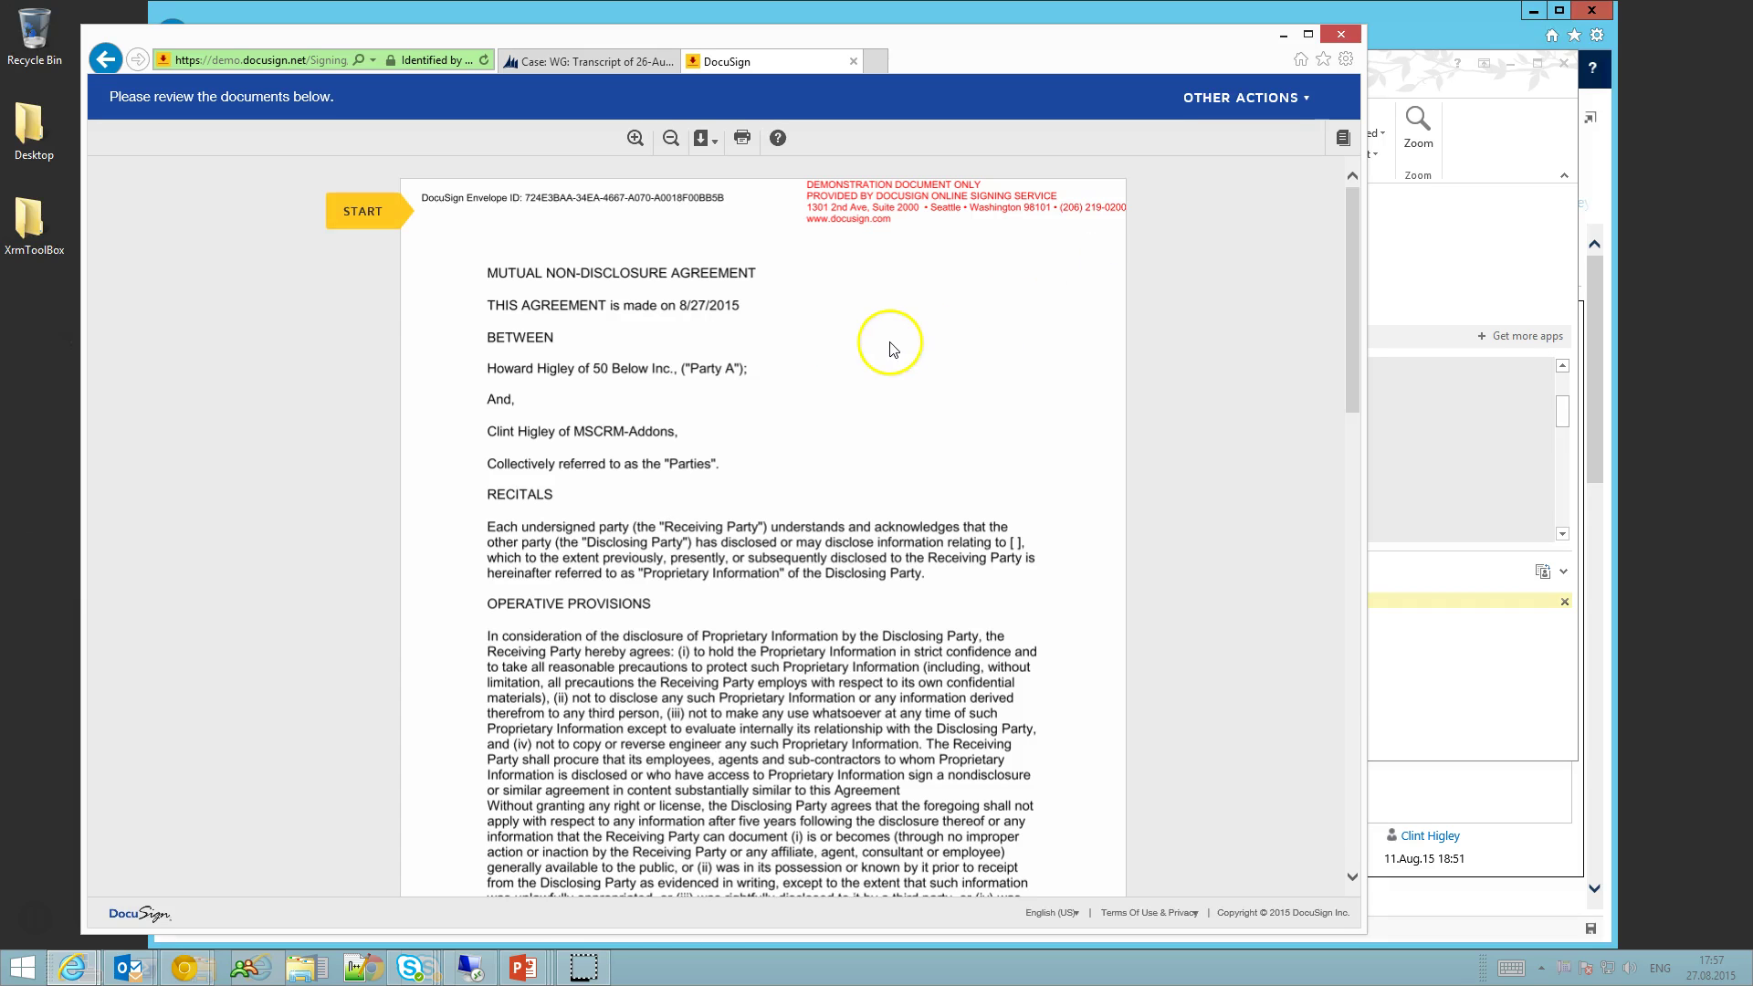
pyautogui.scroll(-5, 815, 391)
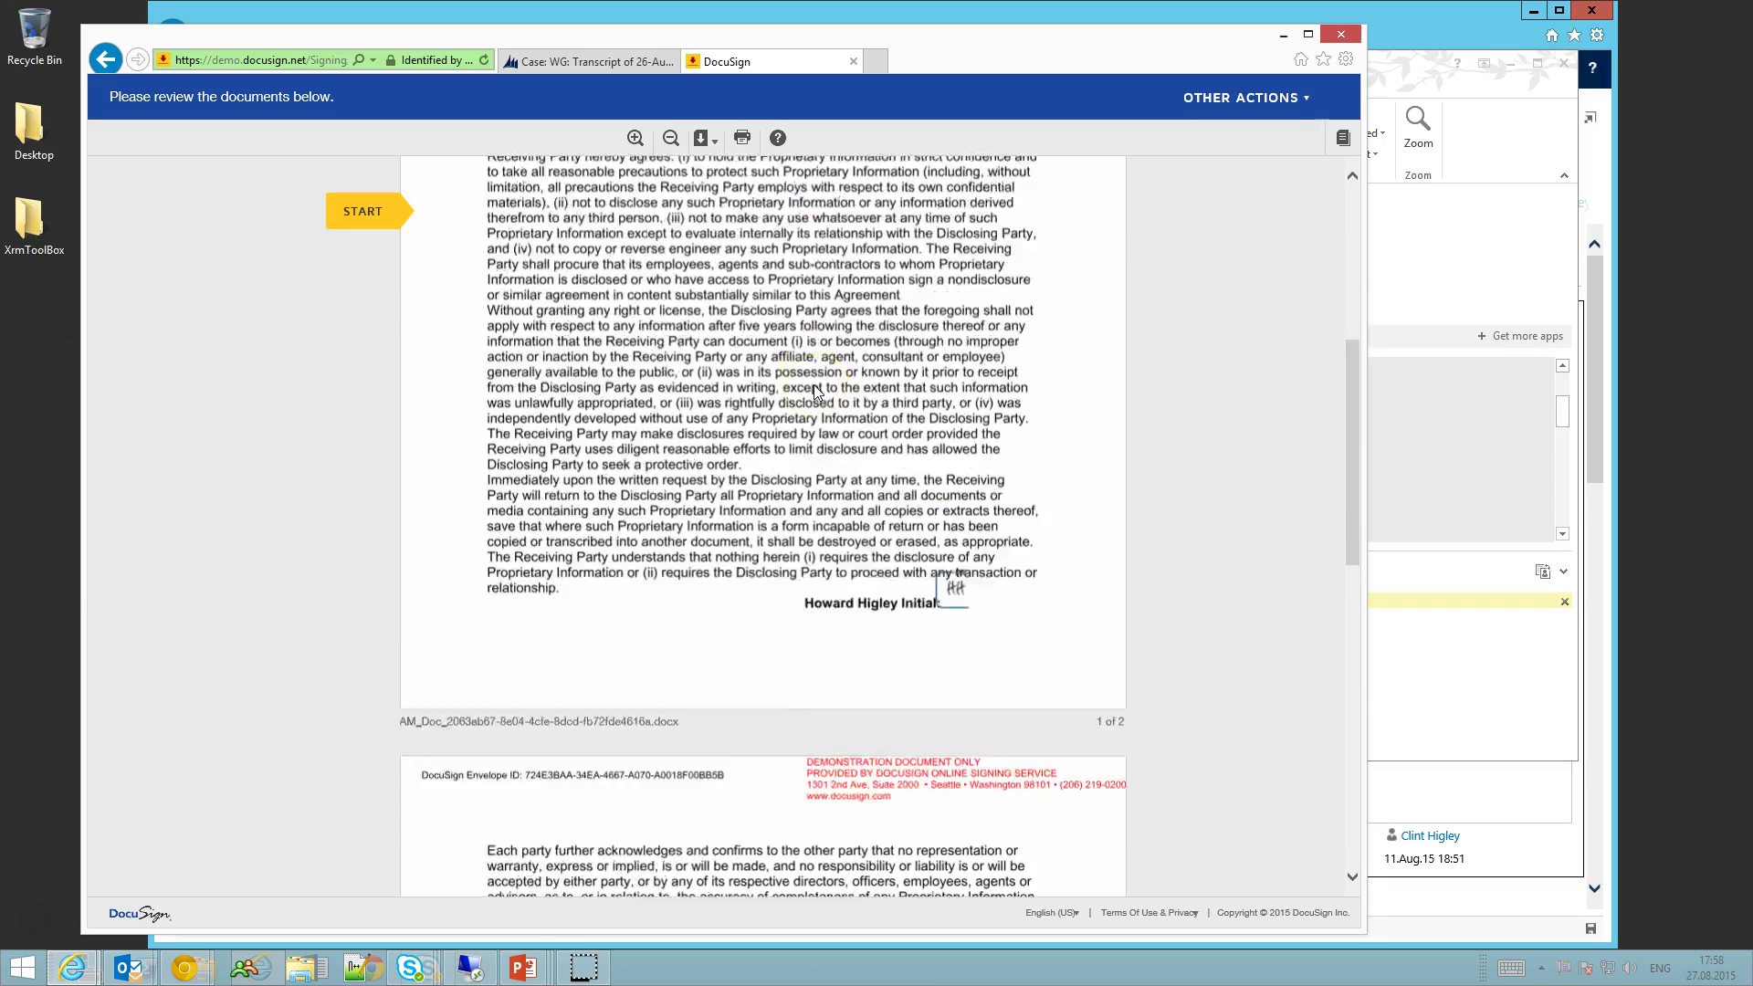
pyautogui.click(968, 543)
# - Sign the NDA as the second party, finish it, and decline signing another document
pyautogui.scroll(-3, 777, 458)
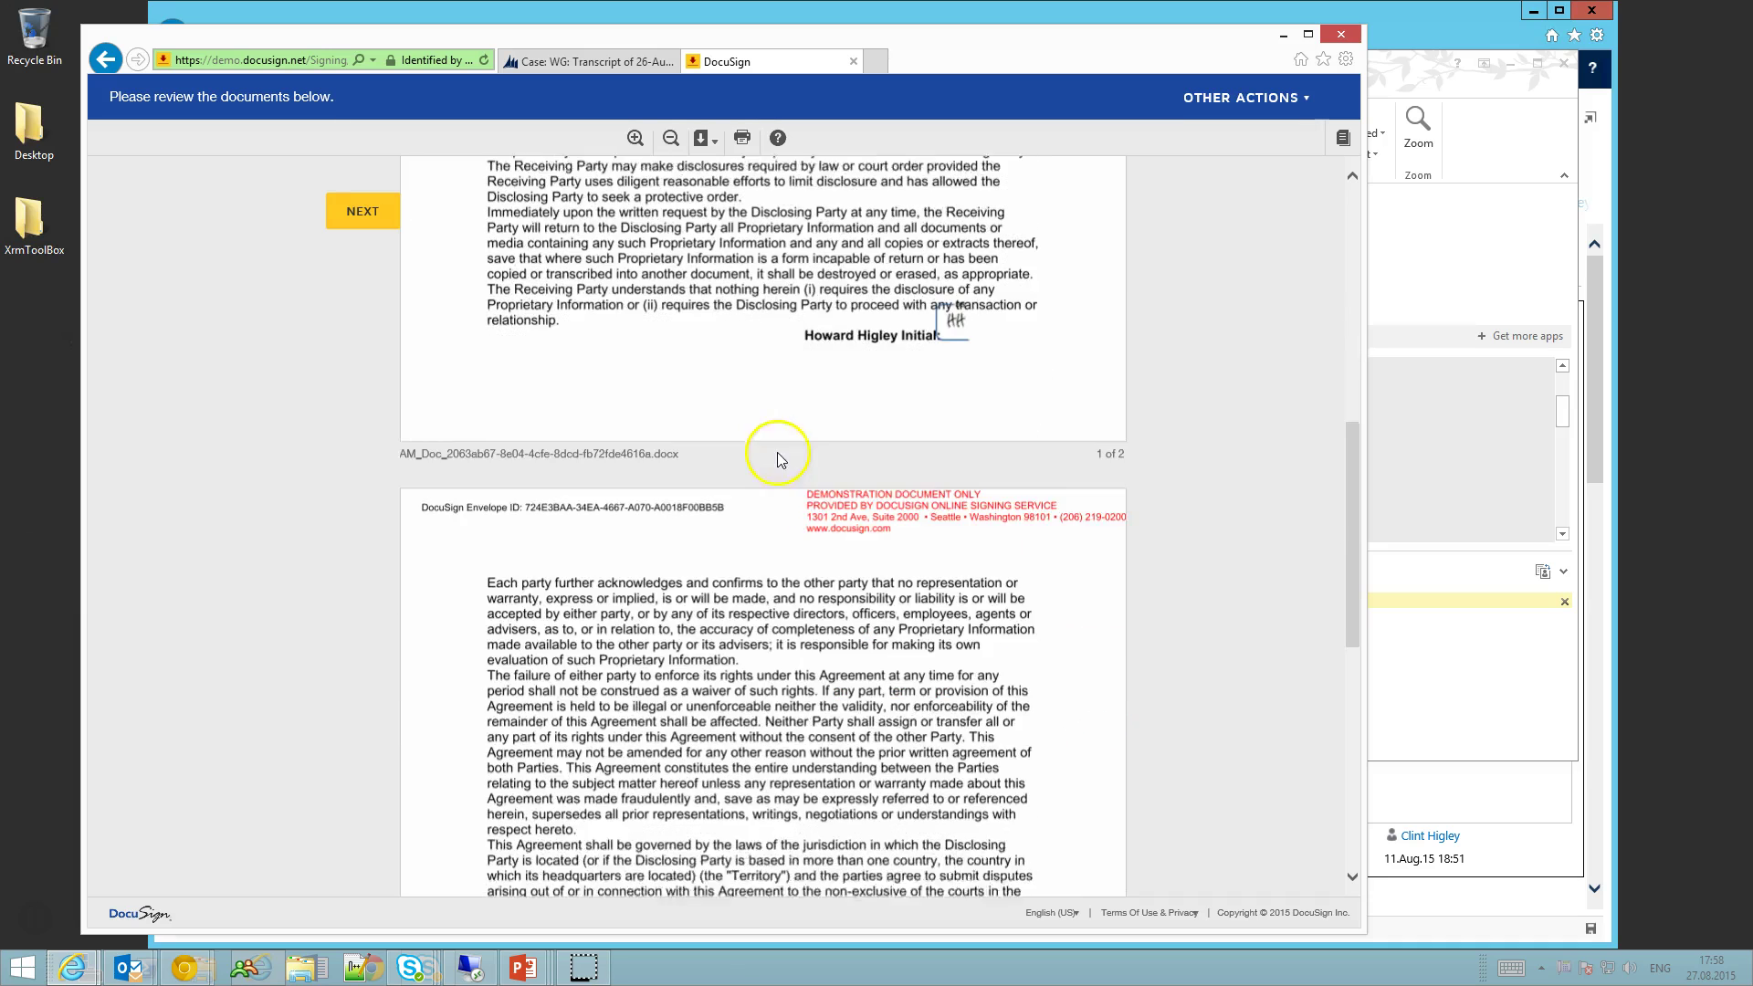
pyautogui.scroll(-6, 777, 459)
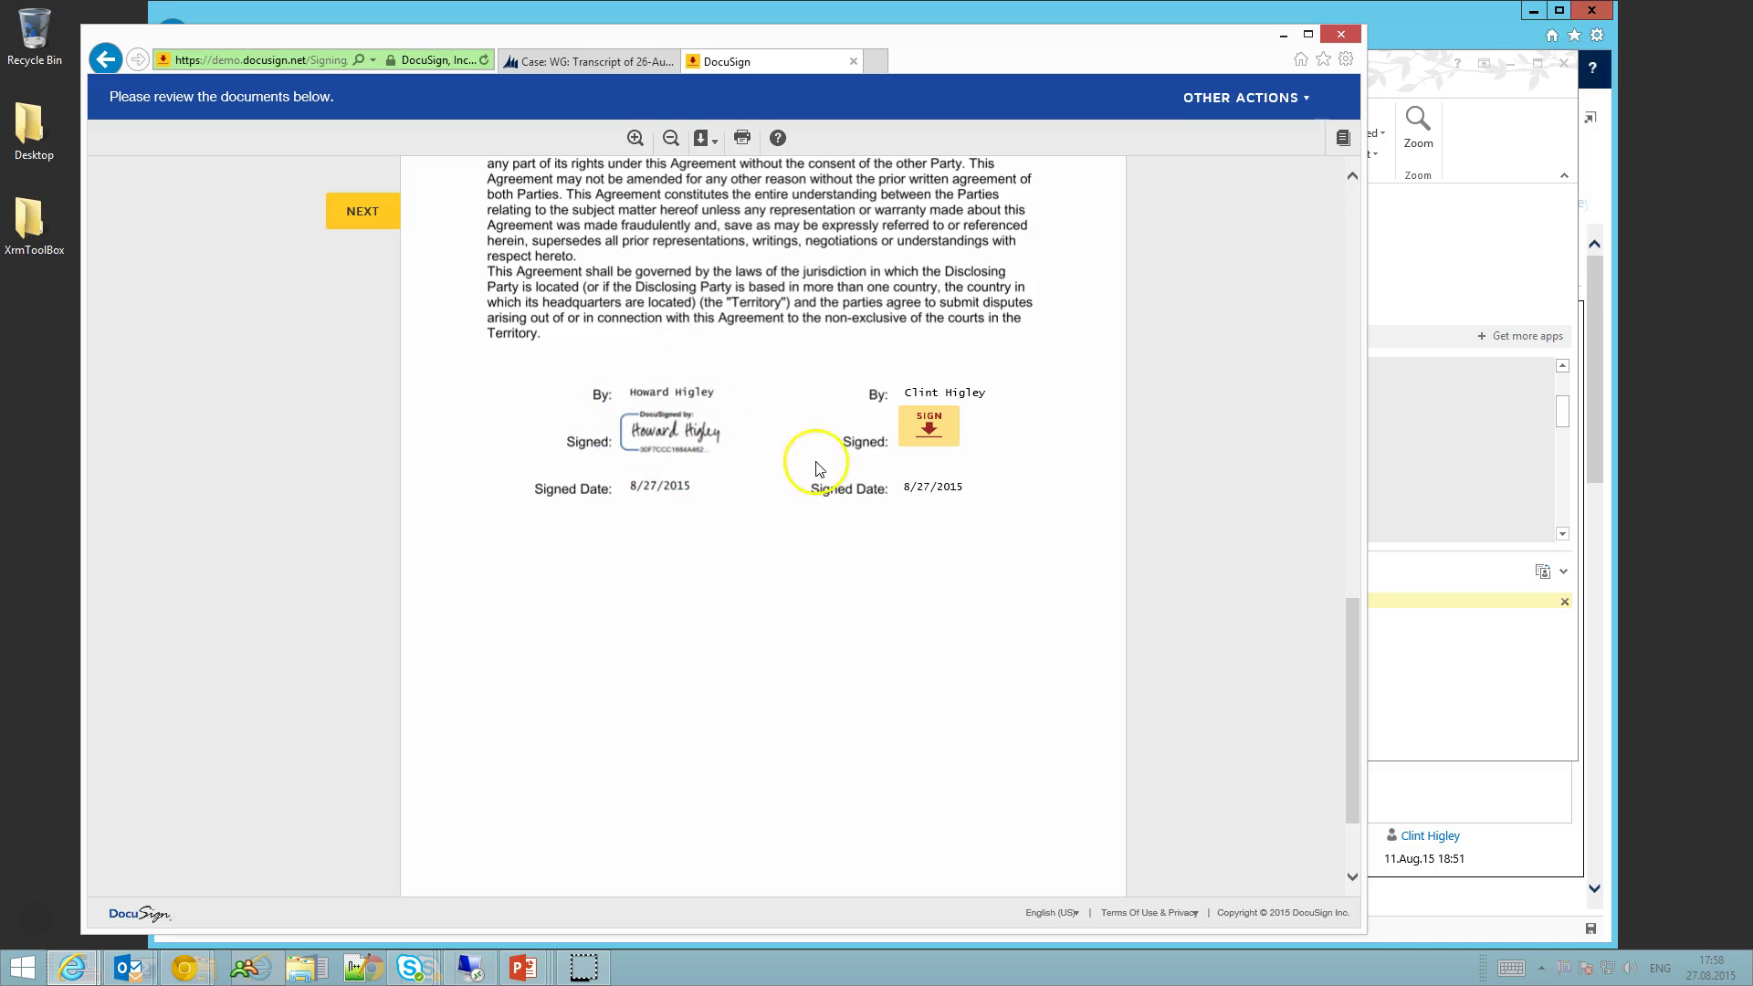
pyautogui.click(932, 429)
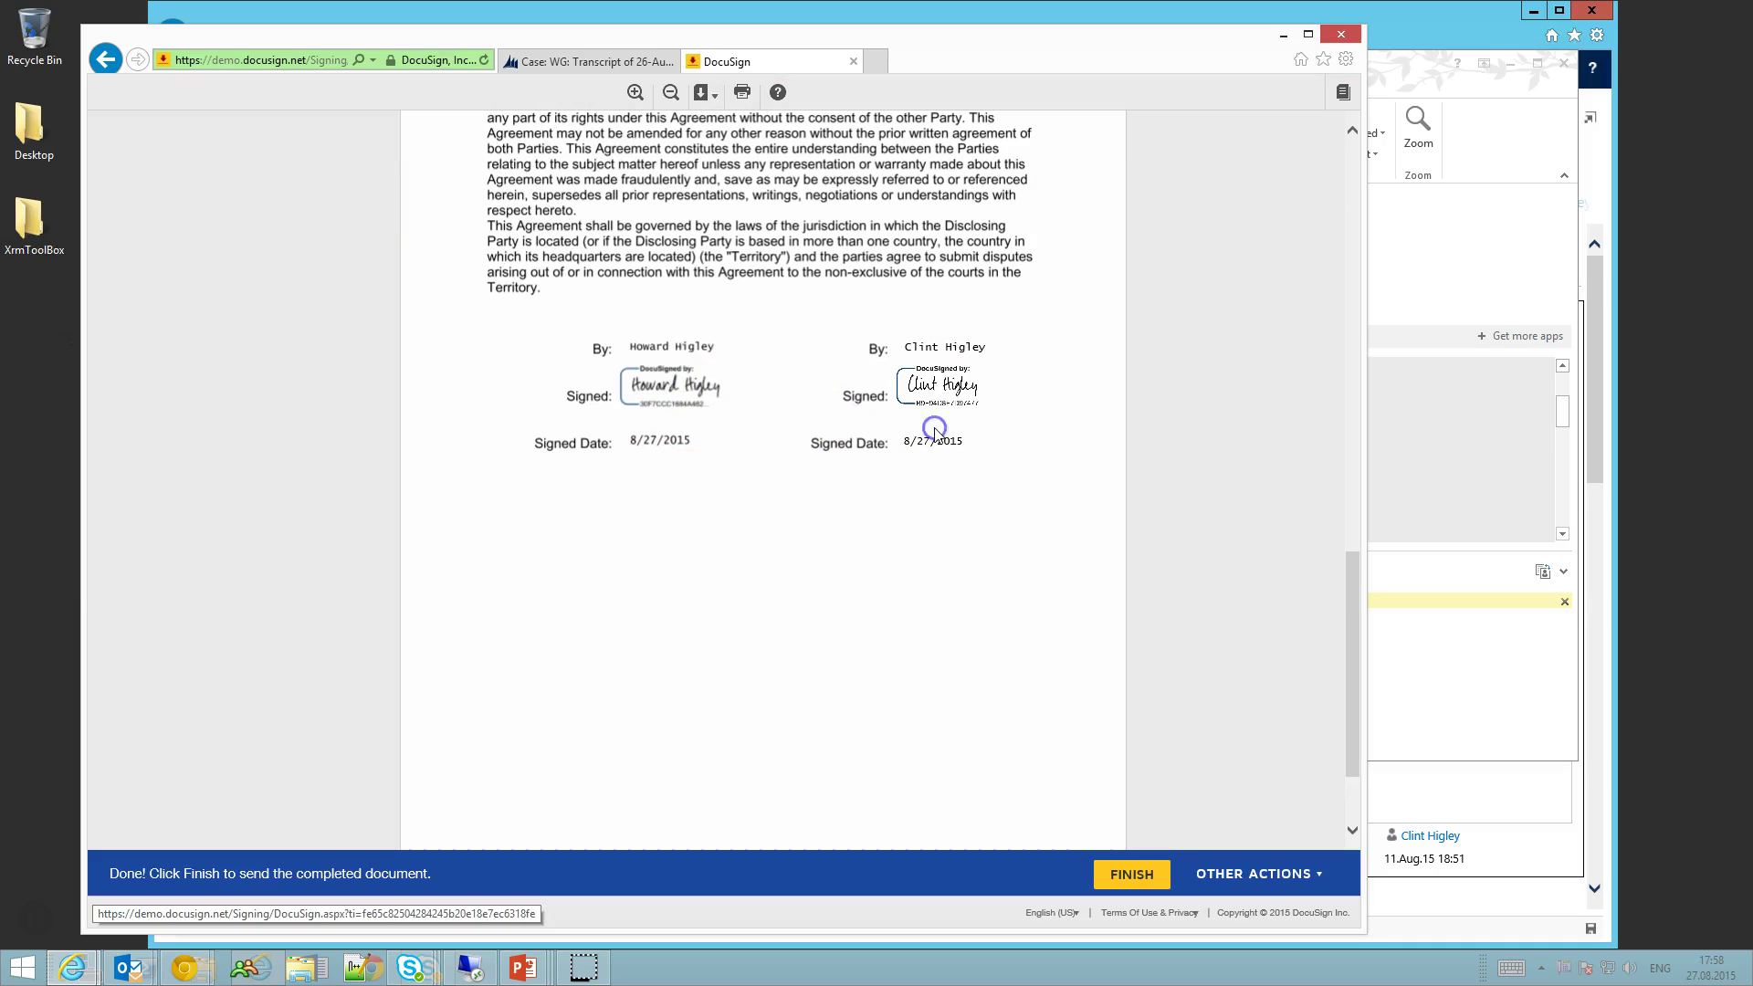
pyautogui.click(1131, 877)
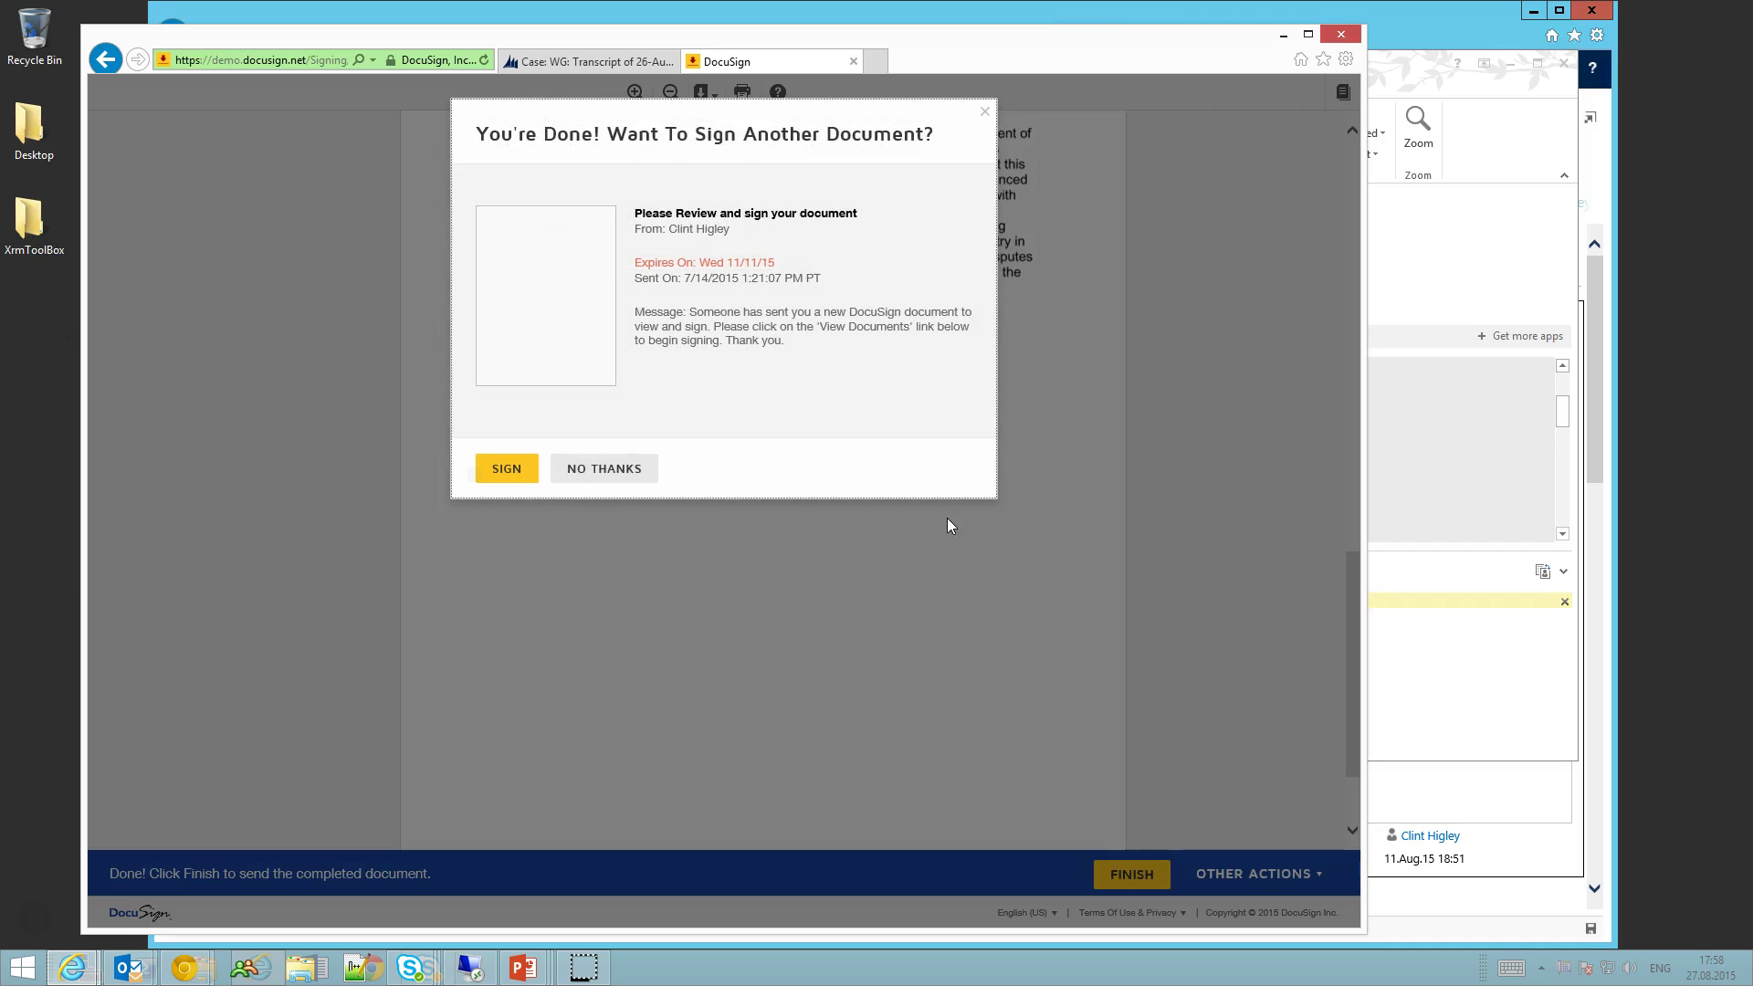
pyautogui.click(615, 475)
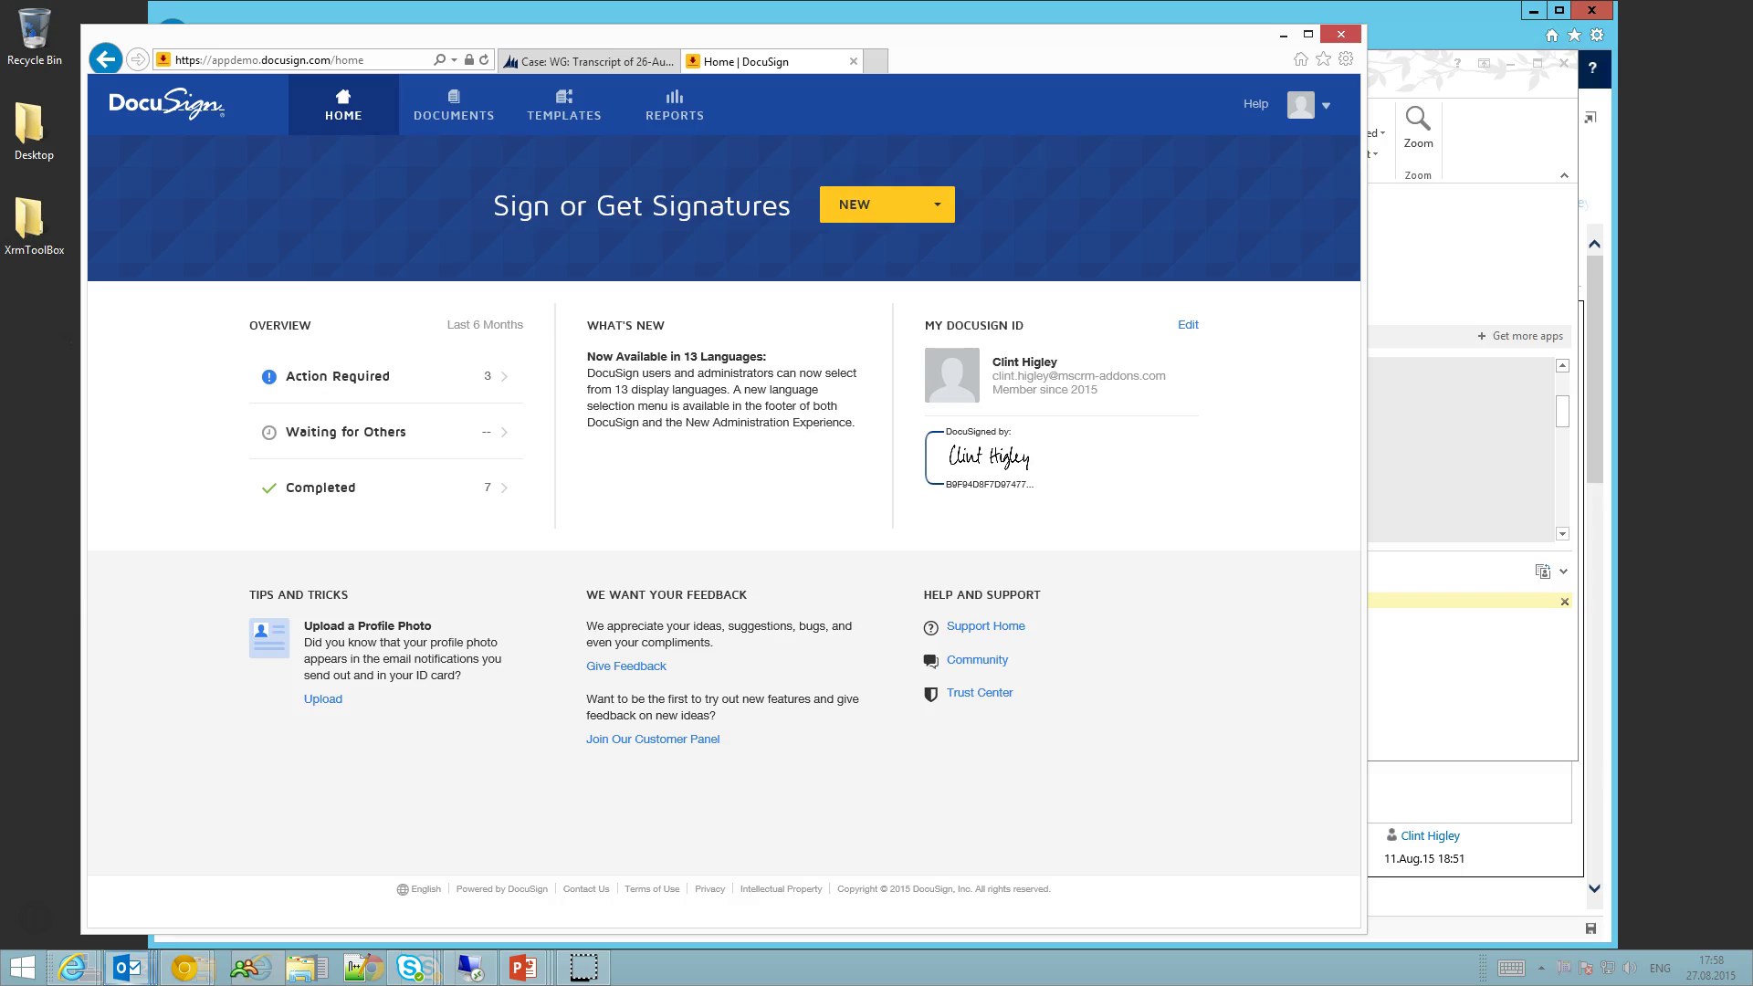
# - Open the signed PDF attached to DocuSign's 'Completed' email in Adobe Reader
pyautogui.click(128, 967)
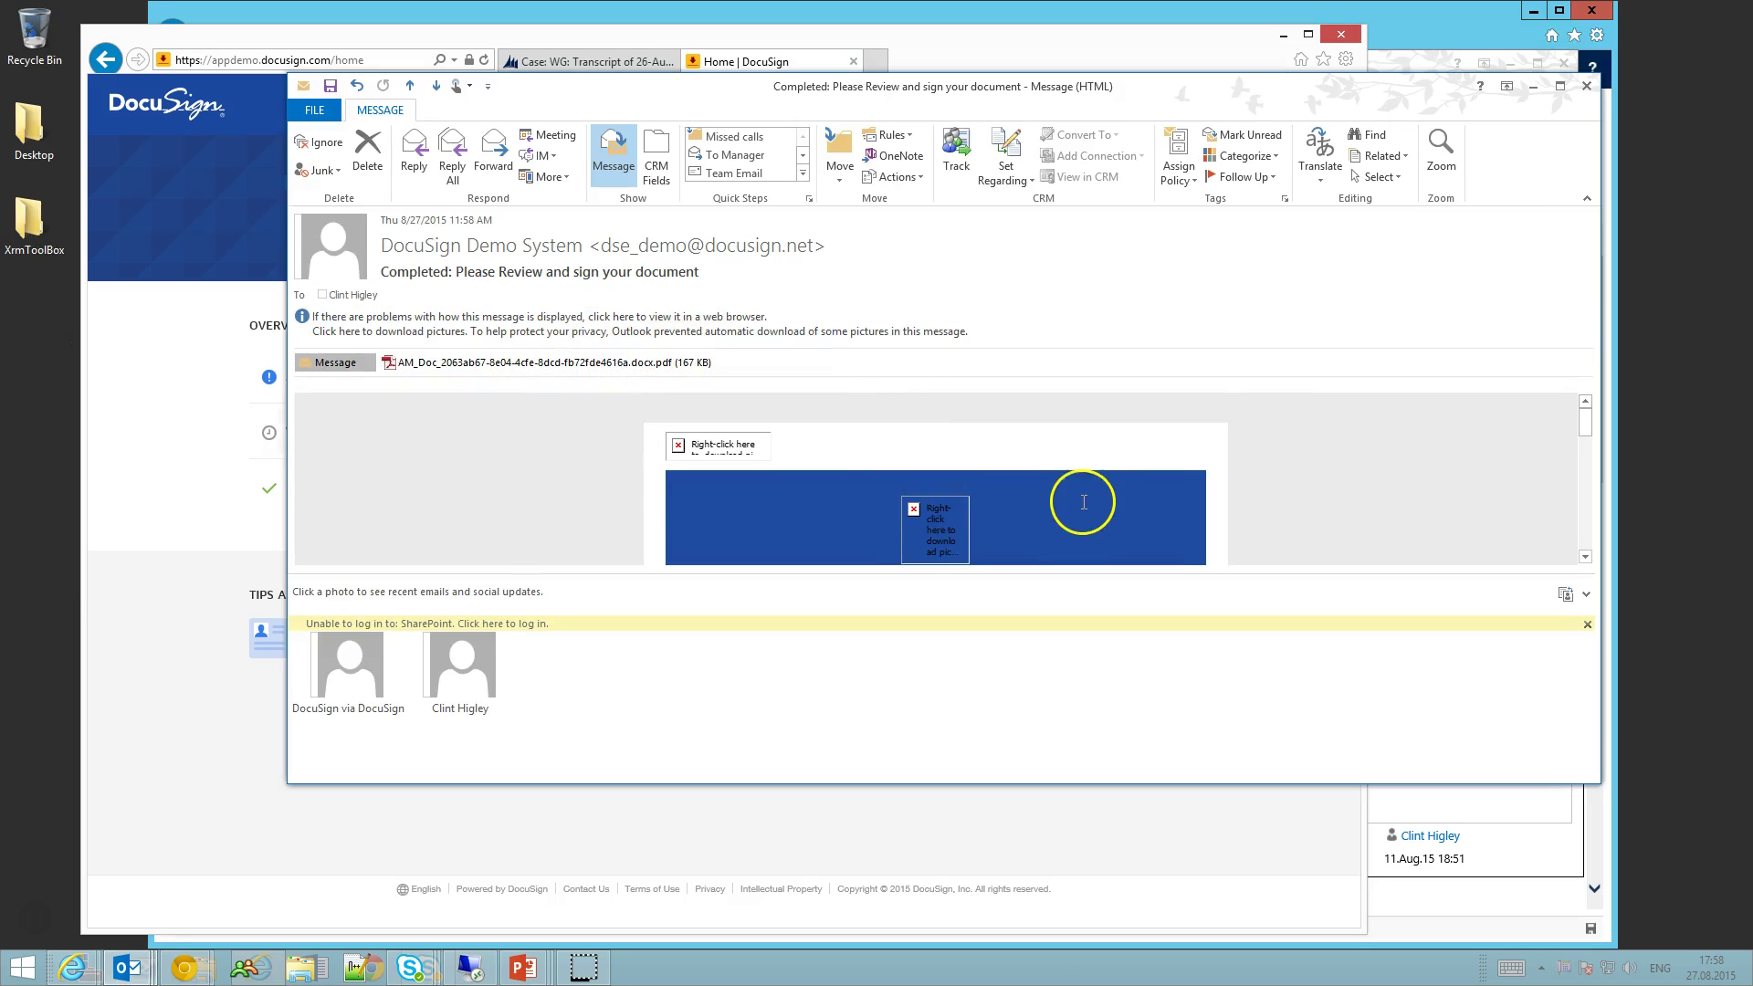
pyautogui.scroll(-3, 1083, 502)
pyautogui.doubleClick(583, 362)
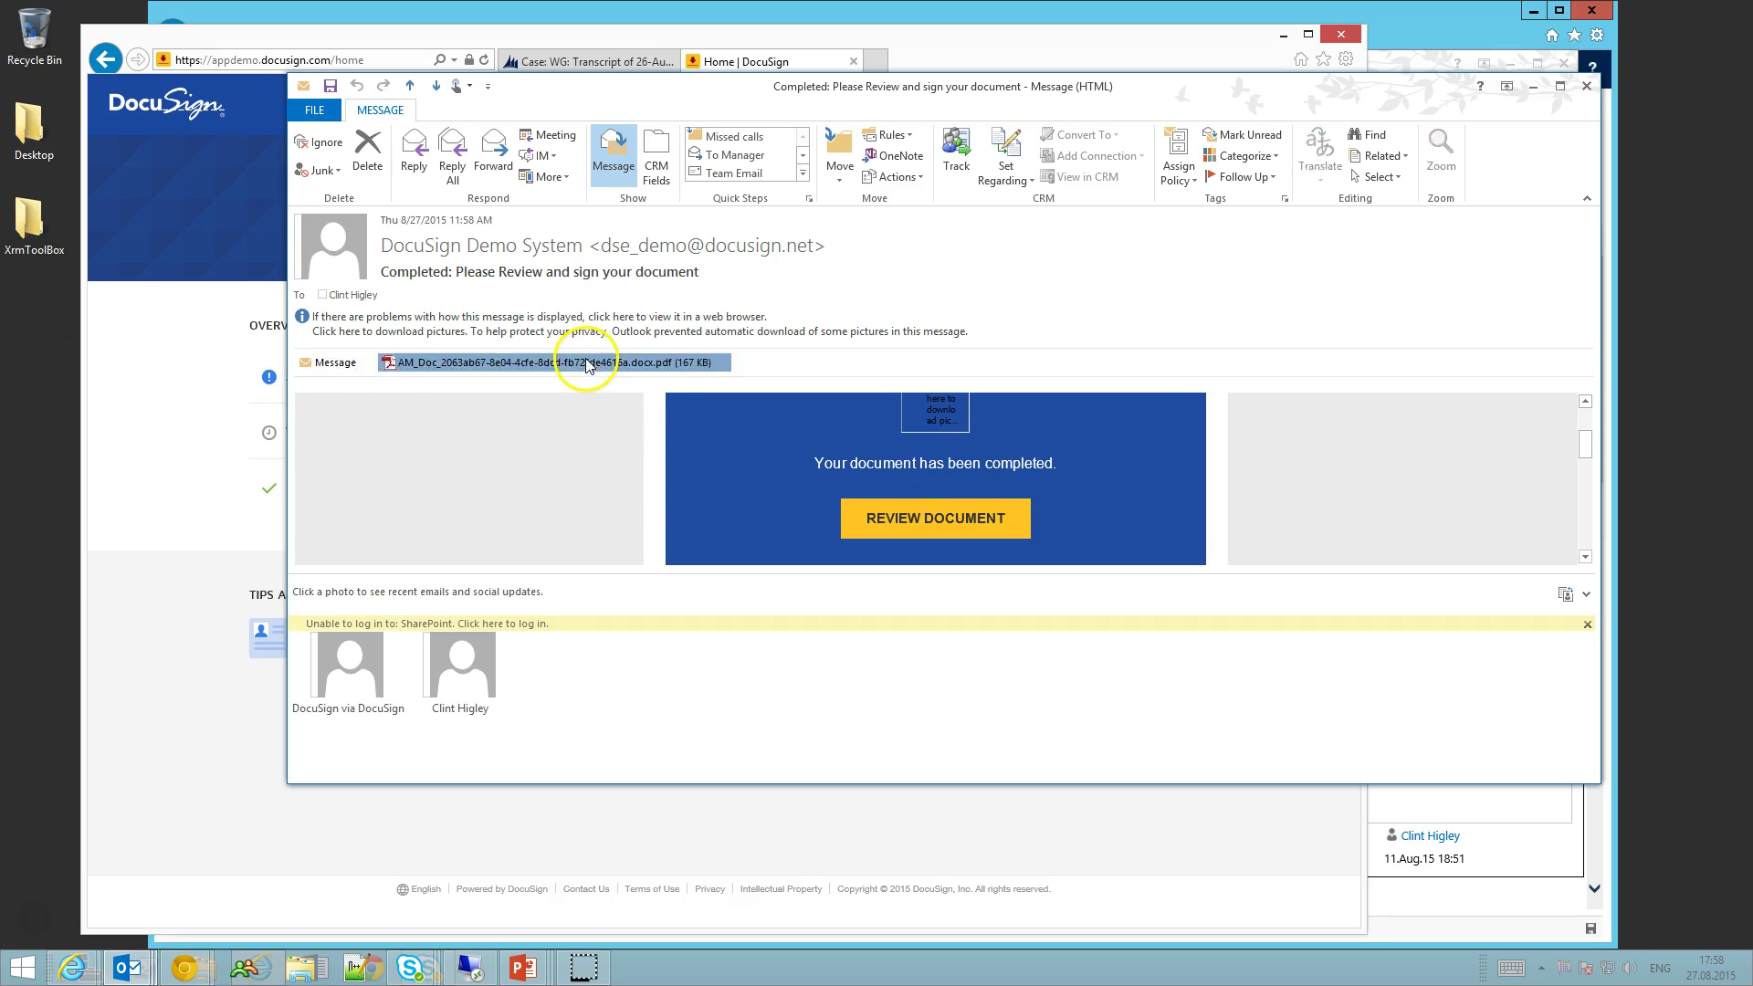
pyautogui.click(849, 485)
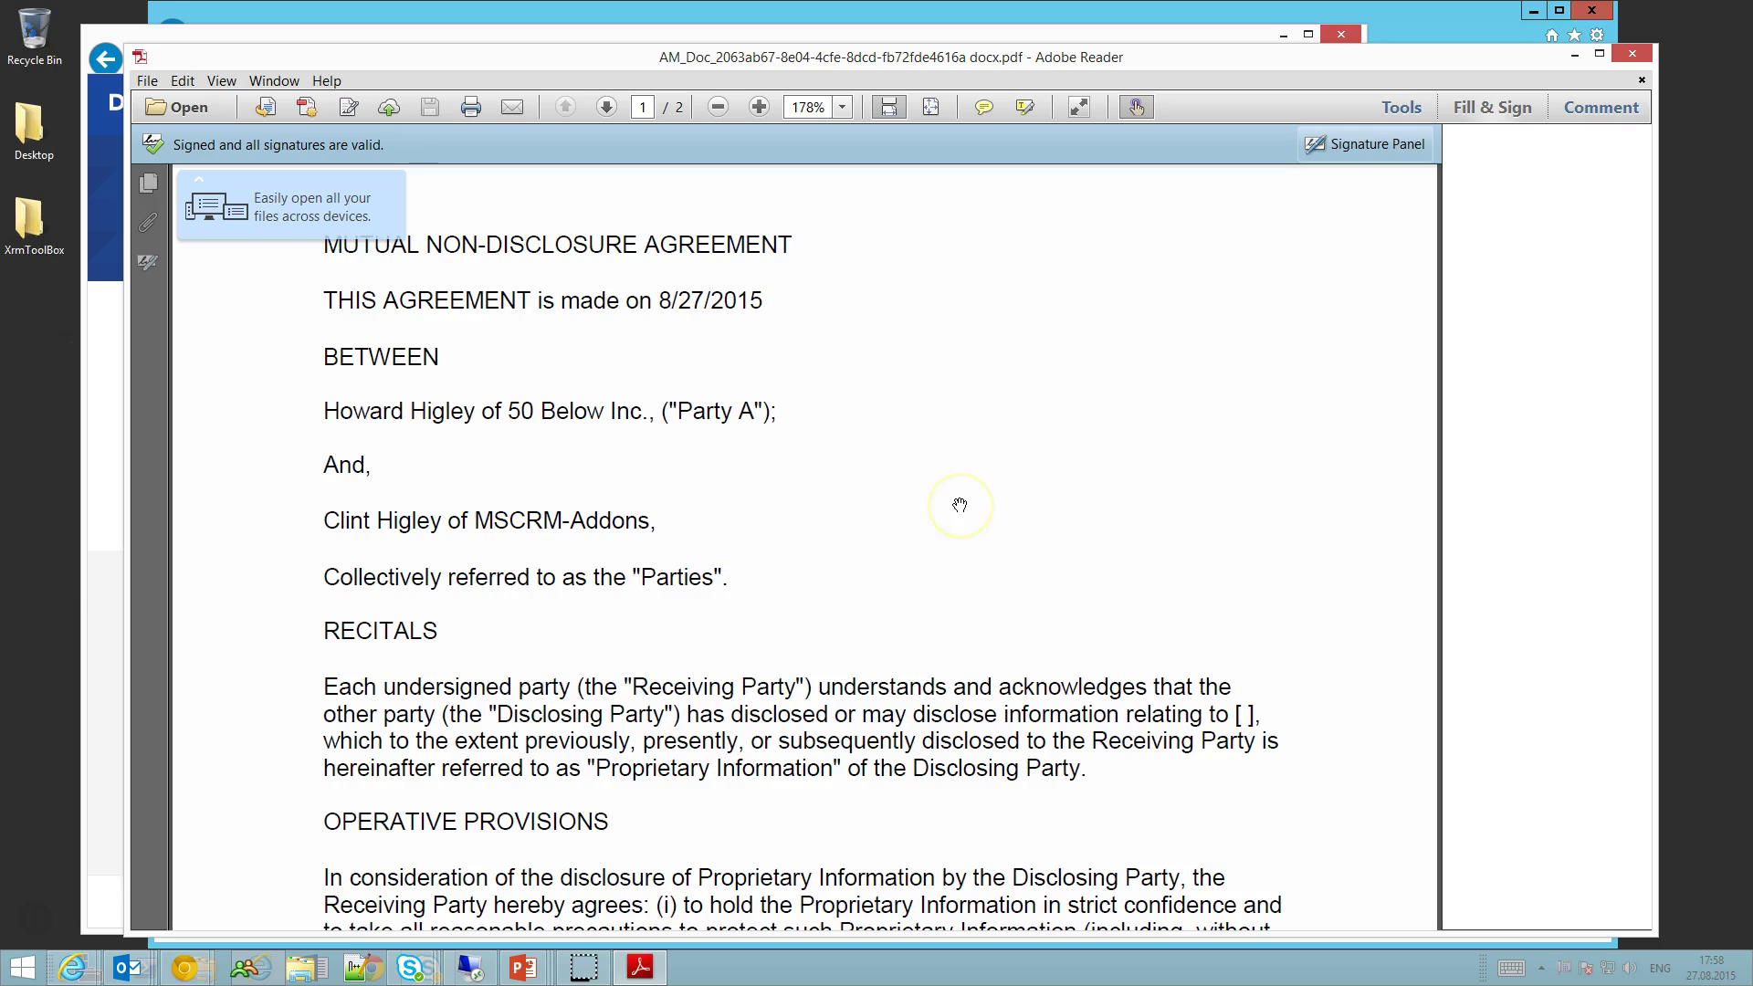
# - Scroll to page 2's signature block showing both parties' signatures dated 8/27/2015
pyautogui.scroll(-15, 897, 476)
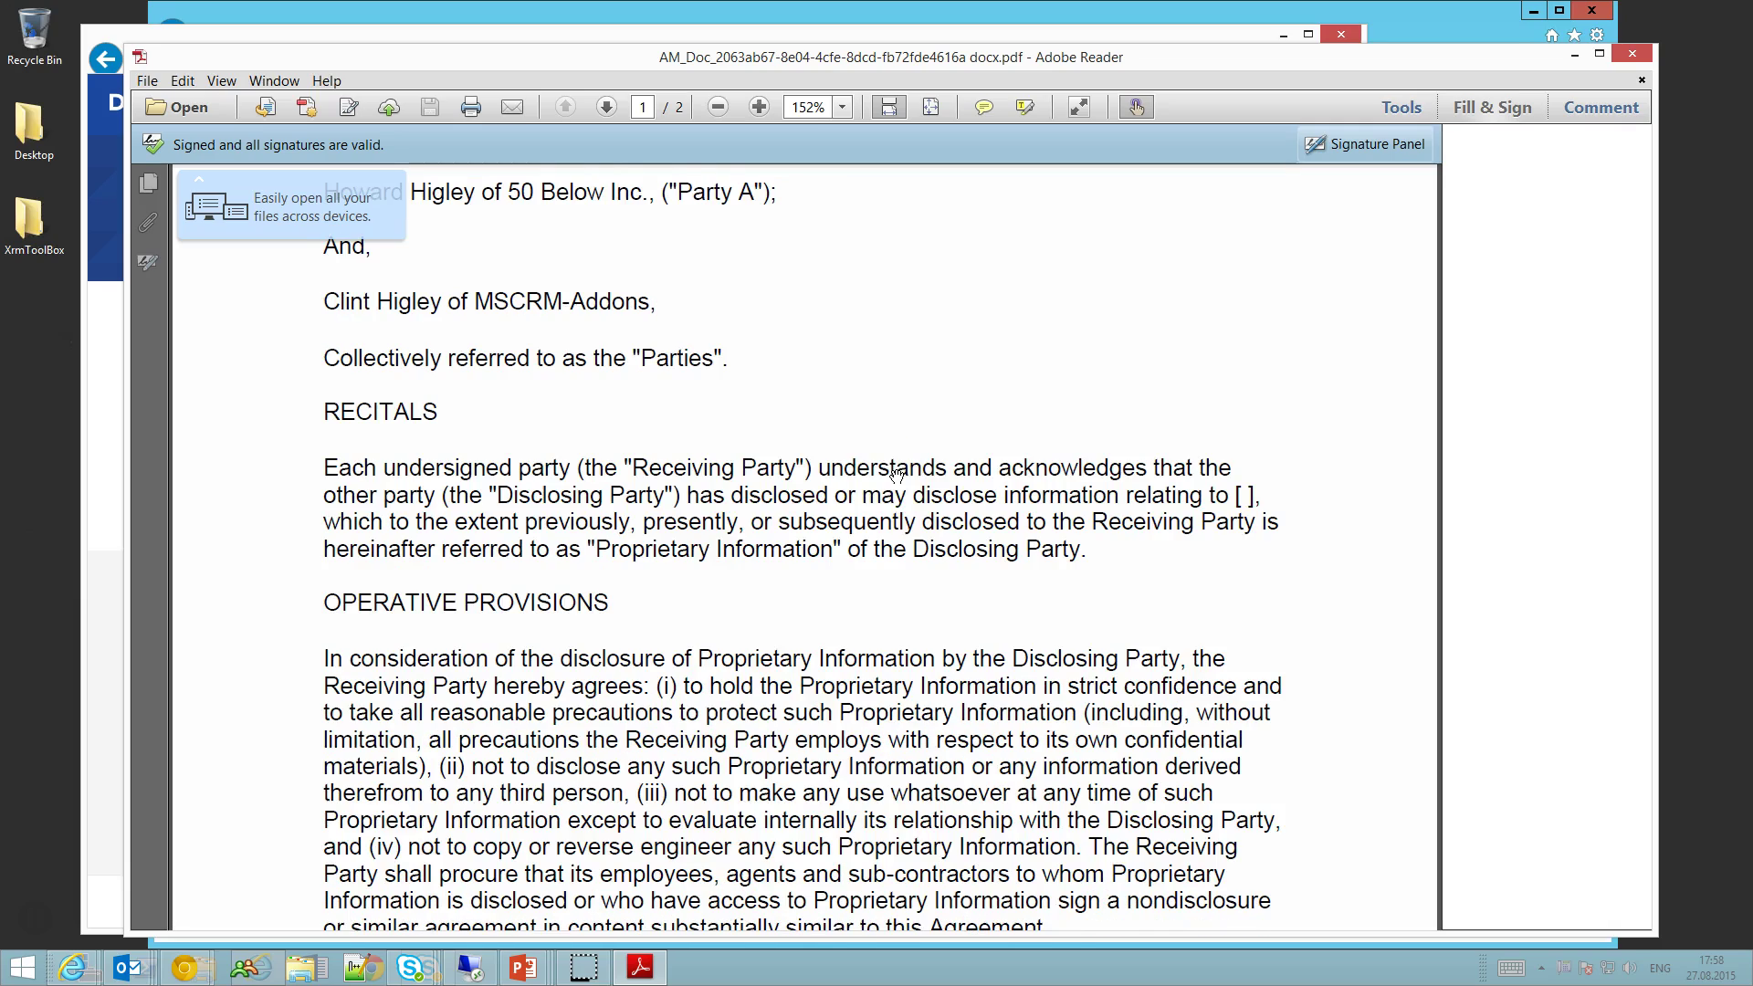
pyautogui.scroll(-5, 896, 475)
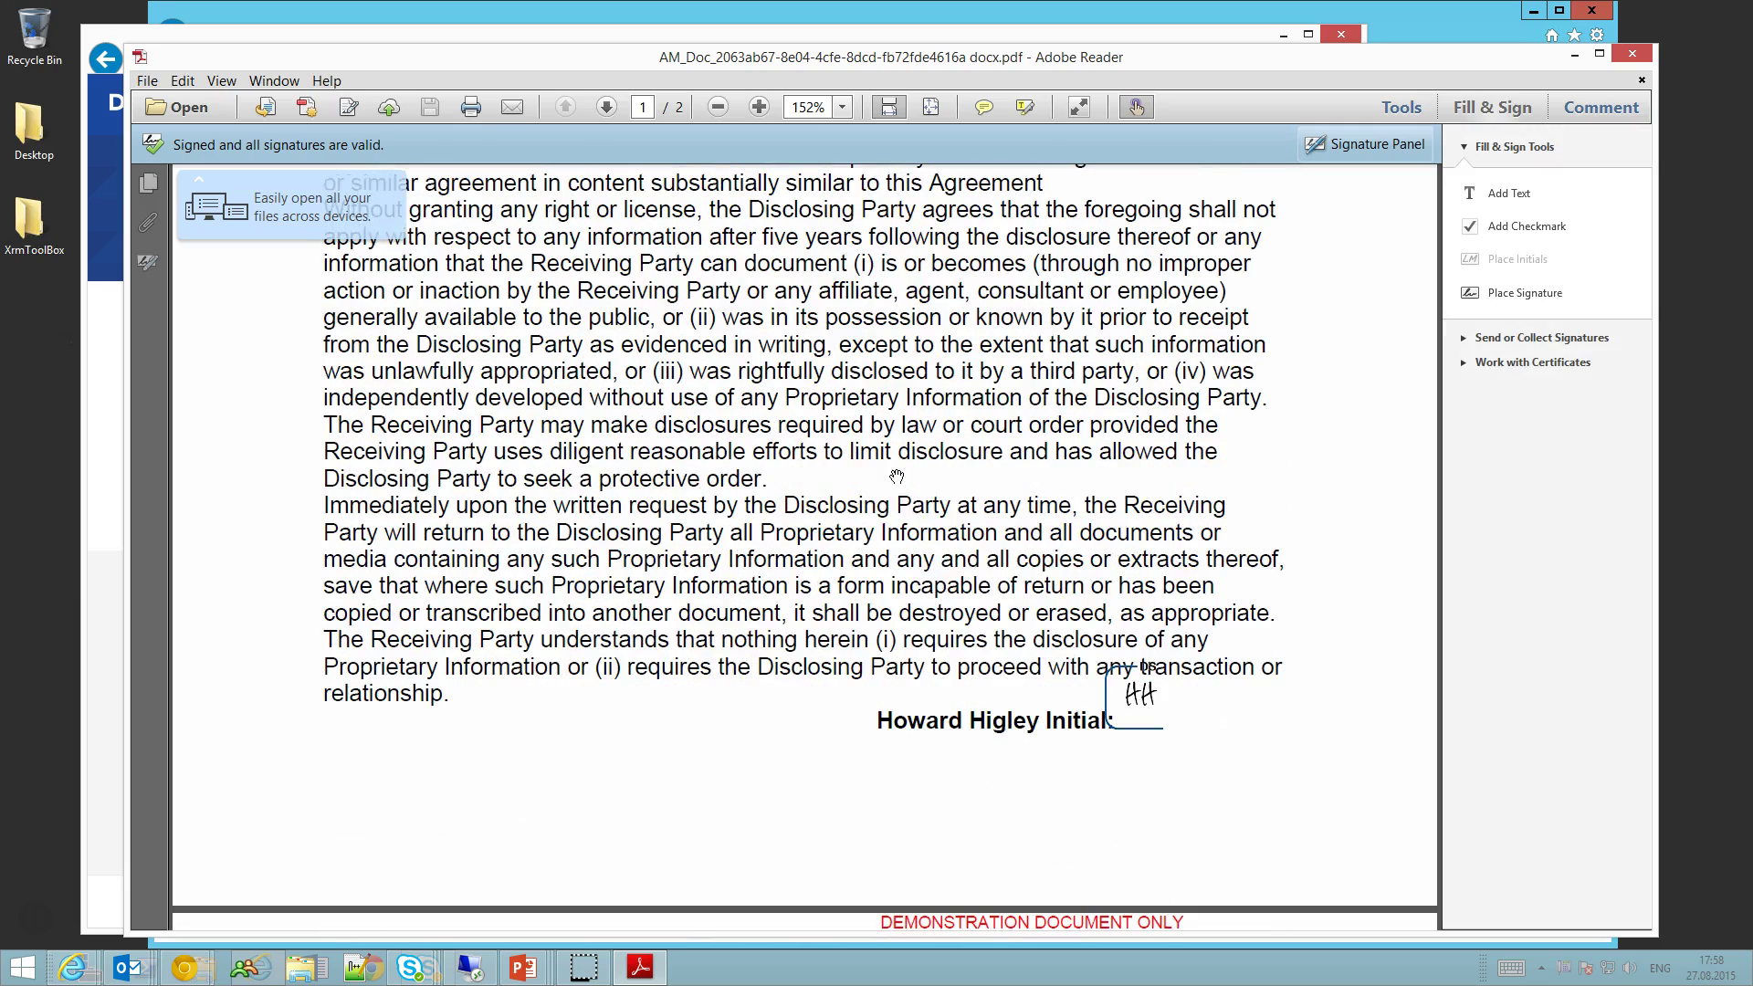
pyautogui.scroll(-1, 1025, 642)
pyautogui.scroll(-15, 1024, 642)
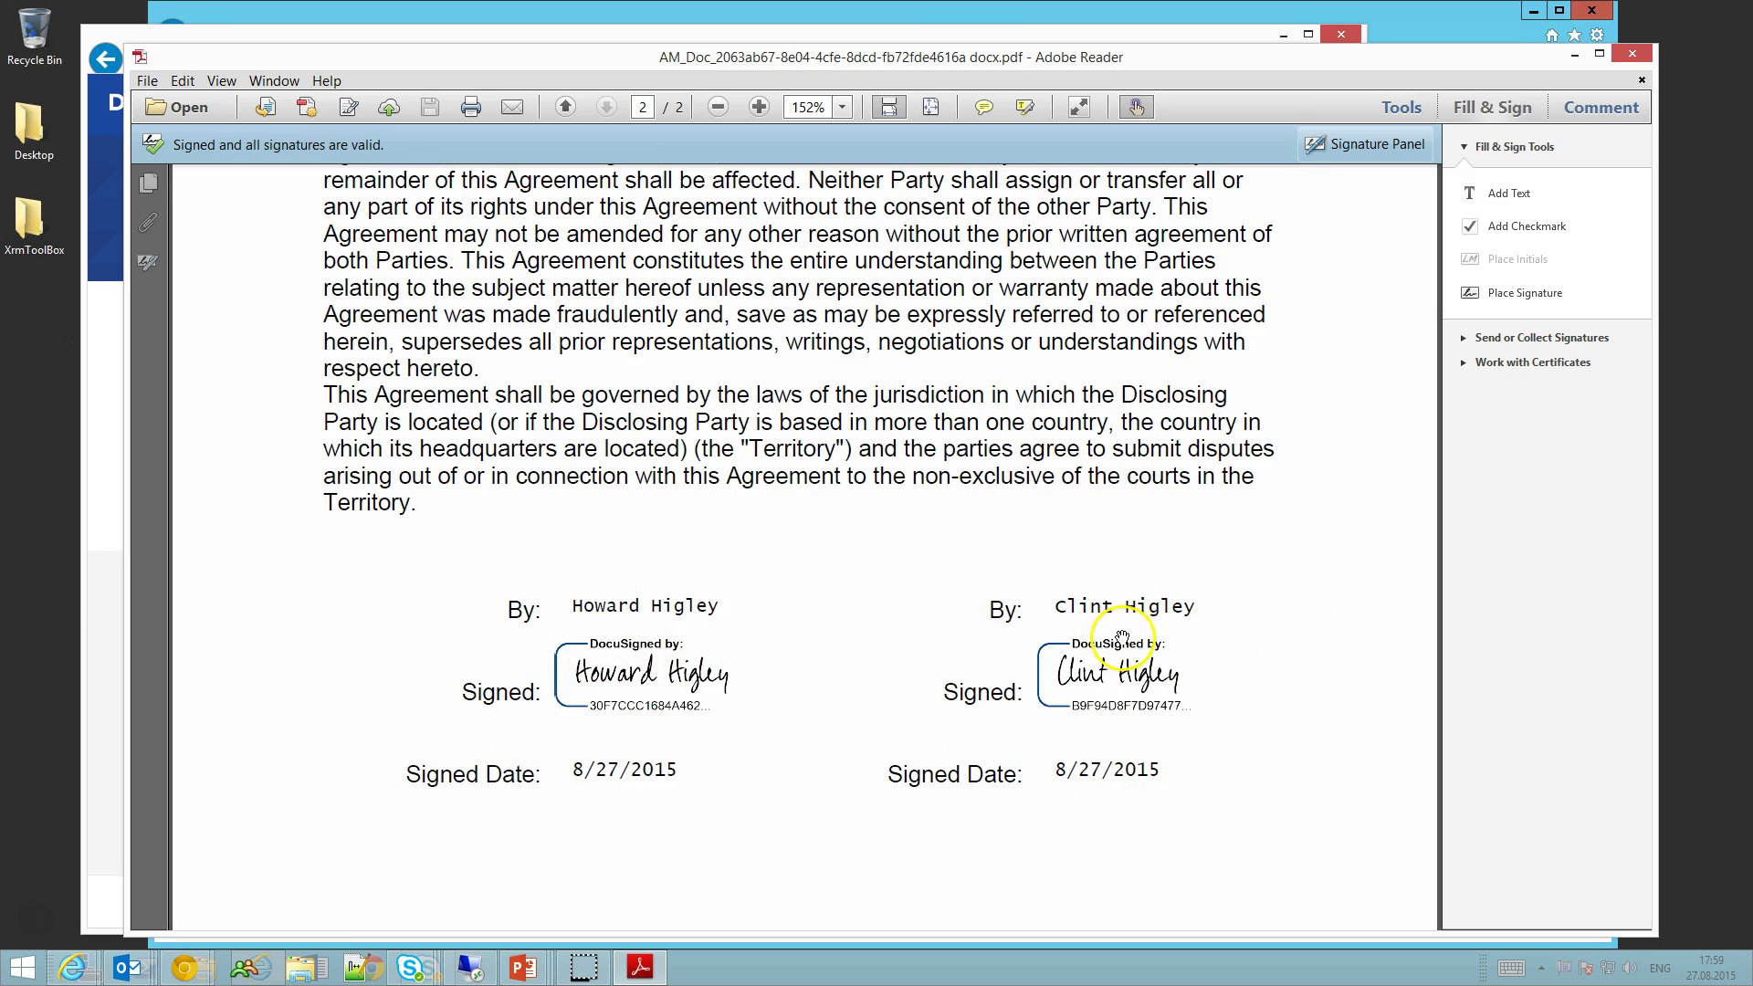
# - Close Adobe Reader to return to the 'Completed' Outlook message
pyautogui.click(1632, 53)
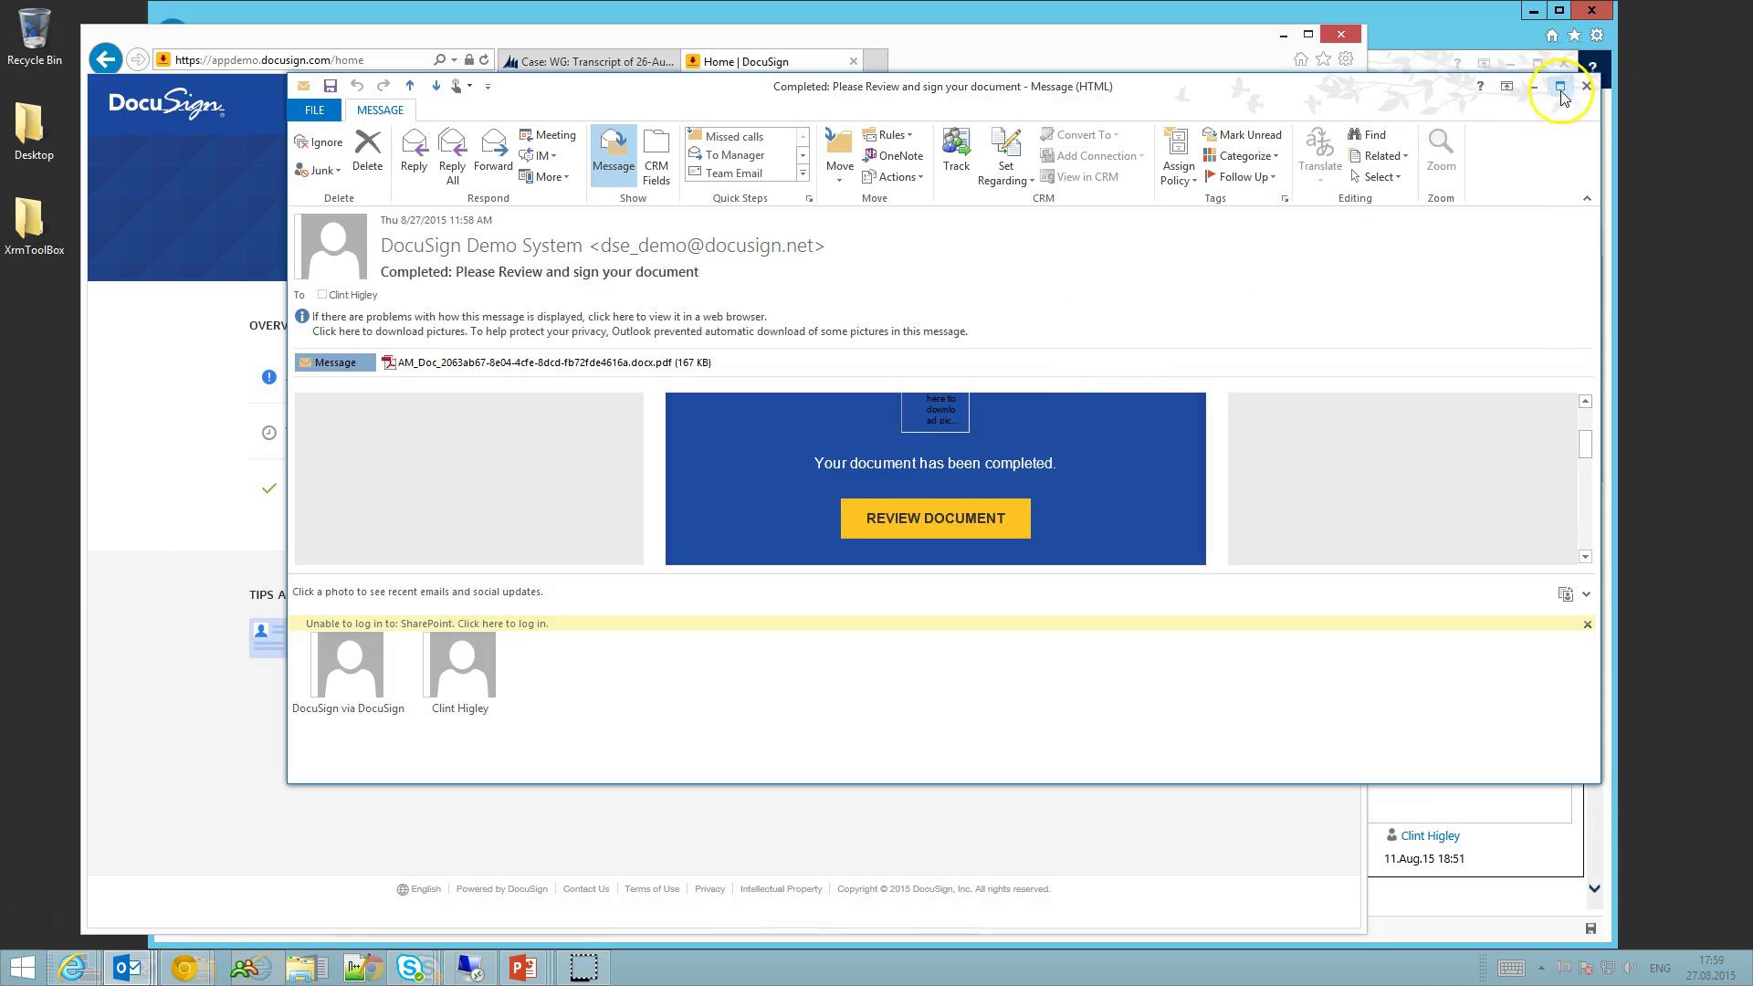